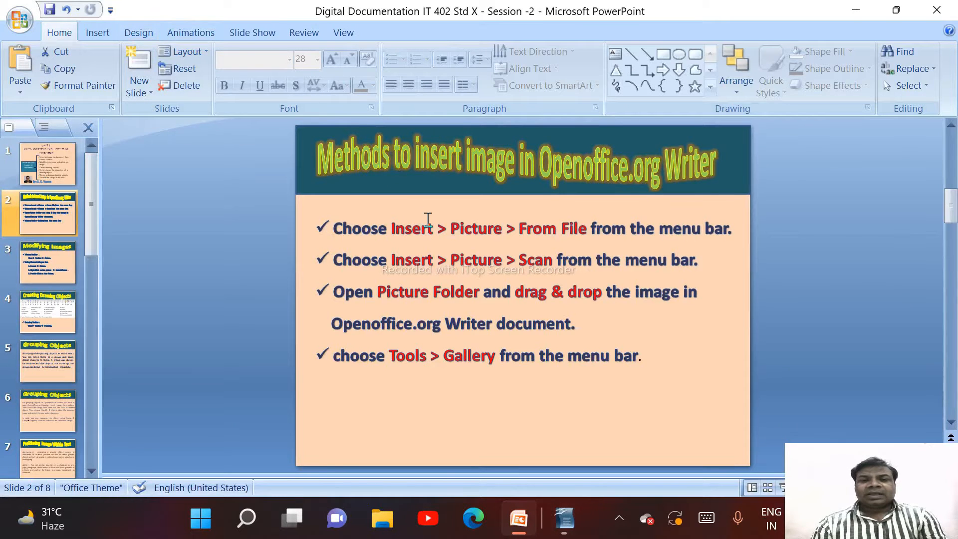
Switch from the presentation to the untitled OpenOffice Writer document
{"action": "key", "text": "alt+Tab"}
{"action": "key", "text": "alt+Tab"}
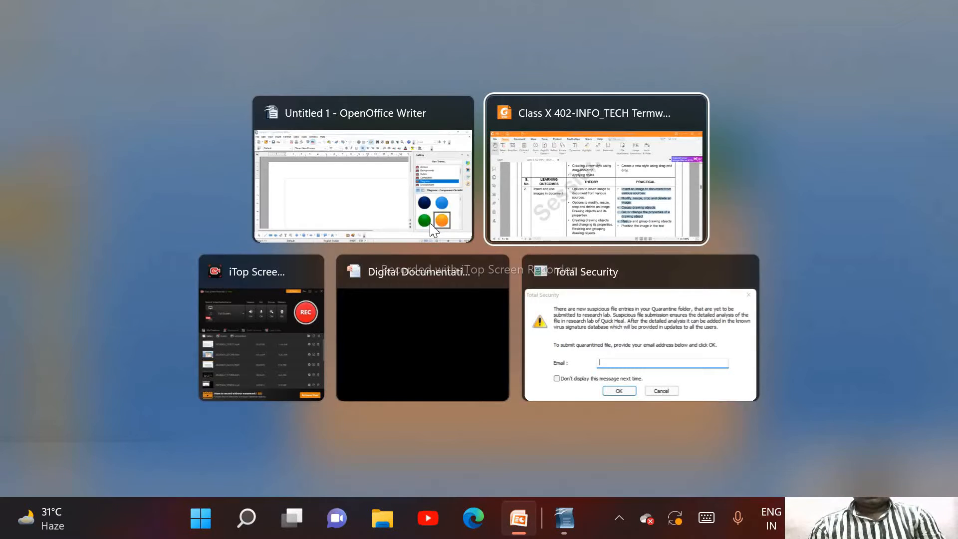
{"action": "left_click", "coordinate": [374, 198]}
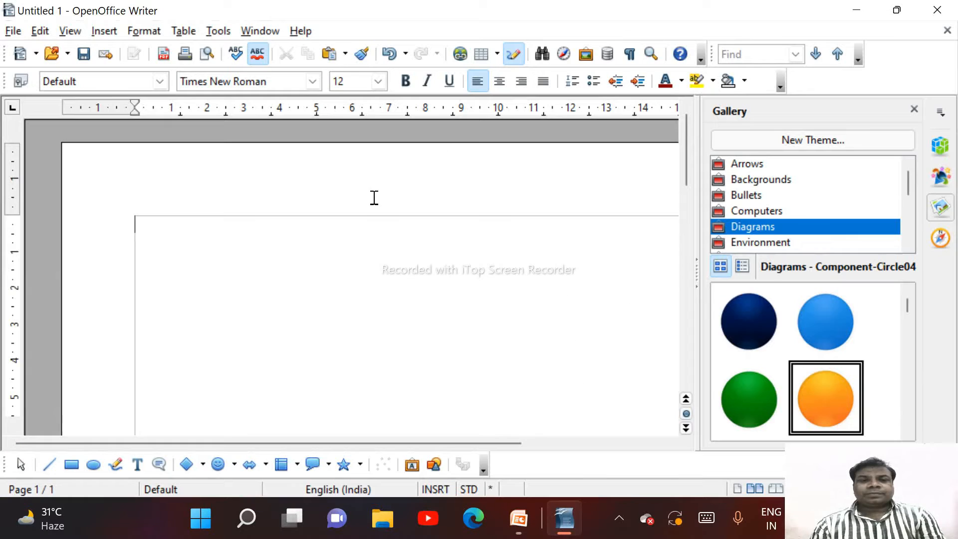
Insert the "village 2" picture file from the Pictures folder into the document and cut it out again
{"action": "left_click", "coordinate": [111, 38]}
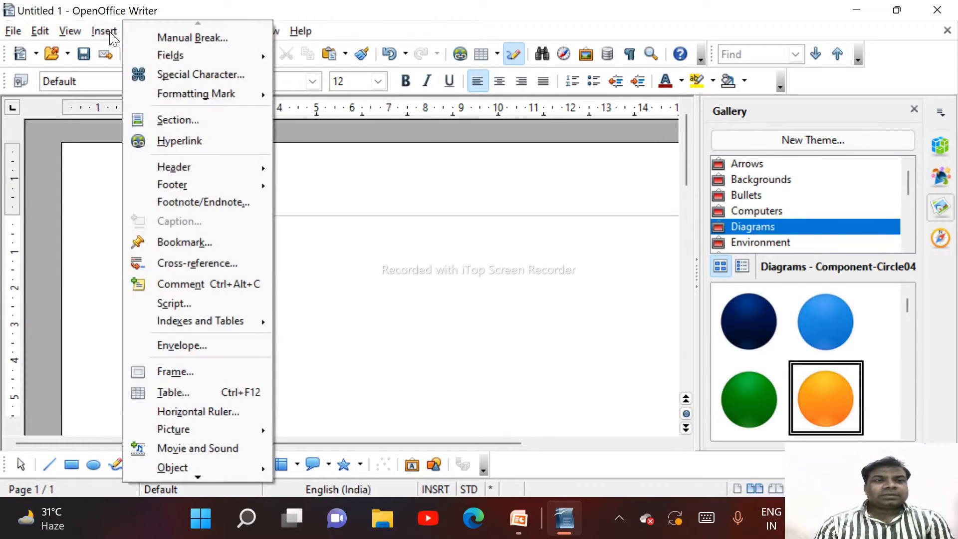
{"action": "mouse_move", "coordinate": [231, 433]}
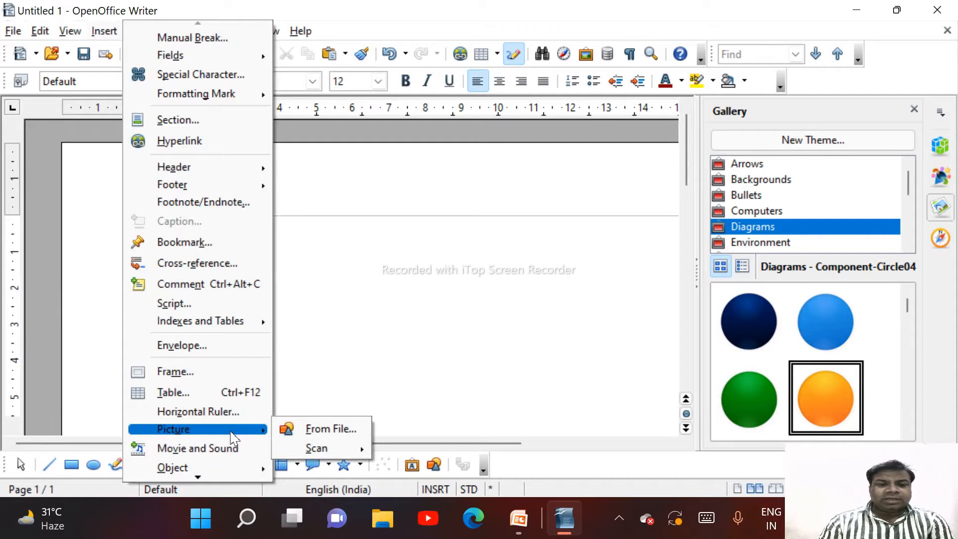
{"action": "left_click", "coordinate": [314, 431]}
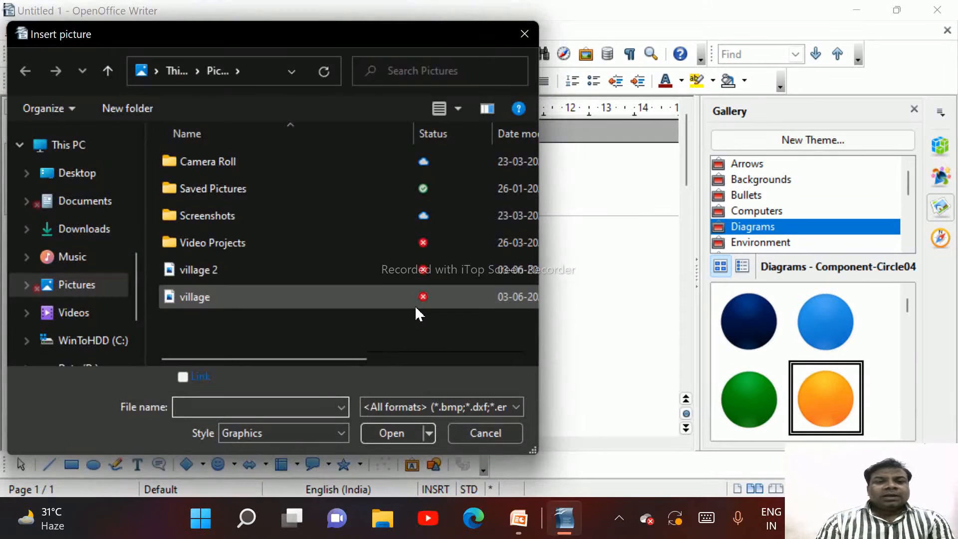
{"action": "left_click", "coordinate": [191, 273]}
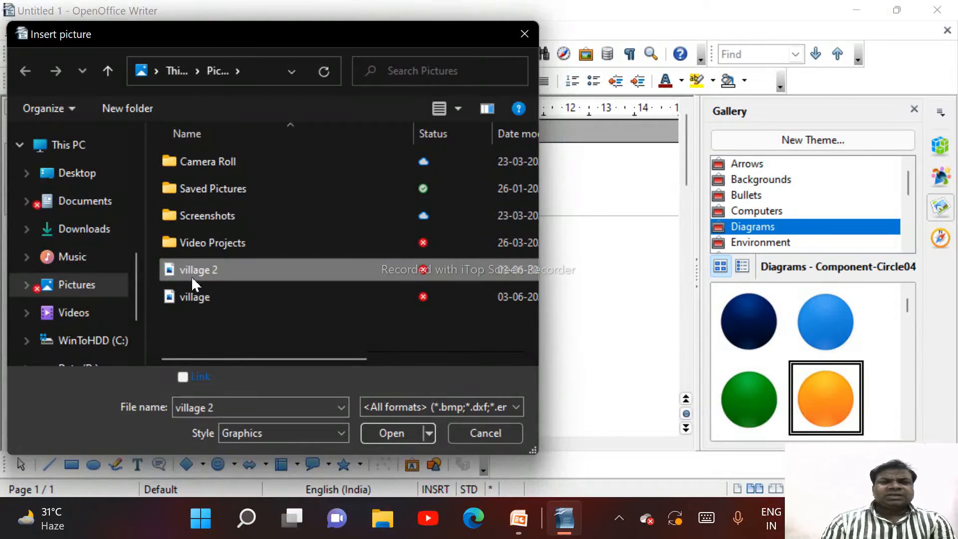
{"action": "left_click", "coordinate": [193, 297]}
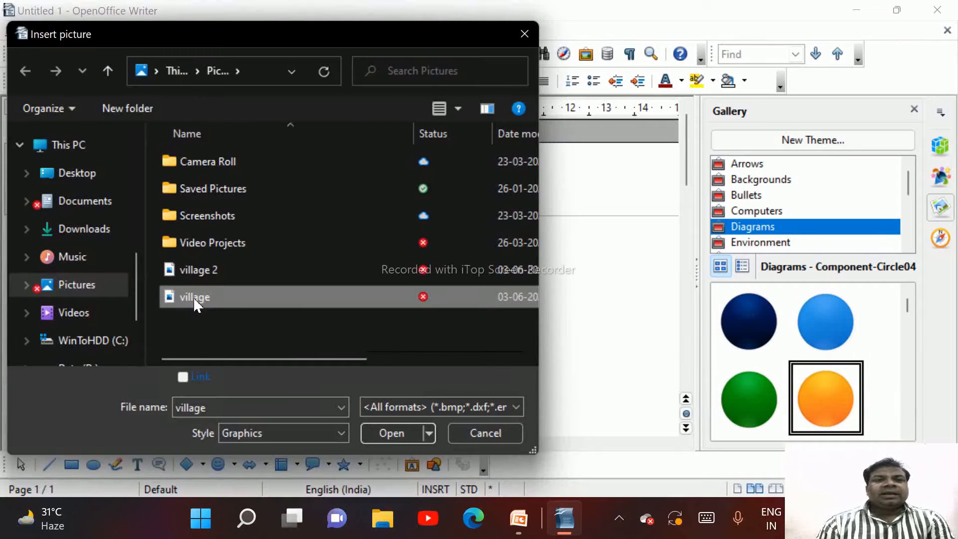
{"action": "left_click", "coordinate": [197, 271]}
{"action": "left_click", "coordinate": [394, 434]}
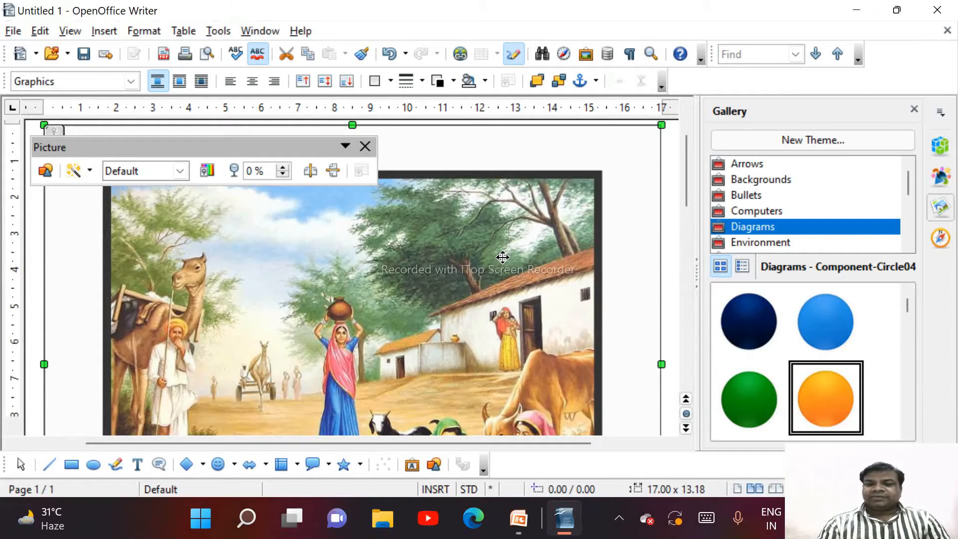
{"action": "key", "text": "ctrl+x"}
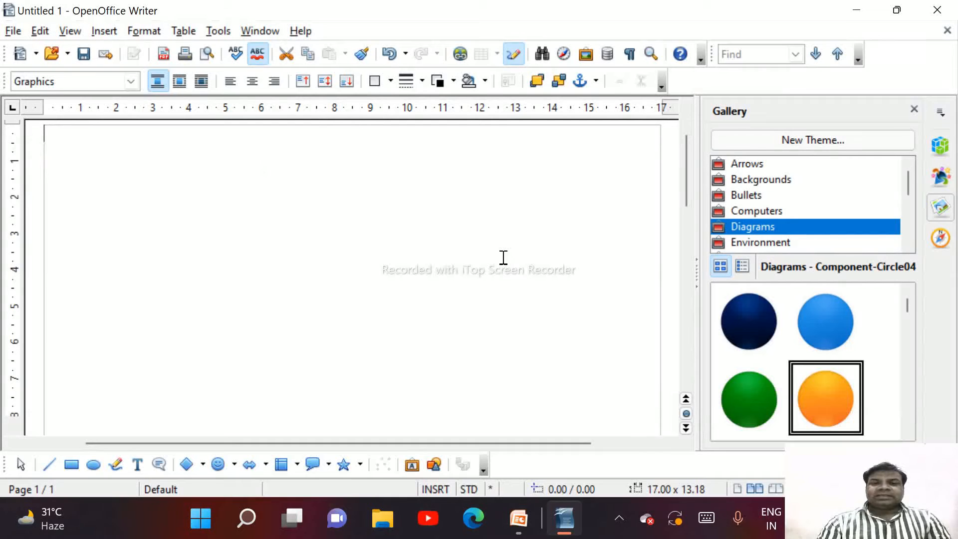
Open the scanner source selection for inserting a scanned picture and close it without choosing a source
{"action": "left_click", "coordinate": [104, 31]}
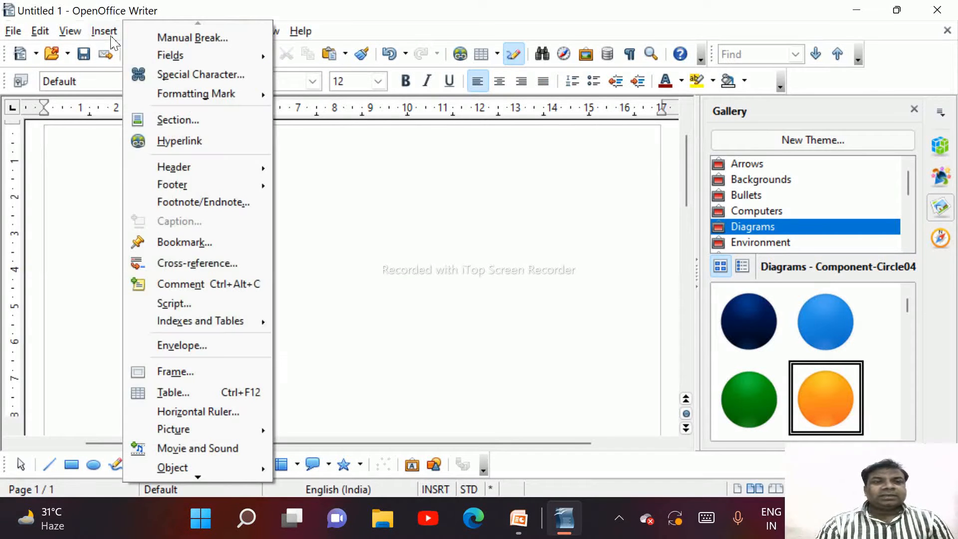
{"action": "mouse_move", "coordinate": [237, 430]}
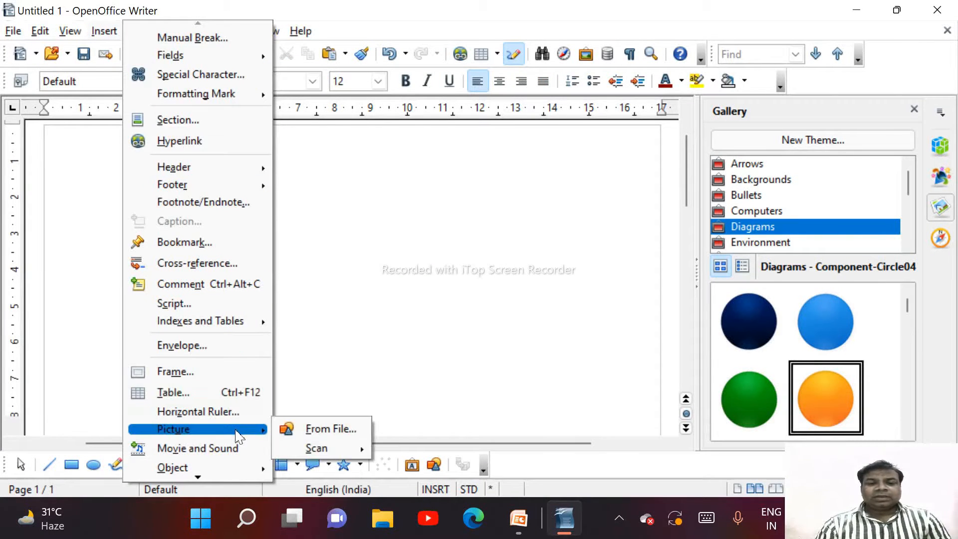
{"action": "mouse_move", "coordinate": [315, 452]}
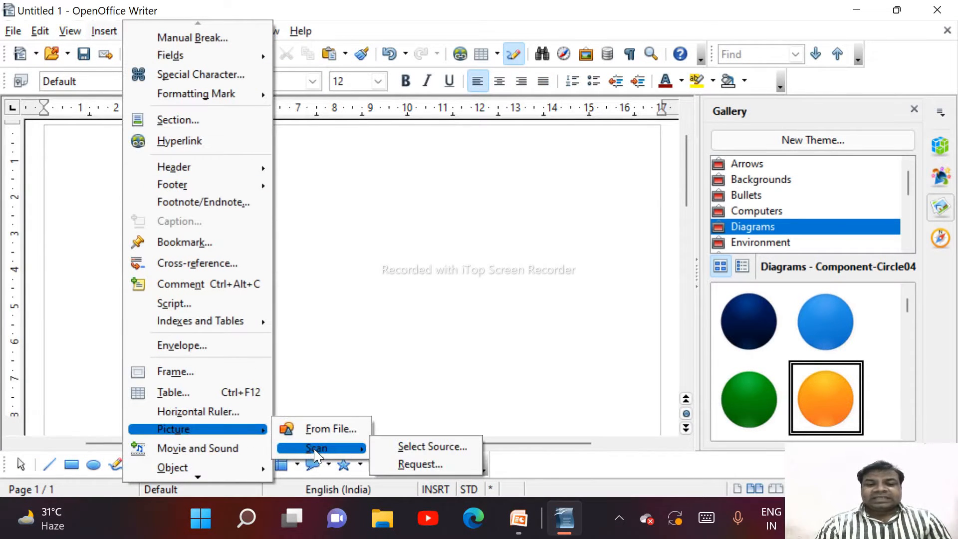
{"action": "left_click", "coordinate": [410, 449]}
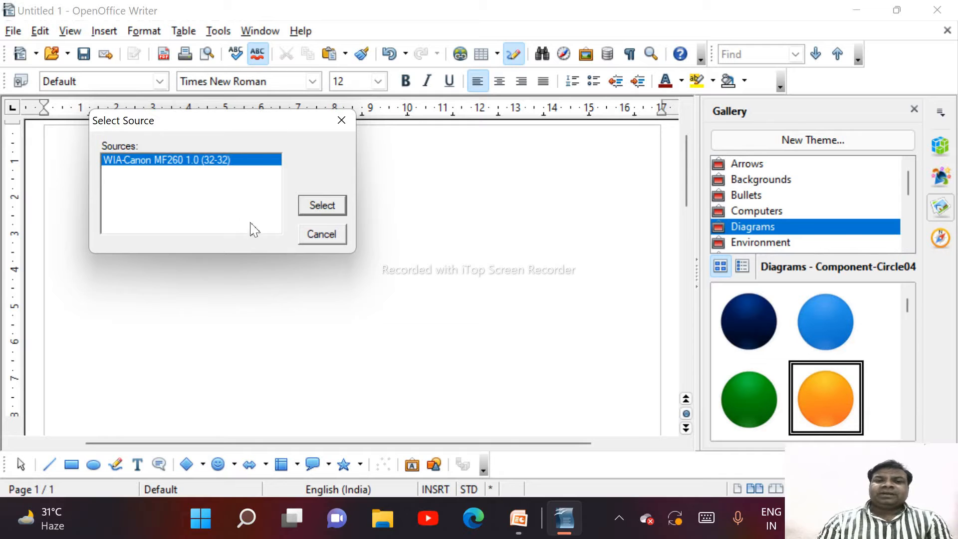
{"action": "left_click", "coordinate": [311, 241]}
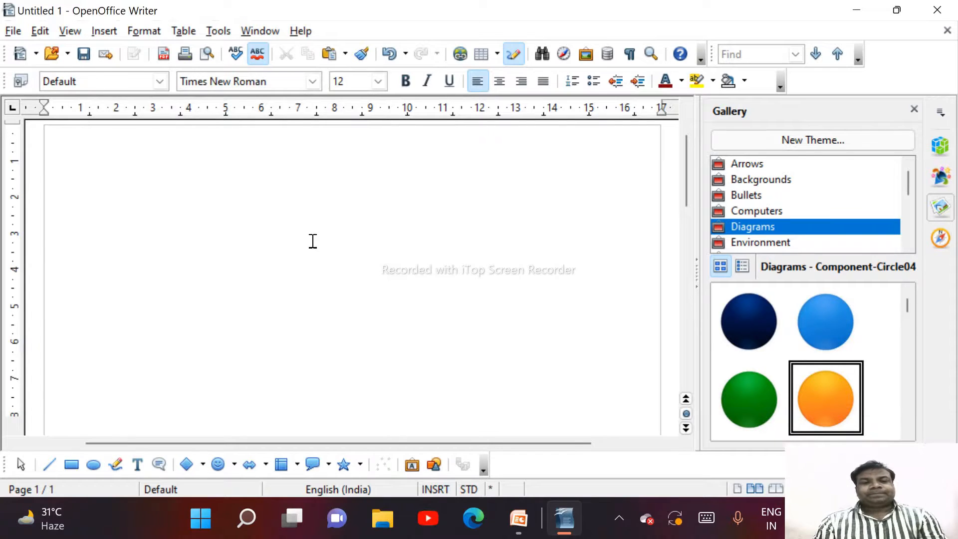
Switch to the PowerPoint slide, open the Pictures folder in File Explorer, and bring it up in front of the Writer document
{"action": "key", "text": "alt+Tab"}
{"action": "key", "text": "alt+Tab"}
{"action": "key", "text": "alt+Tab"}
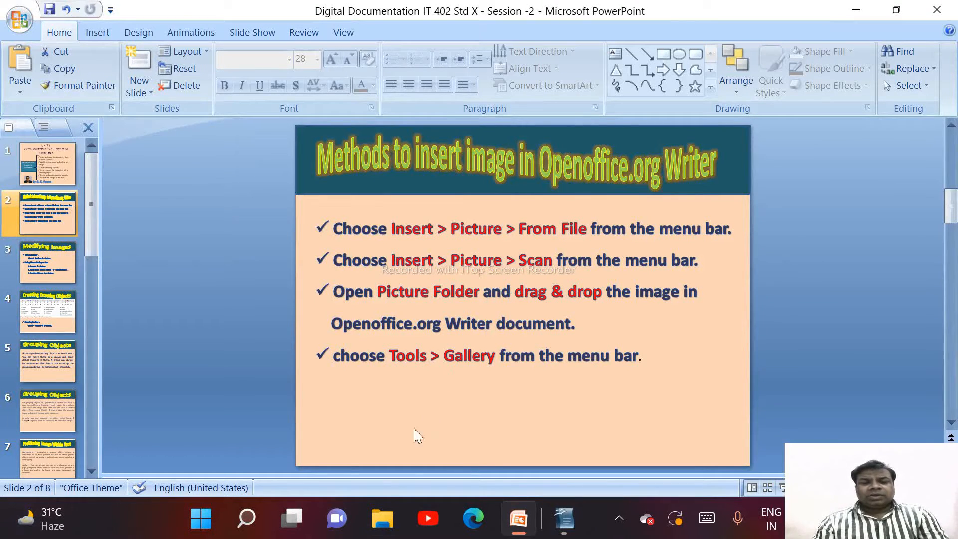
{"action": "left_click", "coordinate": [387, 525]}
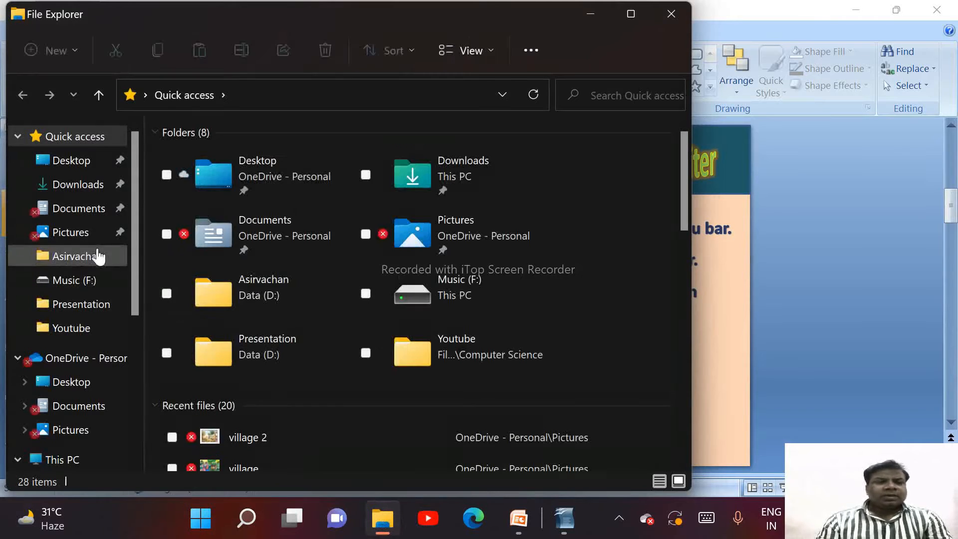
{"action": "left_click", "coordinate": [77, 234]}
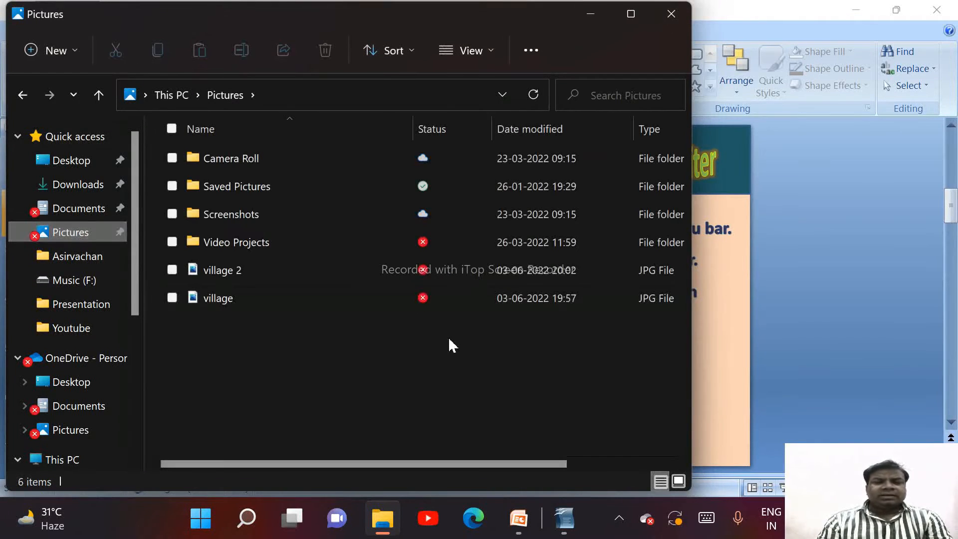
{"action": "left_click", "coordinate": [565, 524]}
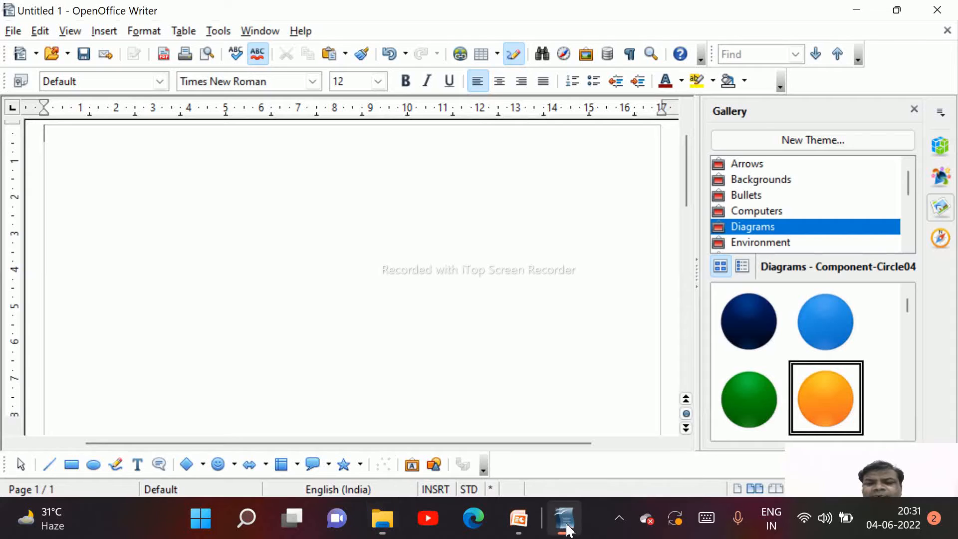
{"action": "left_click", "coordinate": [385, 522]}
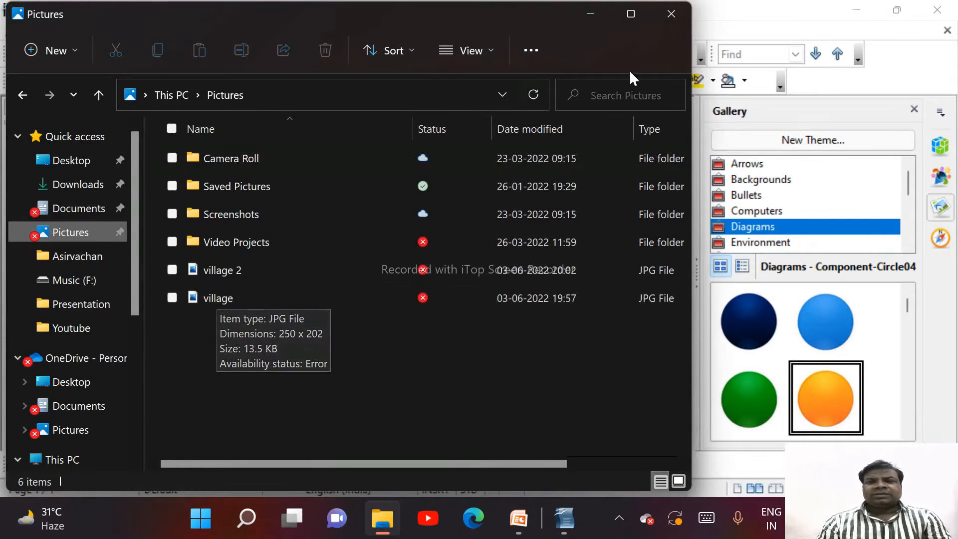
Narrow the Pictures folder window, move it beside the blank page, and drop the "village" image into the Writer document
{"action": "left_click_drag", "start_coordinate": [691, 48], "coordinate": [499, 77]}
{"action": "left_click", "coordinate": [217, 298]}
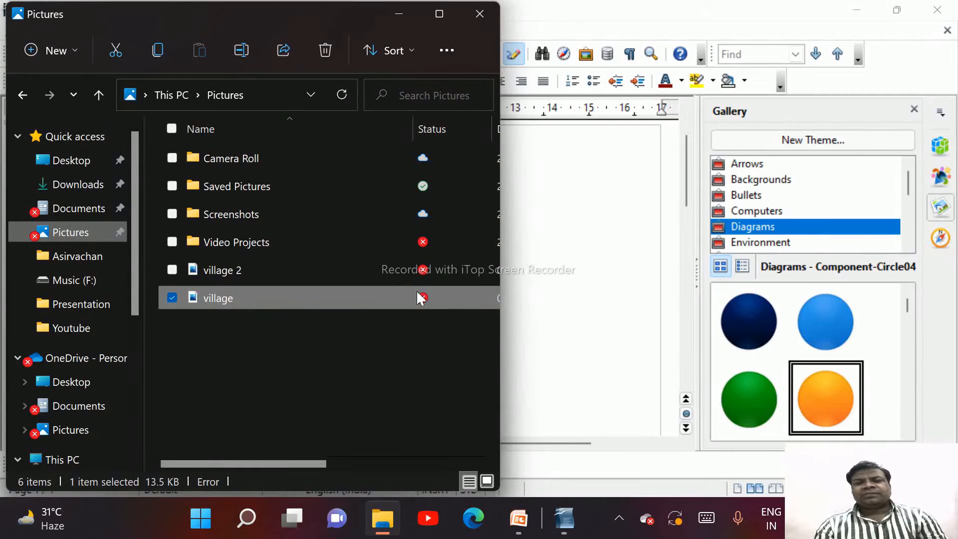
{"action": "scroll", "coordinate": [497, 289], "scroll_direction": "right", "scroll_amount": 5}
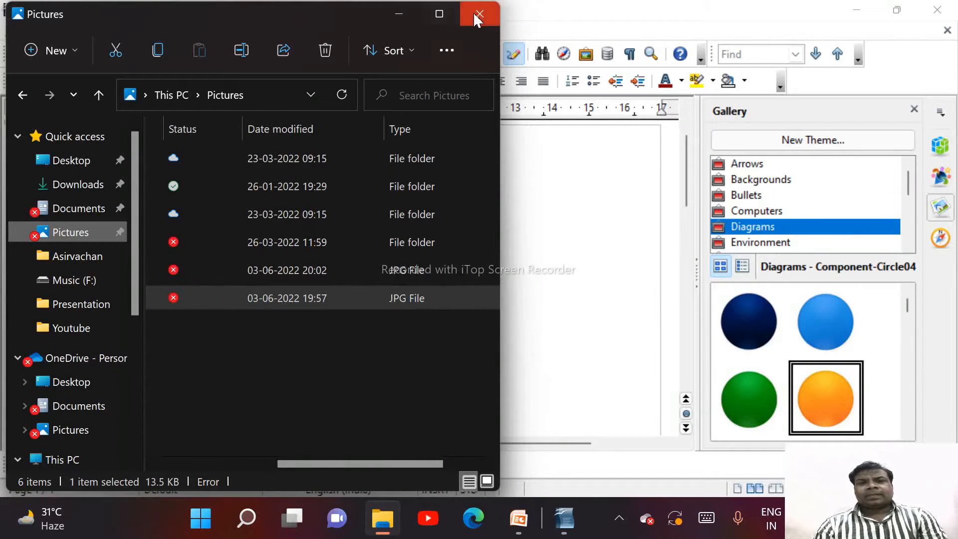
{"action": "left_click_drag", "start_coordinate": [370, 21], "coordinate": [284, 49]}
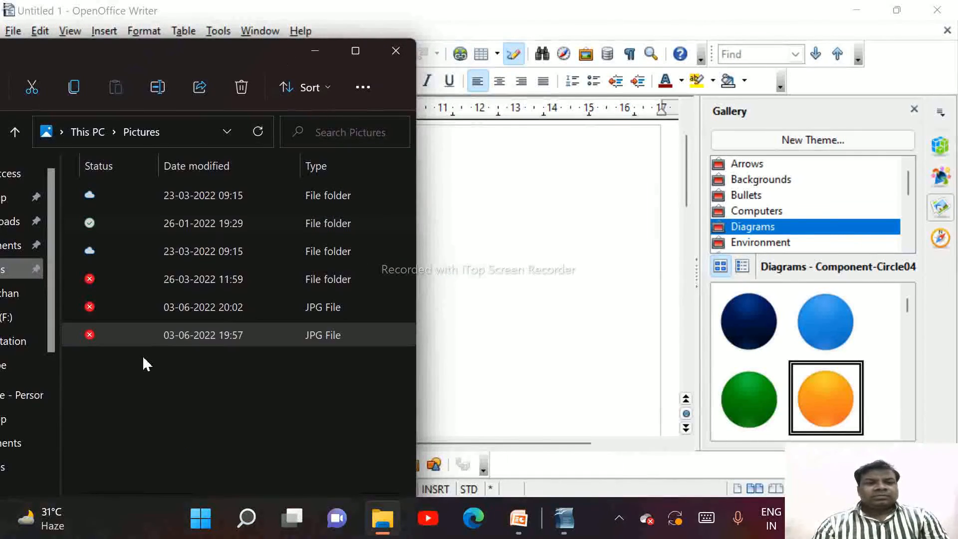
{"action": "left_click_drag", "start_coordinate": [232, 52], "coordinate": [737, 54]}
{"action": "left_click_drag", "start_coordinate": [695, 329], "coordinate": [380, 392]}
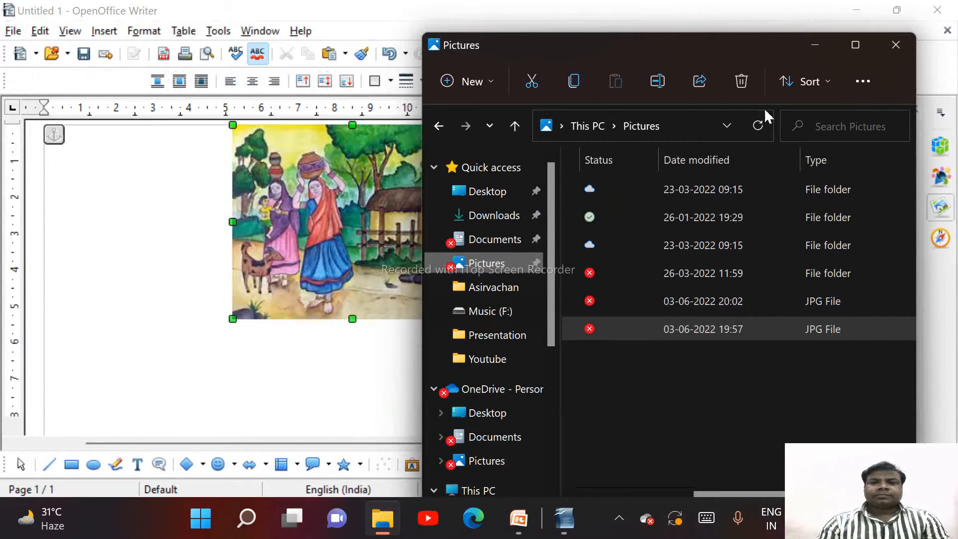
Close the Pictures folder window and cut the village image from the document
{"action": "left_click", "coordinate": [897, 44]}
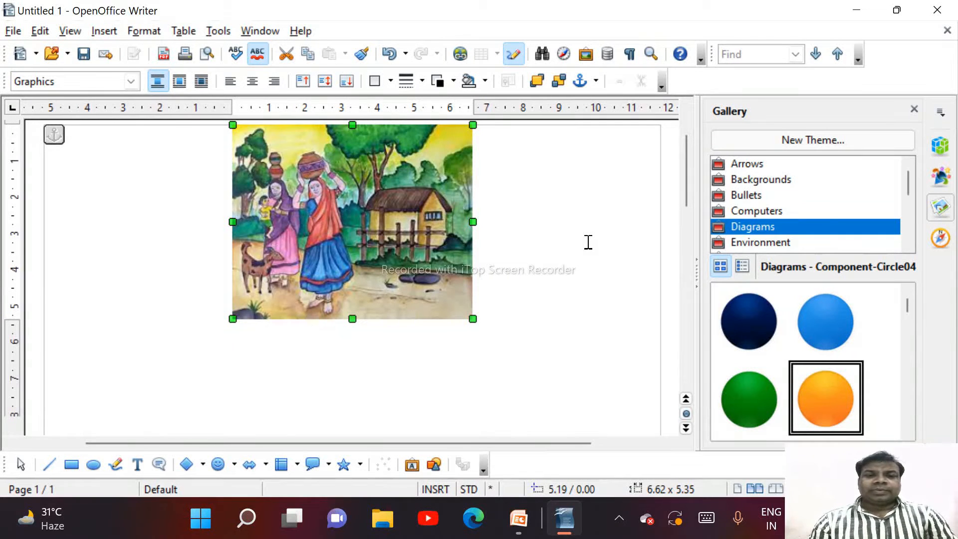
{"action": "key", "text": "ctrl+x"}
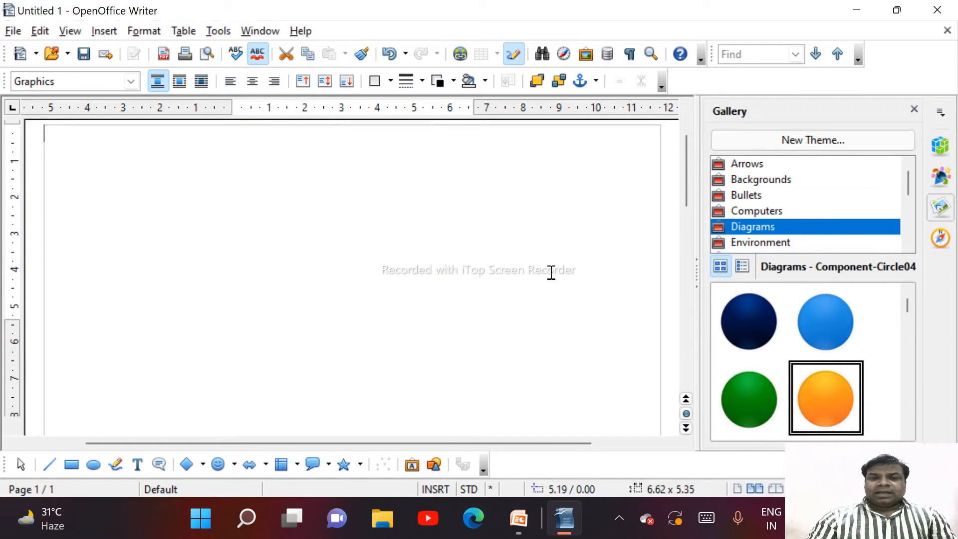
Check the PowerPoint slide's list of image insertion methods and, back in Writer, close and reopen the Gallery
{"action": "left_click", "coordinate": [524, 525]}
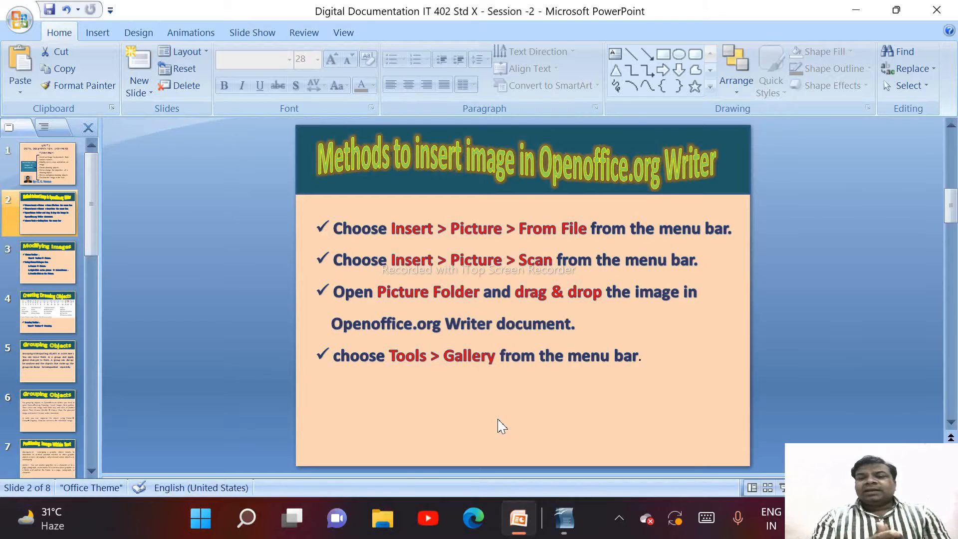
{"action": "left_click", "coordinate": [566, 523]}
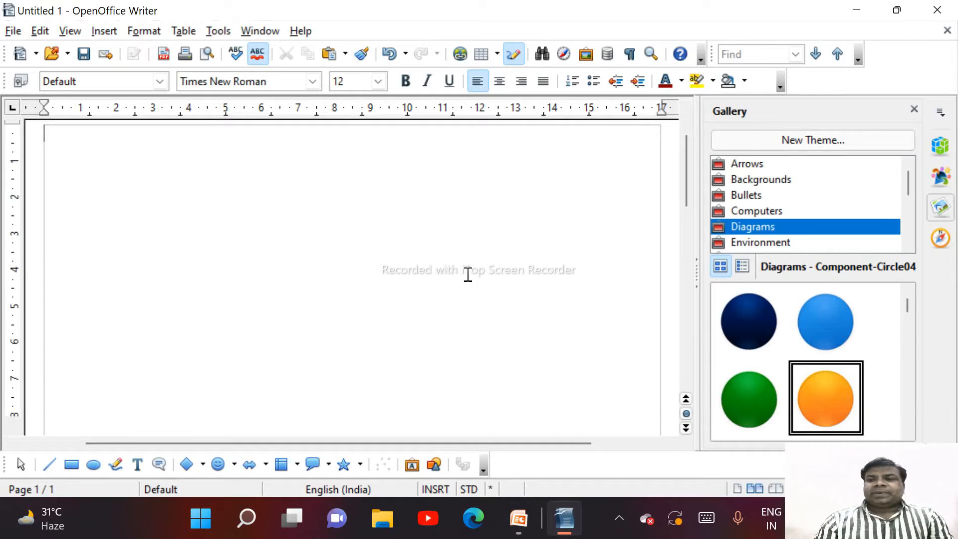
{"action": "left_click", "coordinate": [914, 109]}
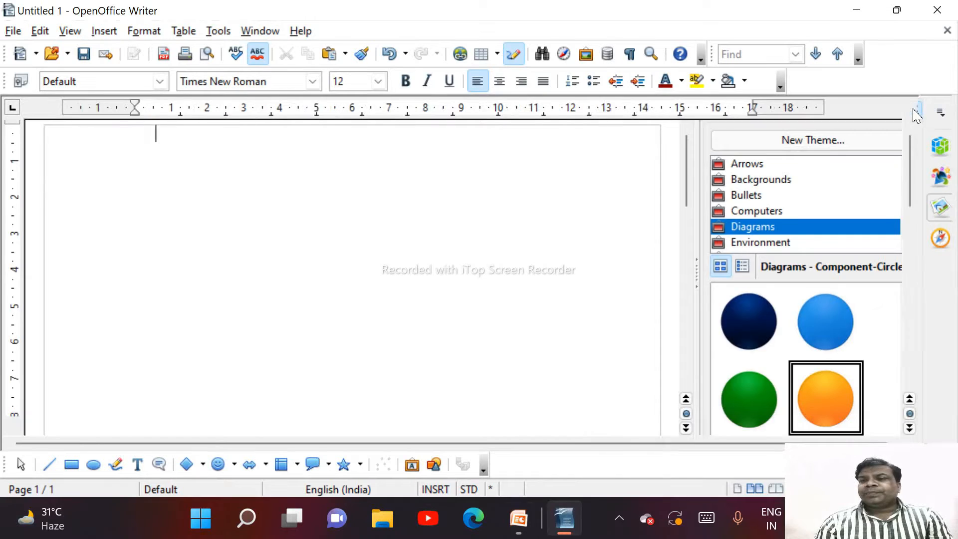
{"action": "left_click", "coordinate": [218, 31]}
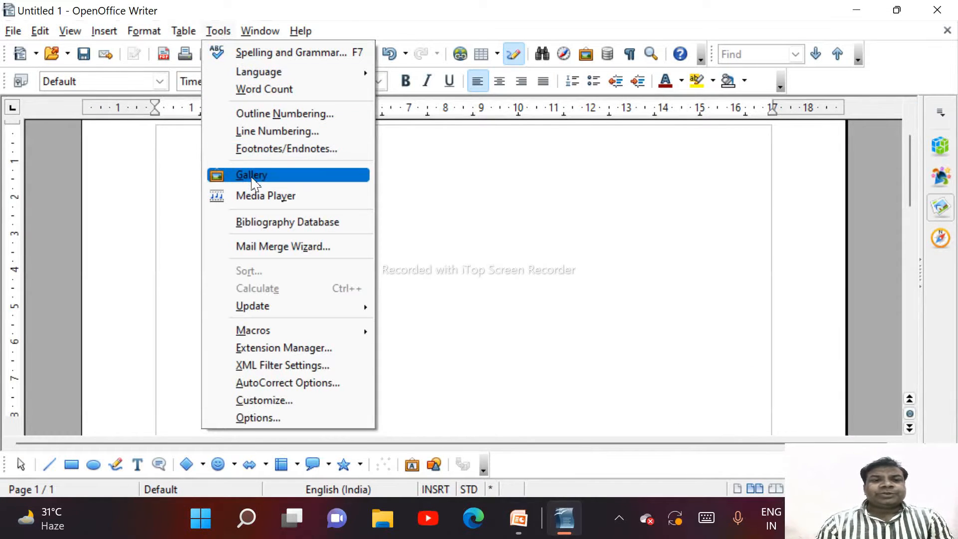
{"action": "left_click", "coordinate": [435, 194]}
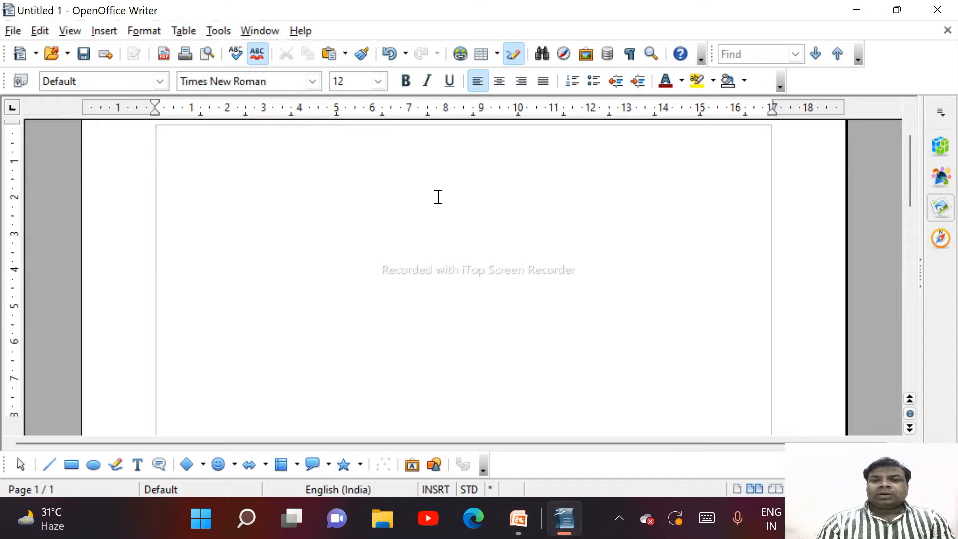
{"action": "left_click", "coordinate": [947, 211]}
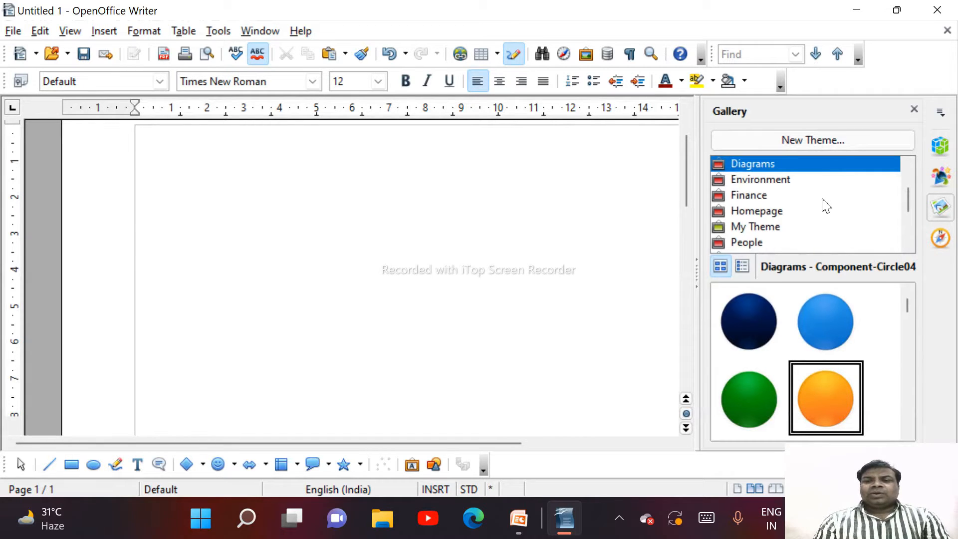
Insert the Artist-Female1 image from the Gallery's People theme and shrink it to about 4.45 × 5.59
{"action": "mouse_move", "coordinate": [911, 204]}
{"action": "left_mouse_down"}
{"action": "mouse_move", "coordinate": [913, 233]}
{"action": "mouse_move", "coordinate": [909, 217]}
{"action": "left_mouse_up"}
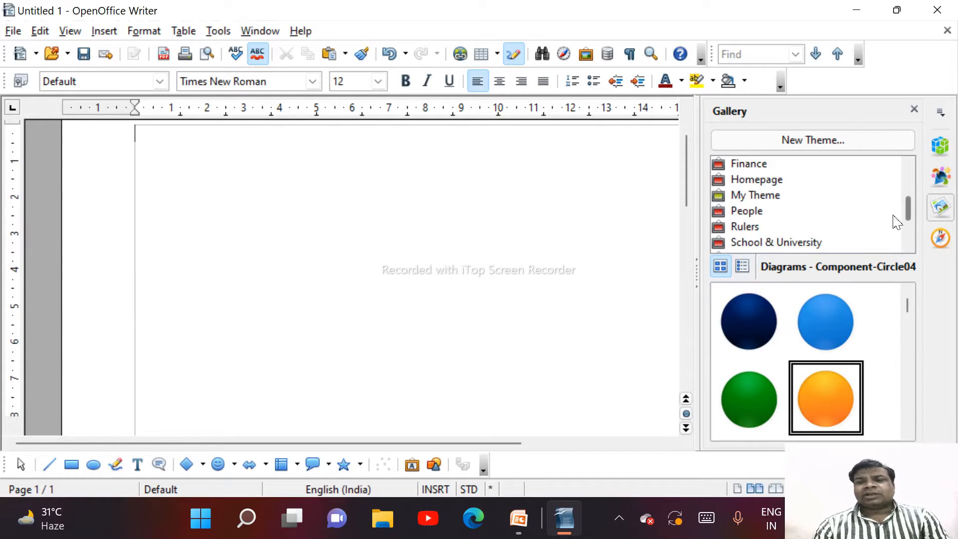
{"action": "left_click", "coordinate": [753, 215]}
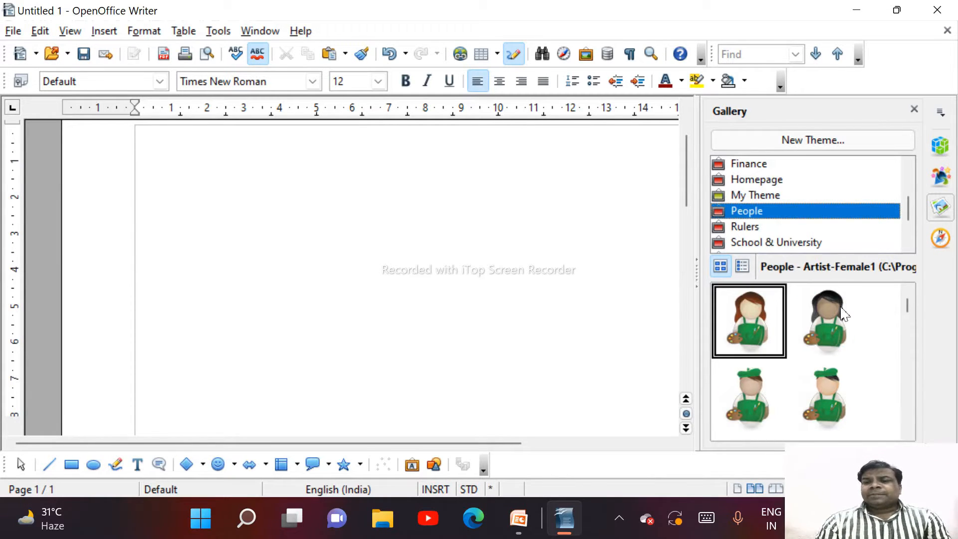
{"action": "left_click_drag", "start_coordinate": [744, 332], "coordinate": [567, 333]}
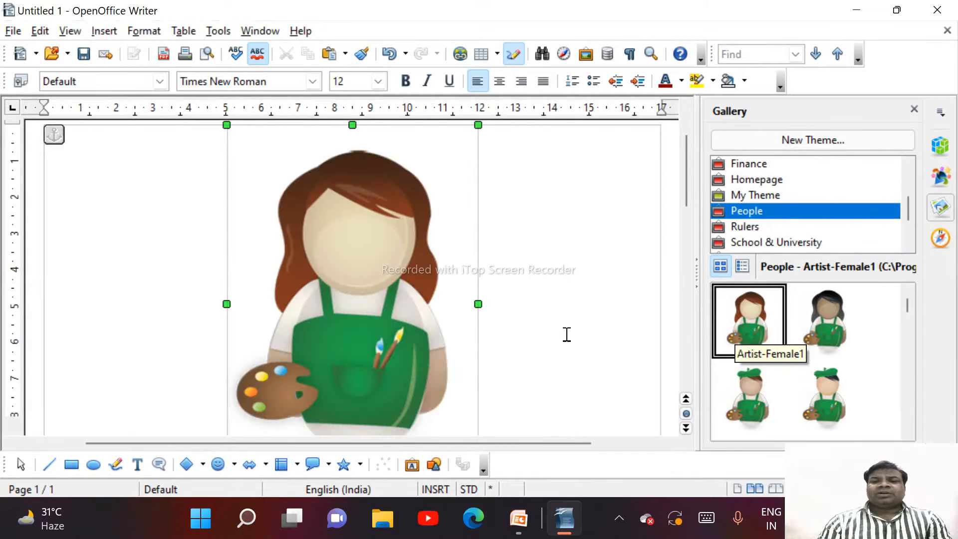
{"action": "left_click_drag", "start_coordinate": [479, 125], "coordinate": [390, 281]}
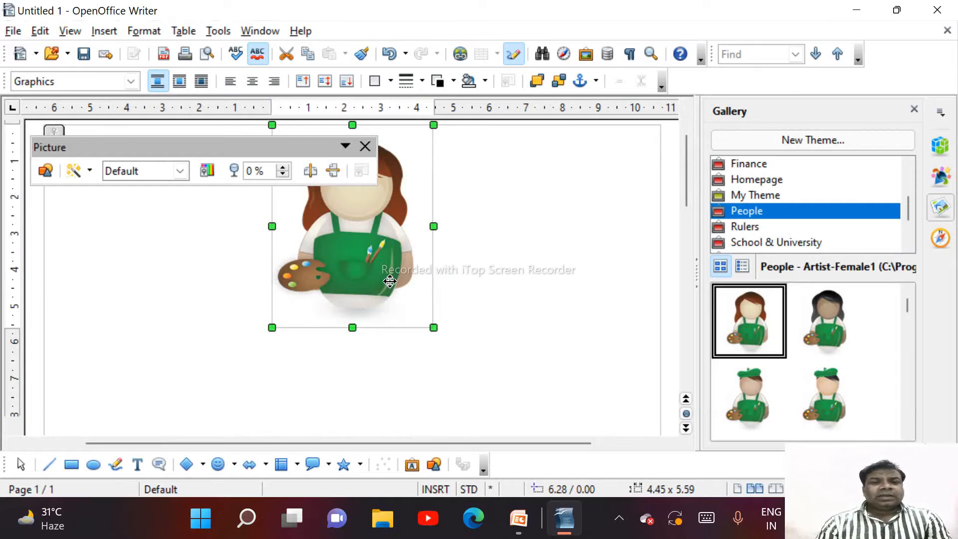
Close the Picture toolbar and check the PowerPoint presentation's Modifying Images slide for the ways to edit a picture
{"action": "left_click", "coordinate": [365, 146]}
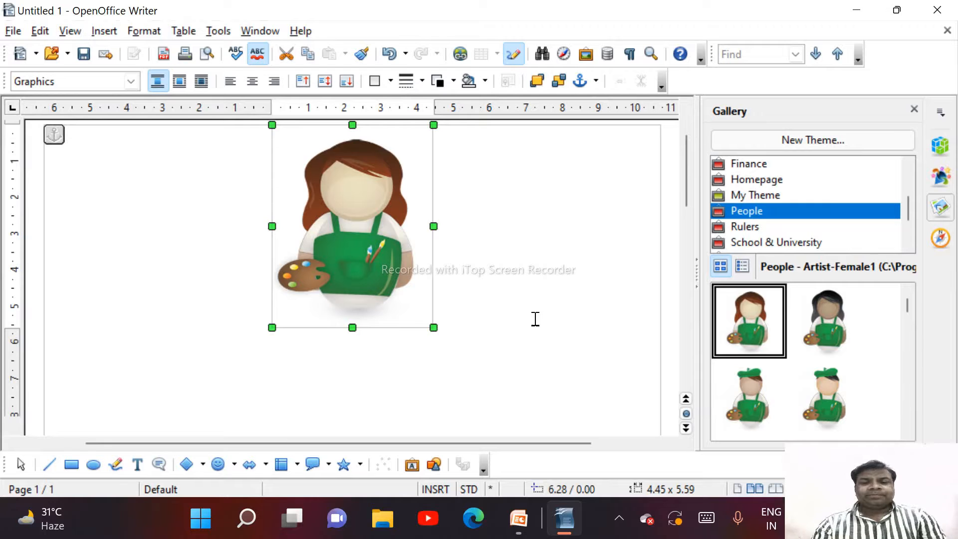
{"action": "left_click", "coordinate": [519, 520]}
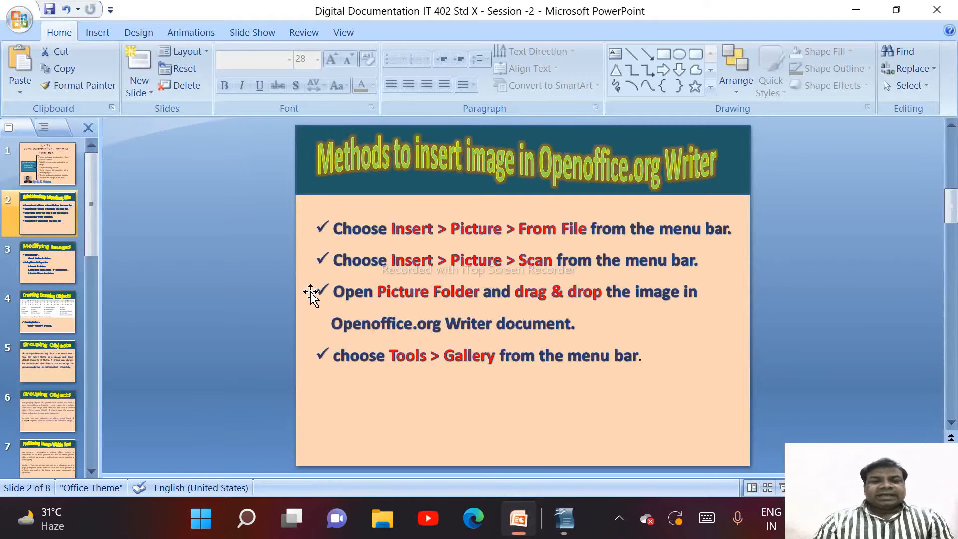
{"action": "left_click", "coordinate": [65, 183]}
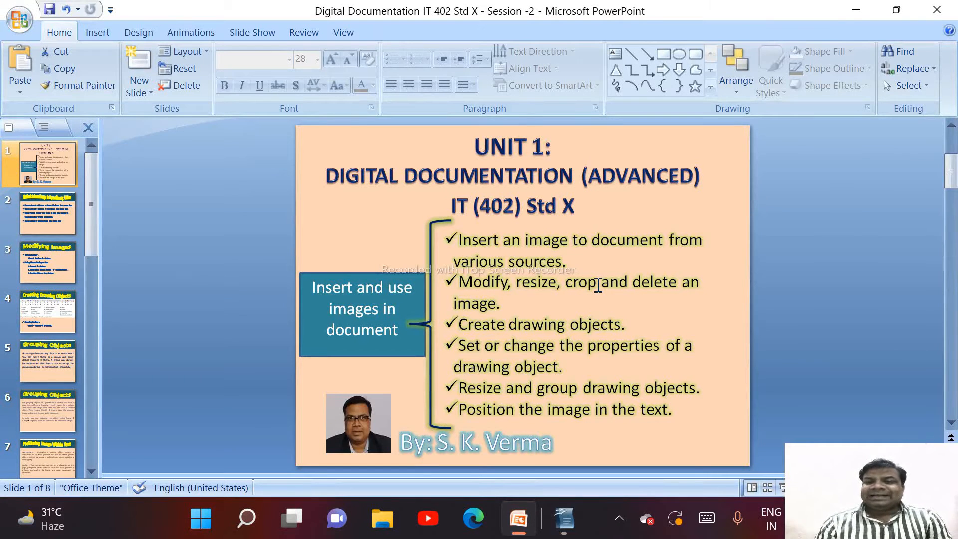
{"action": "left_click", "coordinate": [69, 263]}
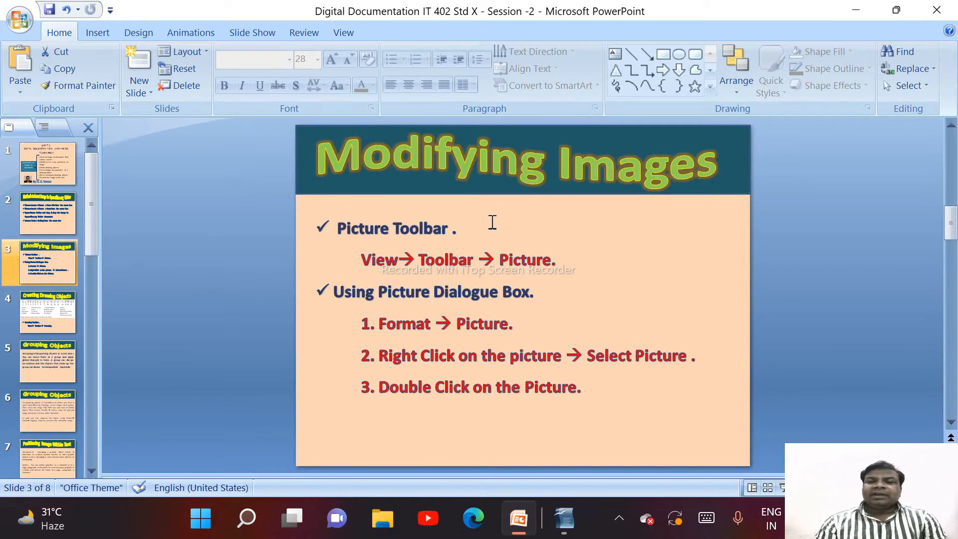
{"action": "left_click_drag", "start_coordinate": [338, 229], "coordinate": [442, 235]}
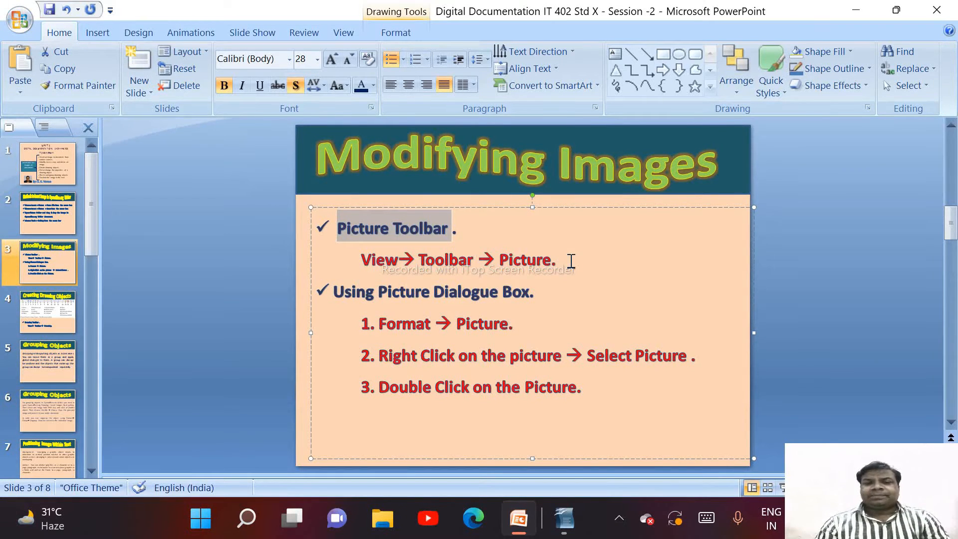
Switch back to Writer, view the artist image's crop, scale and size settings in the Picture dialog, and cancel it
{"action": "left_click", "coordinate": [566, 518]}
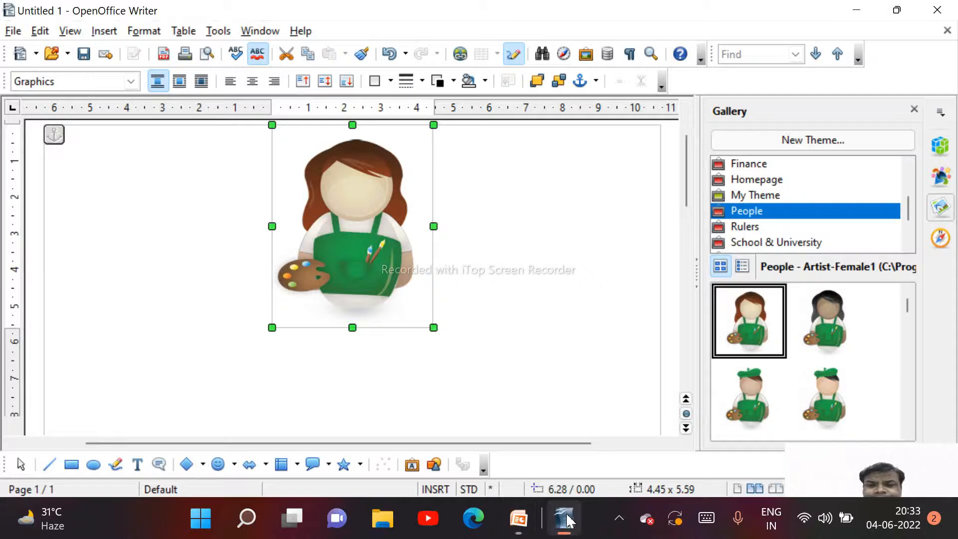
{"action": "double_click", "coordinate": [360, 236]}
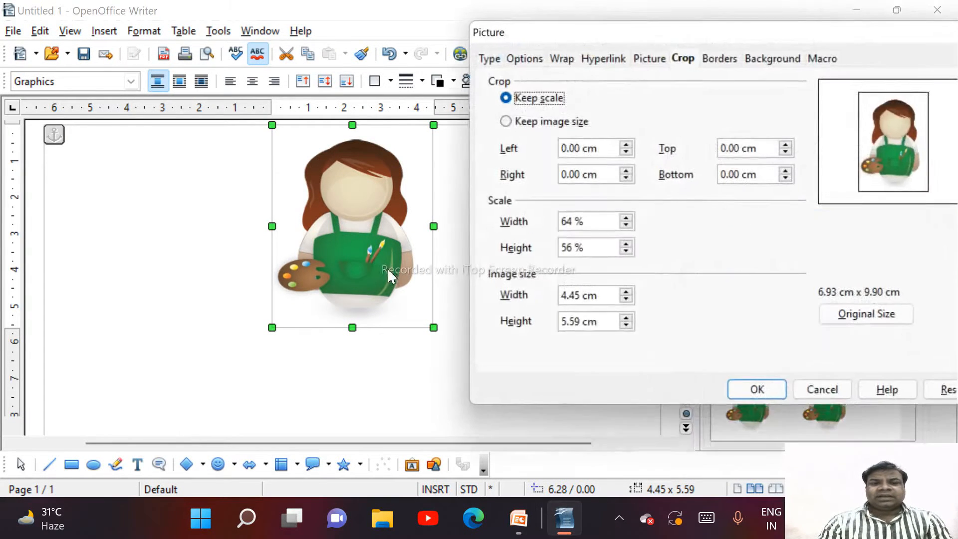
{"action": "left_click", "coordinate": [824, 392]}
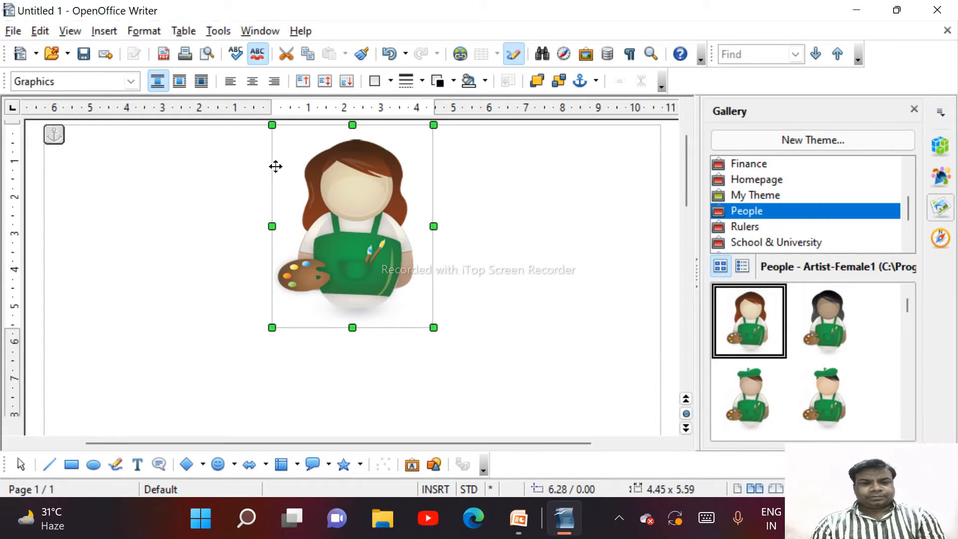
Display the Picture toolbar above the page and move the artist image clear of it, to position about 10.08 / 0.36
{"action": "left_click", "coordinate": [74, 31]}
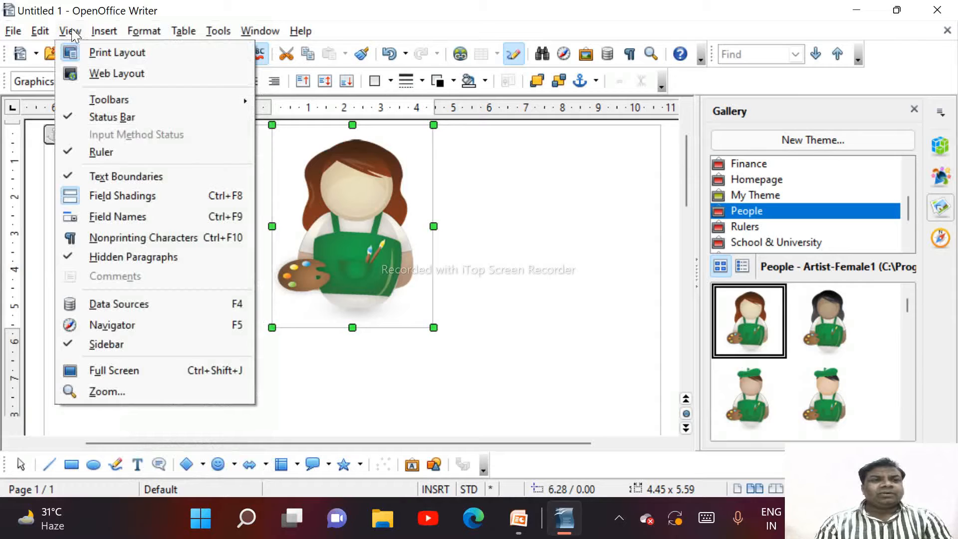
{"action": "mouse_move", "coordinate": [176, 106]}
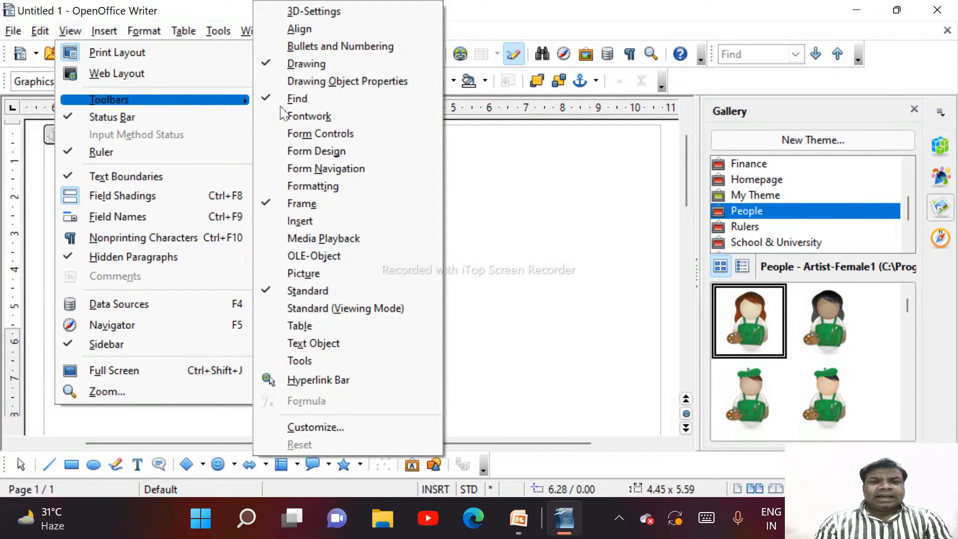
{"action": "left_click", "coordinate": [332, 275]}
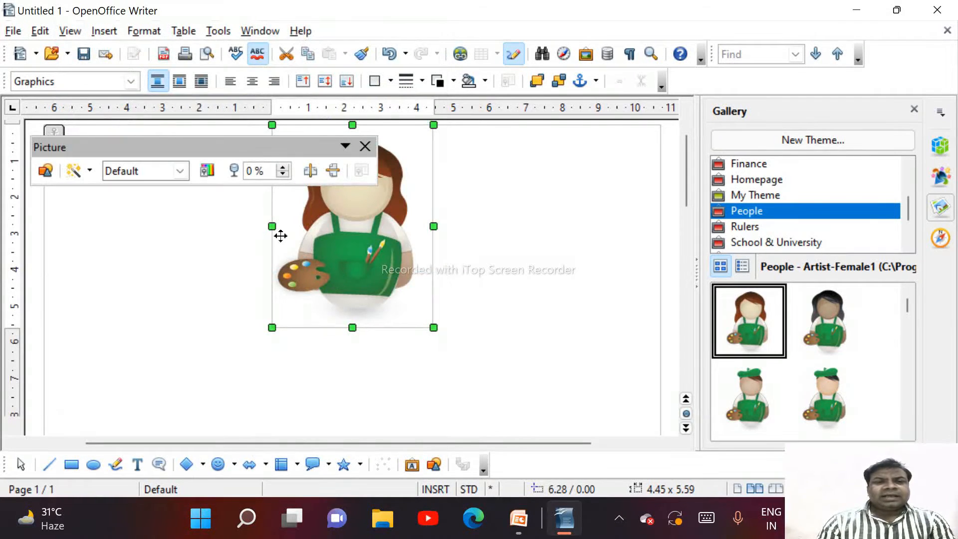
{"action": "left_click_drag", "start_coordinate": [180, 153], "coordinate": [202, 144]}
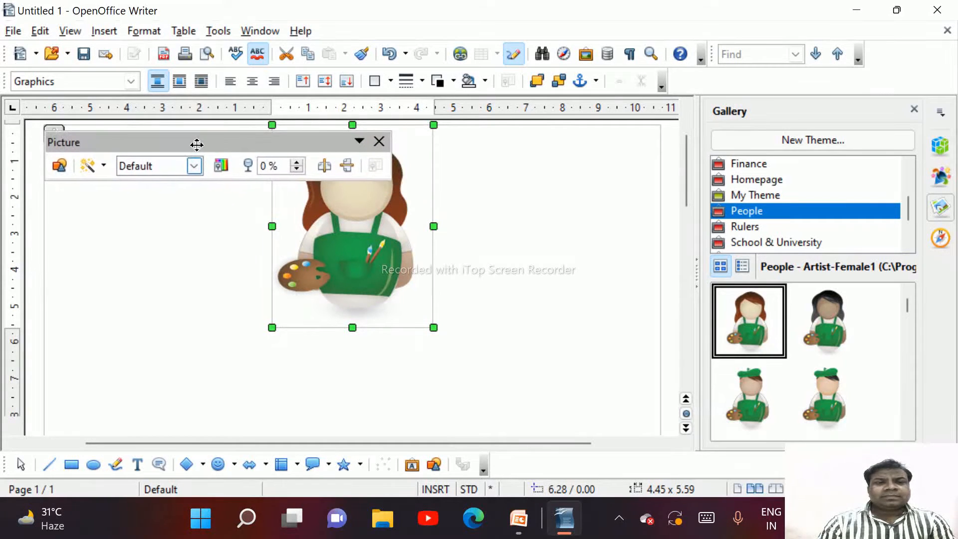
{"action": "left_click_drag", "start_coordinate": [354, 246], "coordinate": [449, 241]}
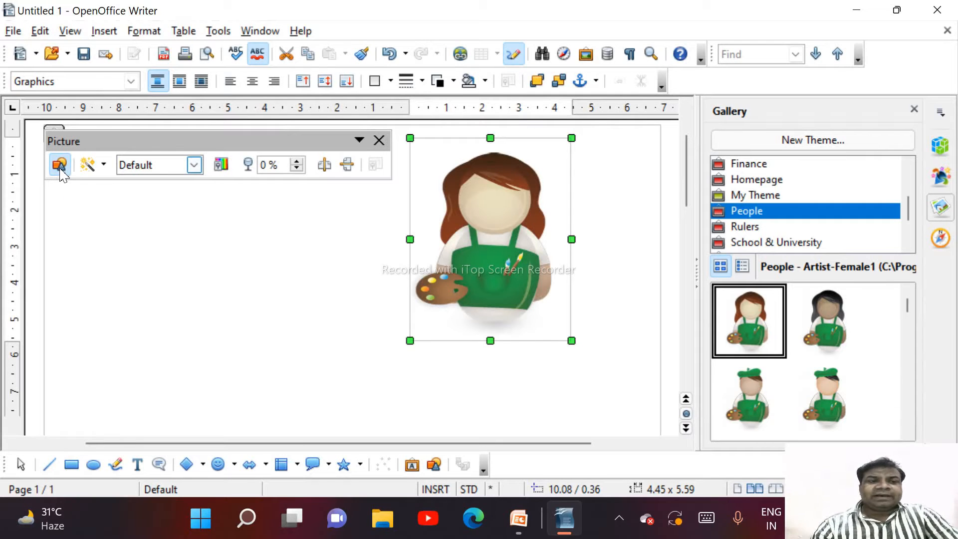
Apply the charcoal sketch filter to the artist image and undo it
{"action": "left_click", "coordinate": [98, 169]}
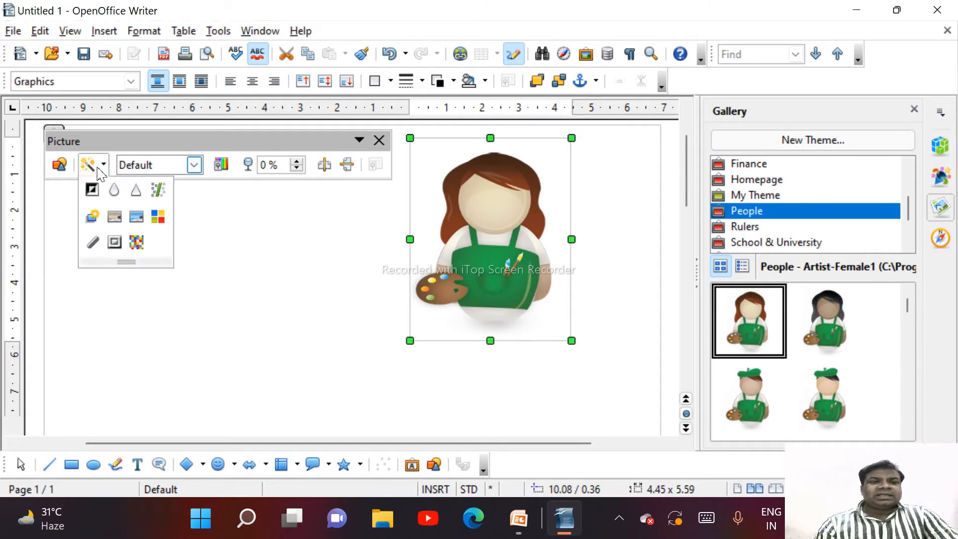
{"action": "left_click", "coordinate": [92, 243]}
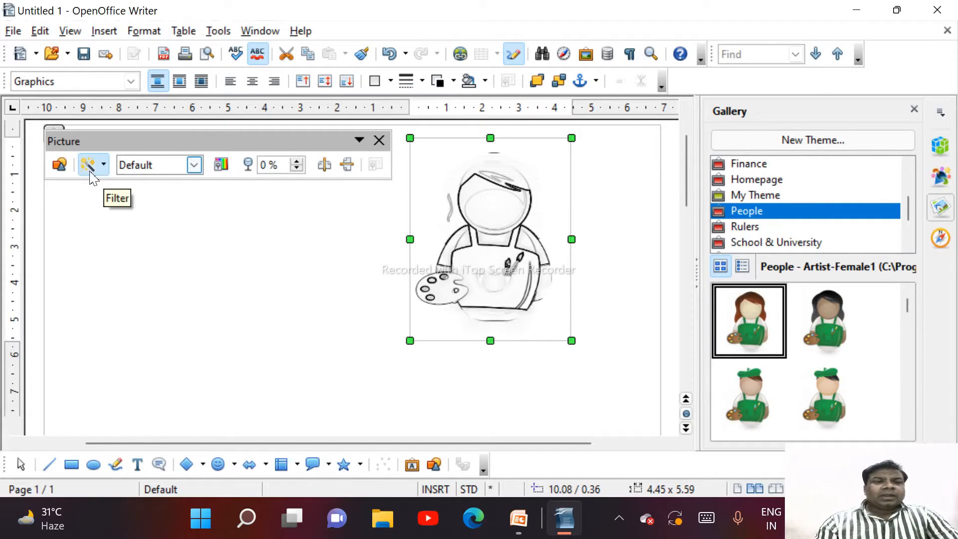
{"action": "key", "text": "ctrl+z"}
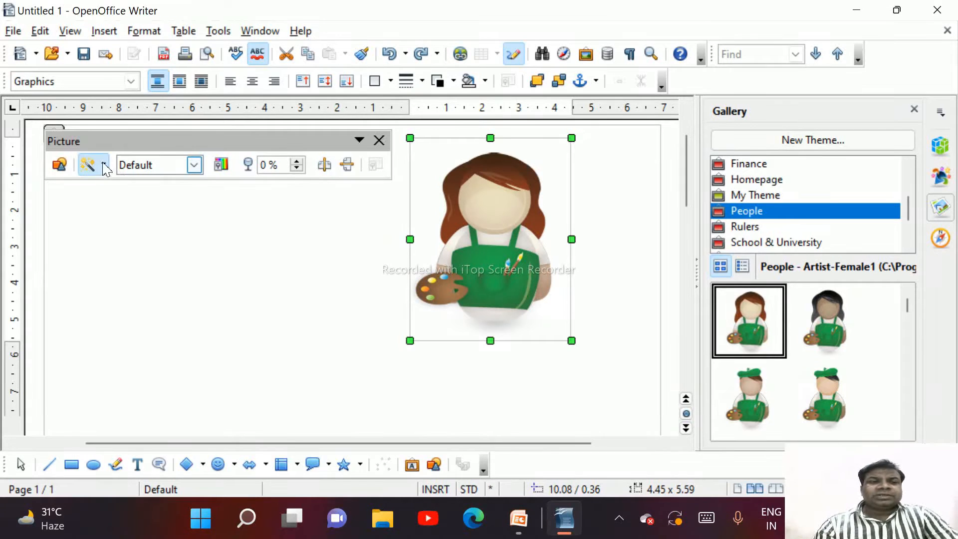
Apply the Mosaic filter to the artist image with a width and height of 10 pixels, and undo it
{"action": "left_click", "coordinate": [102, 166]}
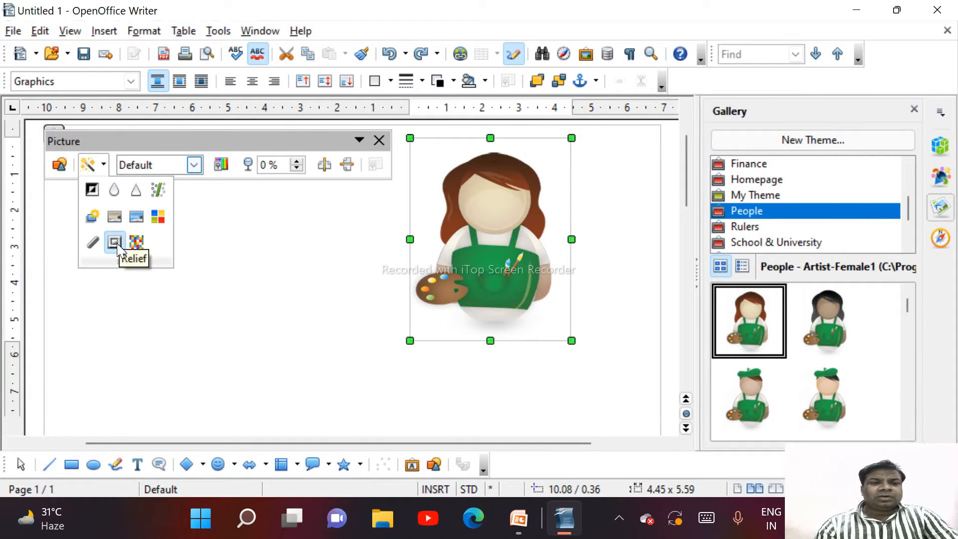
{"action": "left_click", "coordinate": [136, 243]}
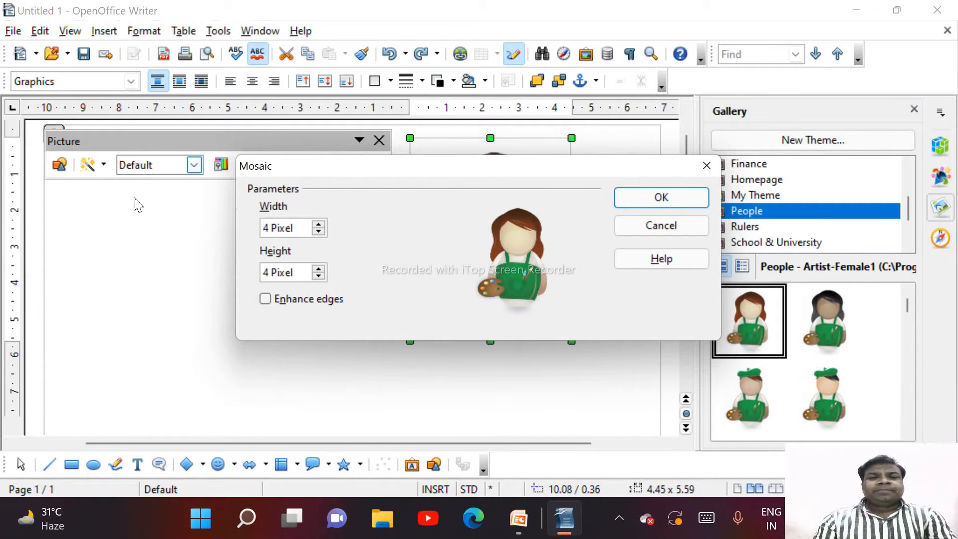
{"action": "left_click_drag", "start_coordinate": [295, 228], "coordinate": [227, 233]}
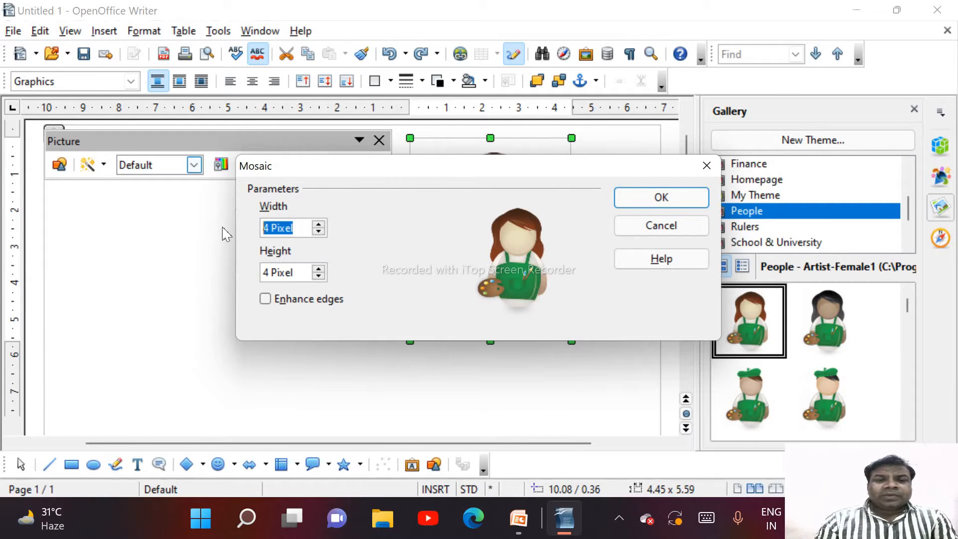
{"action": "type", "text": "10"}
{"action": "left_click", "coordinate": [305, 269]}
{"action": "left_click_drag", "start_coordinate": [306, 270], "coordinate": [102, 272]}
{"action": "type", "text": "10"}
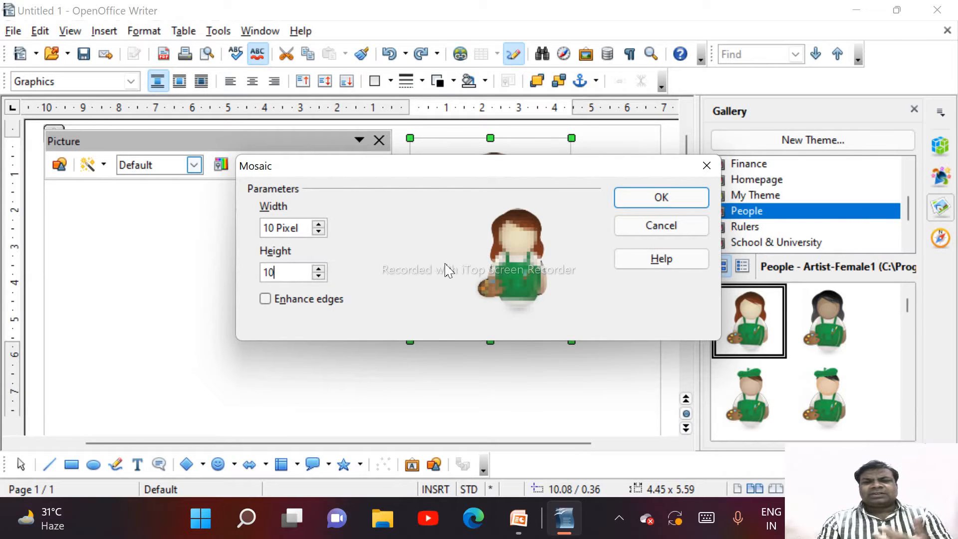
{"action": "left_click", "coordinate": [666, 198]}
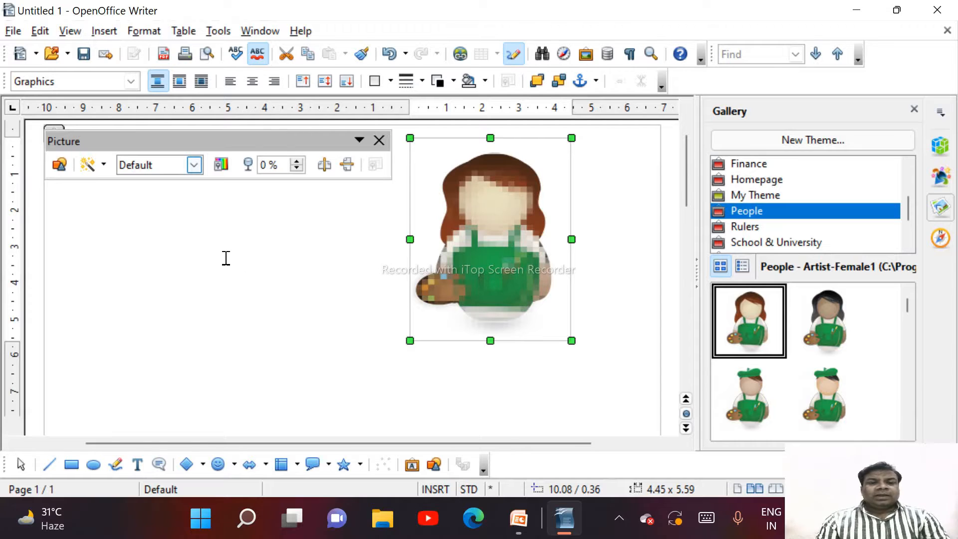
{"action": "key", "text": "ctrl+z"}
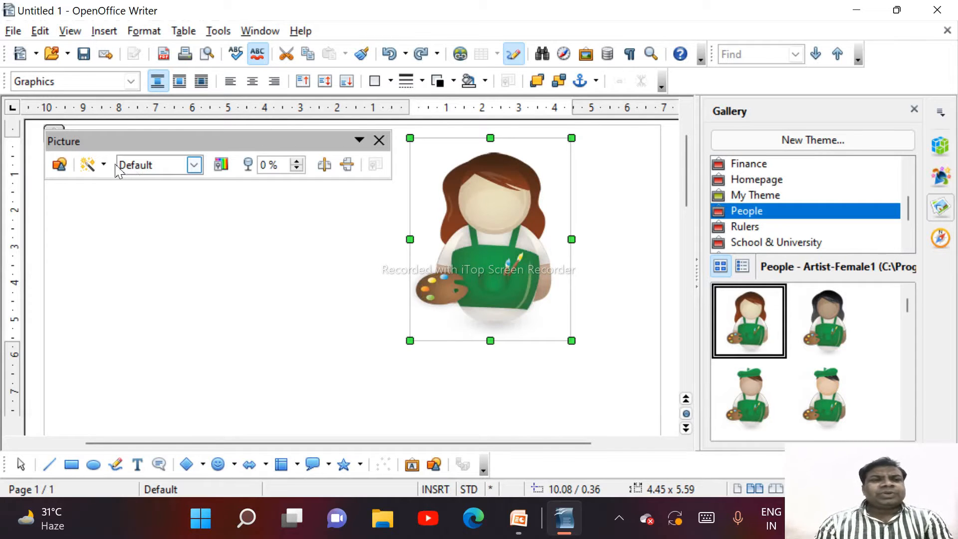
Invert the artist image's colours with a filter, undo the inversion, and look over the available filters
{"action": "left_click", "coordinate": [104, 164]}
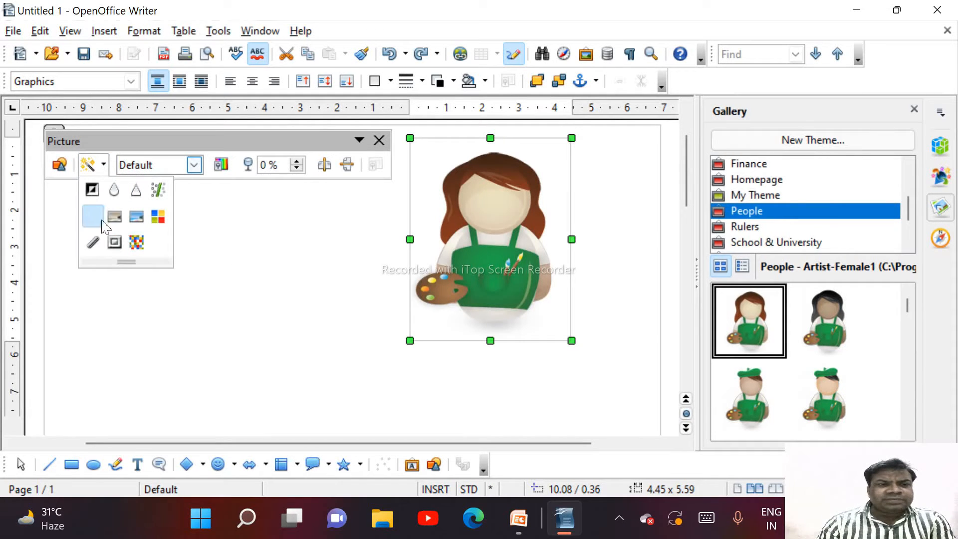
{"action": "left_click", "coordinate": [92, 190]}
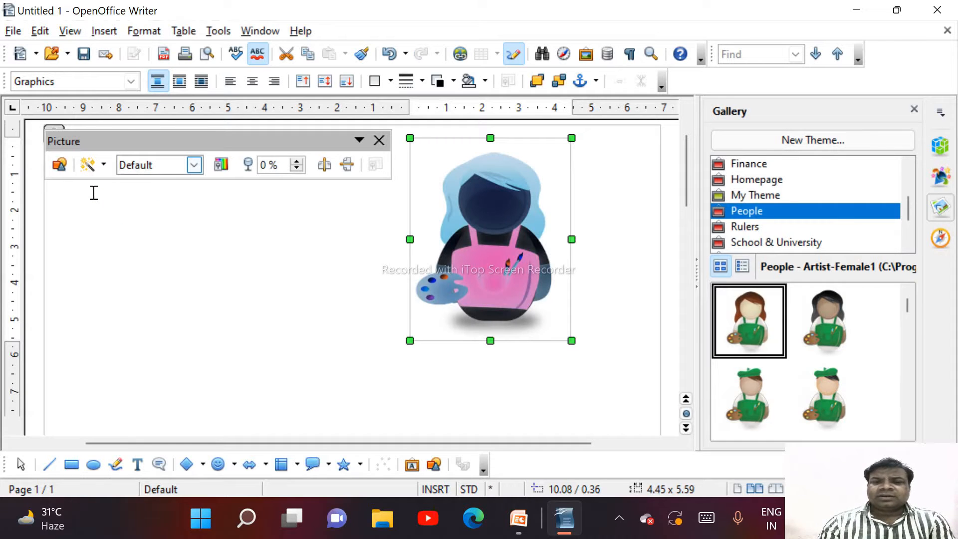
{"action": "key", "text": "ctrl+z"}
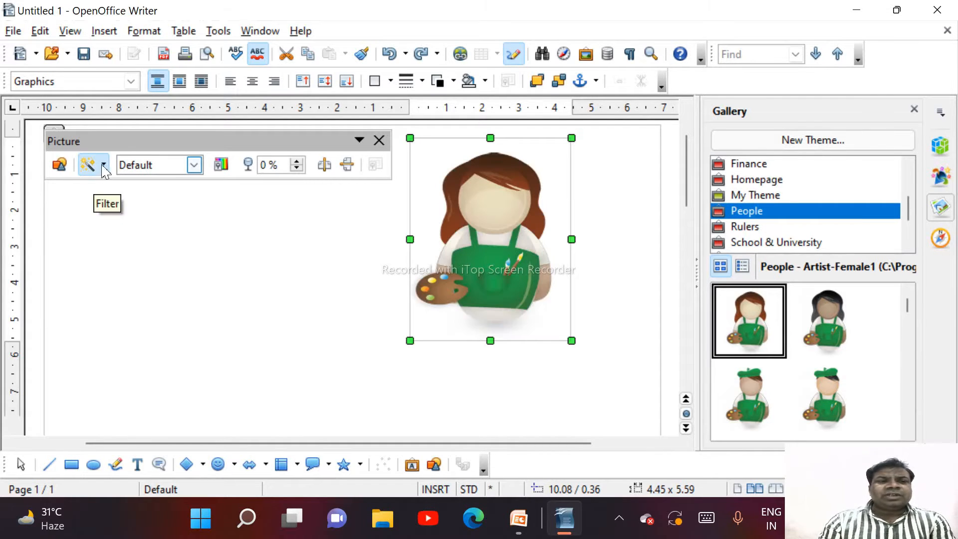
{"action": "left_click", "coordinate": [103, 169]}
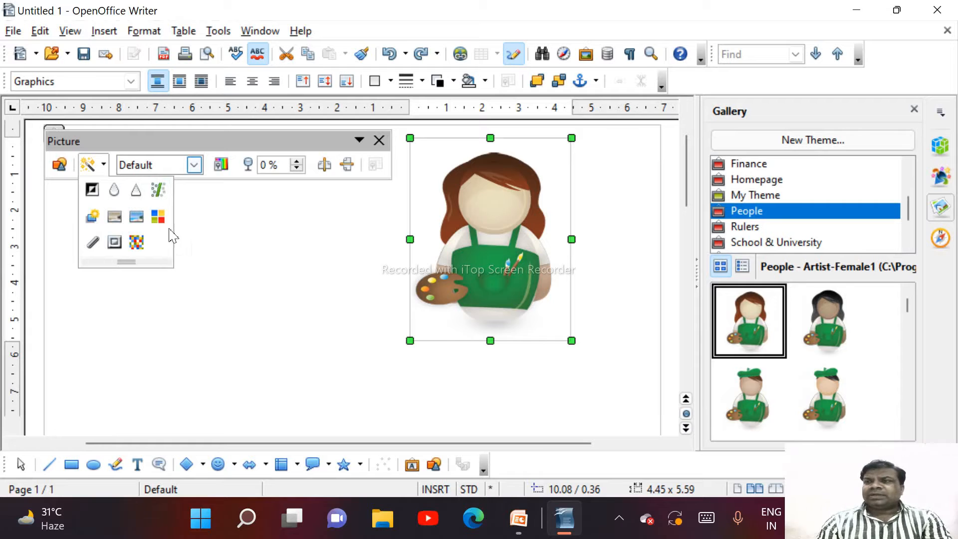
{"action": "left_click", "coordinate": [194, 172]}
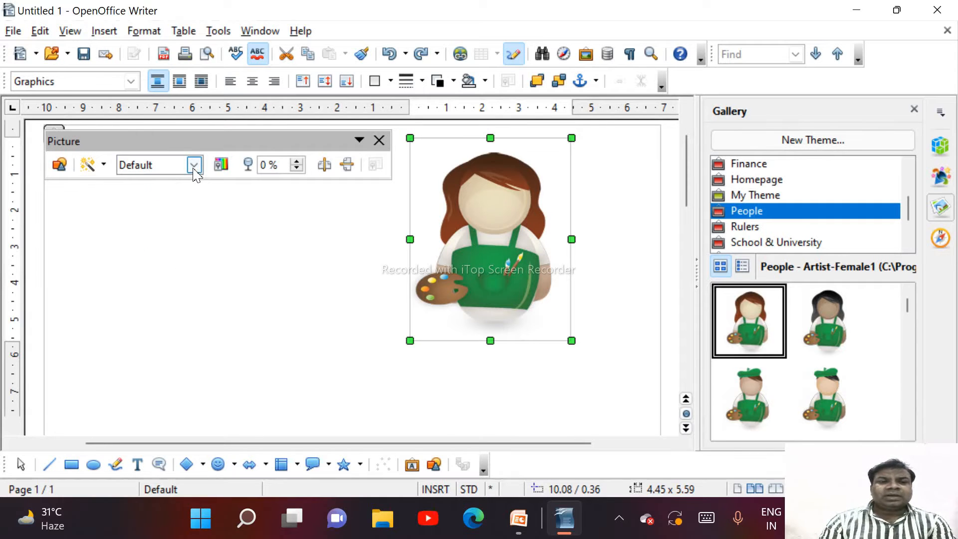
Set the artist image's graphics mode to Grayscale and return it to Default
{"action": "left_click", "coordinate": [194, 166]}
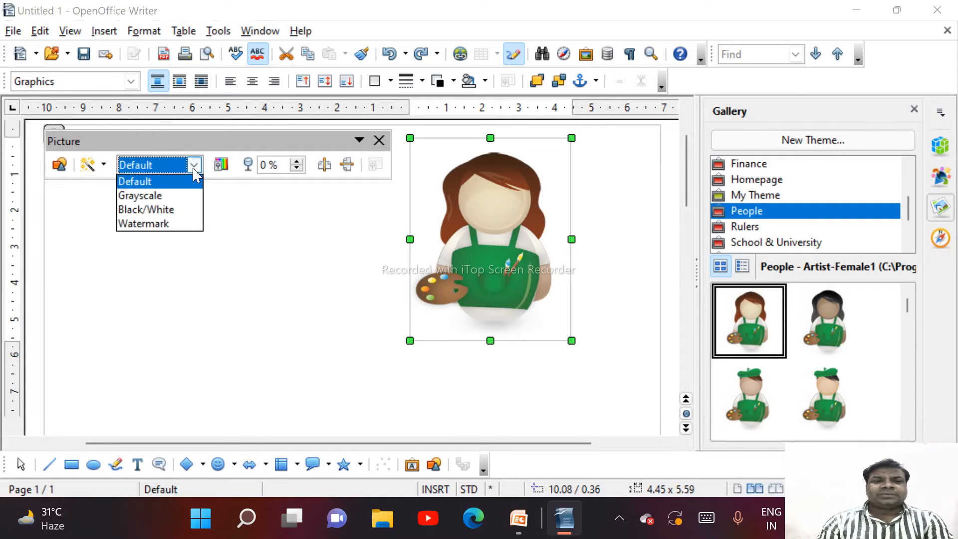
{"action": "left_click", "coordinate": [166, 197]}
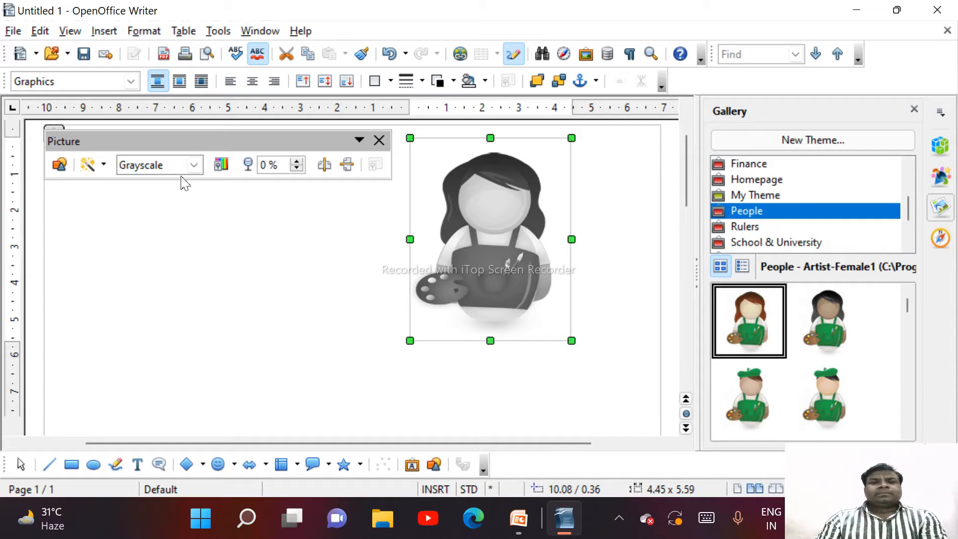
{"action": "left_click", "coordinate": [195, 165]}
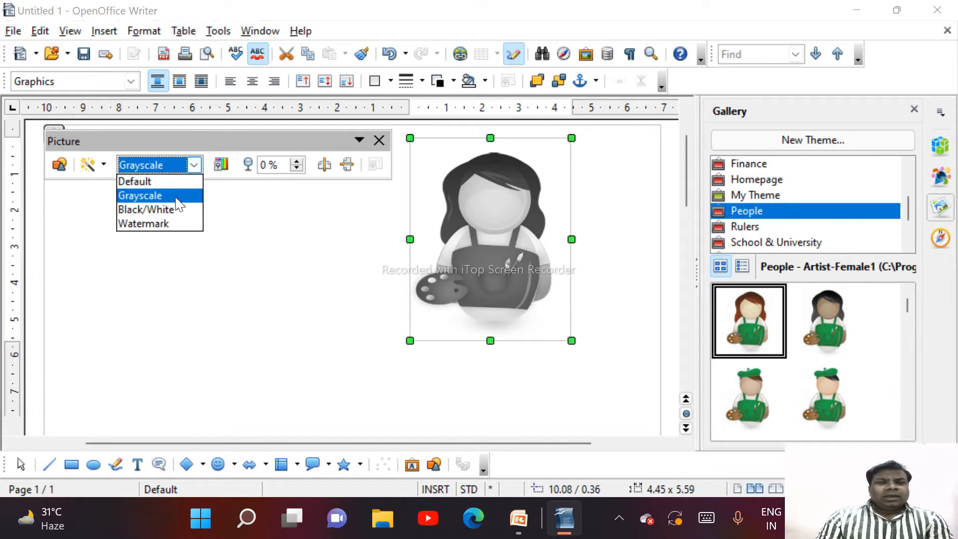
{"action": "left_click", "coordinate": [170, 183]}
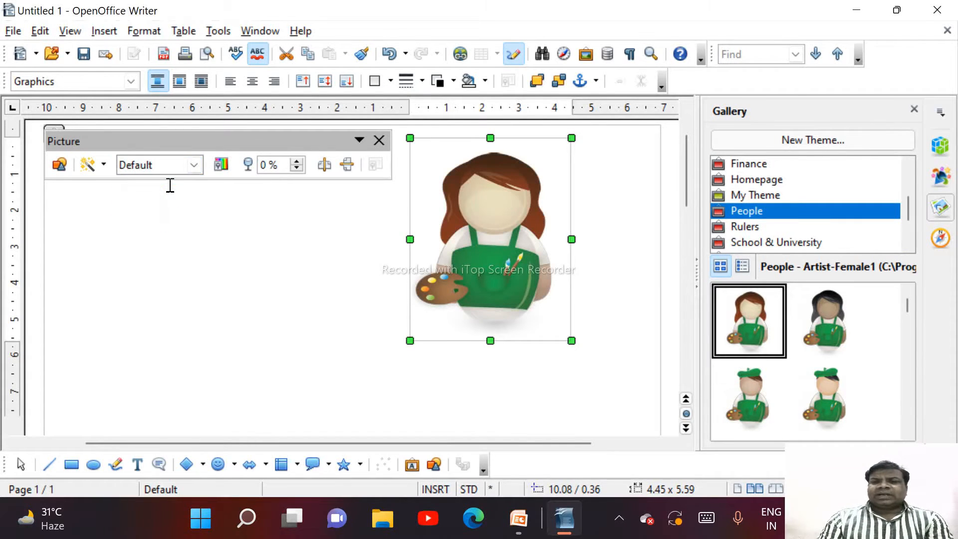
Set the artist image's graphics mode to Black/White and return it to Default
{"action": "left_click", "coordinate": [194, 165]}
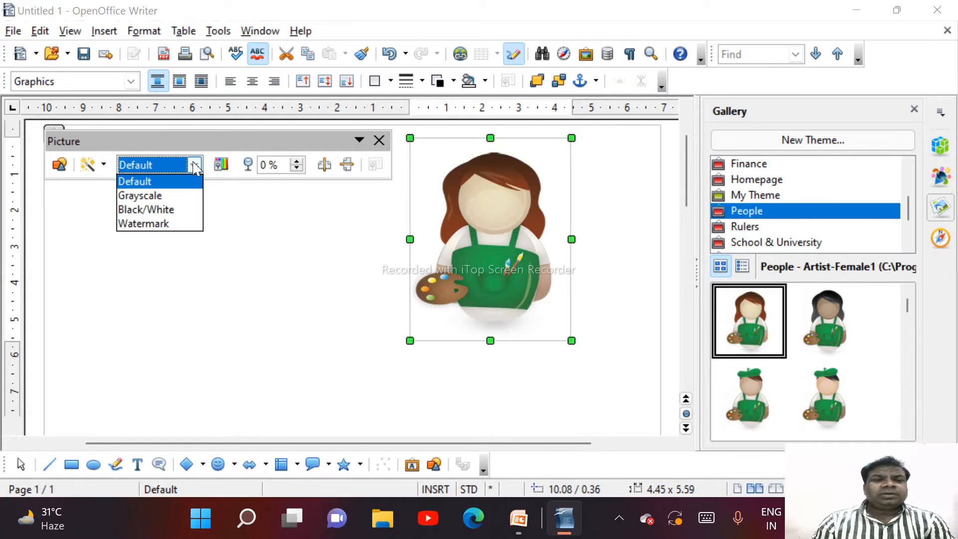
{"action": "left_click", "coordinate": [177, 210]}
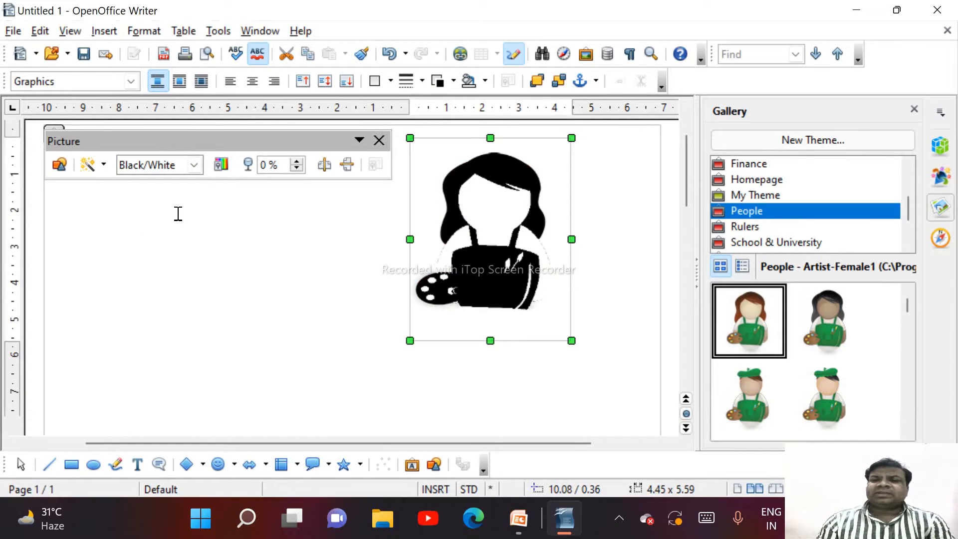
{"action": "left_click", "coordinate": [194, 165]}
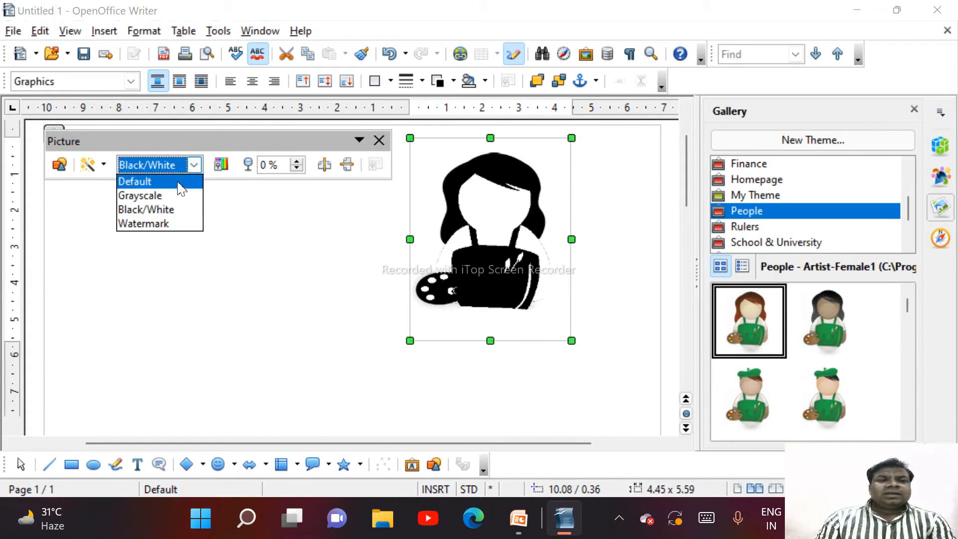
{"action": "left_click", "coordinate": [177, 184]}
Set the artist image's graphics mode to Watermark and return it to Default
{"action": "left_click", "coordinate": [194, 165]}
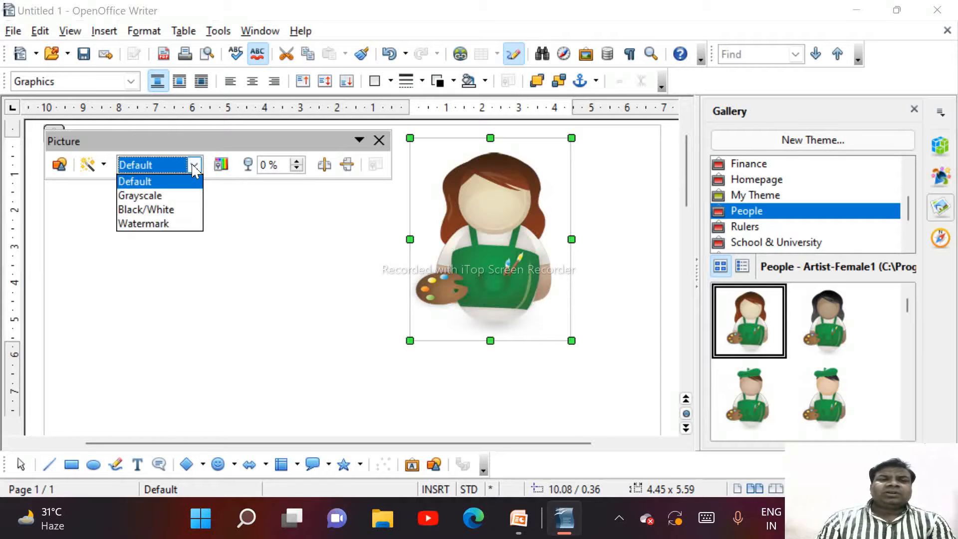
{"action": "left_click", "coordinate": [175, 226]}
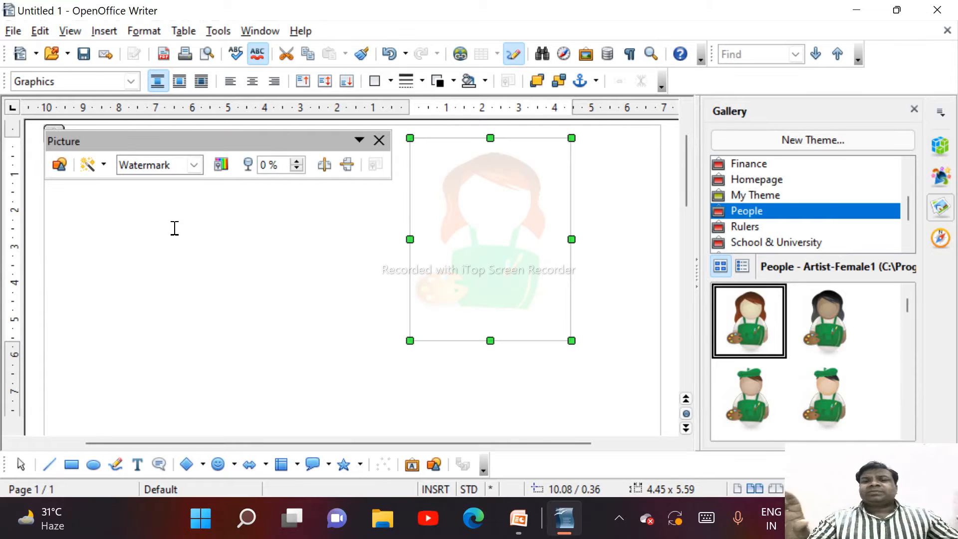
{"action": "left_click", "coordinate": [194, 166]}
{"action": "left_click", "coordinate": [167, 182]}
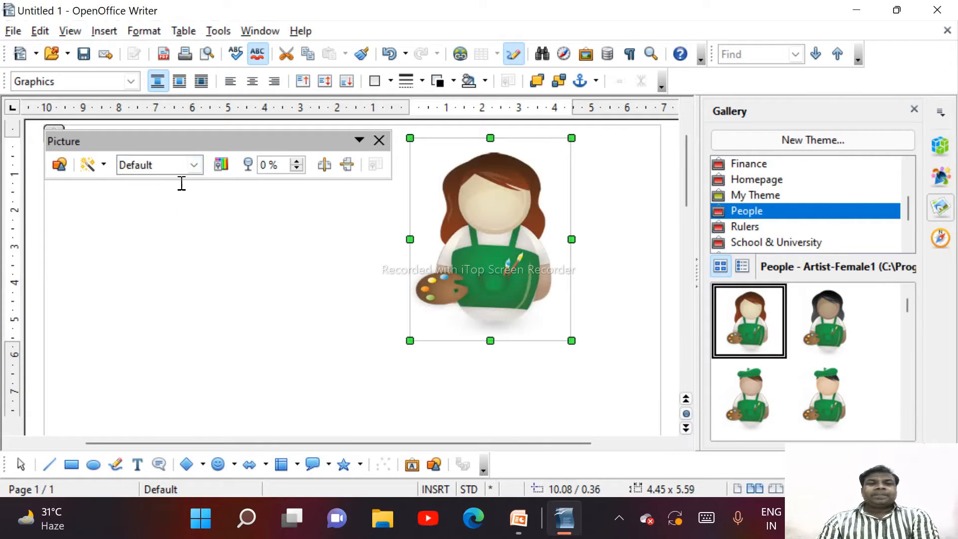
Raise the artist image's red colour level to 32% and reset it to 0%
{"action": "left_click", "coordinate": [221, 165]}
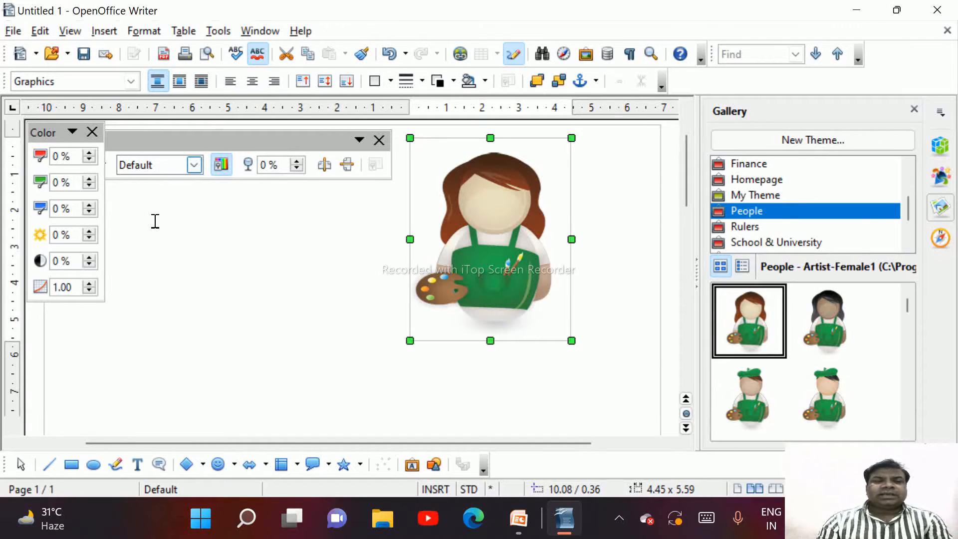
{"action": "left_click", "coordinate": [90, 159]}
{"action": "left_click", "coordinate": [90, 156]}
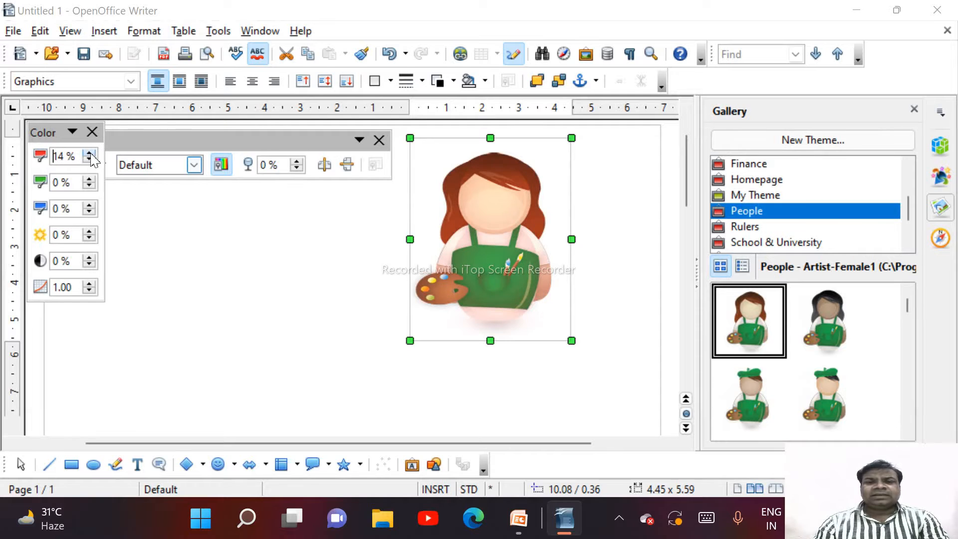
{"action": "left_click", "coordinate": [89, 157]}
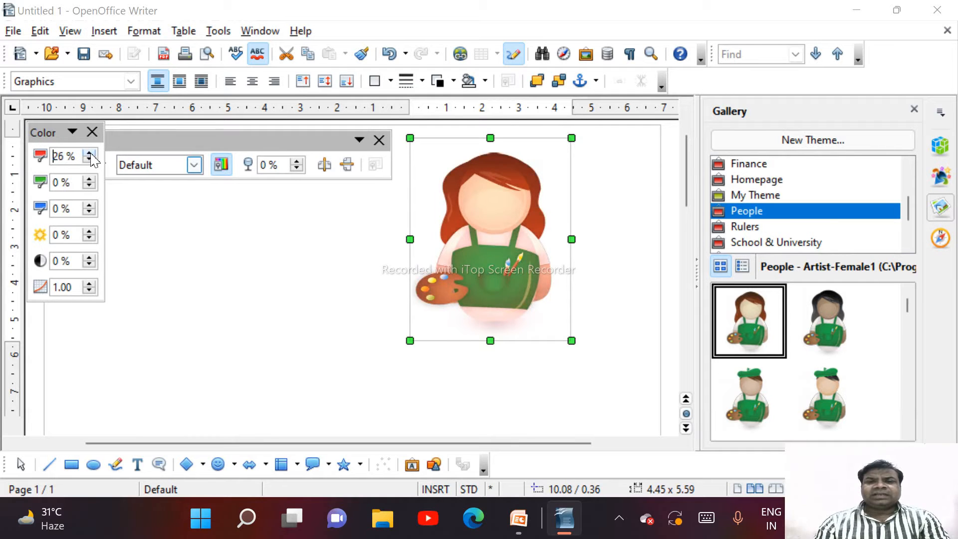
{"action": "left_click", "coordinate": [90, 156]}
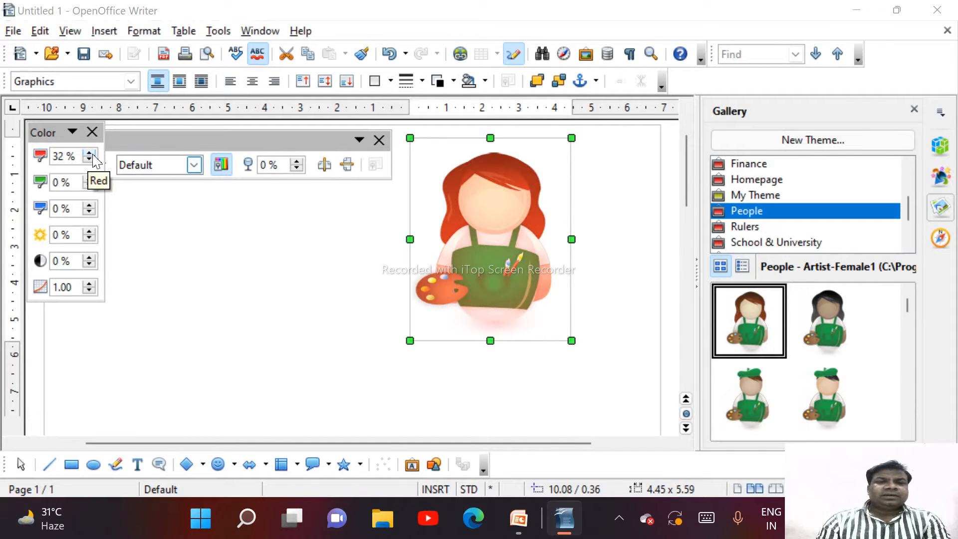
{"action": "double_click", "coordinate": [65, 159]}
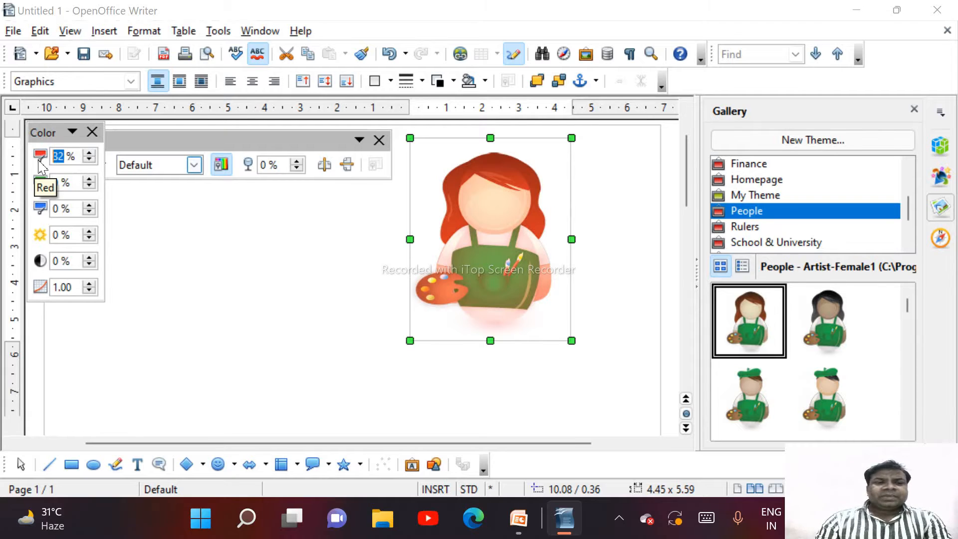
{"action": "type", "text": "0"}
{"action": "key", "text": "Return"}
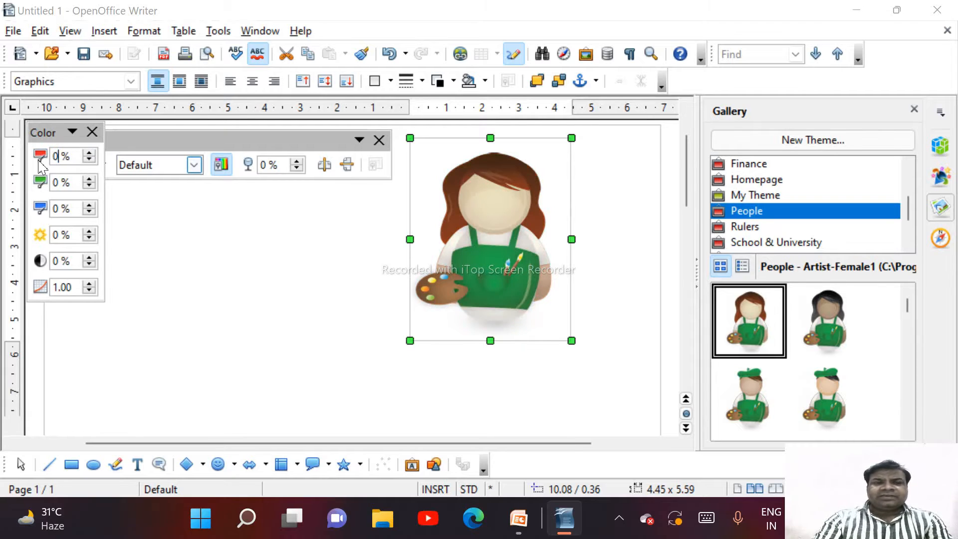
Set the artist image's green colour level to 30% and reset it to 0%
{"action": "double_click", "coordinate": [60, 182]}
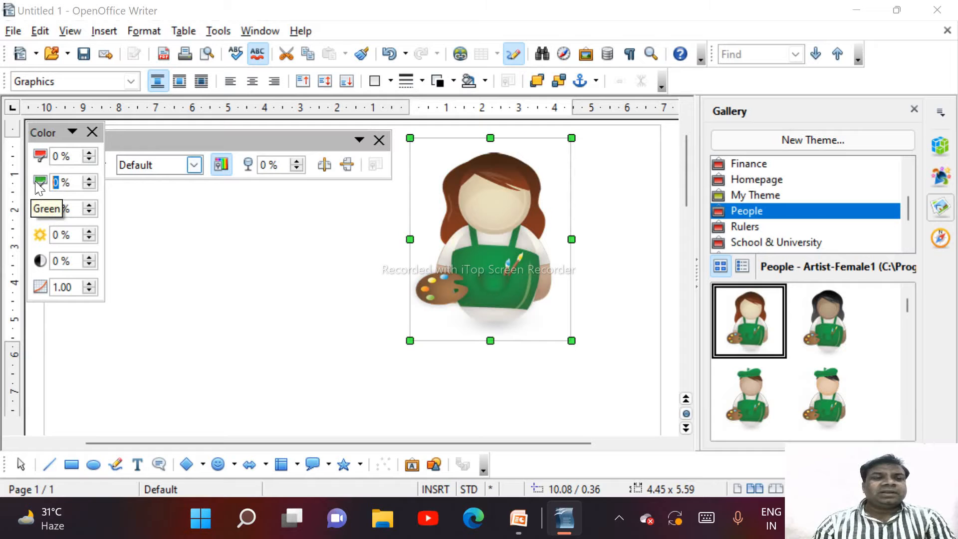
{"action": "type", "text": "30"}
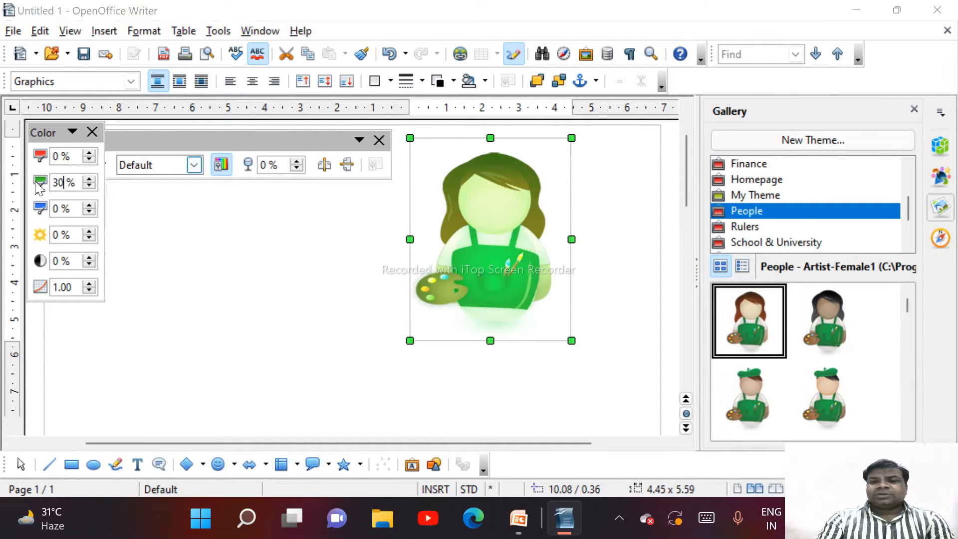
{"action": "key", "text": "BackSpace"}
{"action": "key", "text": "BackSpace"}
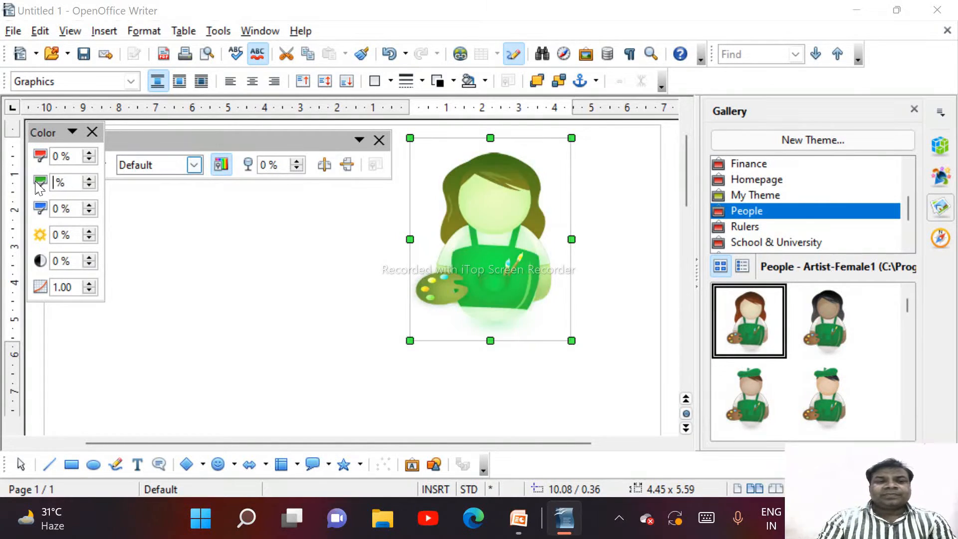
{"action": "type", "text": "0"}
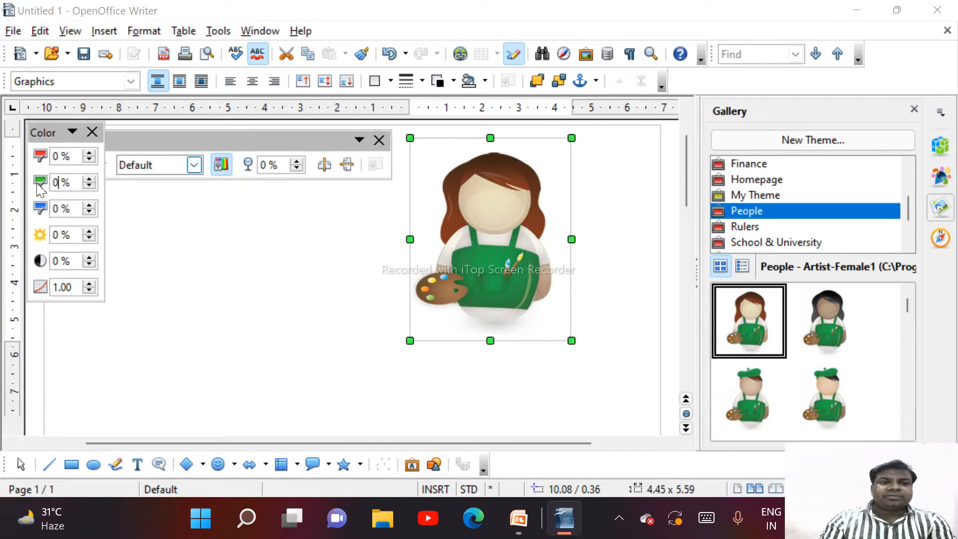
Raise the artist image's brightness to 14%, reset it to 0%, and close the colour settings
{"action": "left_click", "coordinate": [90, 232]}
{"action": "left_click", "coordinate": [90, 232]}
{"action": "left_click", "coordinate": [89, 232]}
{"action": "left_click", "coordinate": [90, 231]}
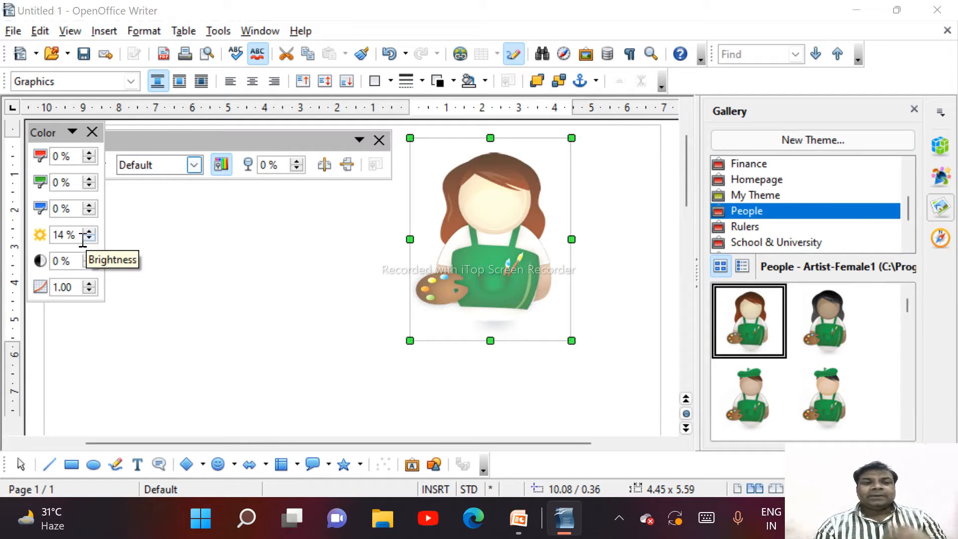
{"action": "key", "text": "Delete"}
{"action": "key", "text": "Delete"}
{"action": "type", "text": "0"}
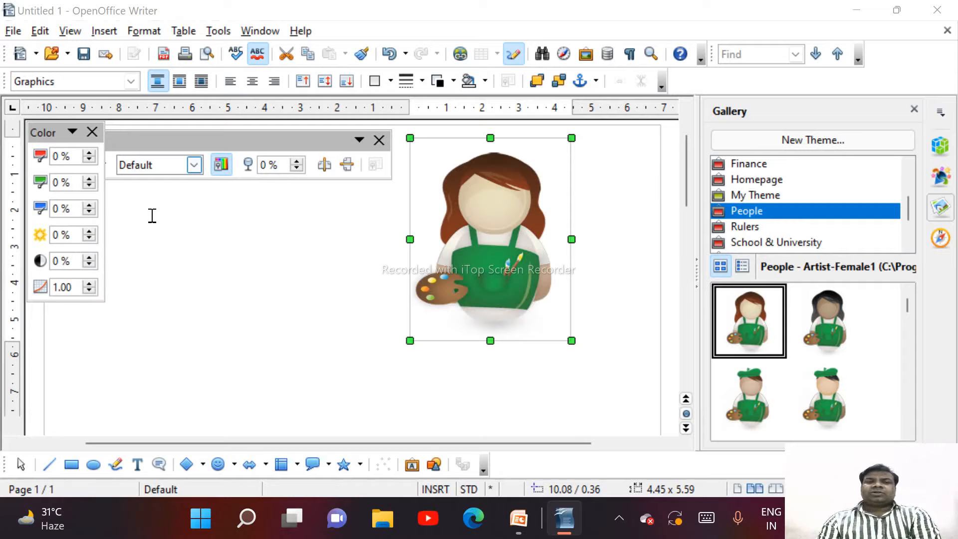
{"action": "left_click", "coordinate": [192, 196]}
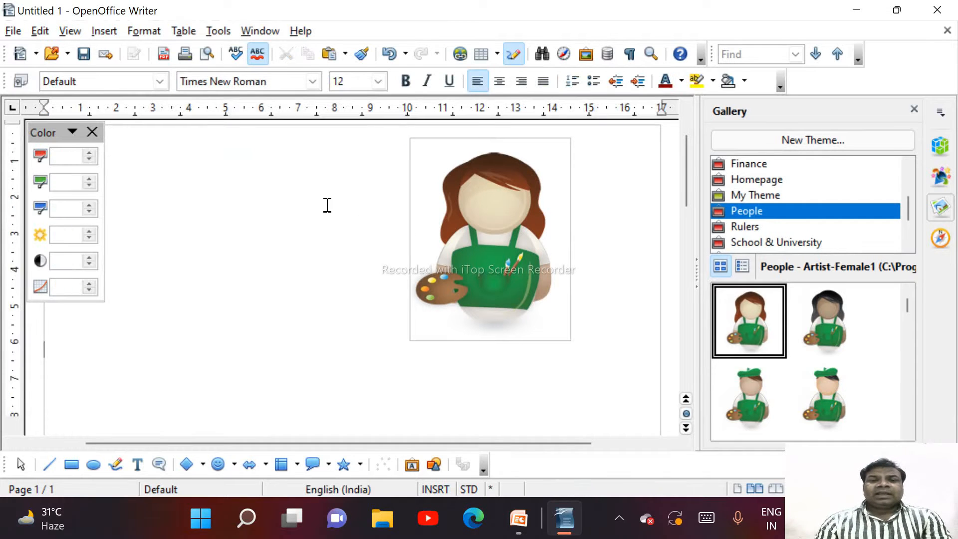
{"action": "left_click", "coordinate": [92, 132]}
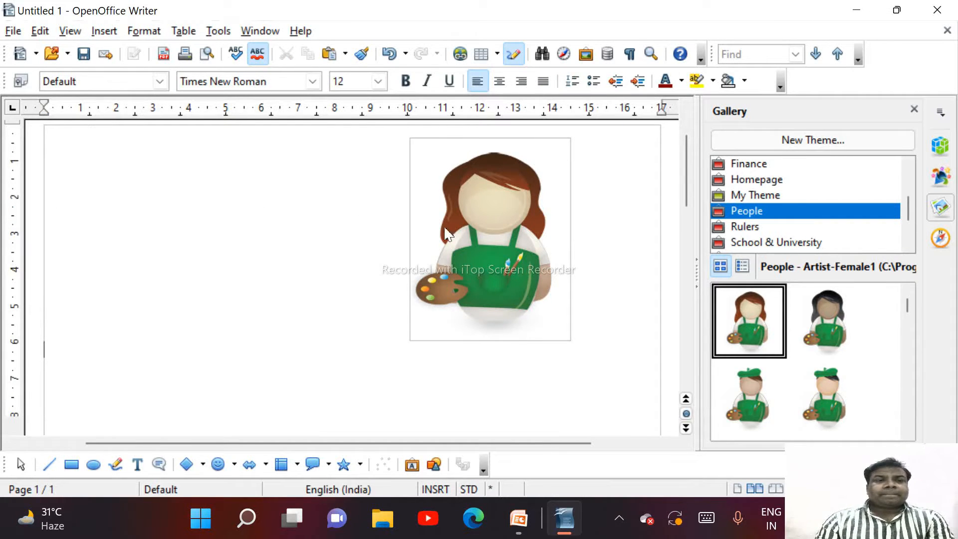
Insert the GreenHouse image from the Gallery's Environment theme into the document
{"action": "left_click", "coordinate": [499, 241]}
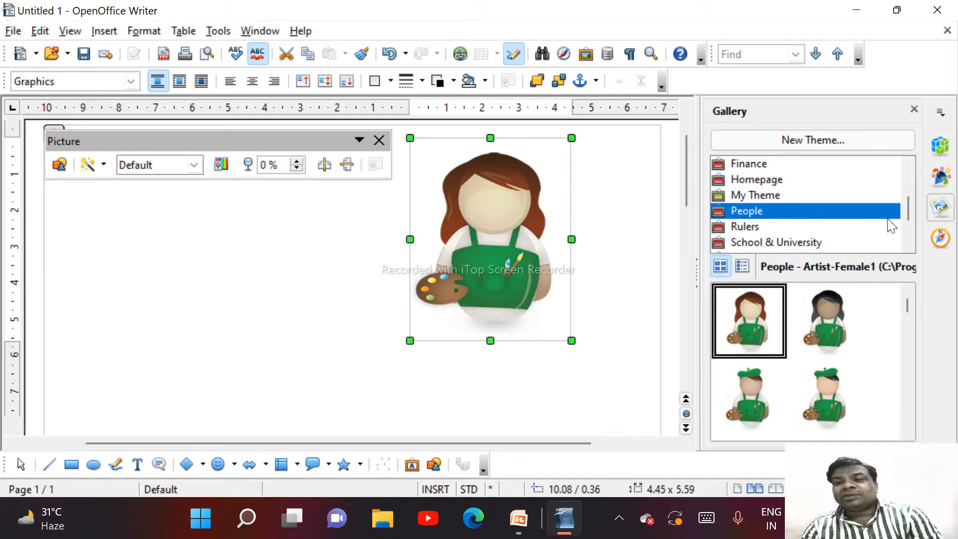
{"action": "left_click_drag", "start_coordinate": [909, 220], "coordinate": [909, 211]}
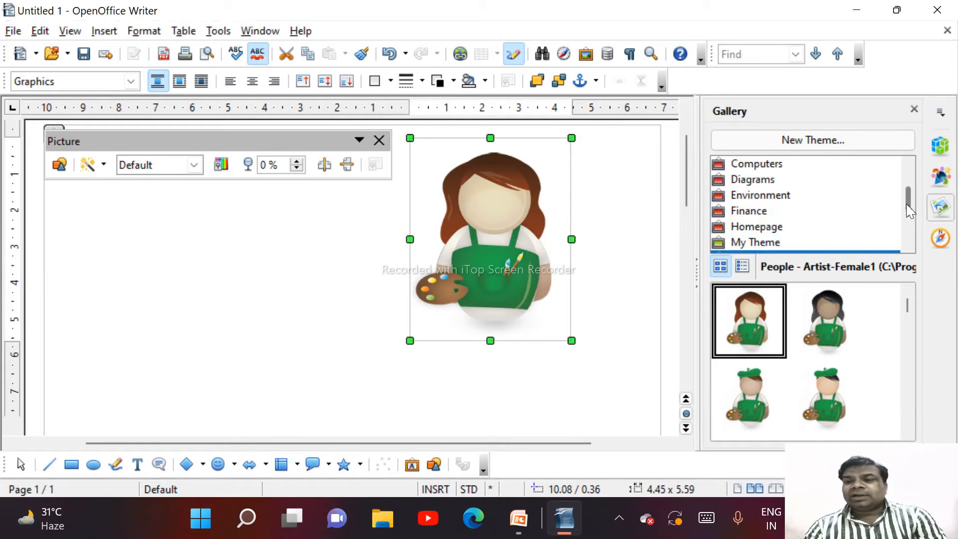
{"action": "left_click", "coordinate": [798, 200]}
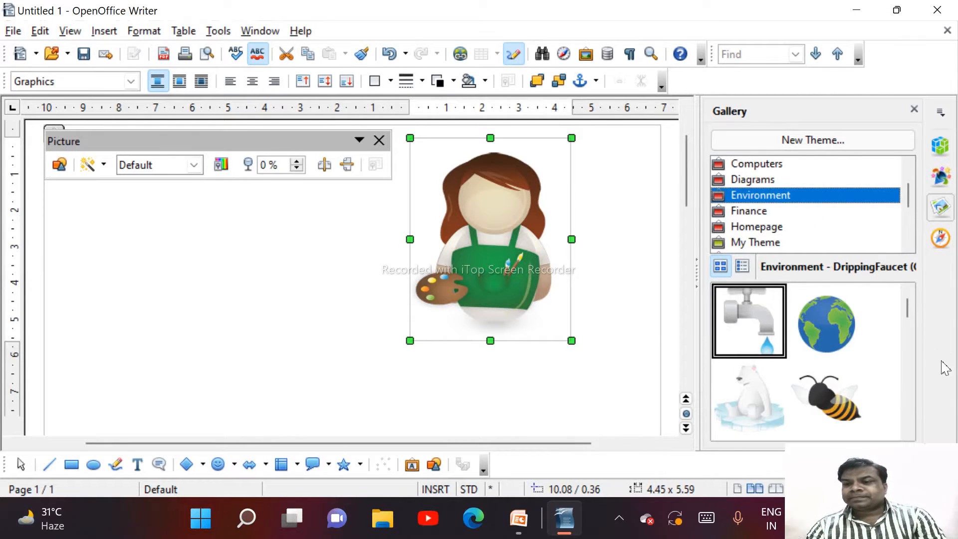
{"action": "left_click_drag", "start_coordinate": [909, 315], "coordinate": [912, 349]}
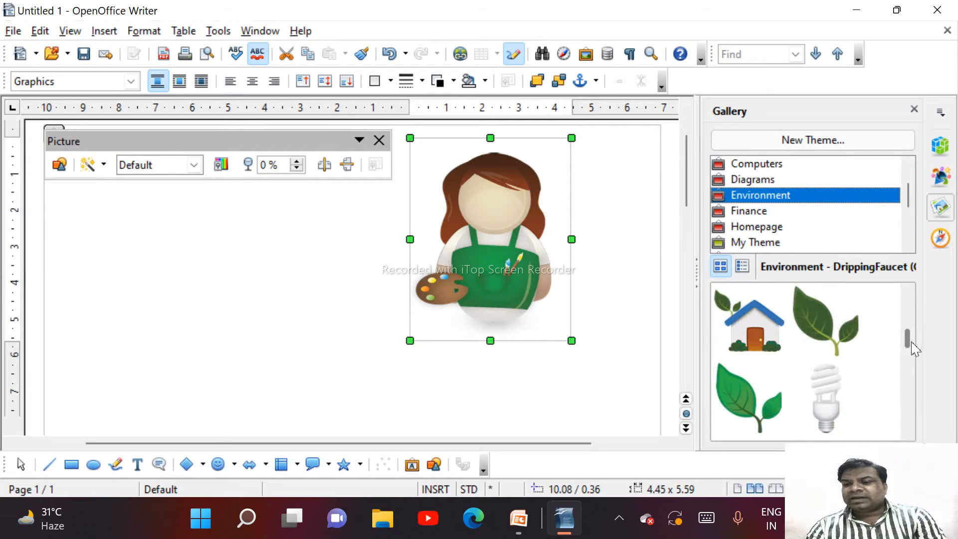
{"action": "left_click_drag", "start_coordinate": [763, 350], "coordinate": [607, 381]}
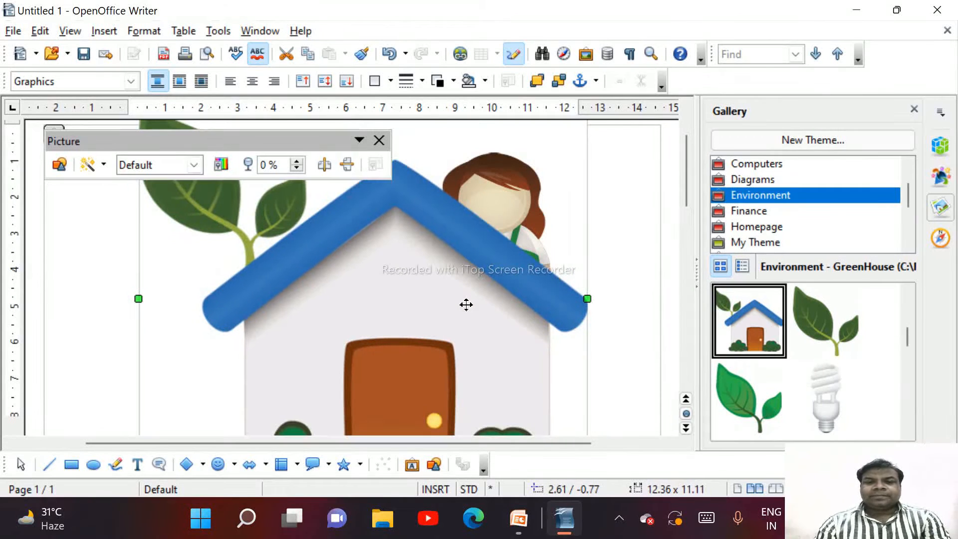
Shrink the house image to about 6.27 x 5.31 and place it over the artist image
{"action": "left_click_drag", "start_coordinate": [541, 229], "coordinate": [530, 274]}
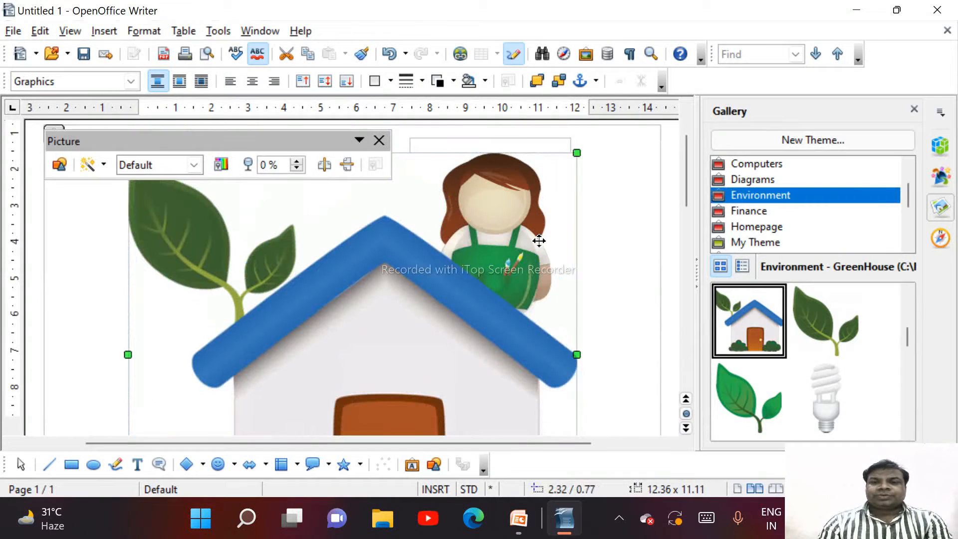
{"action": "left_click_drag", "start_coordinate": [577, 153], "coordinate": [355, 363]}
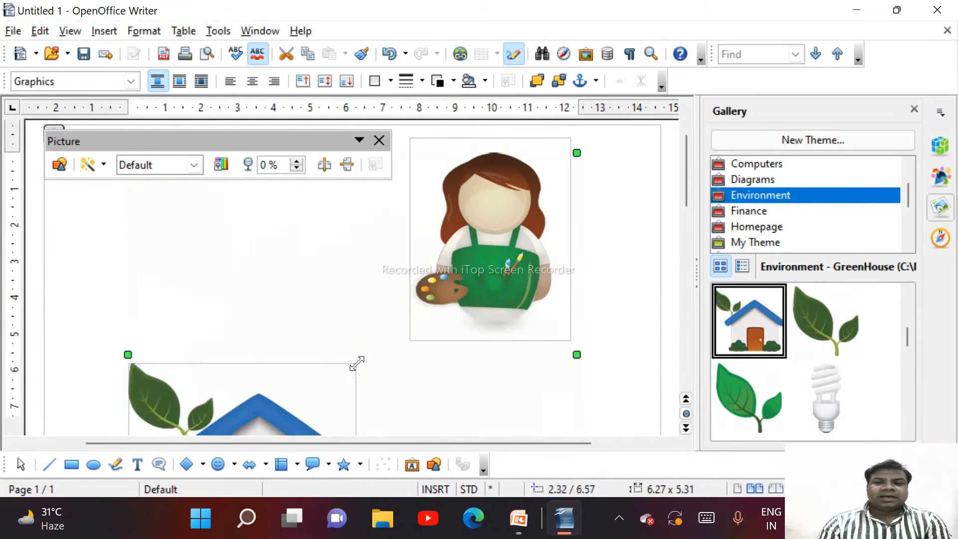
{"action": "left_click_drag", "start_coordinate": [312, 391], "coordinate": [541, 197]}
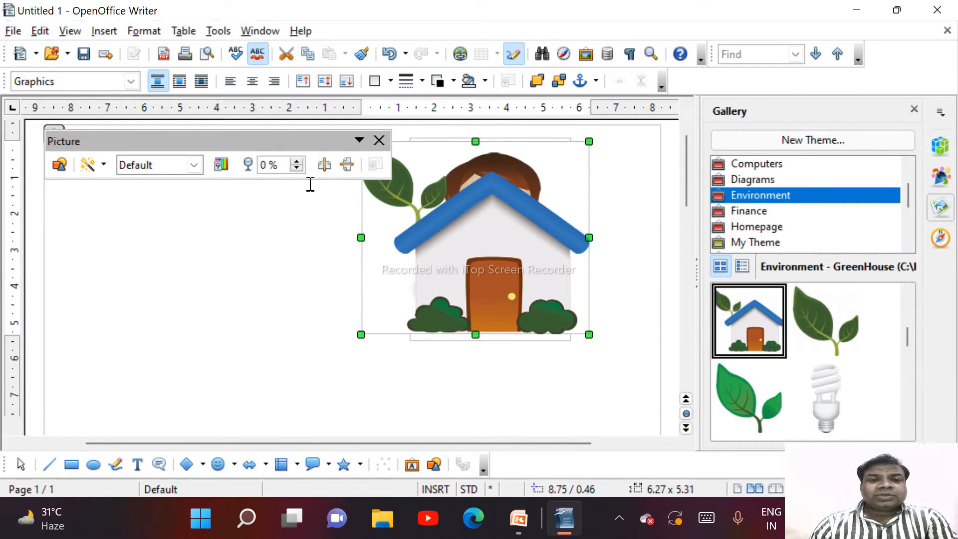
Raise the house image's transparency to 26% and reset it to 0%
{"action": "left_click", "coordinate": [298, 162]}
{"action": "left_click", "coordinate": [298, 162]}
{"action": "left_click", "coordinate": [298, 162]}
{"action": "left_click", "coordinate": [297, 162]}
{"action": "left_click", "coordinate": [297, 162]}
{"action": "left_click", "coordinate": [298, 164]}
{"action": "left_click", "coordinate": [297, 163]}
{"action": "left_click", "coordinate": [298, 164]}
{"action": "left_click", "coordinate": [297, 164]}
{"action": "left_click", "coordinate": [297, 164]}
{"action": "left_click", "coordinate": [297, 163]}
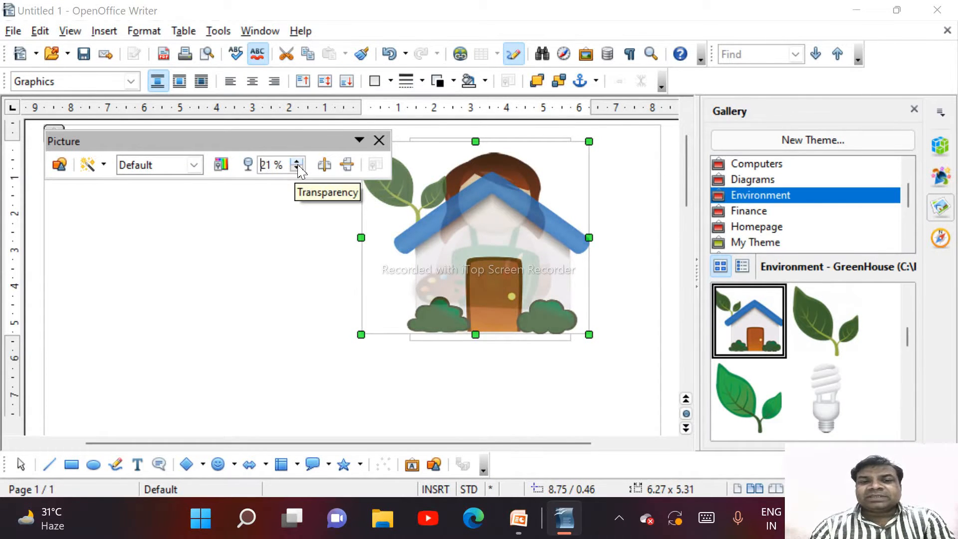
{"action": "left_click", "coordinate": [297, 162]}
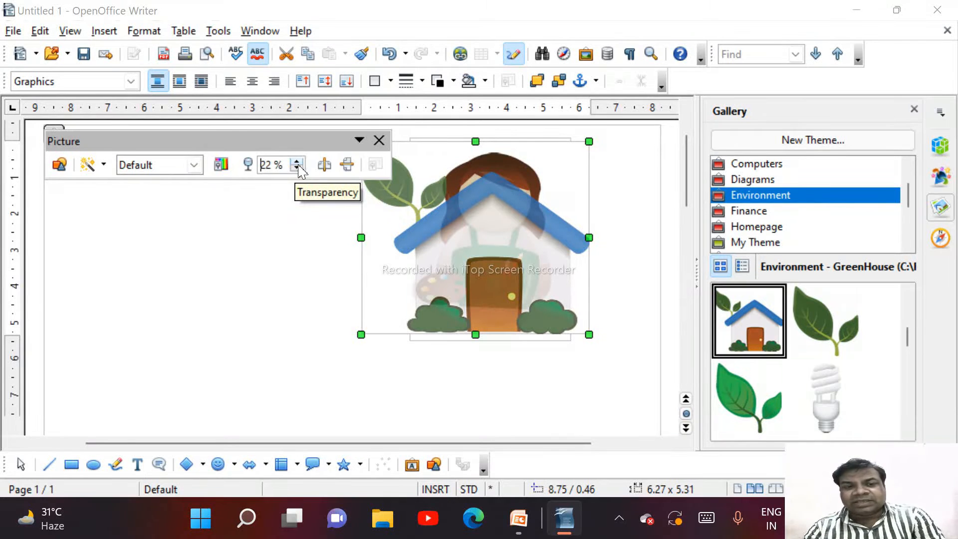
{"action": "left_click", "coordinate": [297, 163]}
{"action": "left_click", "coordinate": [297, 163]}
{"action": "left_click", "coordinate": [298, 162]}
{"action": "left_click", "coordinate": [297, 163]}
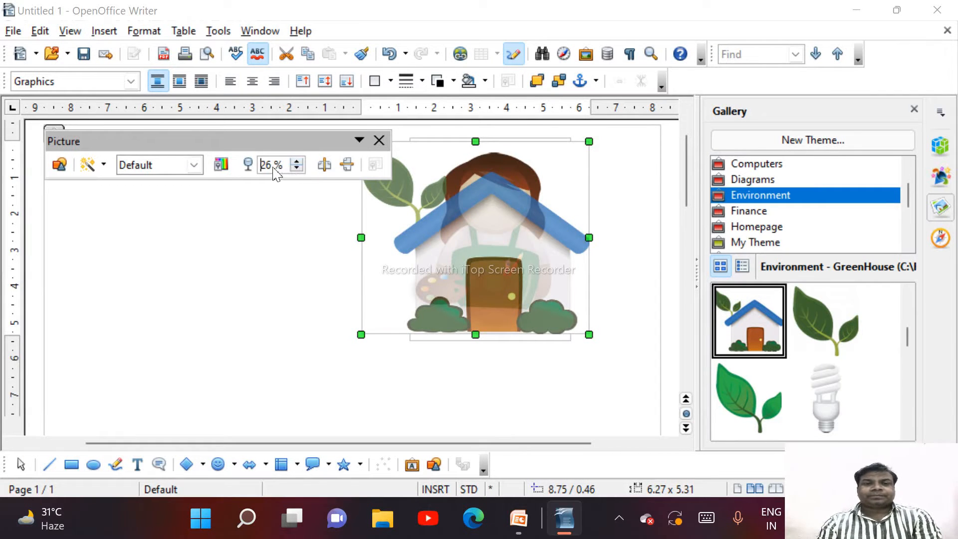
{"action": "key", "text": "BackSpace"}
{"action": "key", "text": "BackSpace"}
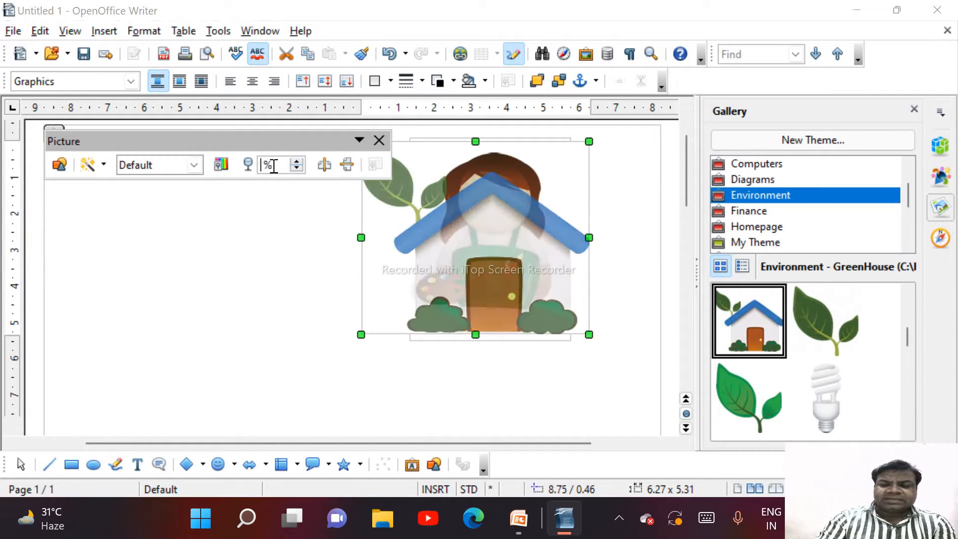
{"action": "type", "text": "0"}
{"action": "key", "text": "Return"}
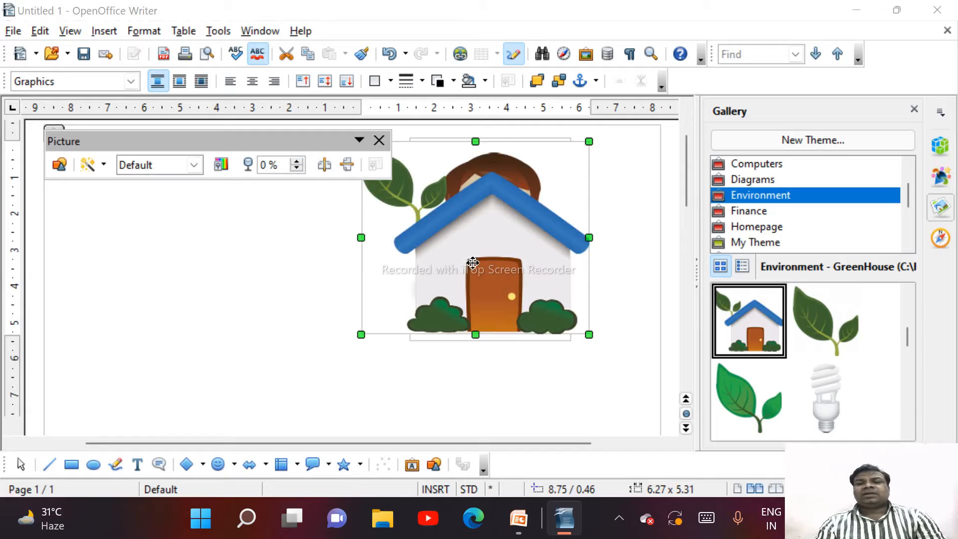
Move the house image to the left of the artist image and flip it horizontally and vertically
{"action": "mouse_move", "coordinate": [473, 258]}
{"action": "left_mouse_down"}
{"action": "mouse_move", "coordinate": [349, 293]}
{"action": "mouse_move", "coordinate": [262, 301]}
{"action": "left_mouse_up"}
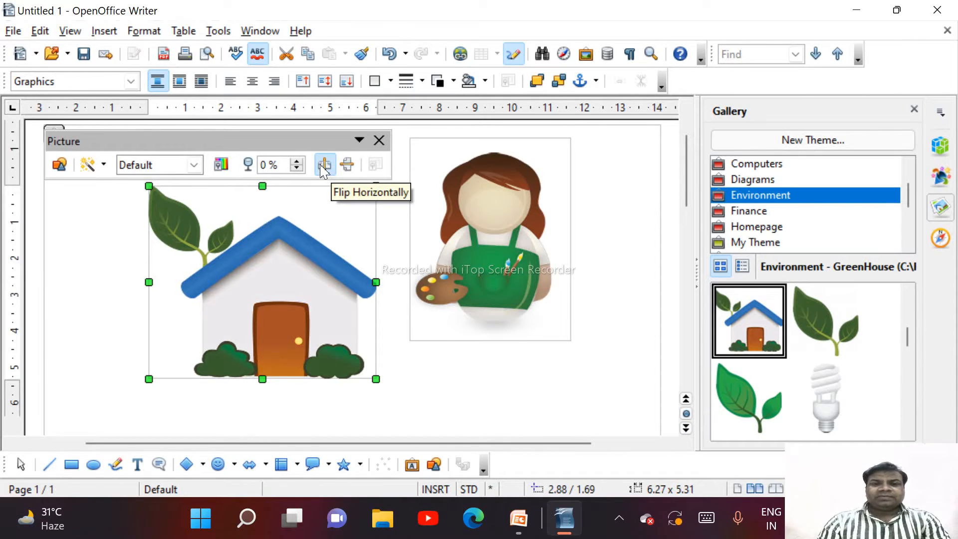
{"action": "left_click", "coordinate": [322, 167]}
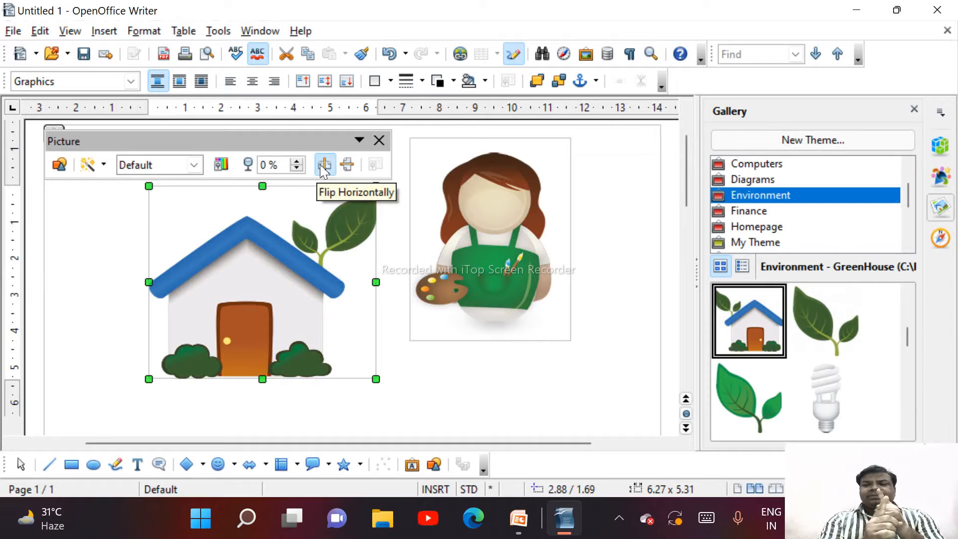
{"action": "left_click", "coordinate": [348, 171]}
{"action": "left_click", "coordinate": [347, 170]}
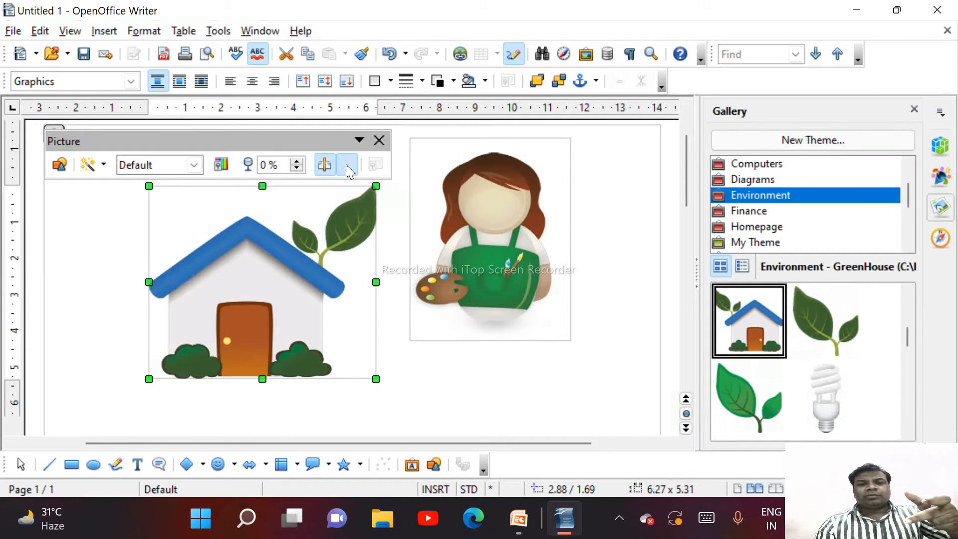
{"action": "left_click", "coordinate": [347, 170]}
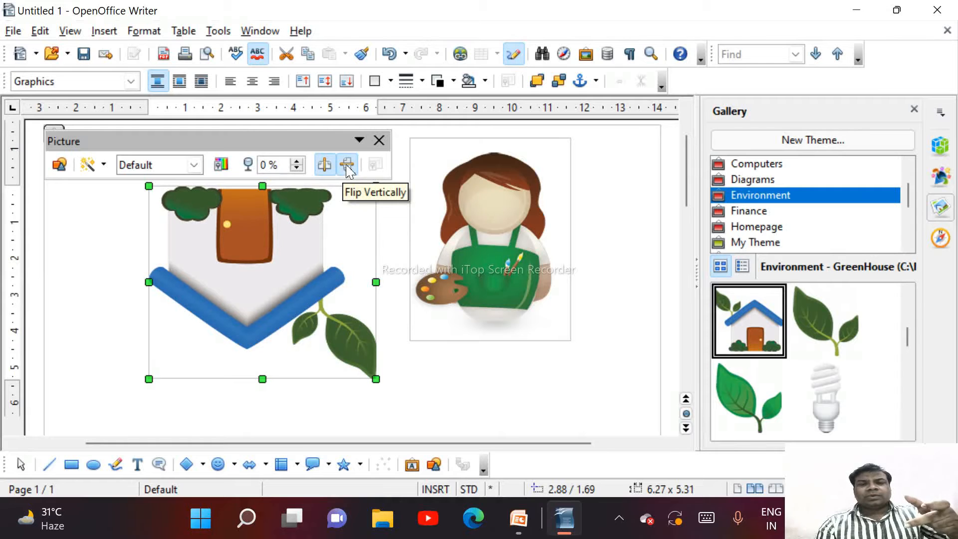
Switch to the PowerPoint presentation showing the Modifying Images slide
{"action": "left_click", "coordinate": [519, 526]}
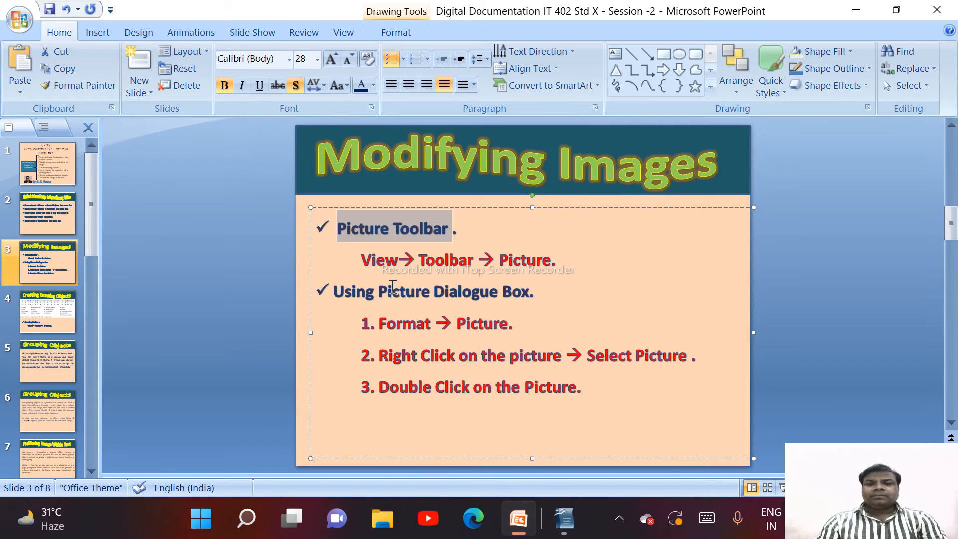
Highlight the three listed ways of opening the Picture dialogue box on the Modifying Images slide
{"action": "left_click", "coordinate": [362, 259]}
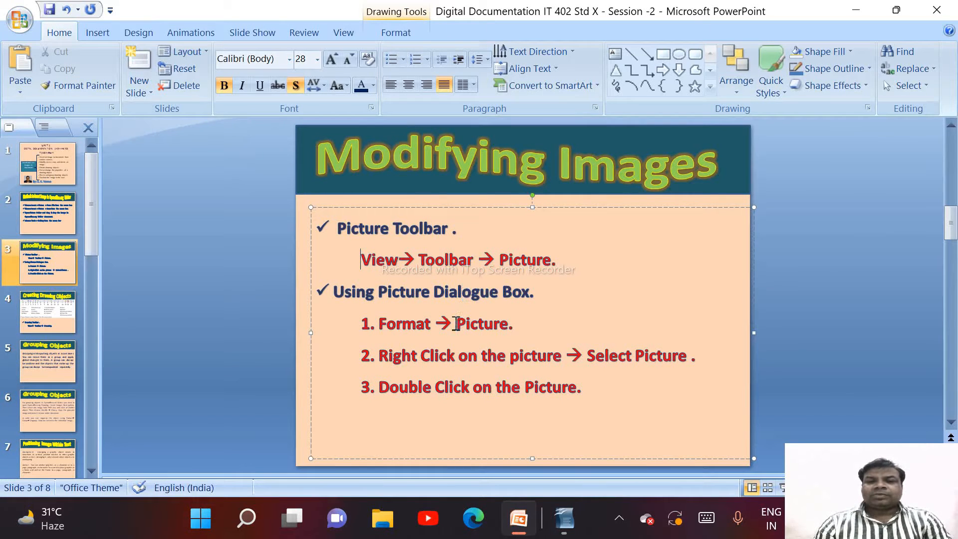
{"action": "left_click_drag", "start_coordinate": [381, 325], "coordinate": [501, 331]}
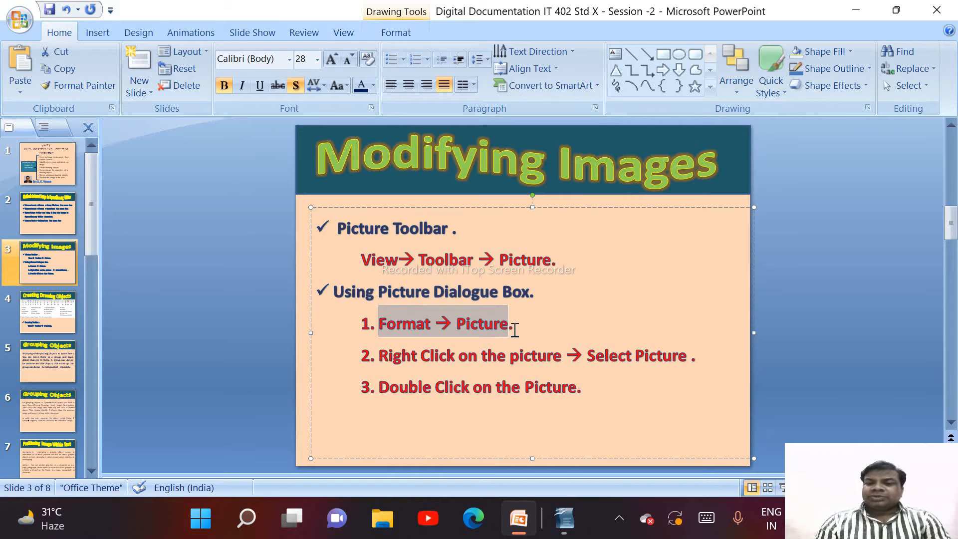
{"action": "left_click", "coordinate": [512, 331]}
{"action": "left_click_drag", "start_coordinate": [382, 356], "coordinate": [605, 362]}
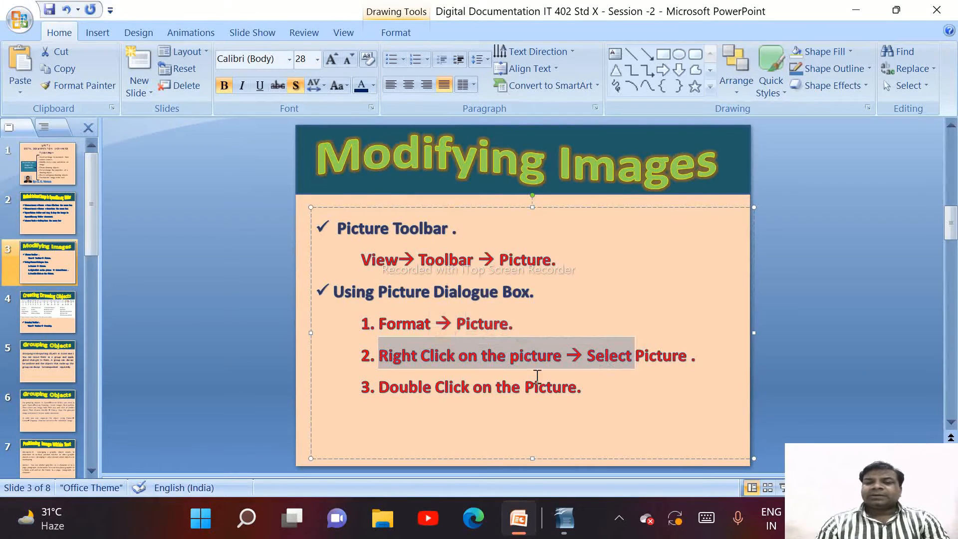
{"action": "left_click_drag", "start_coordinate": [373, 389], "coordinate": [557, 401]}
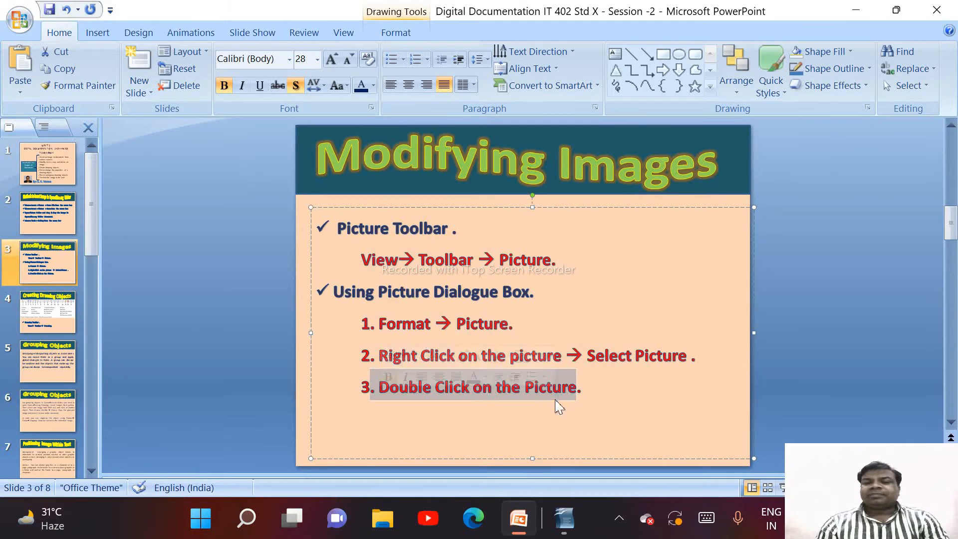
Switch to the OpenOffice Writer document, reverse the house image's vertical and horizontal flips and close the Picture toolbar
{"action": "left_click", "coordinate": [564, 527]}
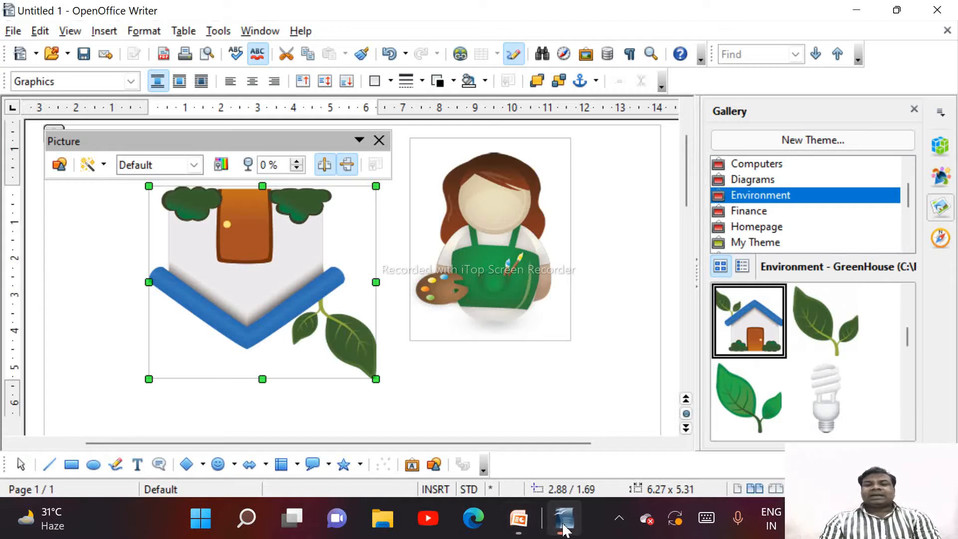
{"action": "left_click", "coordinate": [347, 165]}
{"action": "left_click", "coordinate": [324, 165]}
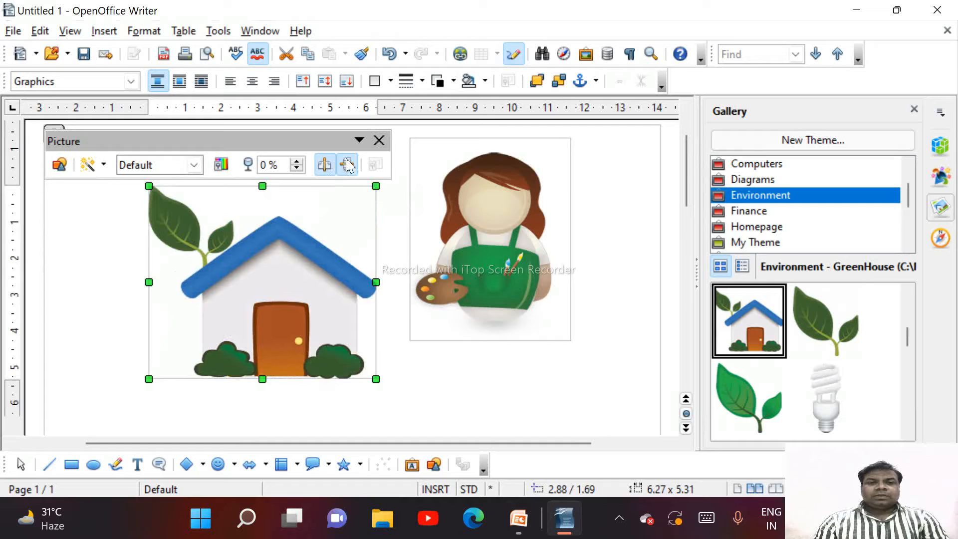
{"action": "left_click", "coordinate": [379, 141]}
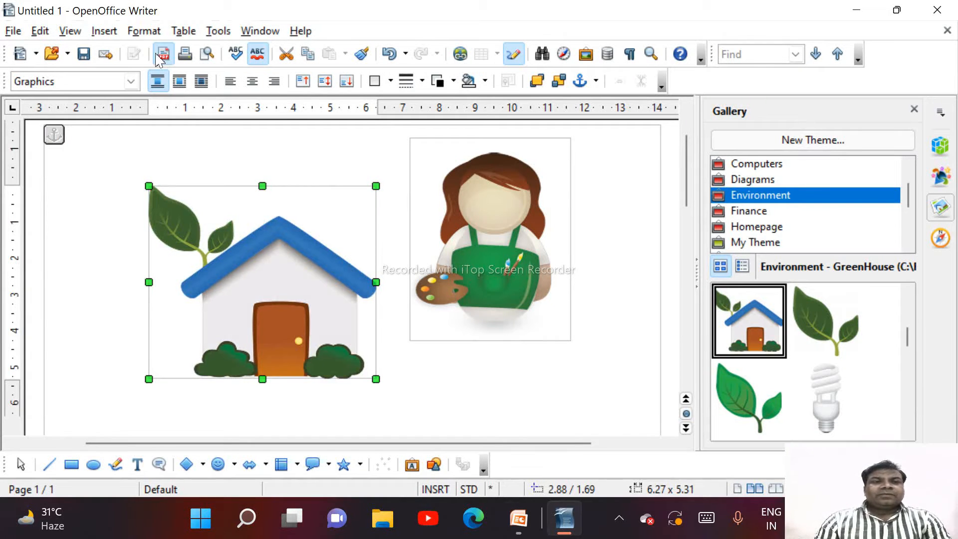
View the house image's crop settings in the Picture dialog three times, opening it a different way each time and cancelling without changes
{"action": "left_click", "coordinate": [143, 31]}
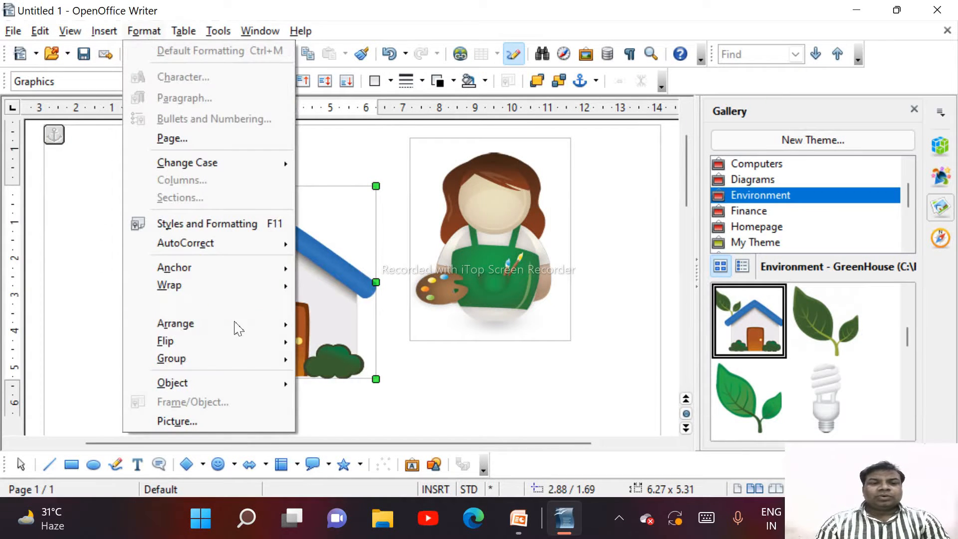
{"action": "left_click", "coordinate": [226, 425]}
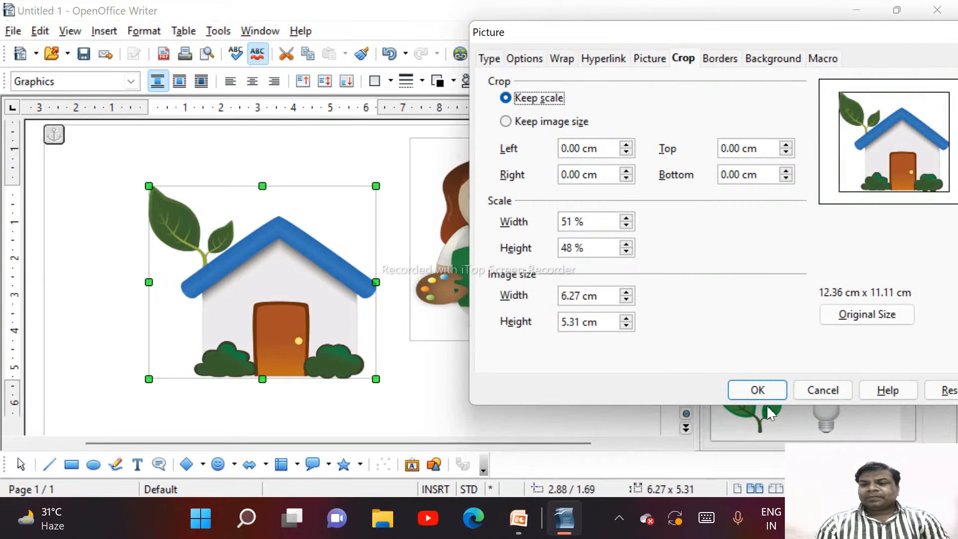
{"action": "left_click", "coordinate": [822, 390]}
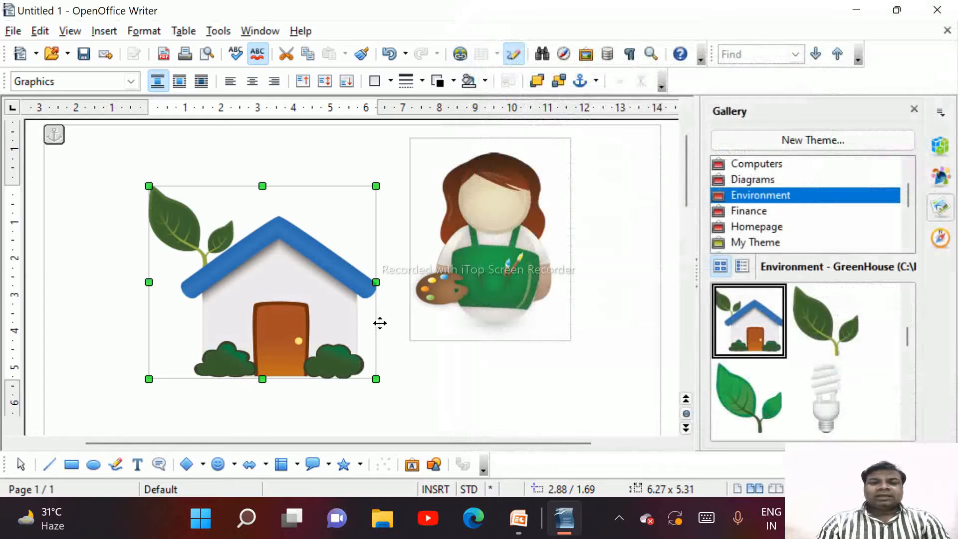
{"action": "right_click", "coordinate": [262, 294]}
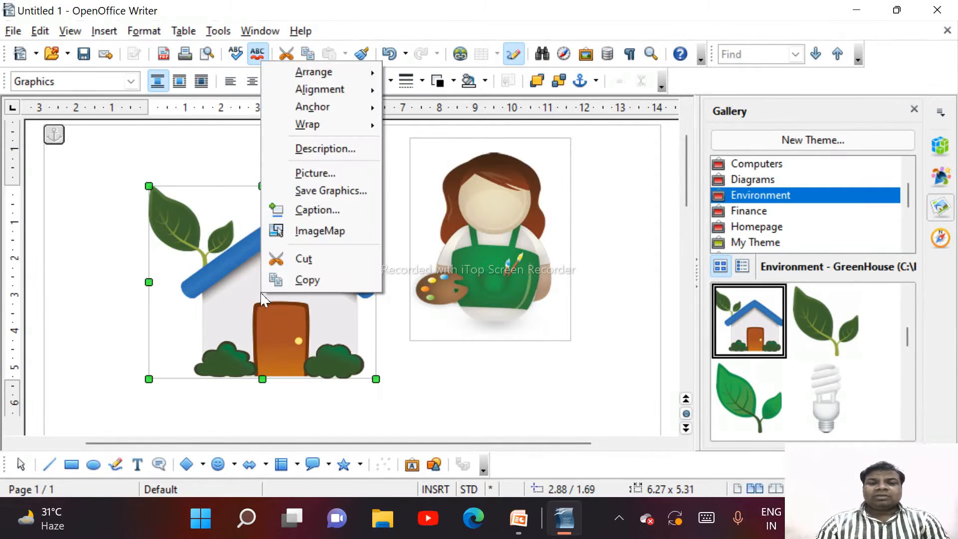
{"action": "left_click", "coordinate": [314, 174]}
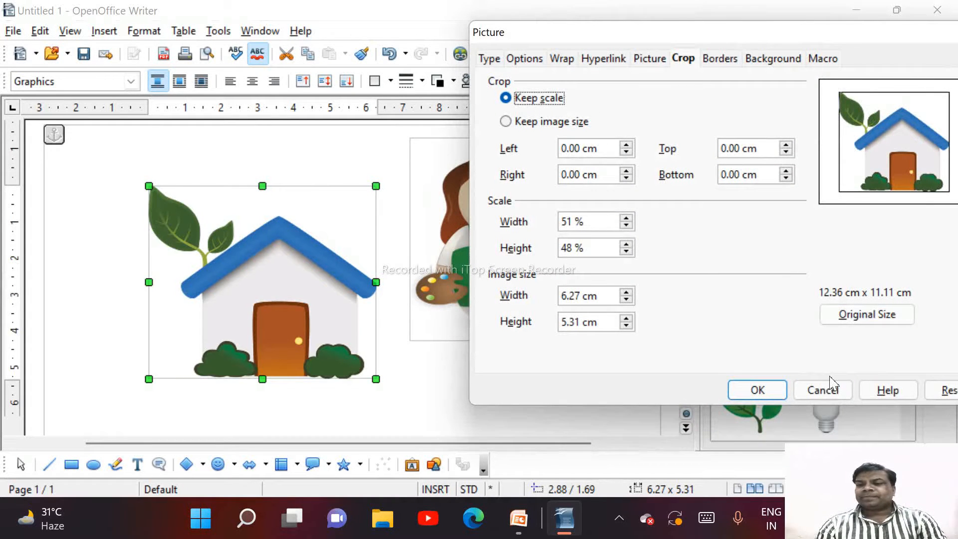
{"action": "left_click", "coordinate": [820, 390]}
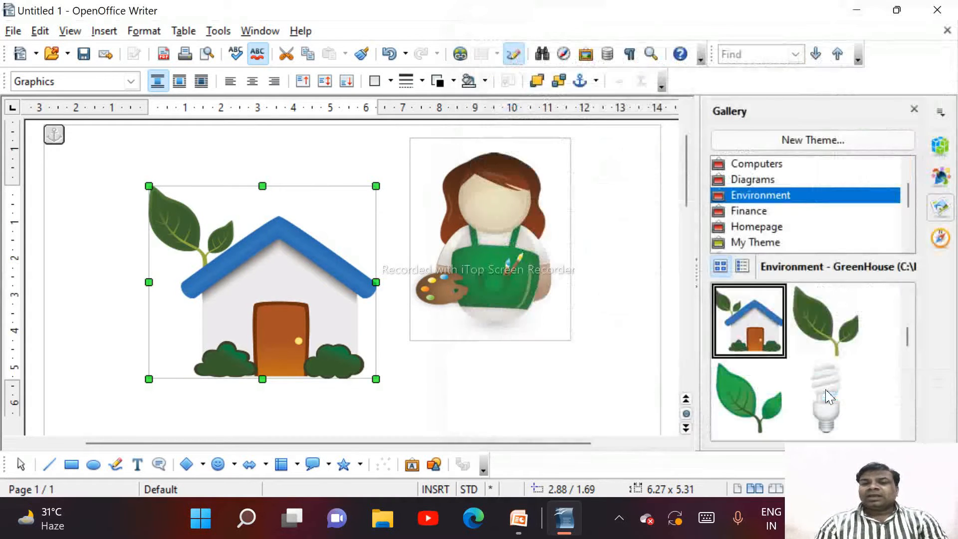
{"action": "double_click", "coordinate": [304, 320]}
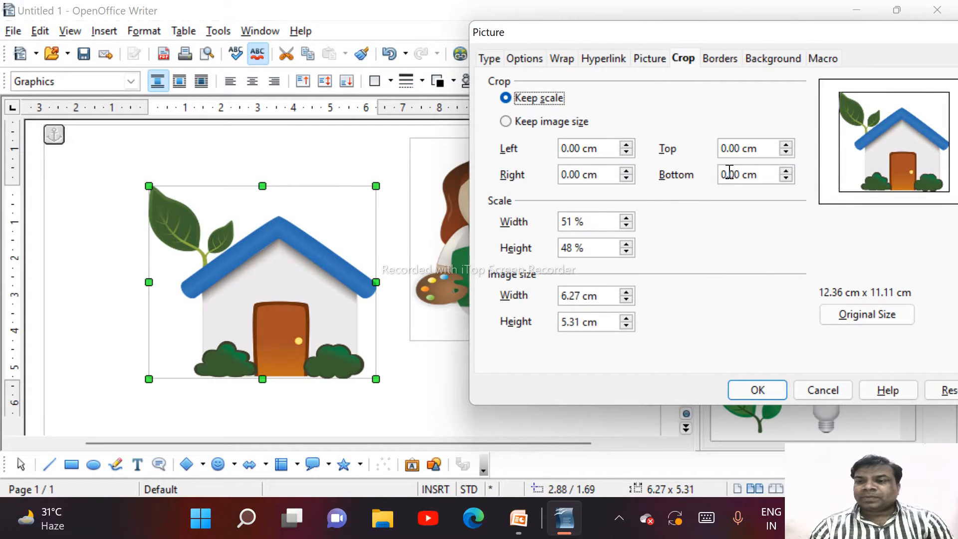
{"action": "left_click", "coordinate": [823, 391]}
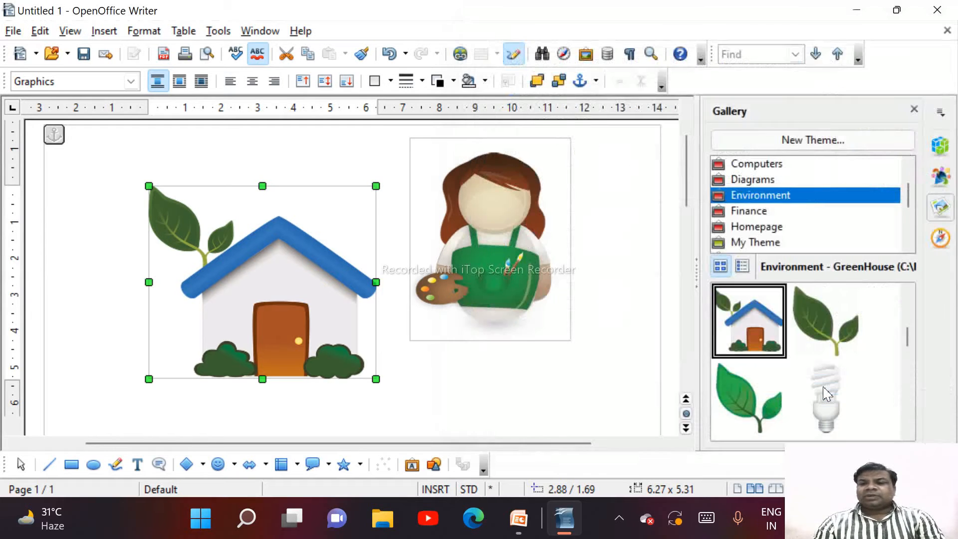
Delete the artist image and the house image from the document
{"action": "left_click", "coordinate": [468, 259]}
{"action": "key", "text": "Delete"}
{"action": "left_click", "coordinate": [316, 261]}
{"action": "key", "text": "Delete"}
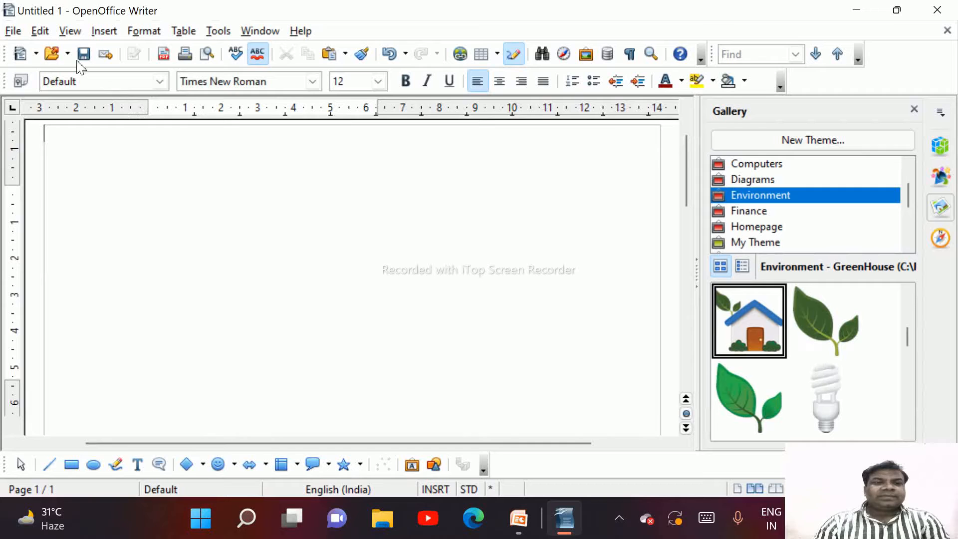
Insert the village scene picture from a file, shrink it to about 12.78 x 9.42 and close the Picture toolbar
{"action": "left_click", "coordinate": [108, 34]}
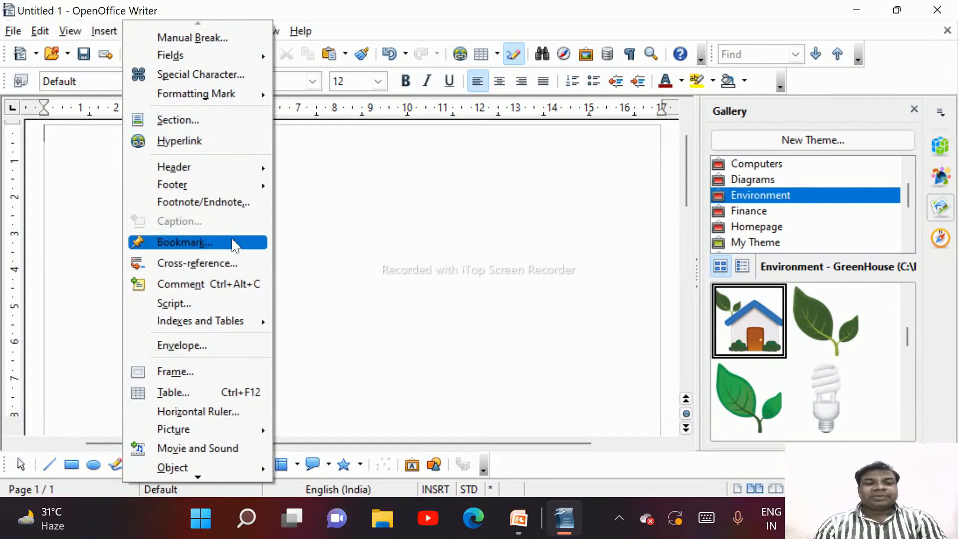
{"action": "mouse_move", "coordinate": [208, 430]}
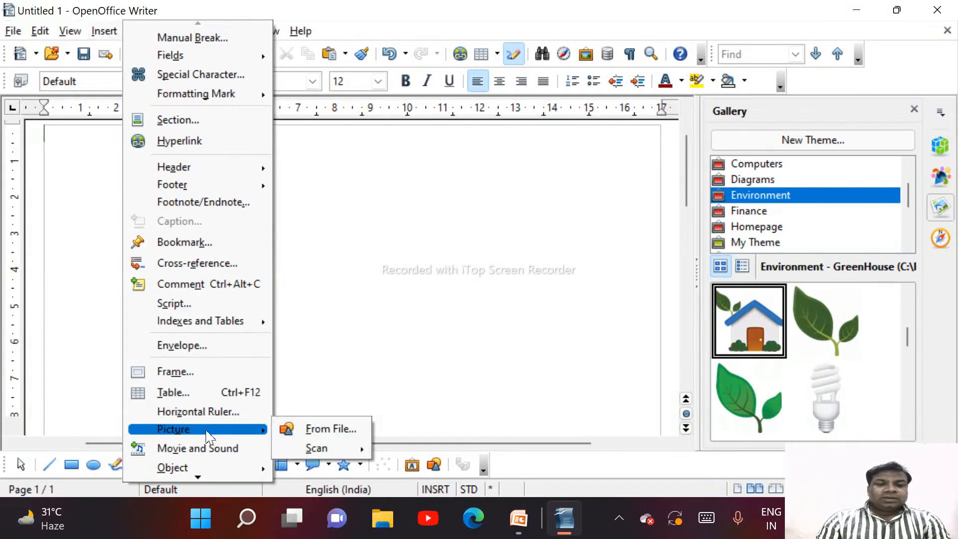
{"action": "left_click", "coordinate": [322, 430]}
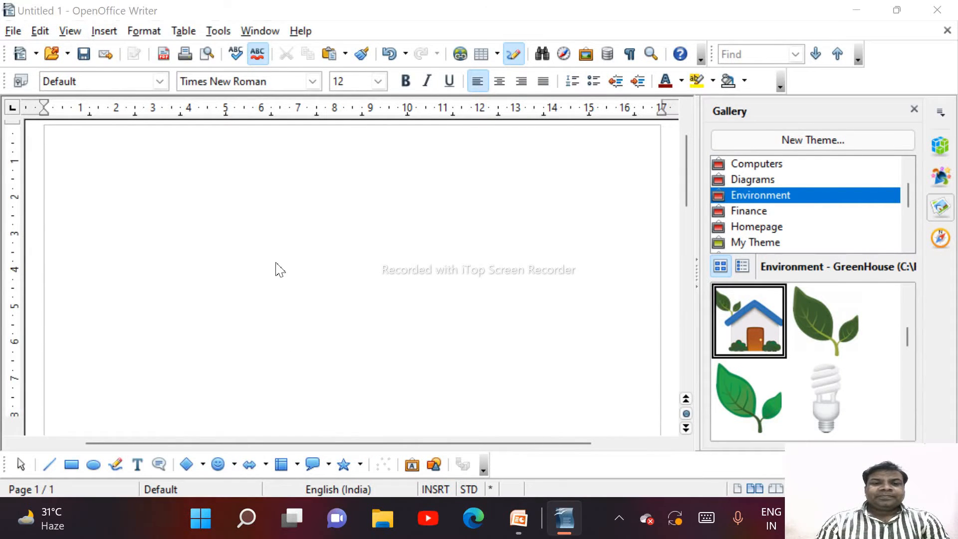
{"action": "double_click", "coordinate": [209, 268]}
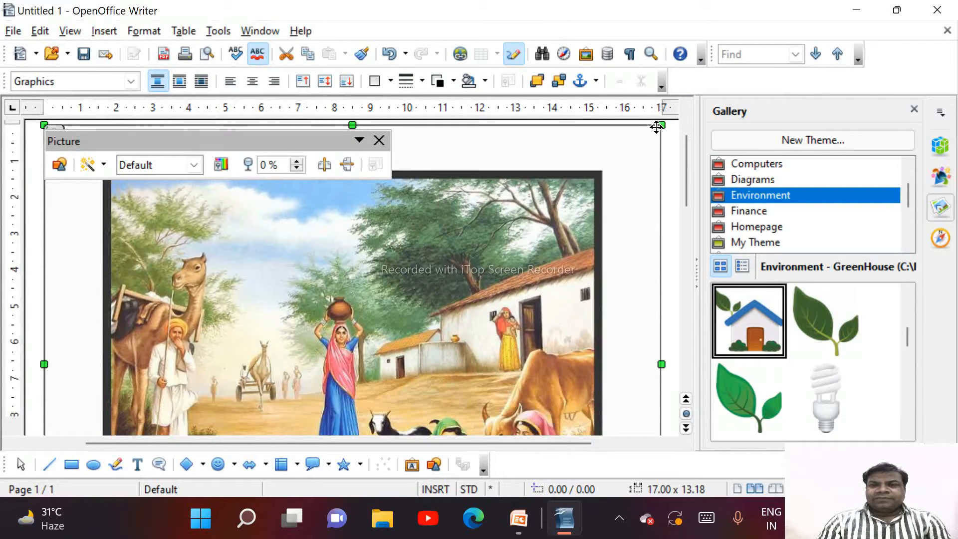
{"action": "left_click_drag", "start_coordinate": [662, 124], "coordinate": [506, 259]}
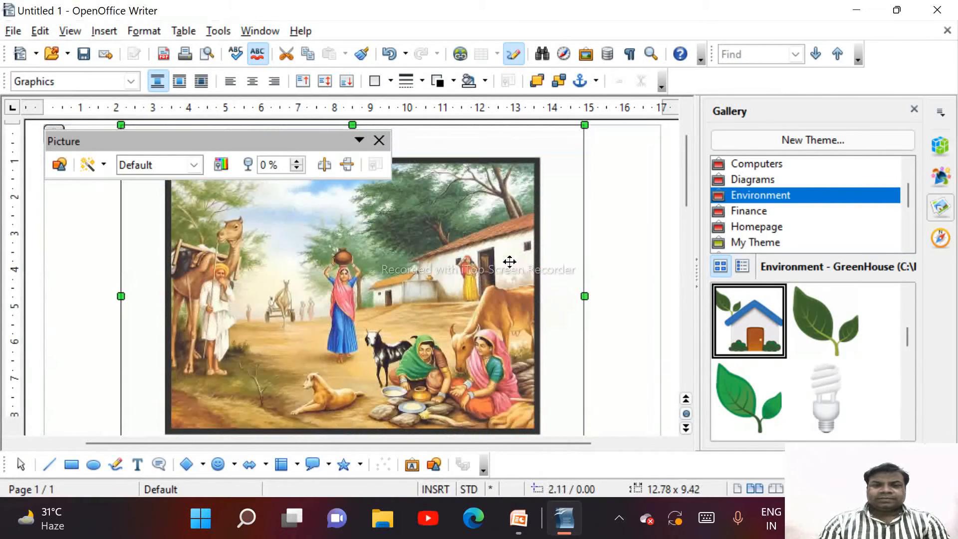
{"action": "left_click", "coordinate": [380, 141]}
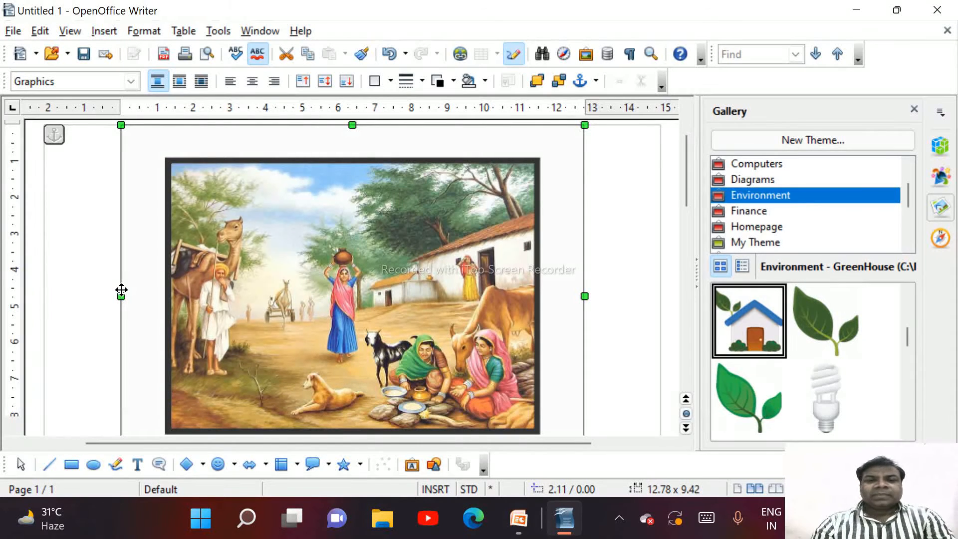
In the village picture's crop settings, keep the scale and set the left crop to 2.74 cm and the top crop to 2.12 cm
{"action": "double_click", "coordinate": [379, 301]}
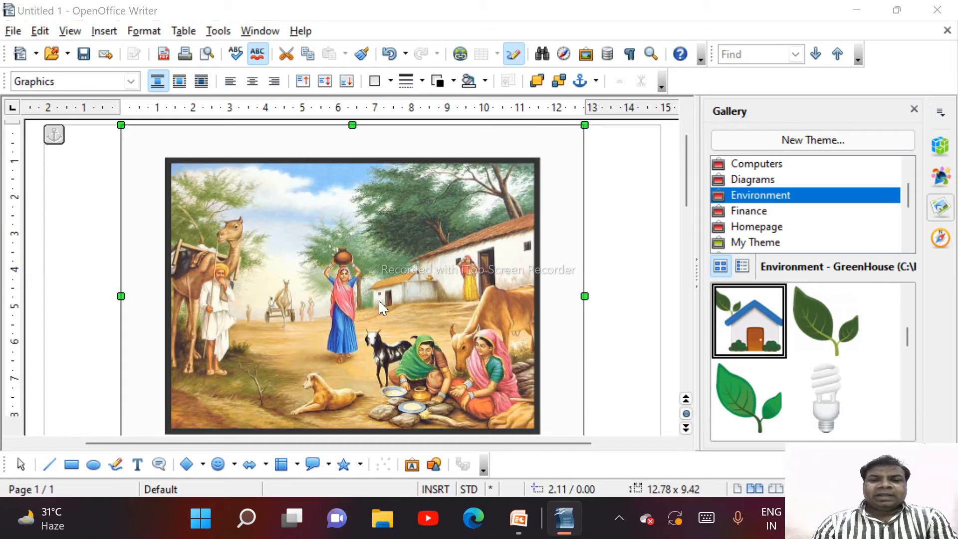
{"action": "left_click_drag", "start_coordinate": [663, 36], "coordinate": [673, 20]}
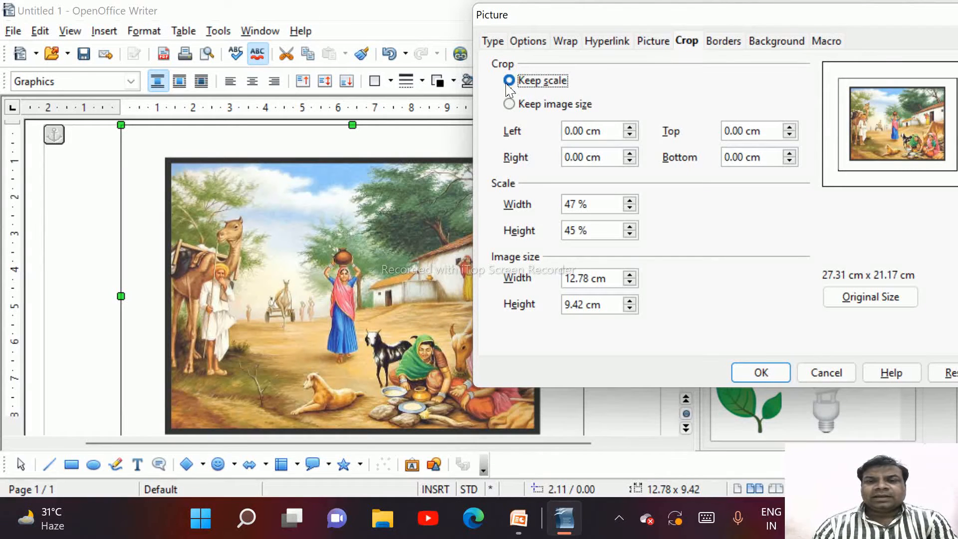
{"action": "left_click_drag", "start_coordinate": [664, 24], "coordinate": [647, 25]}
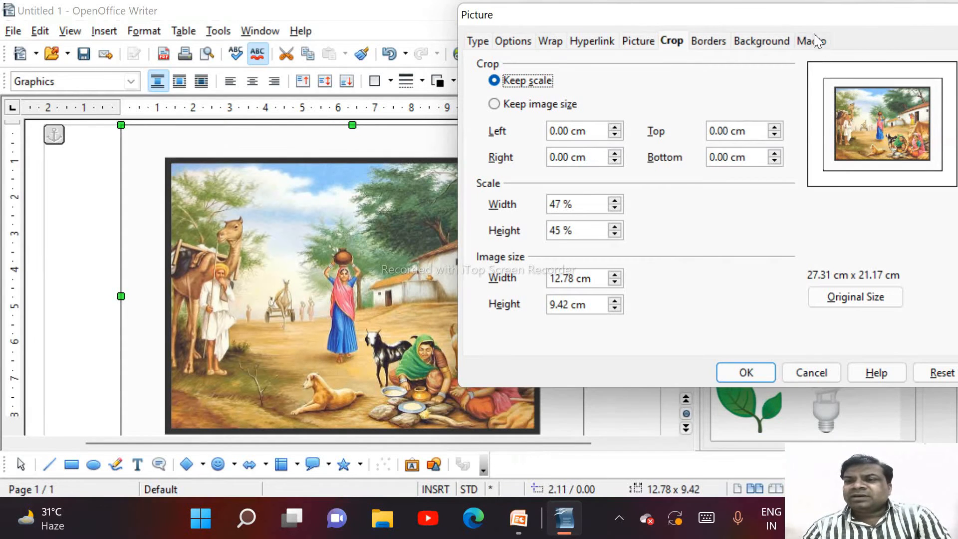
{"action": "left_click_drag", "start_coordinate": [803, 22], "coordinate": [776, 19]}
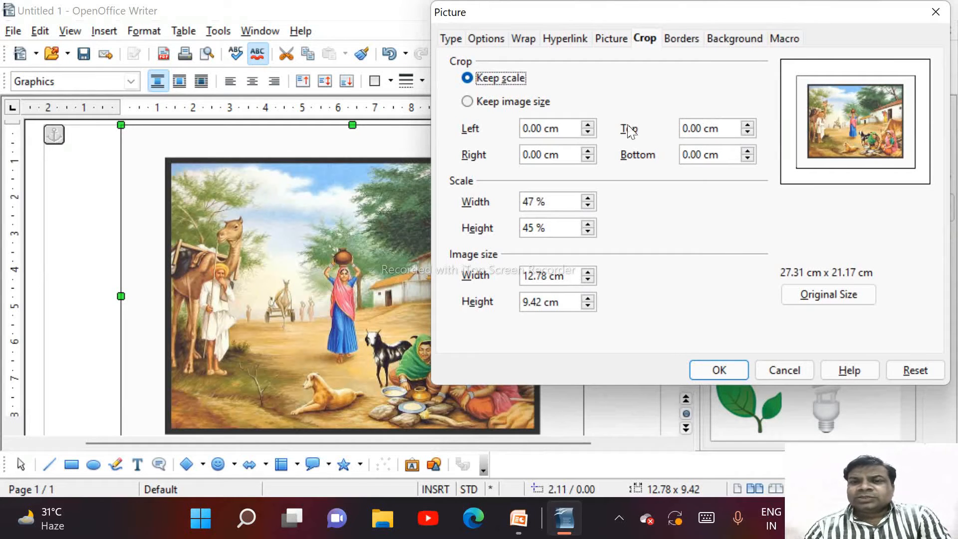
{"action": "left_click", "coordinate": [589, 128]}
{"action": "left_click", "coordinate": [590, 129]}
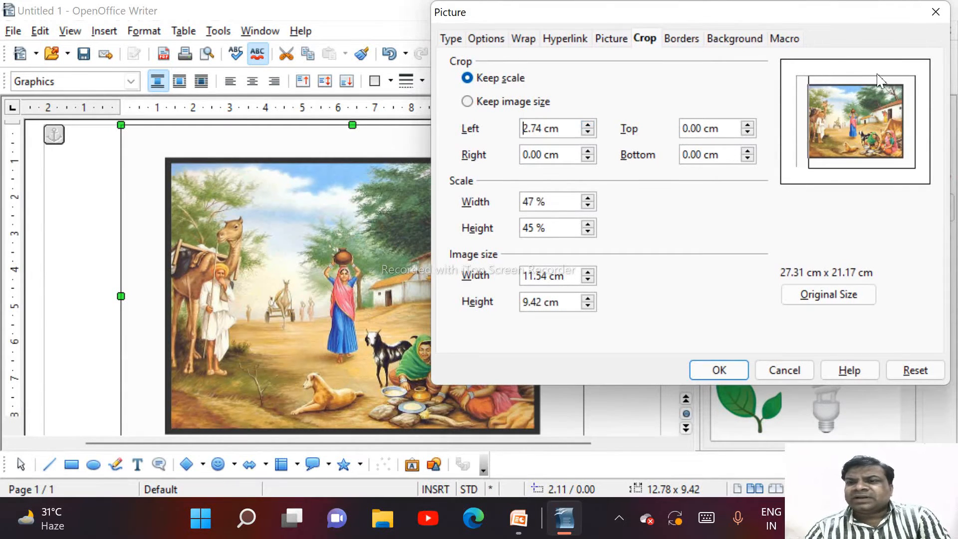
{"action": "left_click", "coordinate": [747, 125]}
{"action": "left_click", "coordinate": [747, 125]}
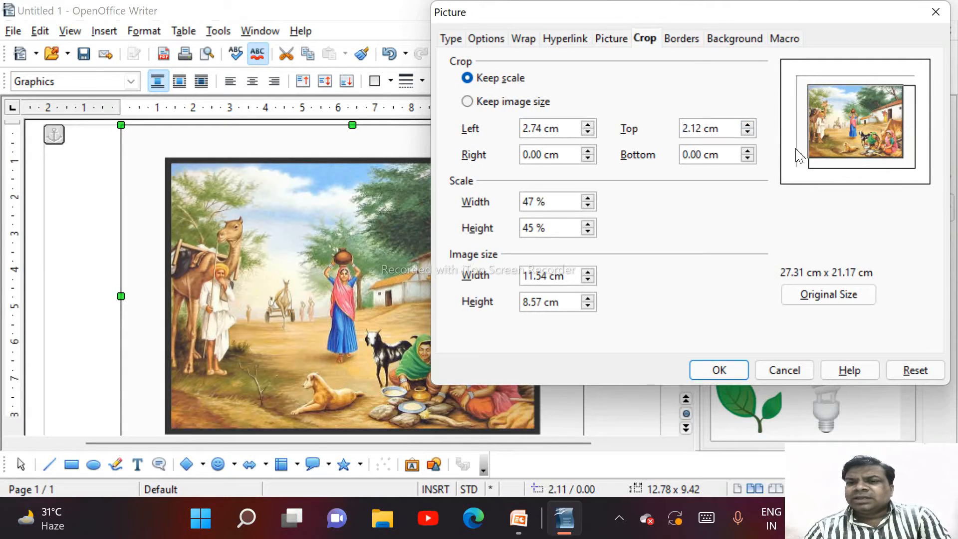
Set the village picture's bottom crop to 2.12 cm and right crop to 2.74 cm, and apply the cropping
{"action": "left_click", "coordinate": [747, 152]}
{"action": "left_click", "coordinate": [747, 152]}
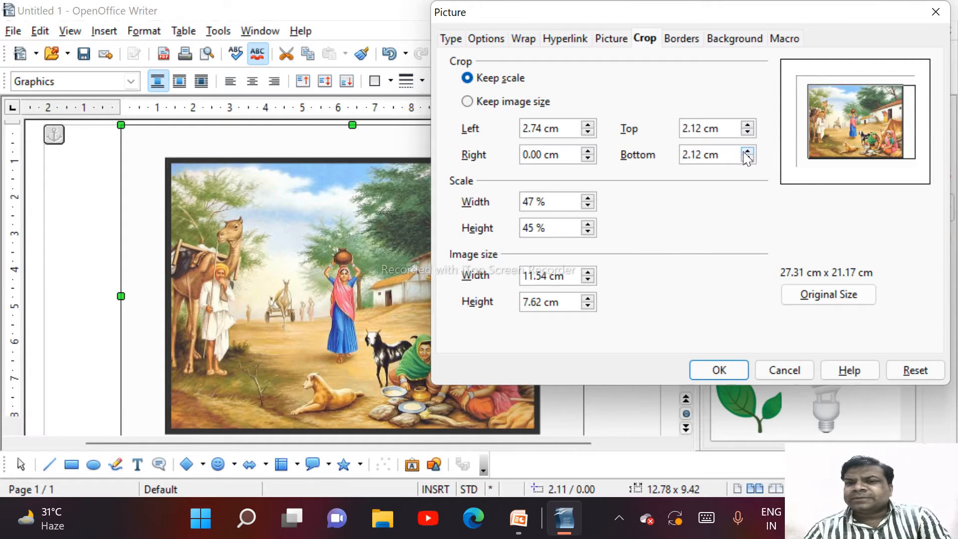
{"action": "left_click", "coordinate": [588, 152]}
{"action": "left_click", "coordinate": [588, 152]}
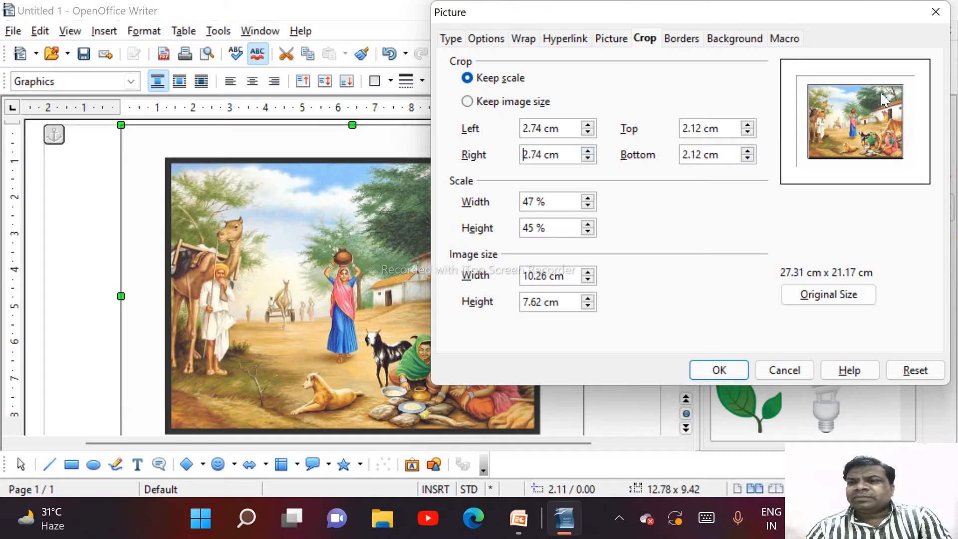
{"action": "left_click", "coordinate": [722, 370]}
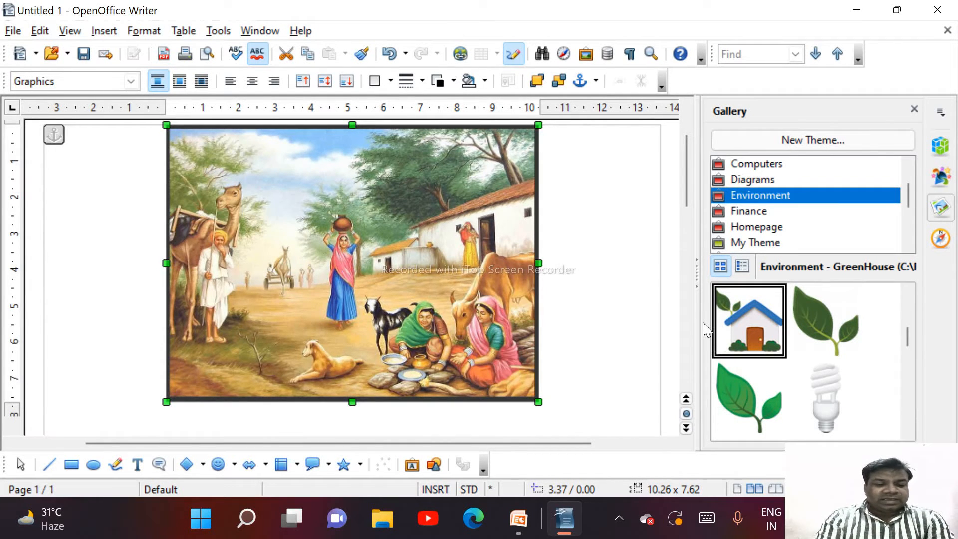
Undo the cropping of the village picture
{"action": "key", "text": "ctrl+z"}
{"action": "key", "text": "ctrl+z"}
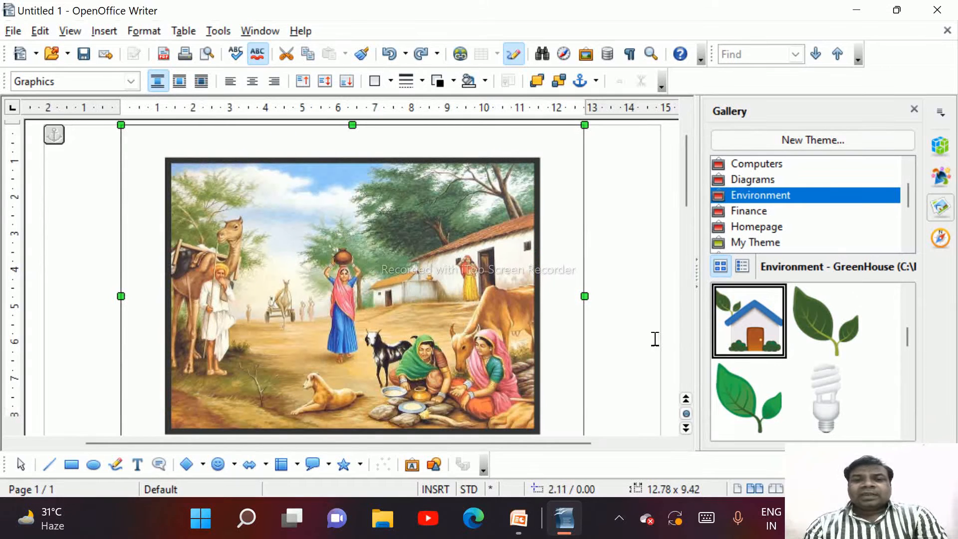
Crop the village picture while keeping its image size, by 2.74 cm at the left and right and 2.12 cm at the top and bottom
{"action": "double_click", "coordinate": [455, 299]}
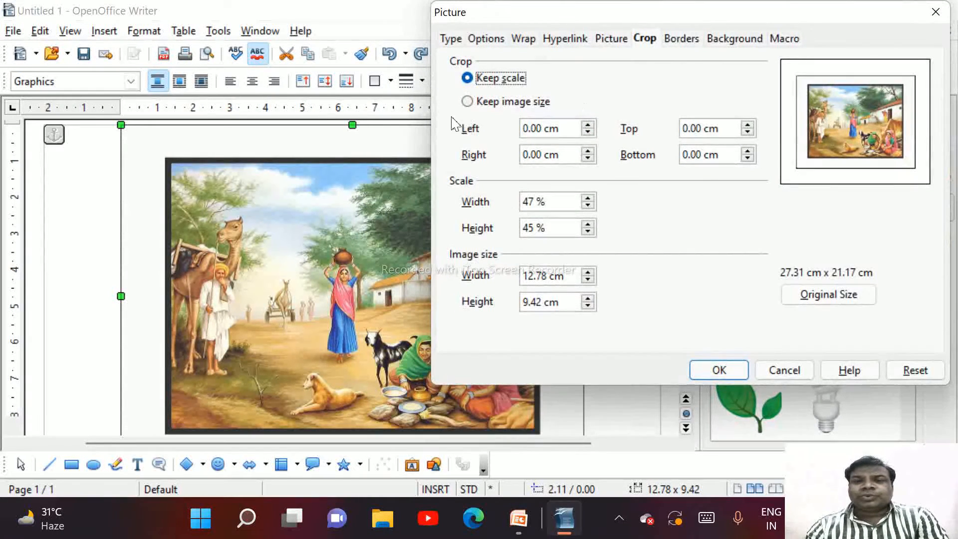
{"action": "left_click", "coordinate": [469, 106]}
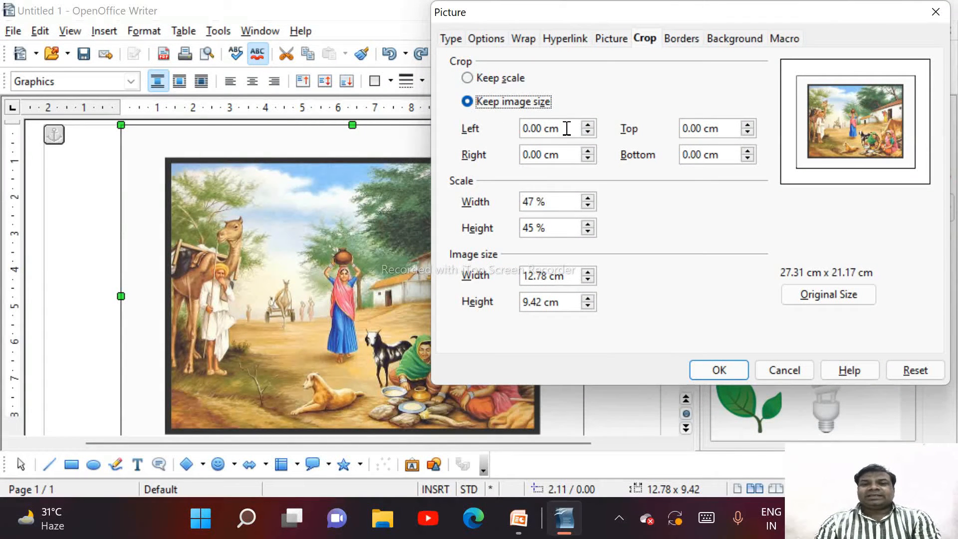
{"action": "left_click", "coordinate": [587, 126]}
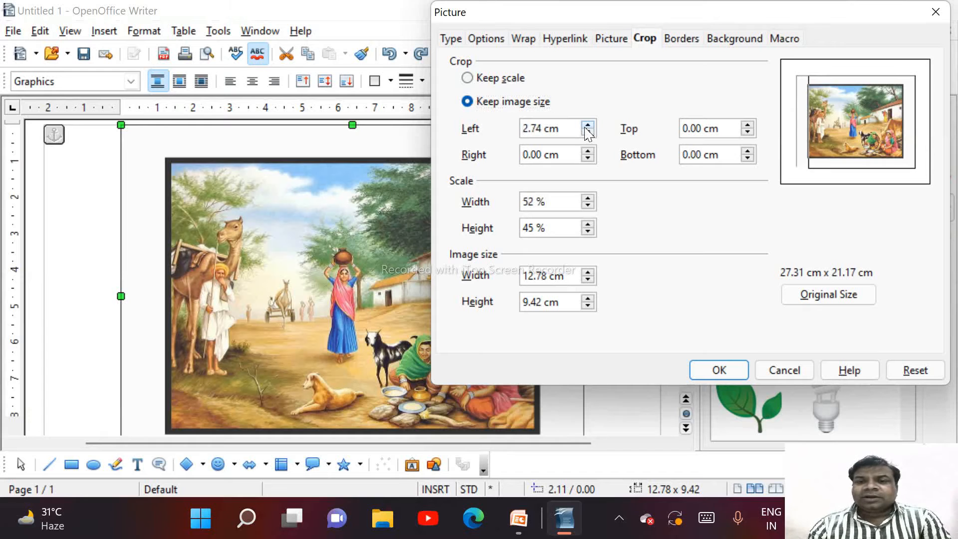
{"action": "left_click", "coordinate": [747, 126]}
{"action": "left_click", "coordinate": [748, 151]}
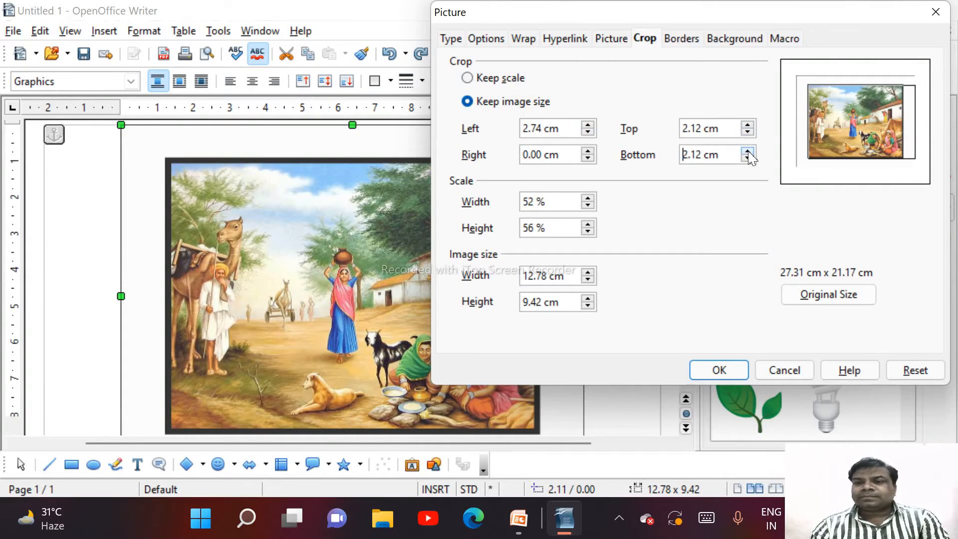
{"action": "left_click", "coordinate": [587, 152]}
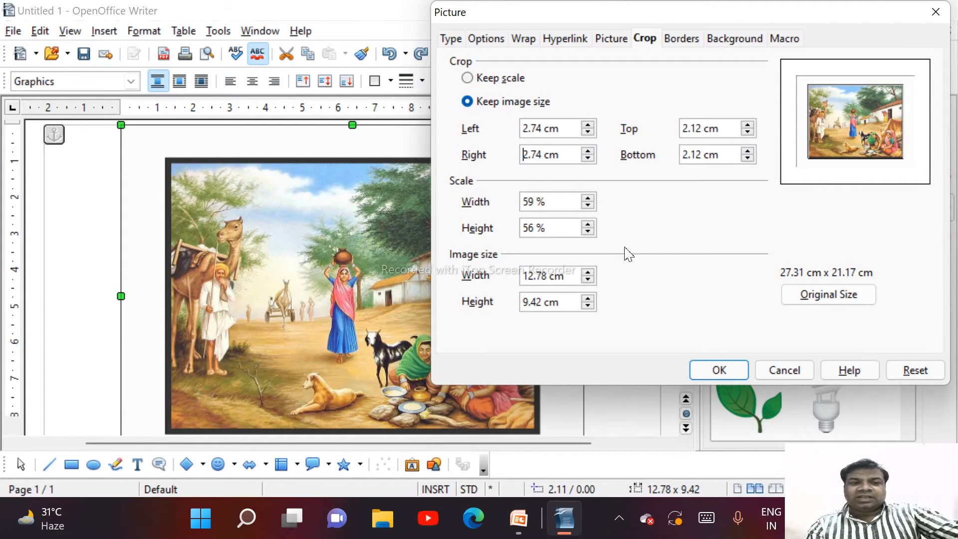
{"action": "left_click", "coordinate": [718, 370]}
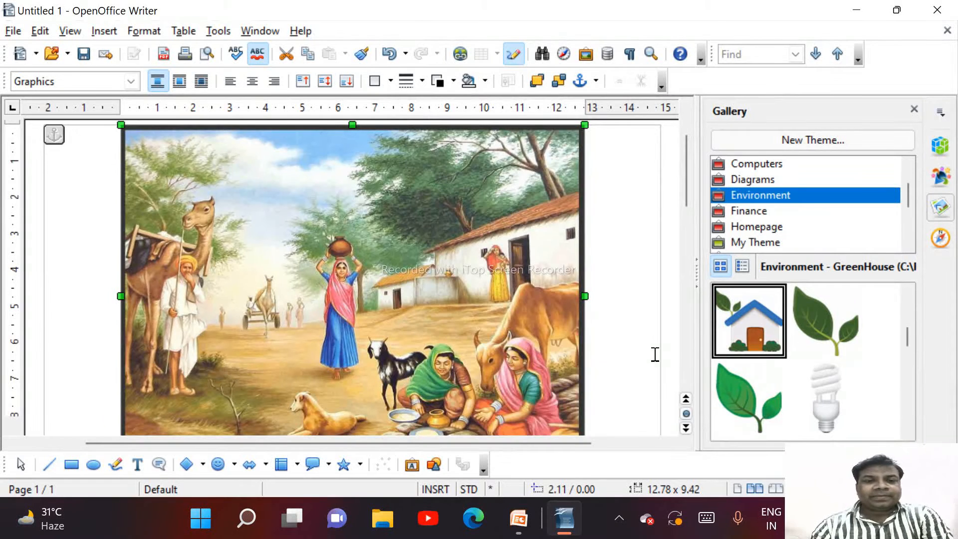
Delete the village picture from the document
{"action": "double_click", "coordinate": [409, 306]}
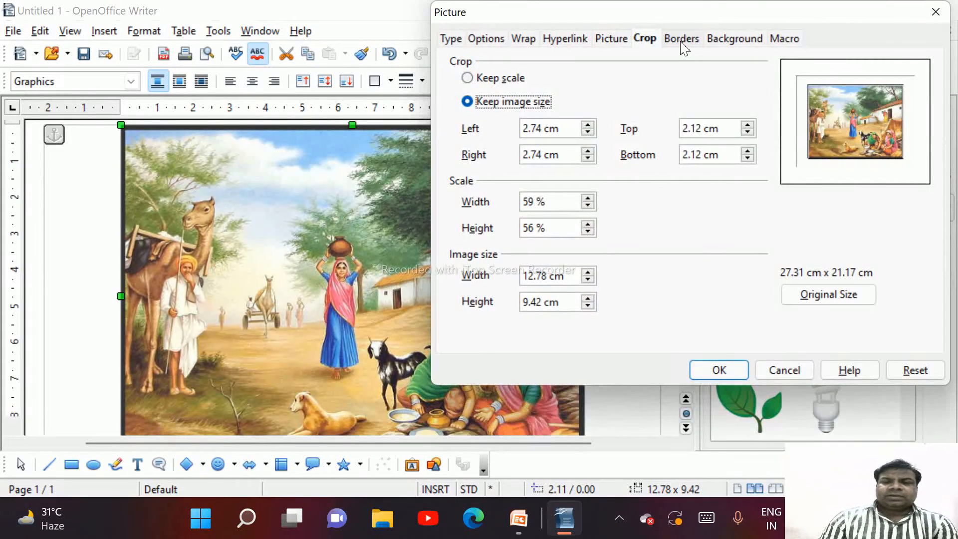
{"action": "left_click", "coordinate": [797, 372]}
{"action": "key", "text": "Delete"}
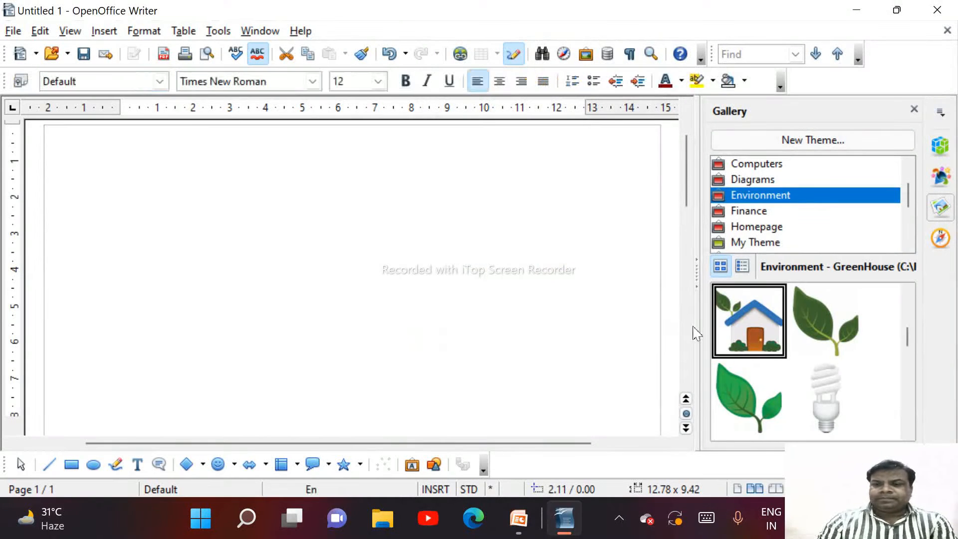
Insert the Artist-Female1 picture from the People gallery theme, shrink it to about 4.95 x 7.49 cm and close the Picture toolbar
{"action": "left_click_drag", "start_coordinate": [746, 329], "coordinate": [844, 335]}
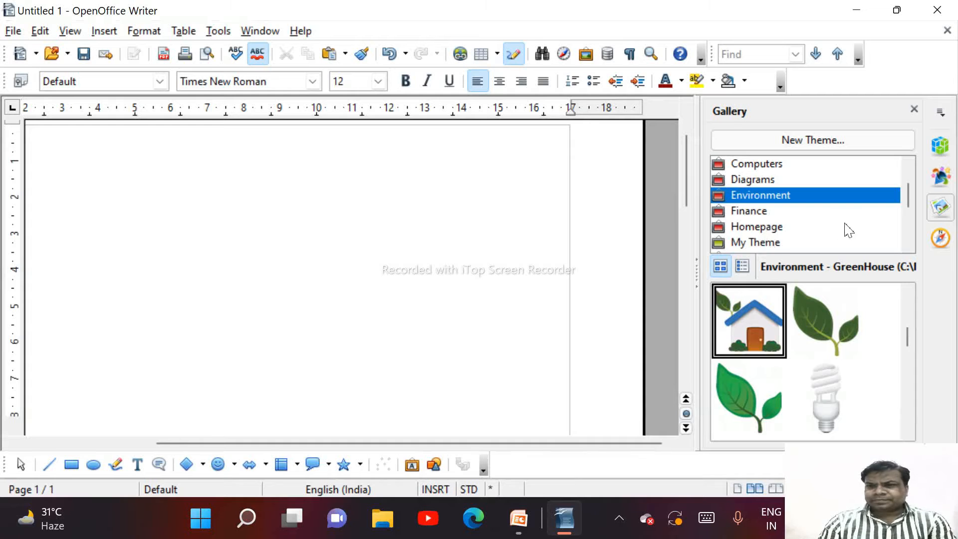
{"action": "scroll", "coordinate": [911, 201], "scroll_direction": "down", "scroll_amount": 1}
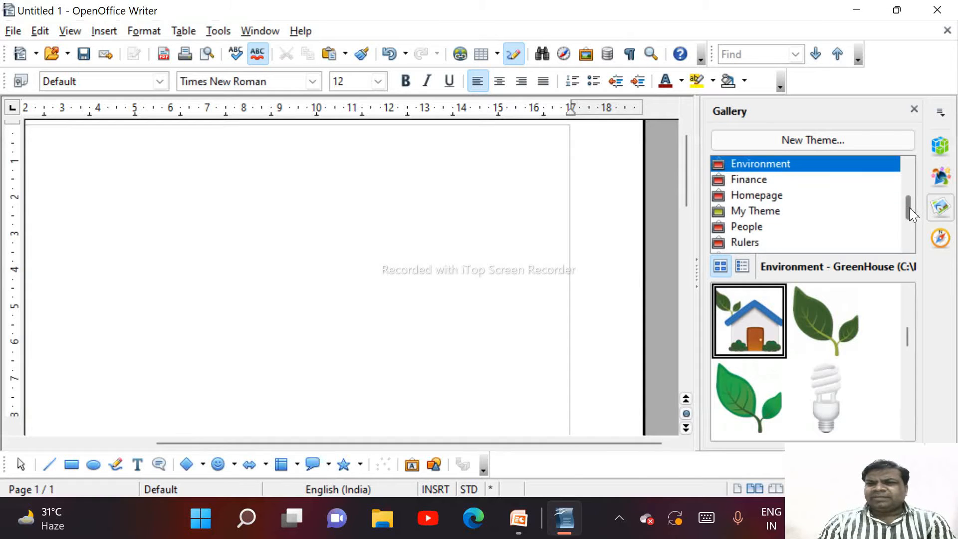
{"action": "left_click", "coordinate": [742, 229]}
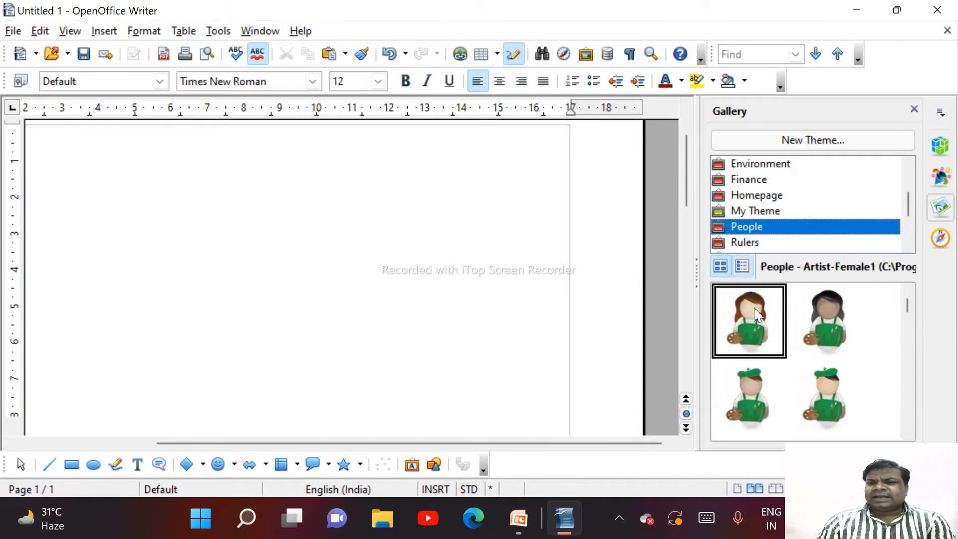
{"action": "double_click", "coordinate": [754, 320]}
{"action": "left_click_drag", "start_coordinate": [793, 341], "coordinate": [483, 320]}
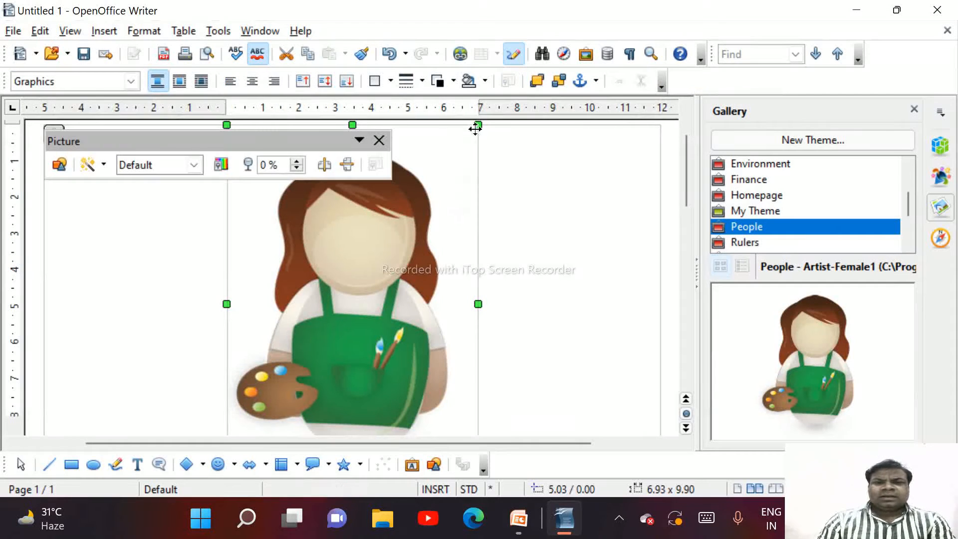
{"action": "left_click_drag", "start_coordinate": [474, 129], "coordinate": [407, 212]}
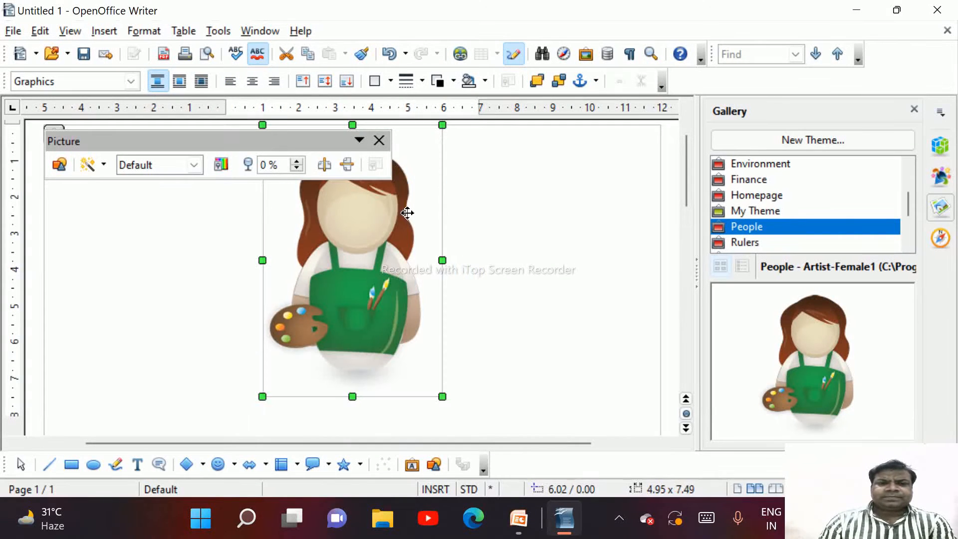
{"action": "left_click", "coordinate": [379, 140]}
Apply a purple 2.50 pt border on all four sides of the artist picture
{"action": "double_click", "coordinate": [378, 251]}
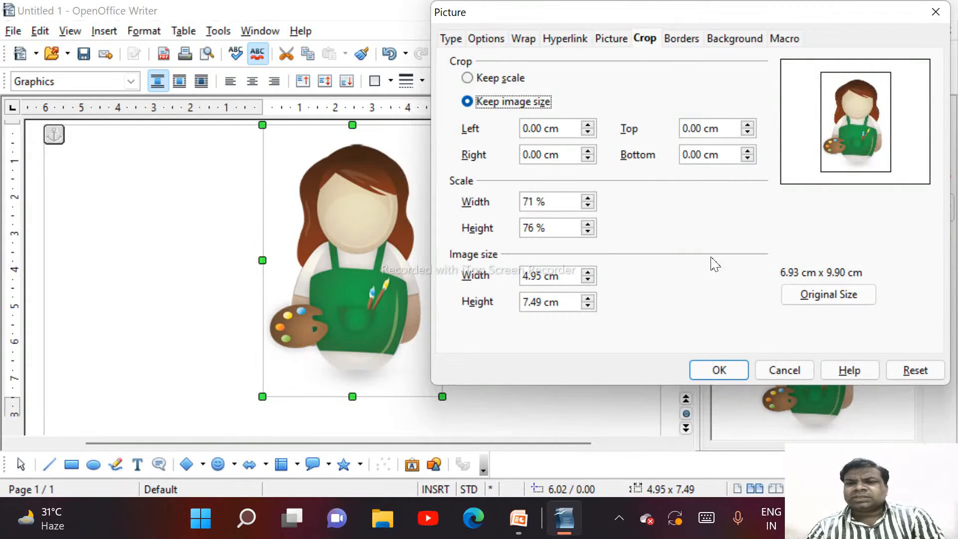
{"action": "left_click", "coordinate": [682, 40]}
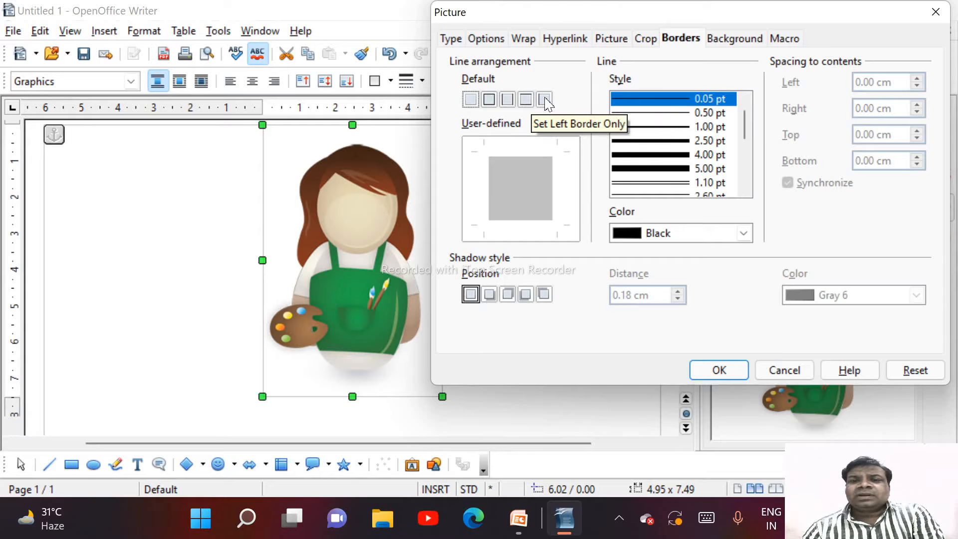
{"action": "left_click", "coordinate": [491, 103]}
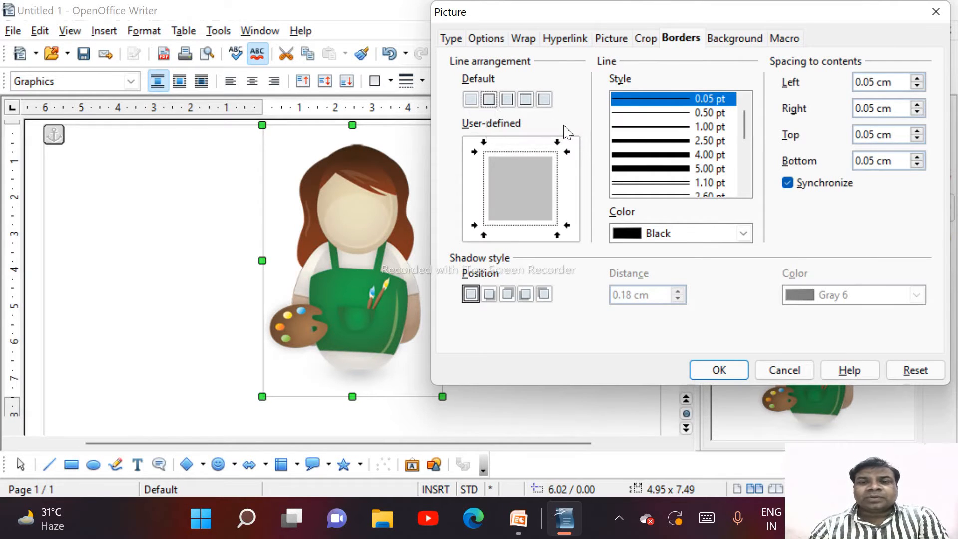
{"action": "left_click", "coordinate": [635, 142]}
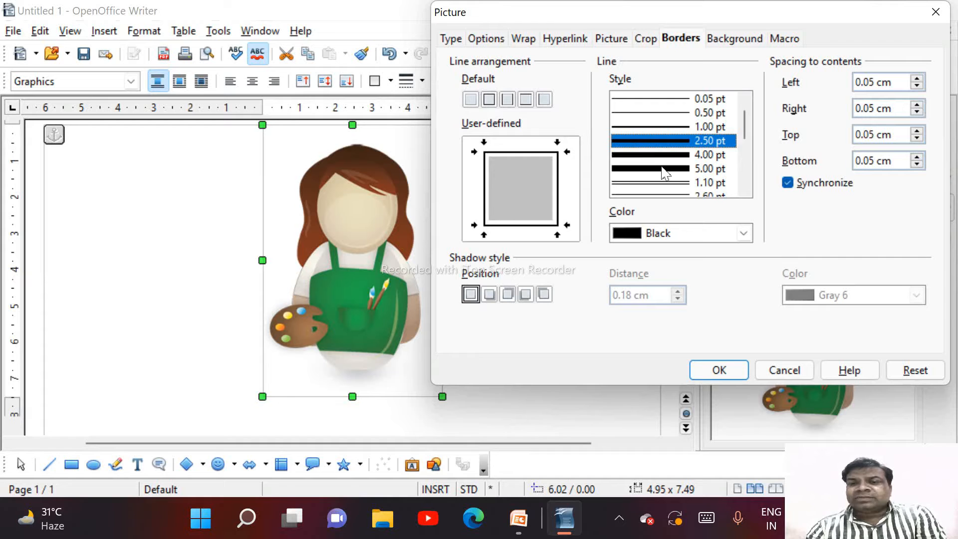
{"action": "left_click", "coordinate": [744, 233]}
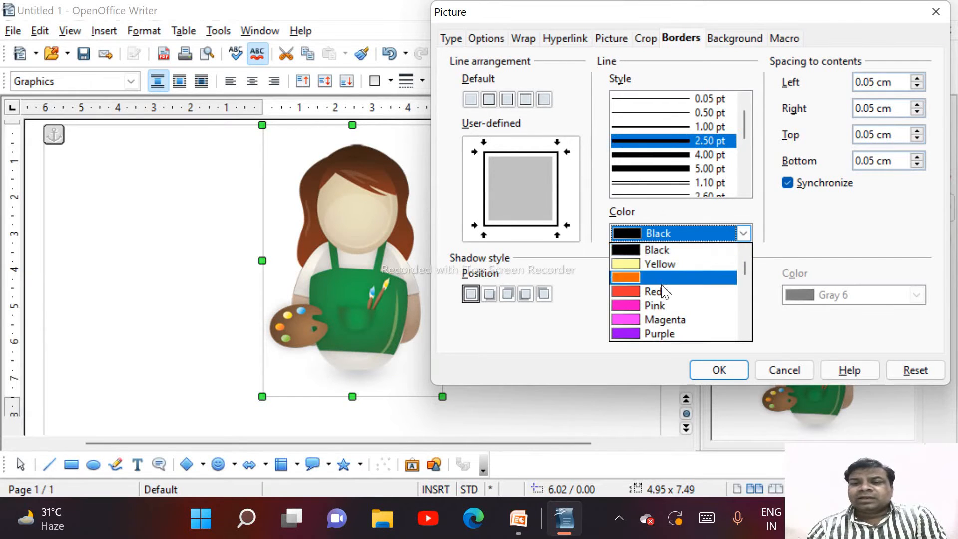
{"action": "left_click", "coordinate": [633, 333]}
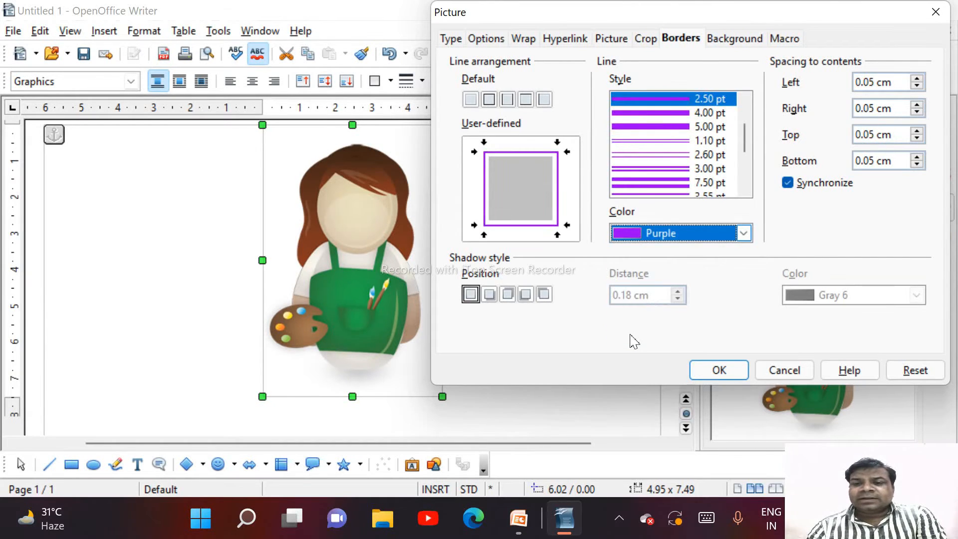
{"action": "left_click", "coordinate": [721, 369]}
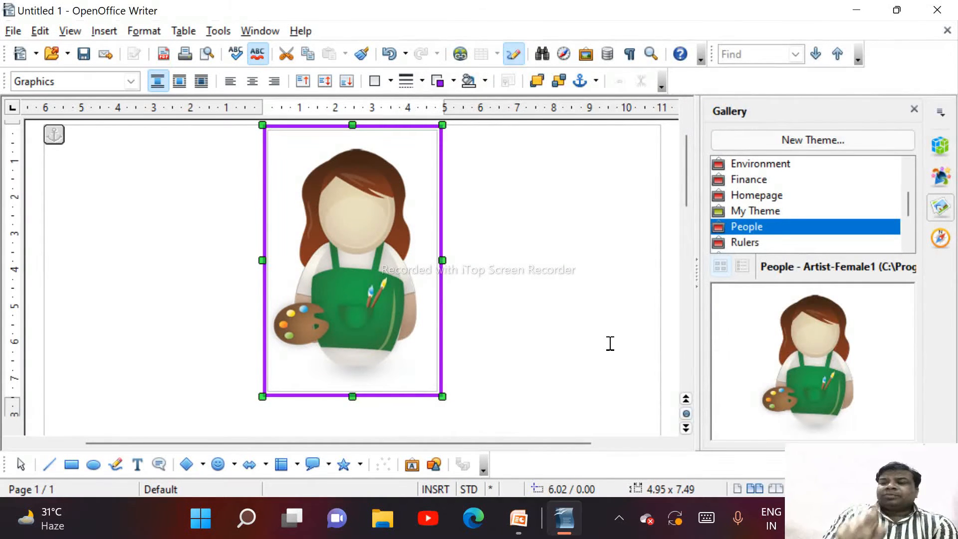
Change the artist picture's border to the 1.10 pt double line style in Turquoise
{"action": "double_click", "coordinate": [294, 227]}
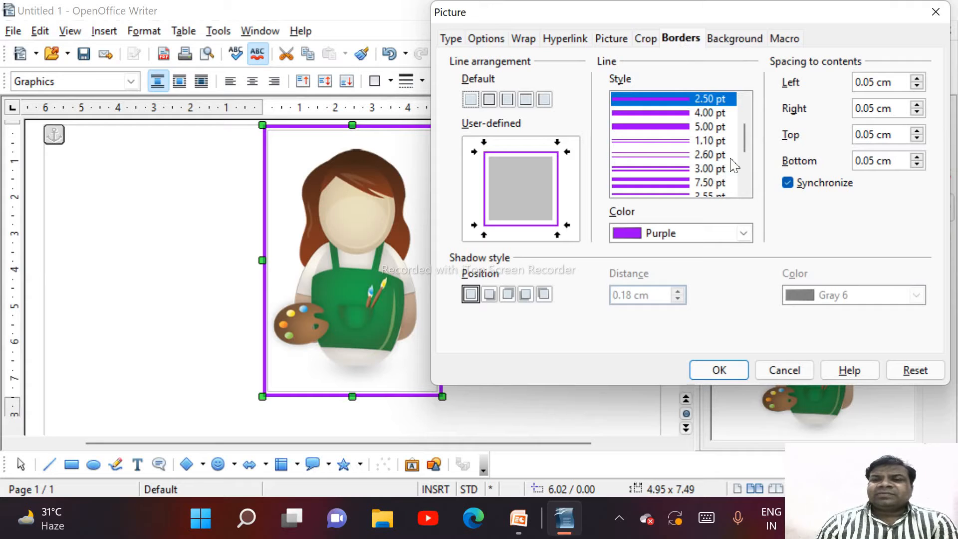
{"action": "mouse_move", "coordinate": [743, 144]}
{"action": "left_mouse_down"}
{"action": "mouse_move", "coordinate": [746, 187]}
{"action": "mouse_move", "coordinate": [746, 143]}
{"action": "left_mouse_up"}
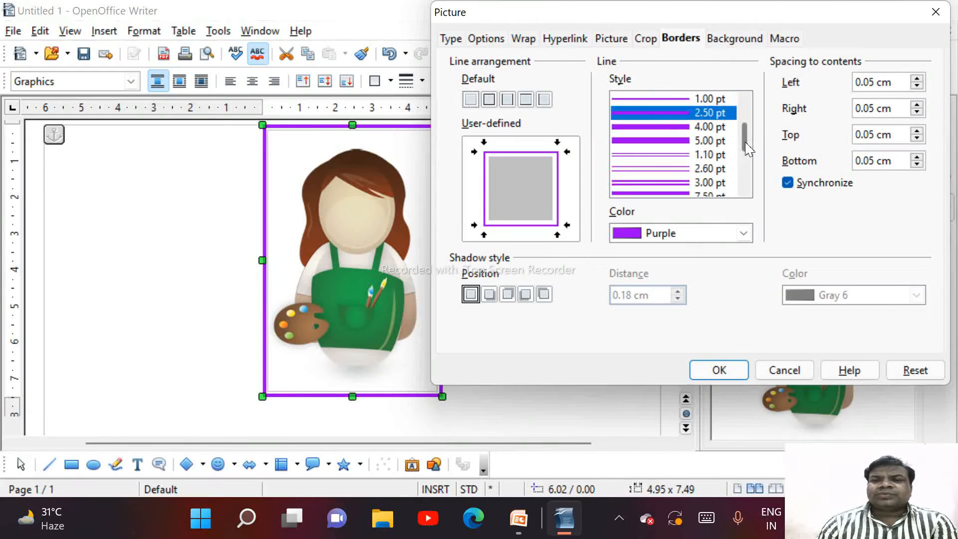
{"action": "left_click", "coordinate": [670, 155]}
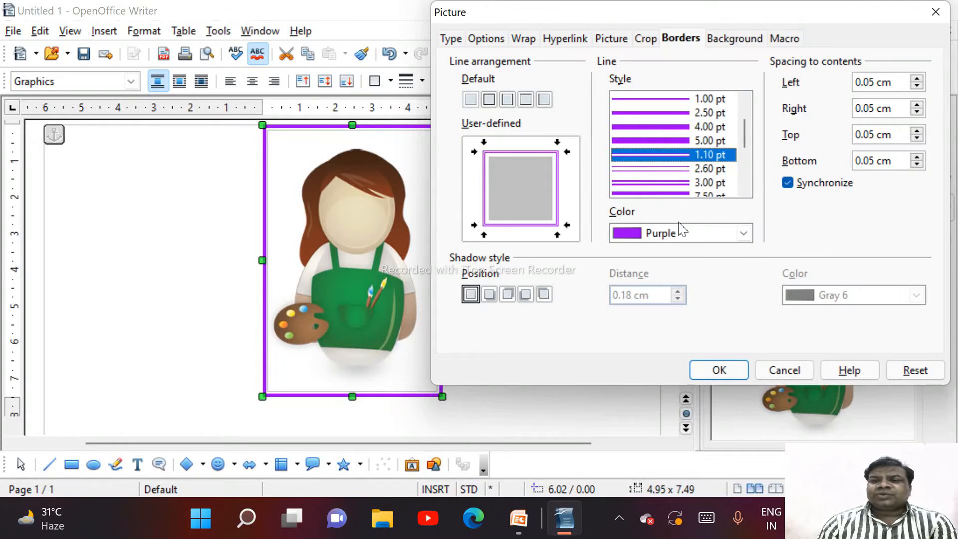
{"action": "left_click", "coordinate": [669, 235]}
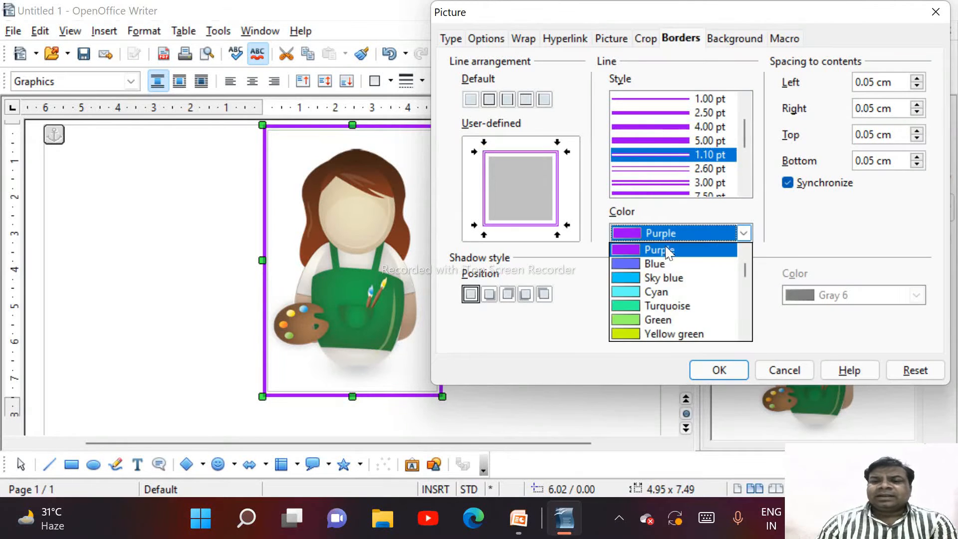
{"action": "left_click", "coordinate": [642, 306]}
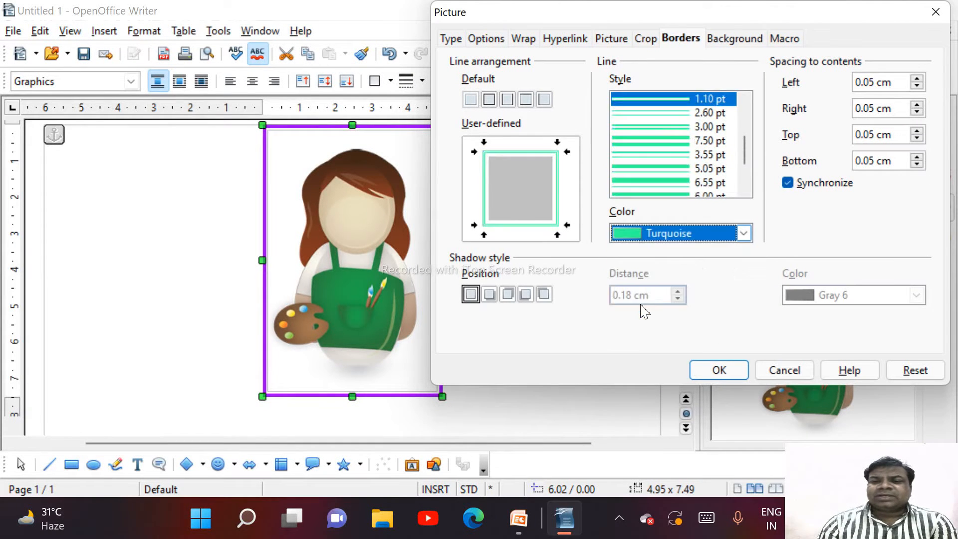
{"action": "left_click", "coordinate": [719, 370]}
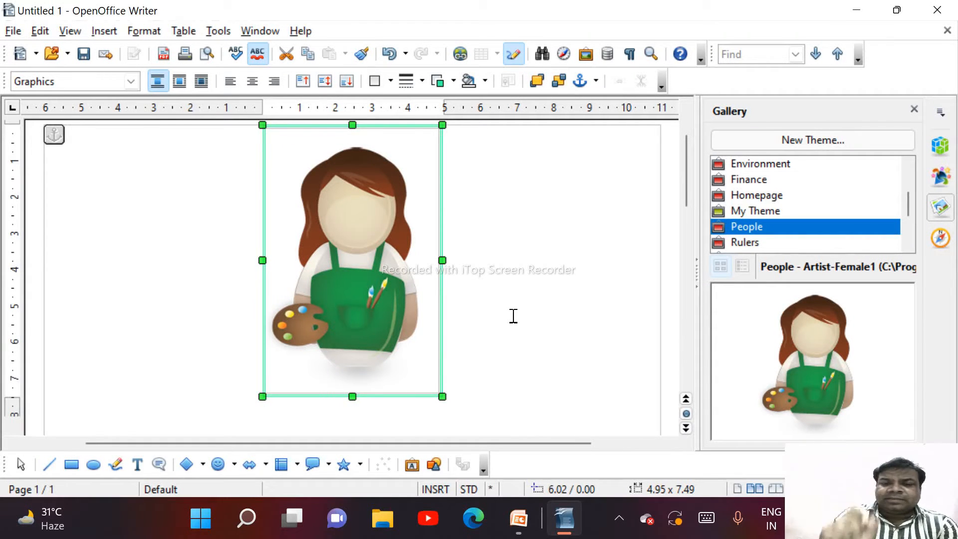
Fill the artist picture's background with Yellow green 1
{"action": "double_click", "coordinate": [388, 259]}
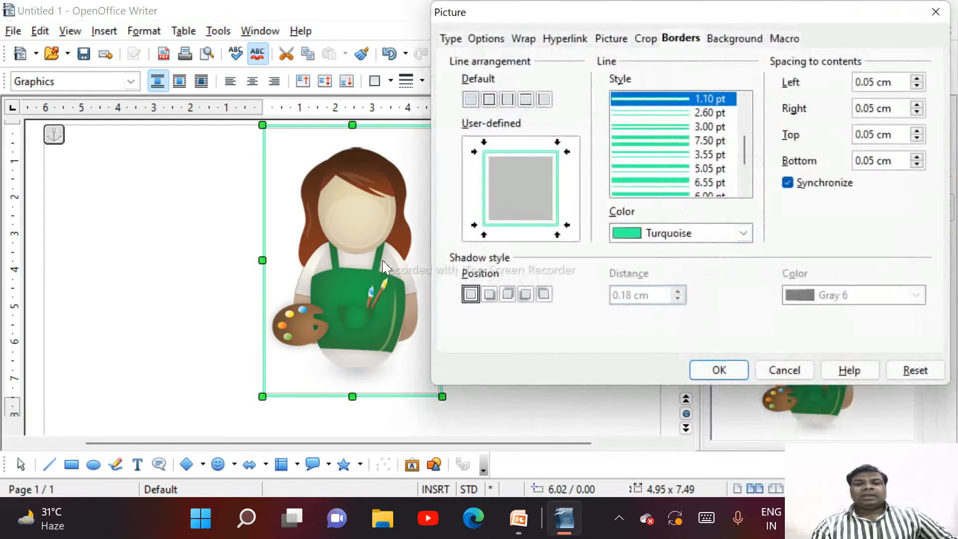
{"action": "left_click", "coordinate": [730, 39]}
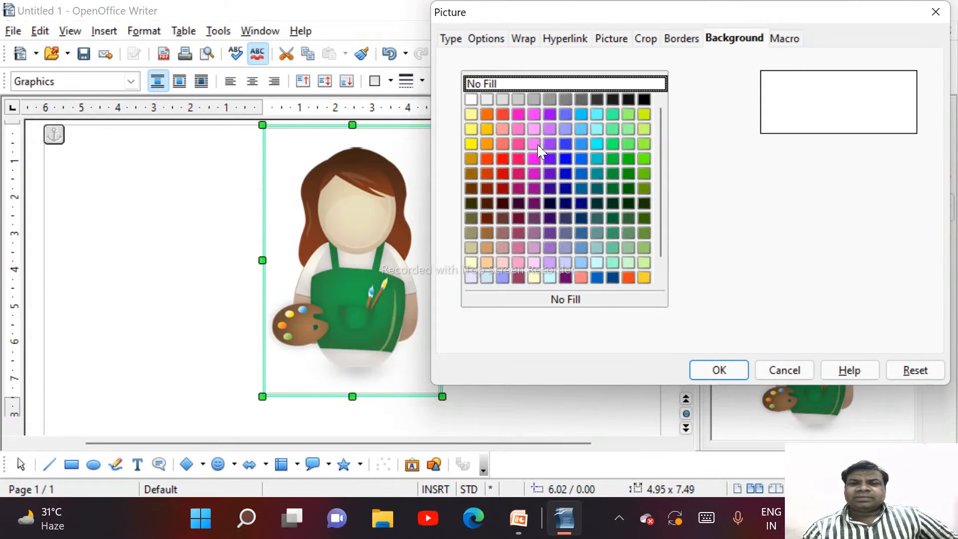
{"action": "left_click", "coordinate": [647, 132]}
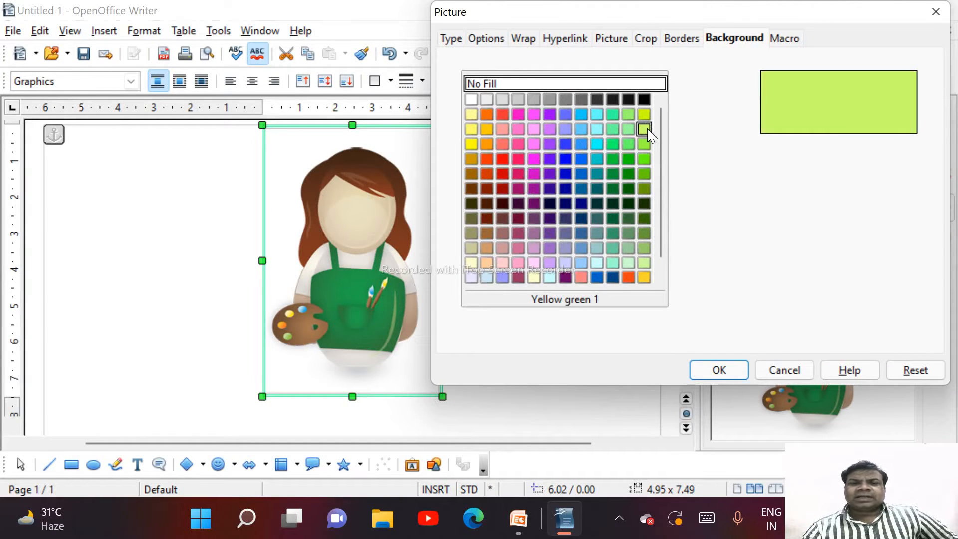
{"action": "left_click", "coordinate": [719, 377]}
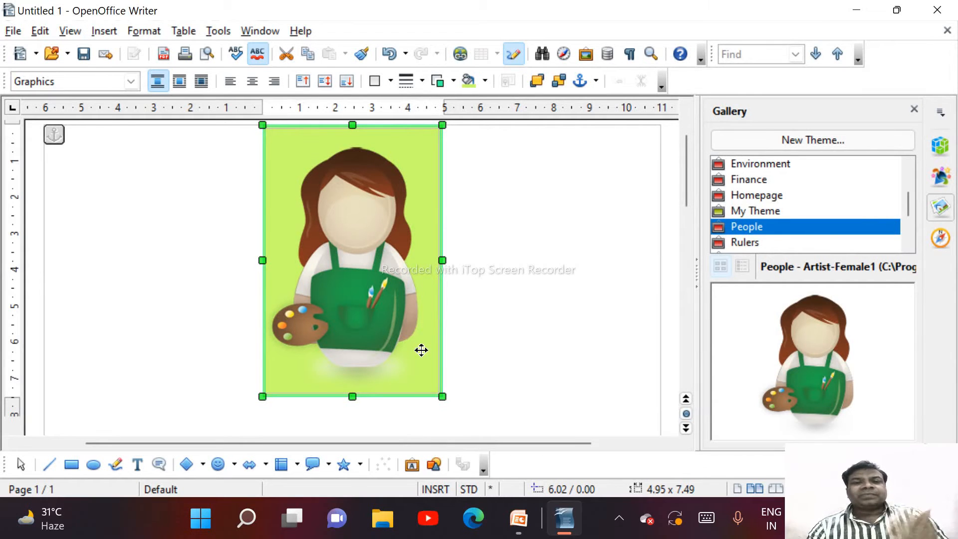
Set the artist picture's background colour to Pink 10 and apply it
{"action": "double_click", "coordinate": [396, 327]}
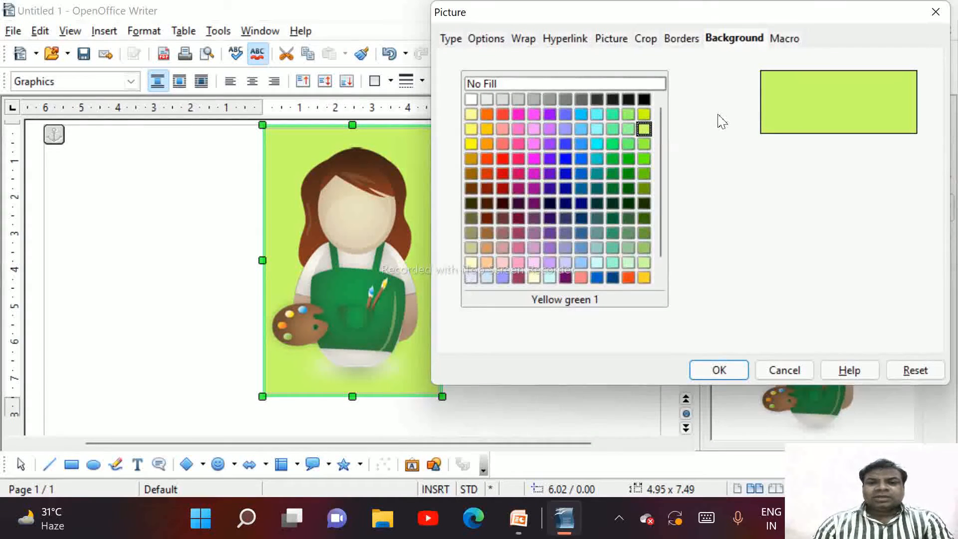
{"action": "left_click", "coordinate": [518, 262]}
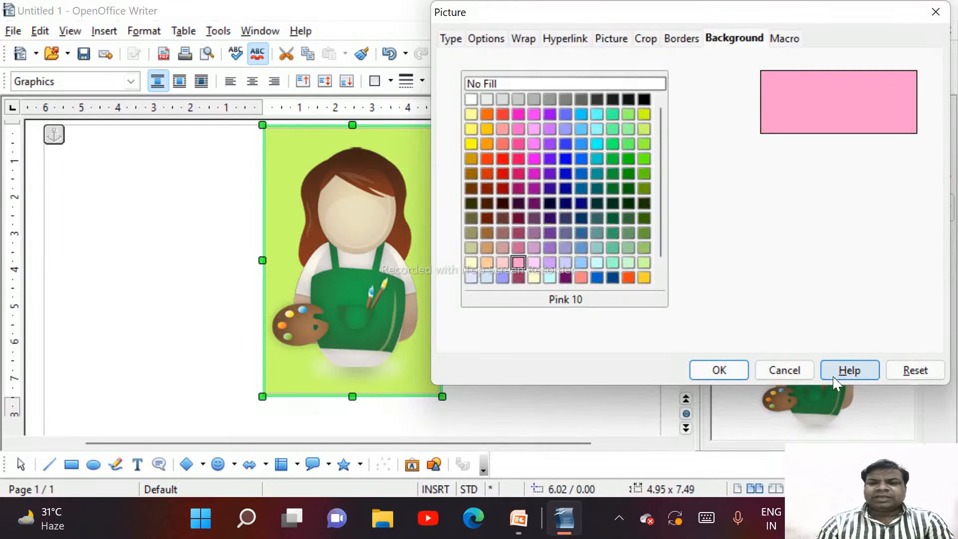
{"action": "left_click", "coordinate": [736, 373]}
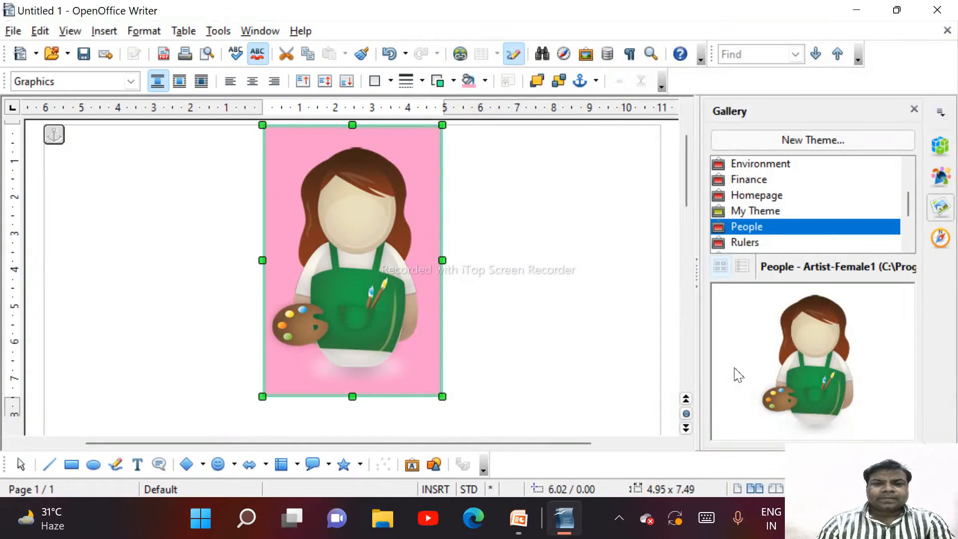
{"action": "double_click", "coordinate": [381, 311]}
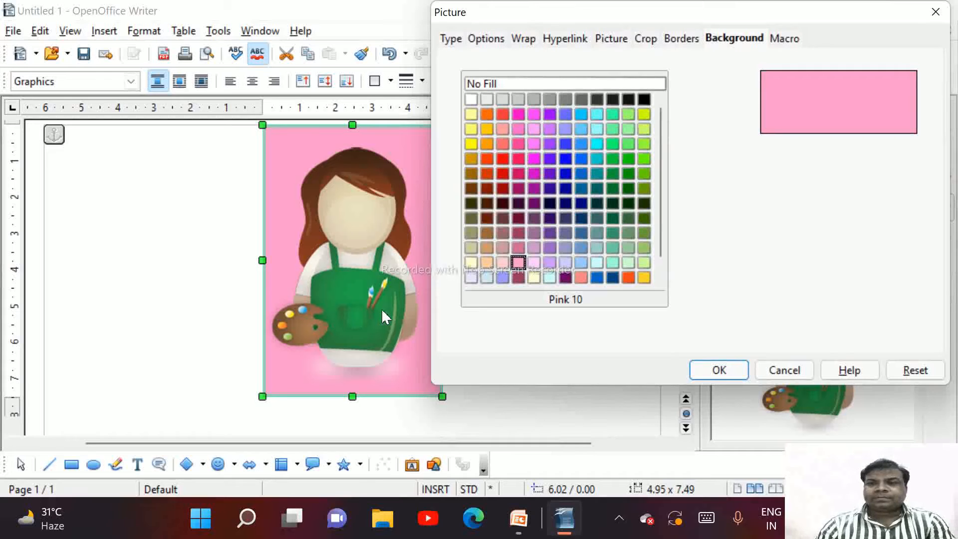
{"action": "left_click", "coordinate": [719, 372]}
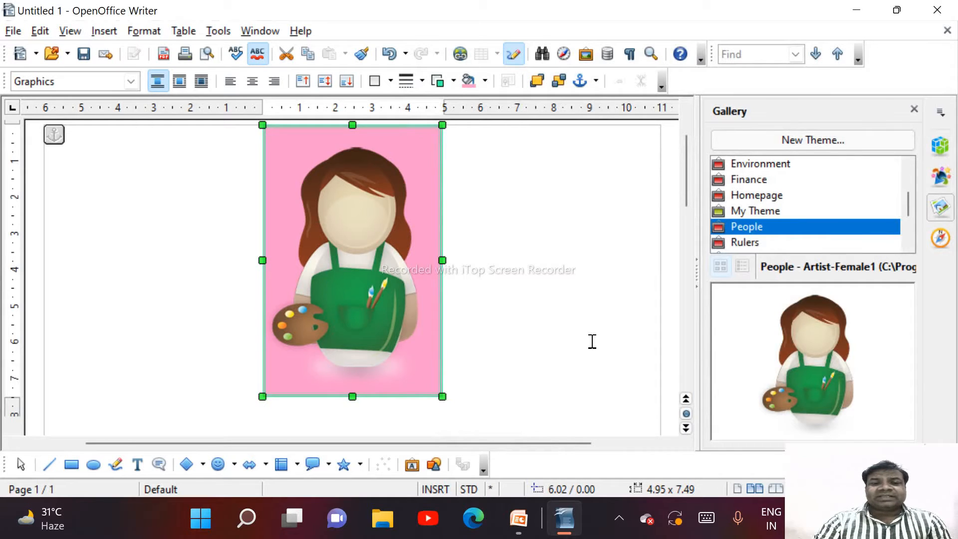
Delete the artist picture from the page and switch to PowerPoint's Creating Drawing Objects slide
{"action": "key", "text": "Delete"}
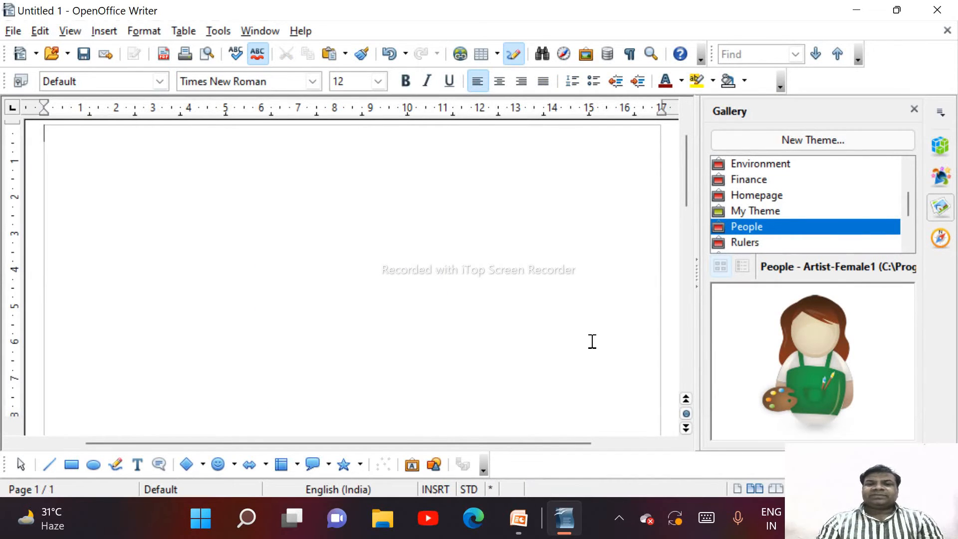
{"action": "left_click", "coordinate": [518, 520]}
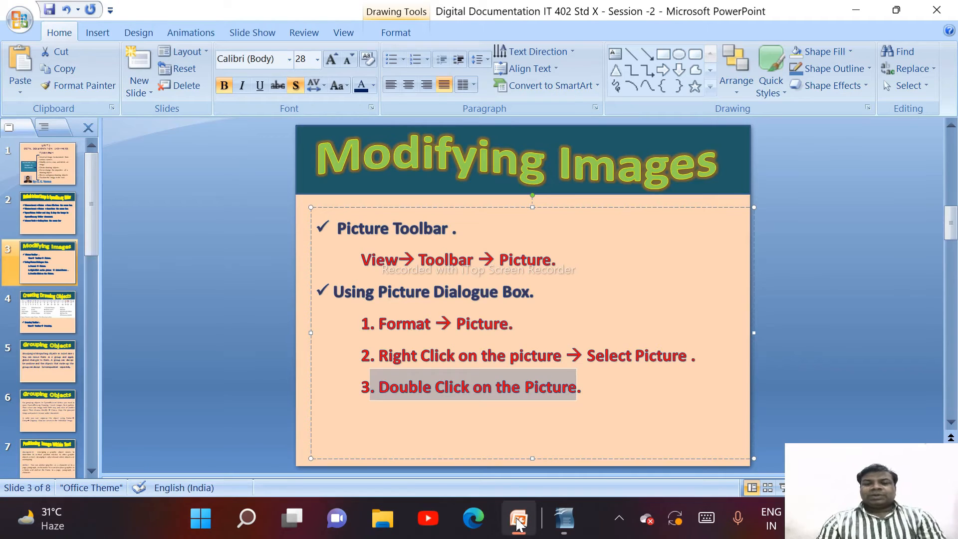
{"action": "left_click", "coordinate": [509, 395]}
{"action": "left_click", "coordinate": [54, 321]}
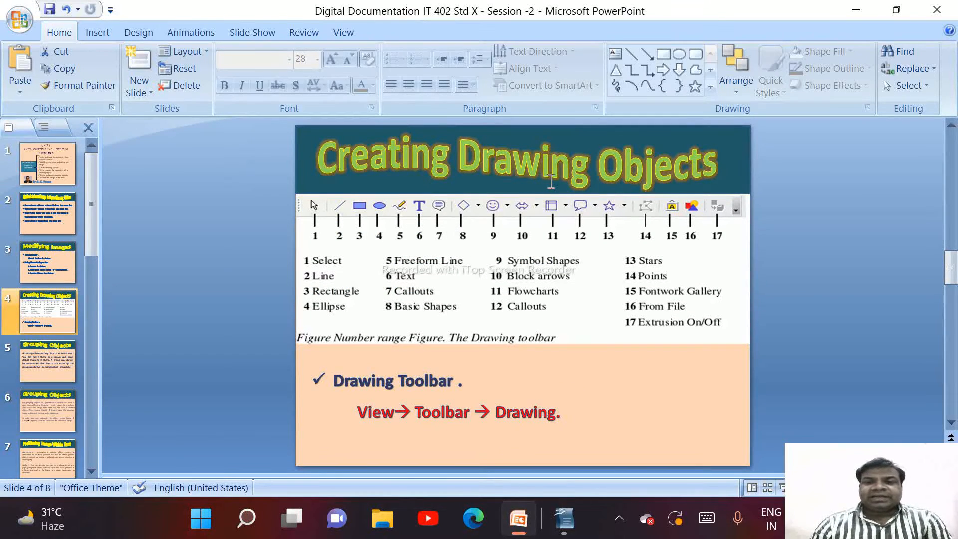
Review the unit's topic list on slide 1 and the Drawing toolbar path on slide 4
{"action": "left_click", "coordinate": [47, 166]}
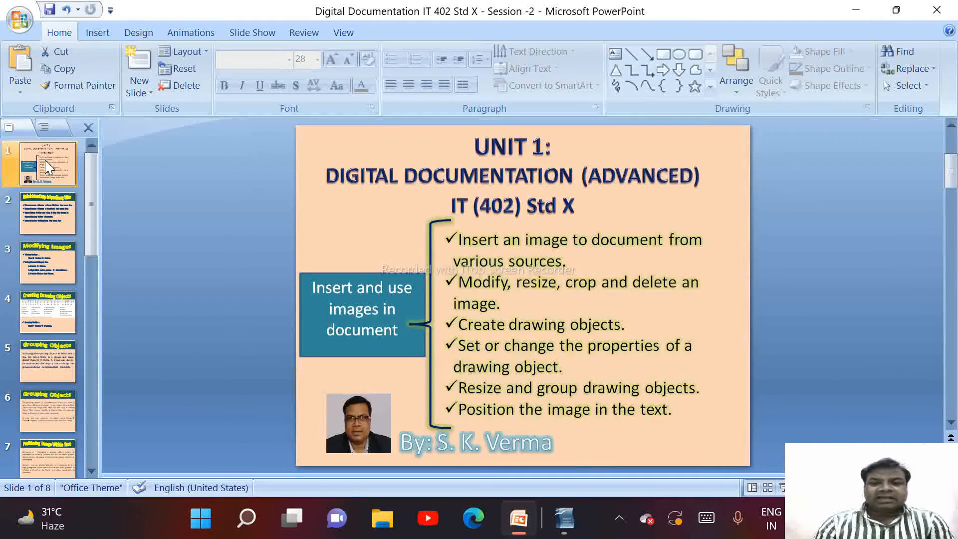
{"action": "left_click", "coordinate": [21, 313]}
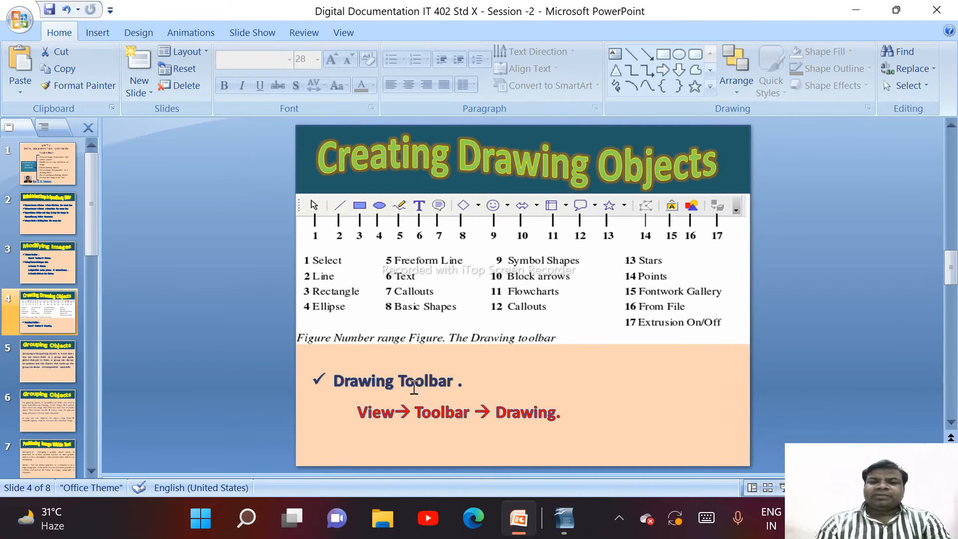
{"action": "left_click_drag", "start_coordinate": [362, 412], "coordinate": [554, 418]}
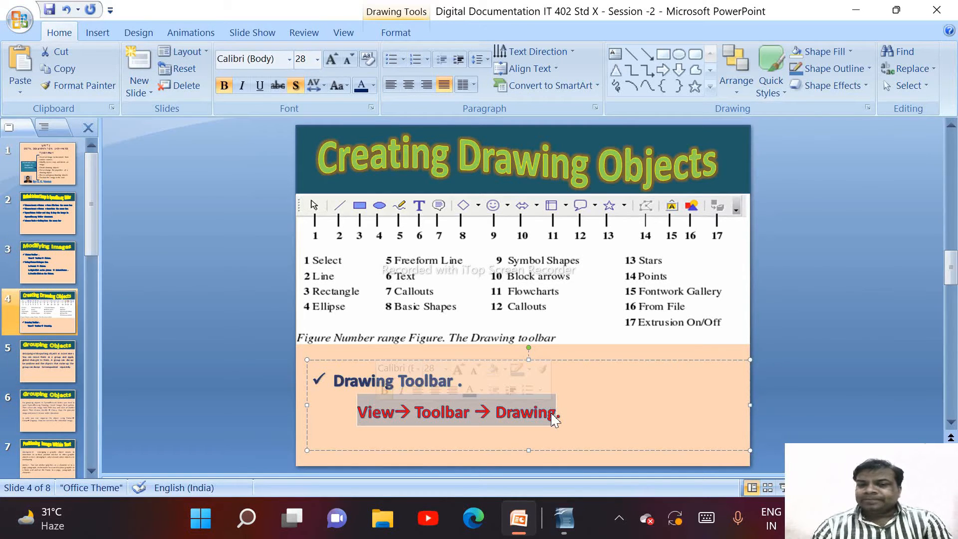
{"action": "left_click", "coordinate": [602, 471]}
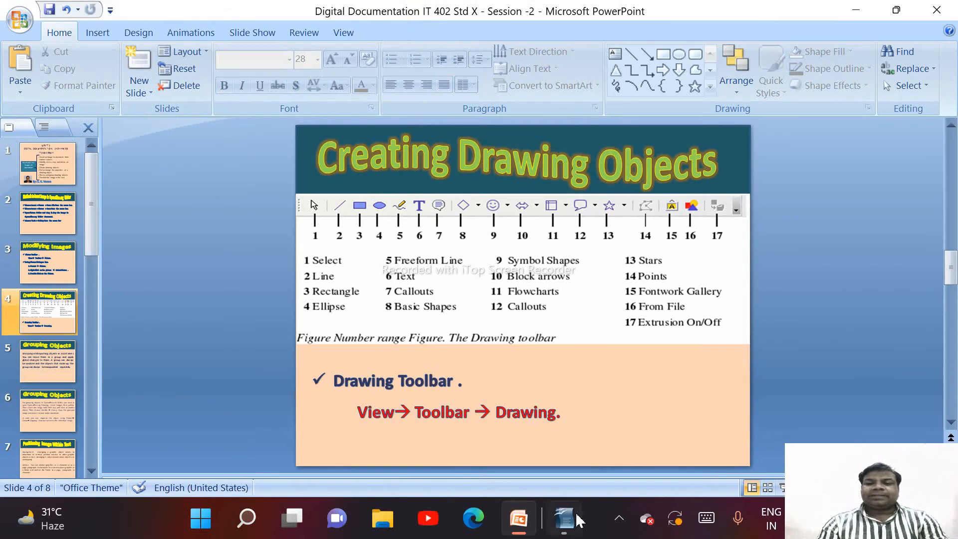
Switch back to OpenOffice Writer and check the list of available toolbars for the Drawing toolbar
{"action": "left_click", "coordinate": [566, 519]}
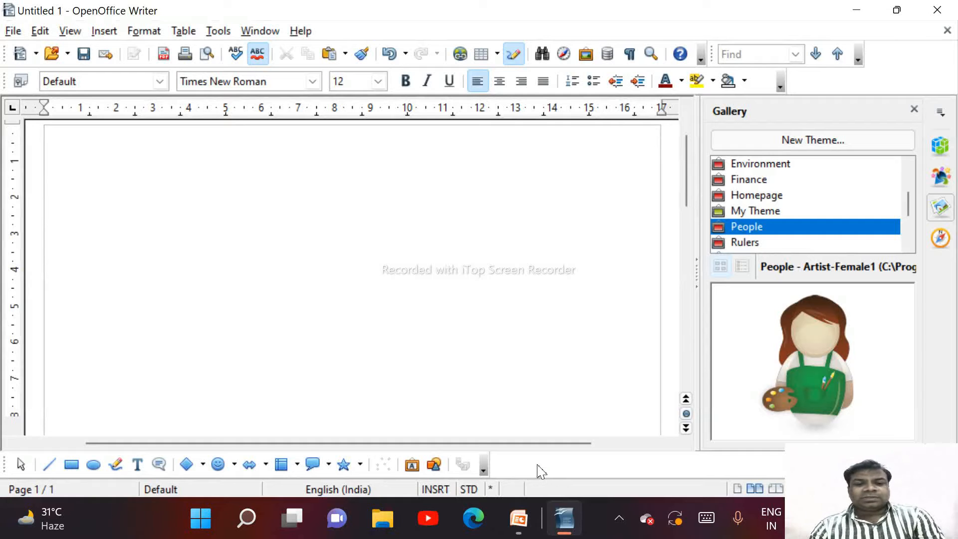
{"action": "left_click", "coordinate": [71, 33]}
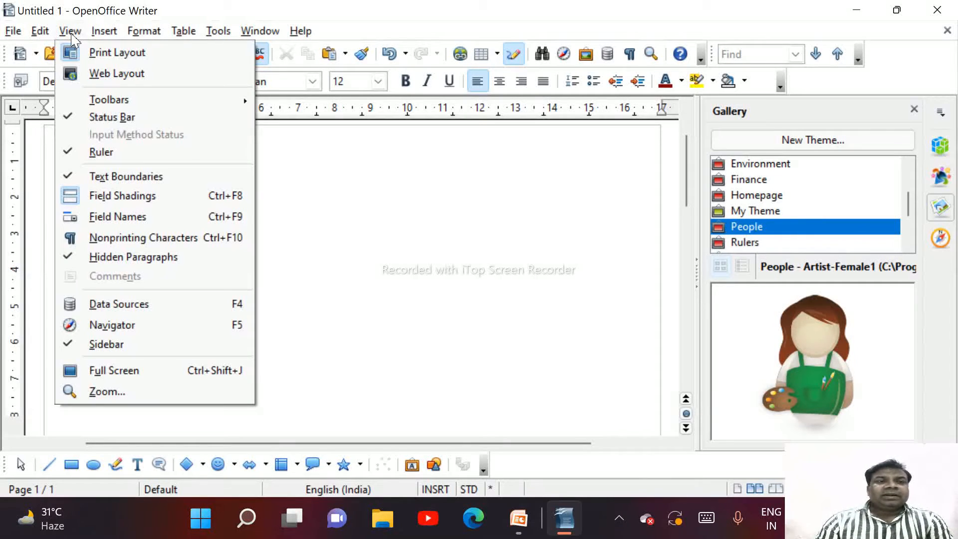
{"action": "mouse_move", "coordinate": [147, 99]}
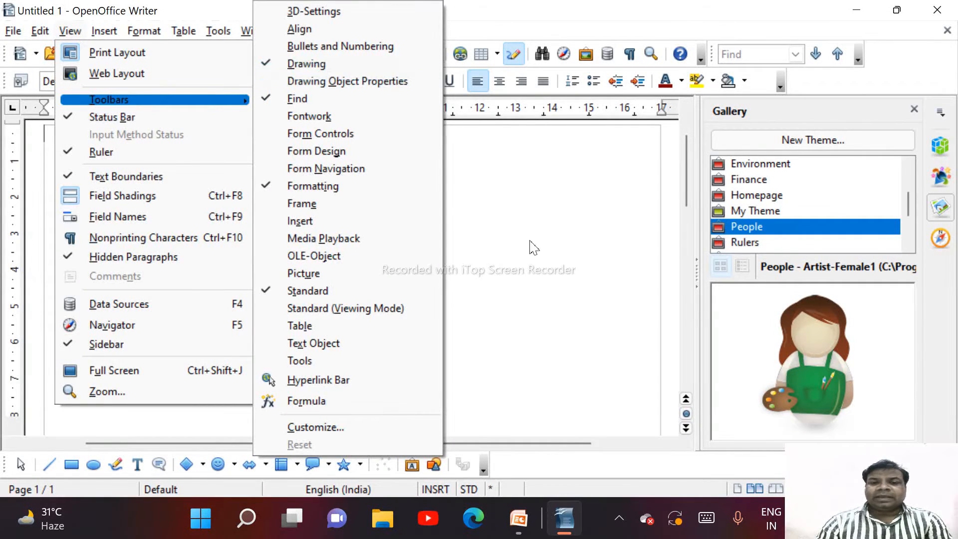
{"action": "left_click", "coordinate": [551, 259]}
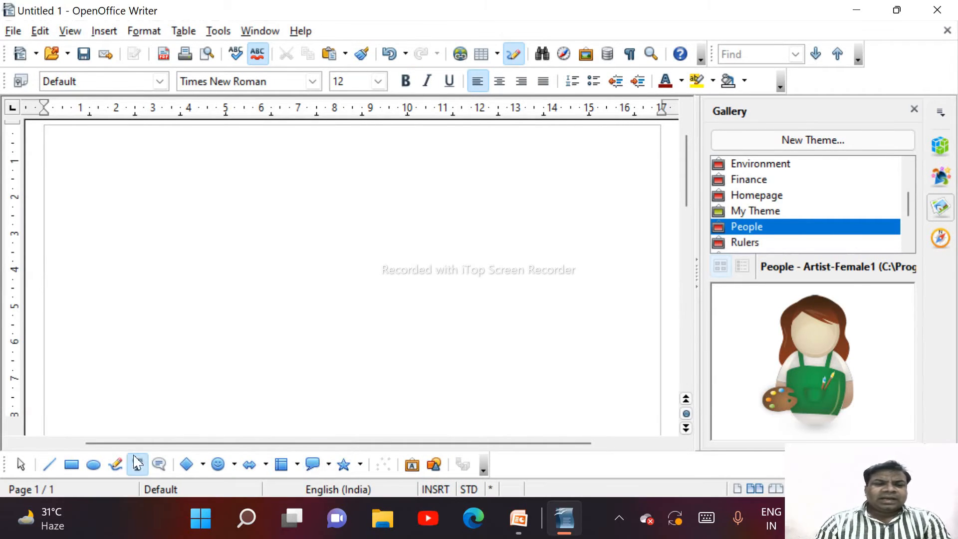
Draw a wavy freeform line about 11 × 3.5 cm across the page and cut it out again
{"action": "left_click", "coordinate": [119, 467]}
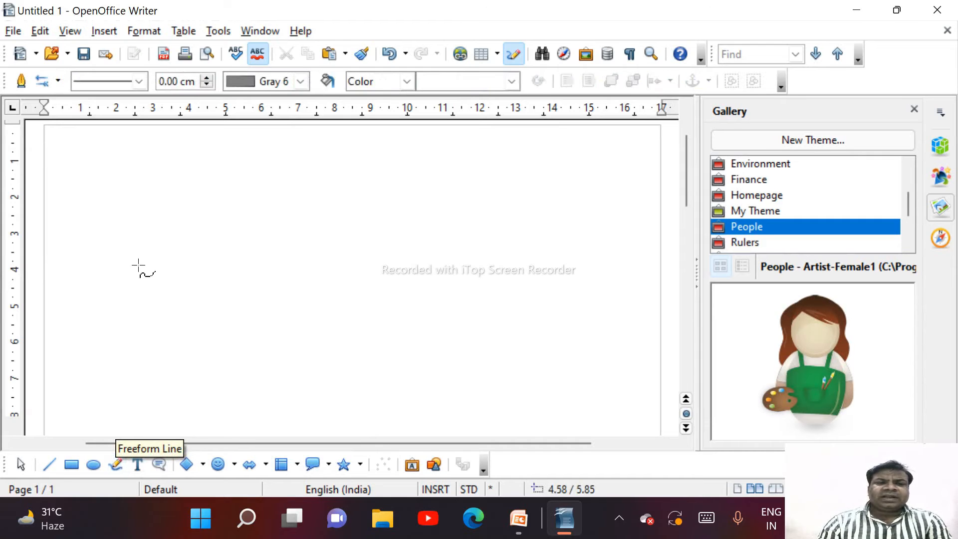
{"action": "mouse_move", "coordinate": [185, 289]}
{"action": "left_mouse_down"}
{"action": "mouse_move", "coordinate": [286, 300]}
{"action": "mouse_move", "coordinate": [461, 215]}
{"action": "mouse_move", "coordinate": [582, 239]}
{"action": "left_mouse_up"}
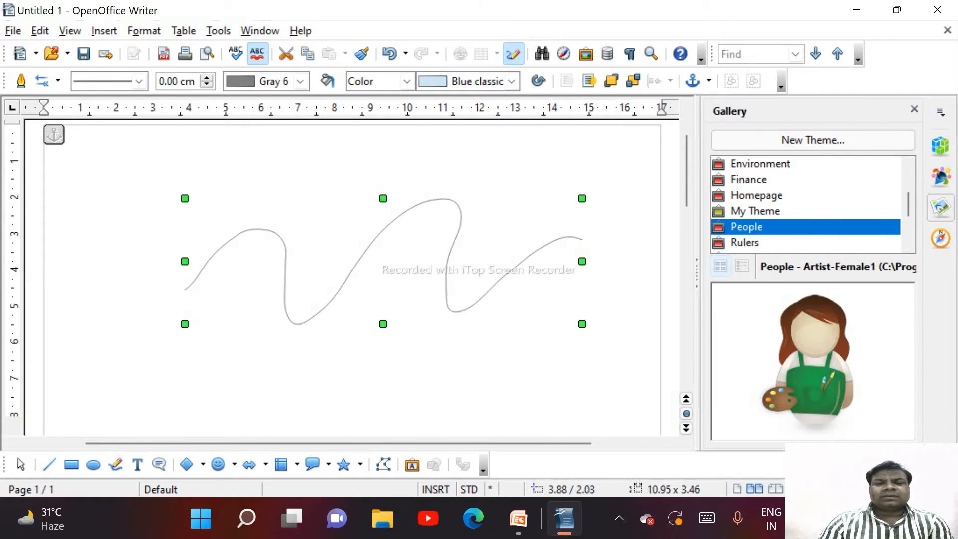
{"action": "key", "text": "ctrl+x"}
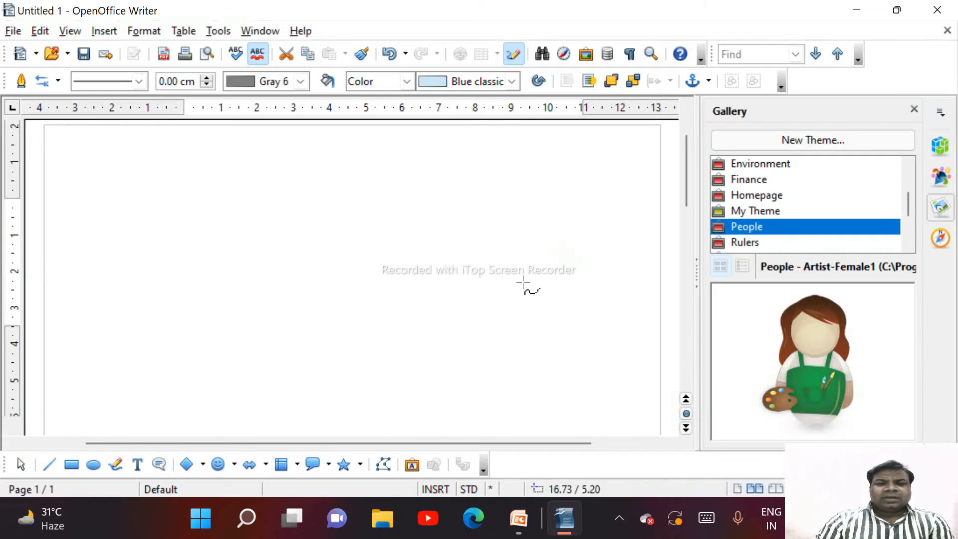
Draw a text box about 9.8 × 4.3 cm containing "This is test text", and delete it
{"action": "left_click", "coordinate": [137, 464]}
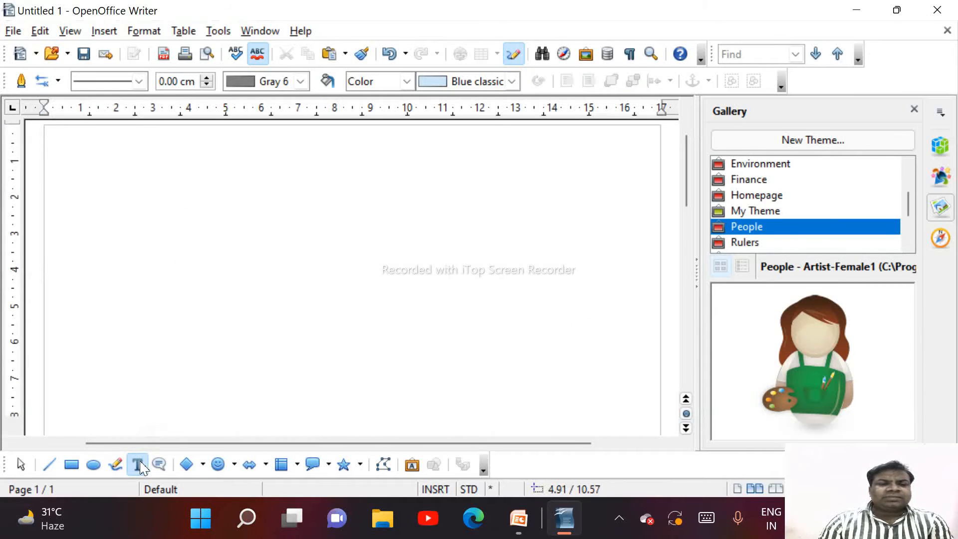
{"action": "left_click_drag", "start_coordinate": [210, 169], "coordinate": [568, 326]}
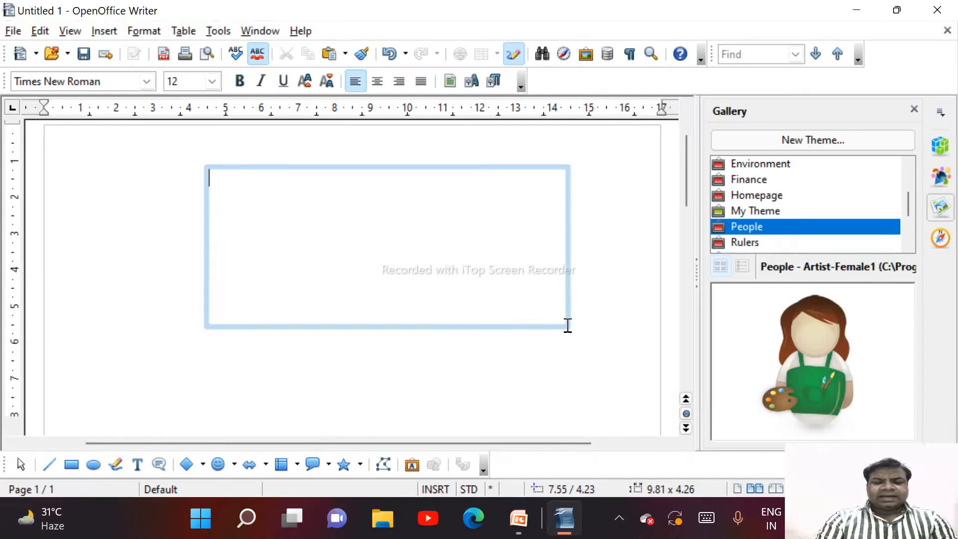
{"action": "type", "text": "This "}
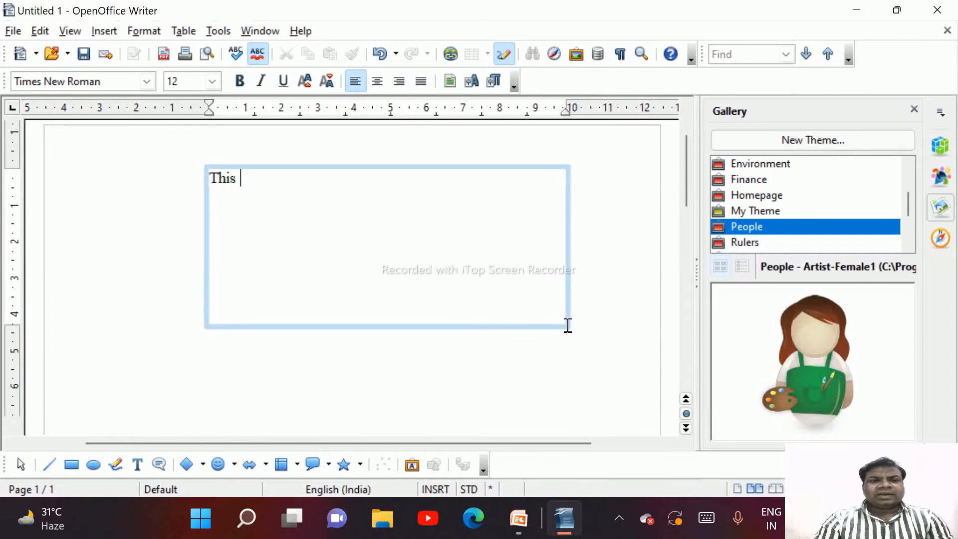
{"action": "type", "text": "is "}
{"action": "type", "text": "test text"}
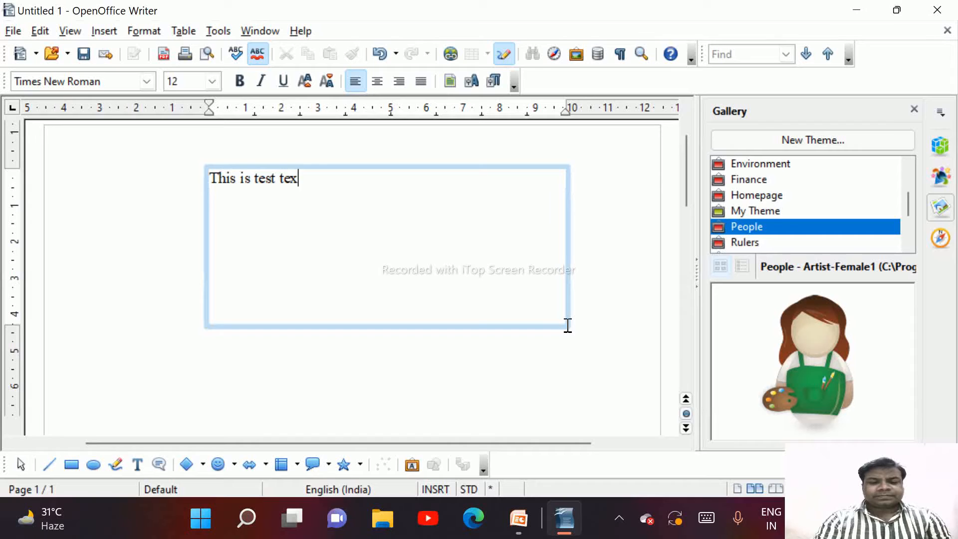
{"action": "left_click", "coordinate": [590, 368]}
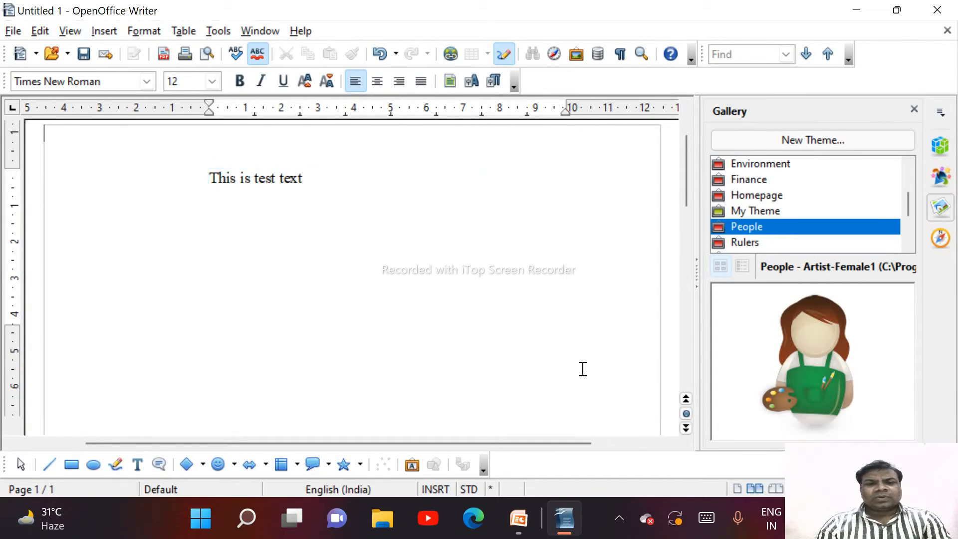
{"action": "left_click", "coordinate": [458, 297]}
{"action": "key", "text": "Delete"}
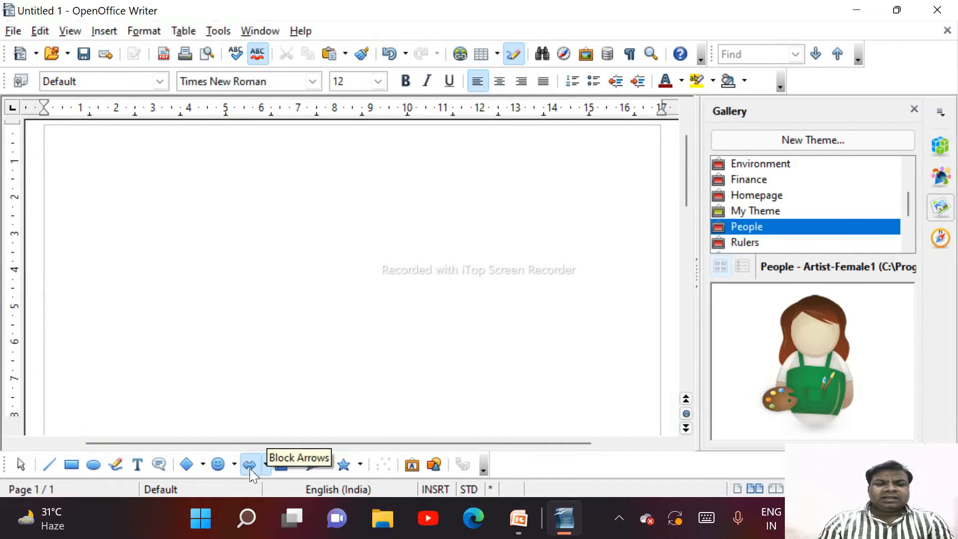
Draw a cloud callout, move it near the page's centre and stretch its height to about 2.75 cm
{"action": "left_click", "coordinate": [328, 465]}
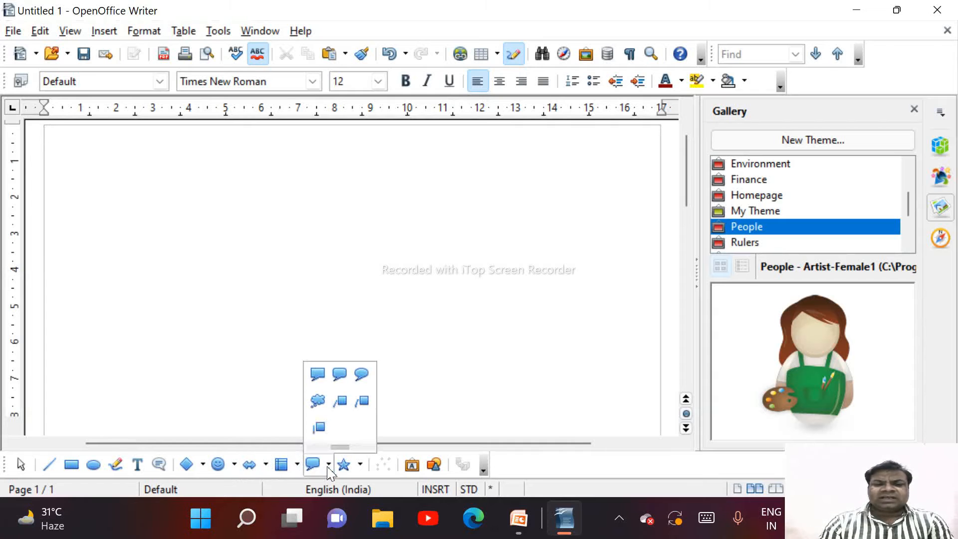
{"action": "left_click", "coordinate": [317, 400]}
{"action": "left_click_drag", "start_coordinate": [231, 331], "coordinate": [471, 240]}
{"action": "left_click_drag", "start_coordinate": [344, 305], "coordinate": [390, 268]}
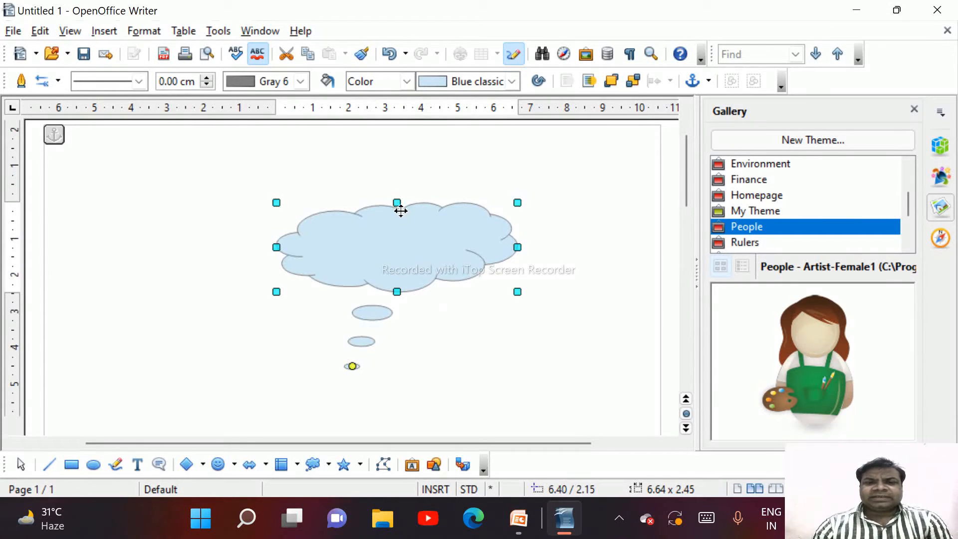
{"action": "left_click_drag", "start_coordinate": [397, 202], "coordinate": [397, 192]}
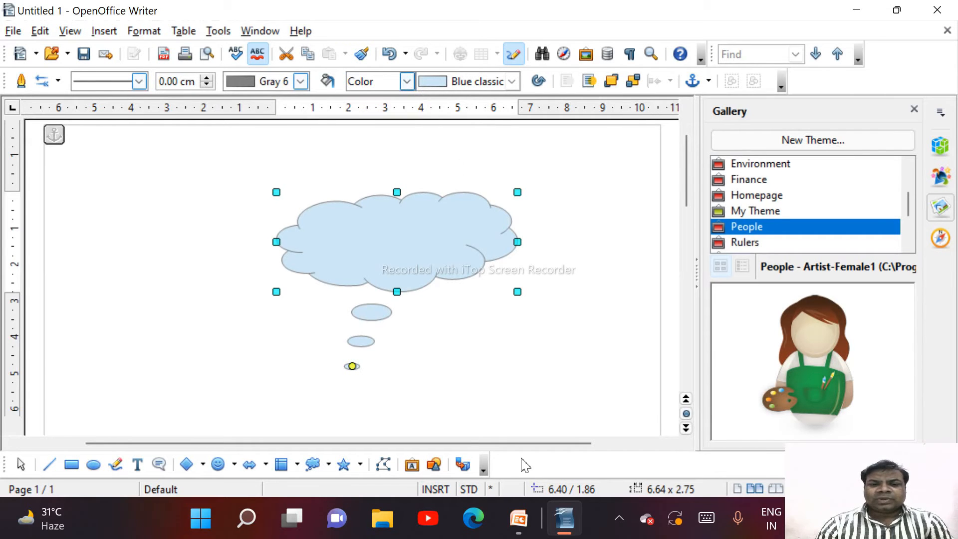
Check the topic list on slide 1 of the PowerPoint presentation and return to OpenOffice Writer
{"action": "left_click", "coordinate": [517, 533]}
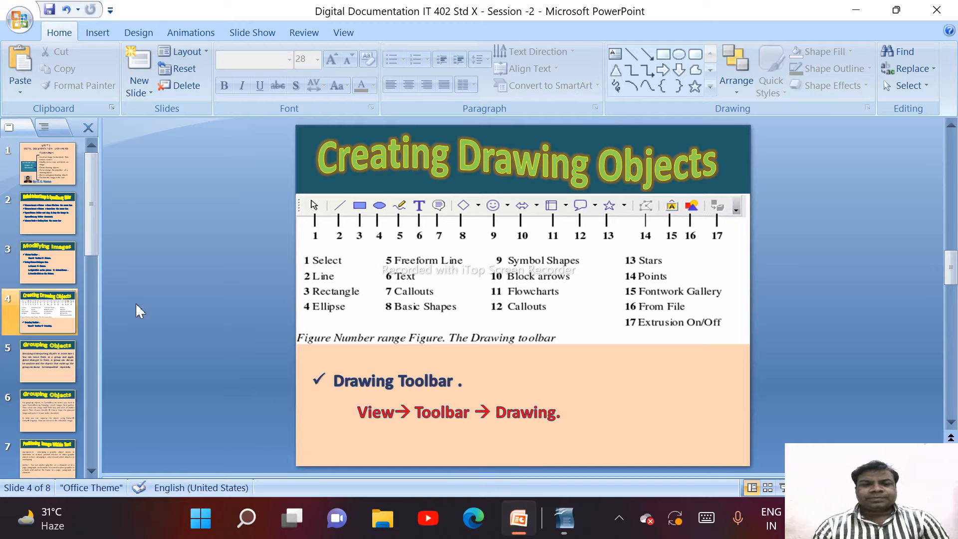
{"action": "left_click", "coordinate": [48, 166]}
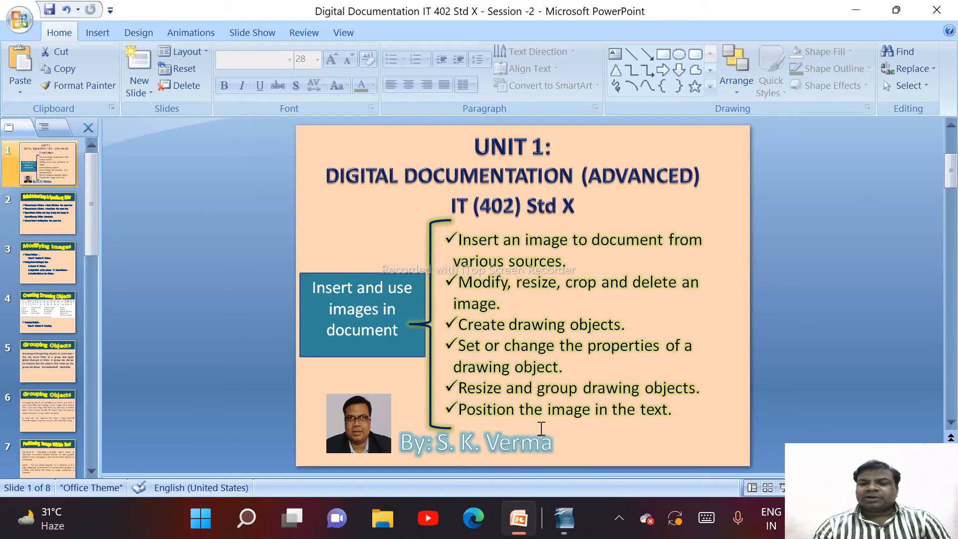
{"action": "left_click", "coordinate": [564, 518]}
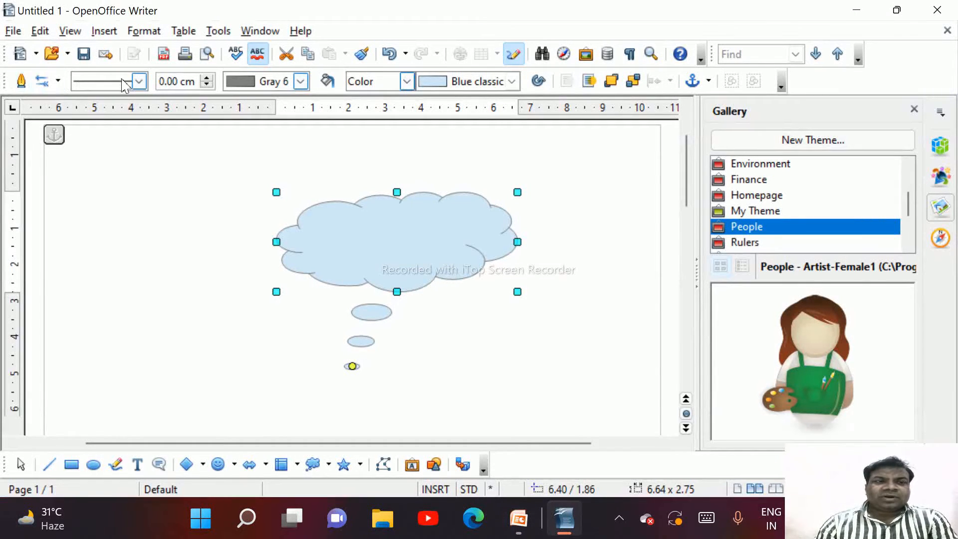
Set the cloud callout's outline width to 0.30 cm and its line colour to Red
{"action": "left_click", "coordinate": [140, 81]}
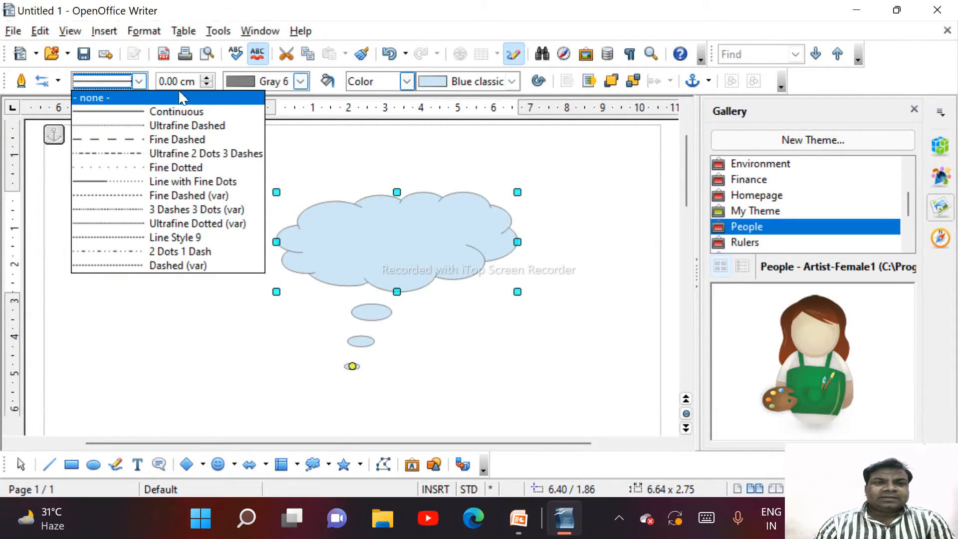
{"action": "left_click", "coordinate": [206, 78]}
{"action": "left_click", "coordinate": [206, 78]}
{"action": "left_click", "coordinate": [206, 78]}
{"action": "left_click", "coordinate": [206, 79]}
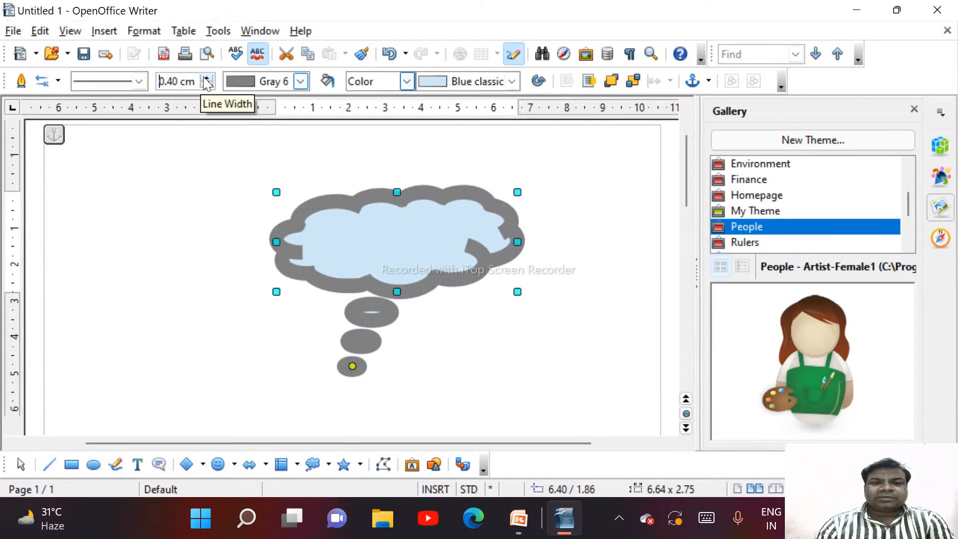
{"action": "left_click", "coordinate": [207, 85]}
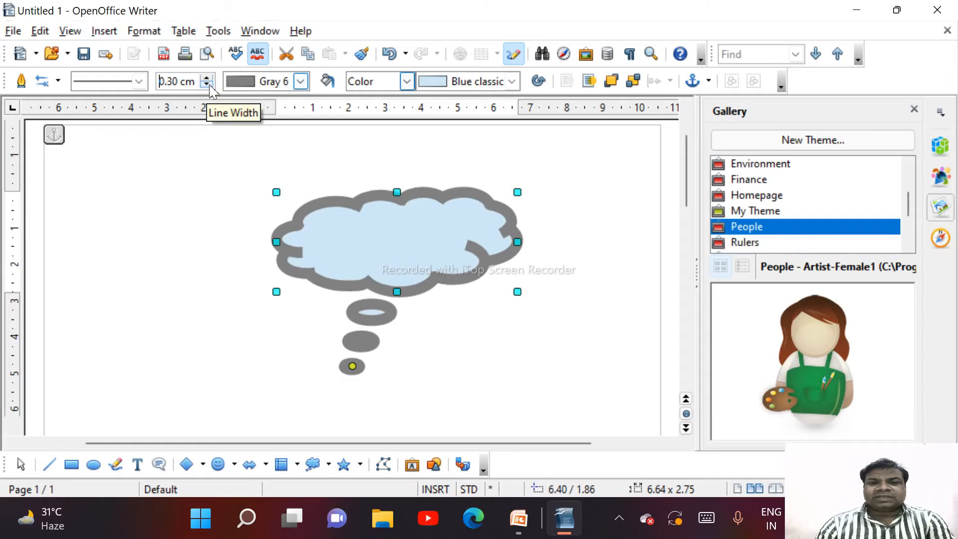
{"action": "left_click", "coordinate": [301, 83]}
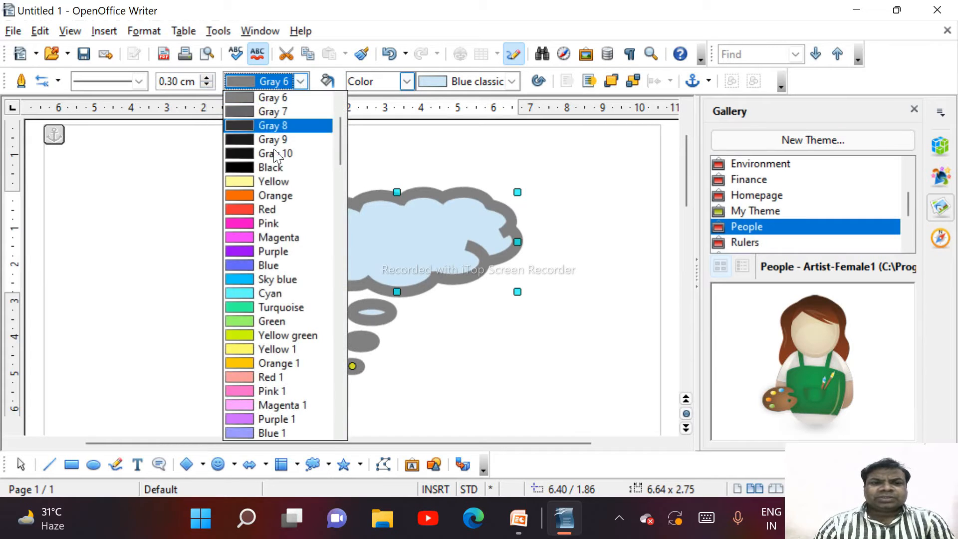
{"action": "left_click", "coordinate": [267, 210]}
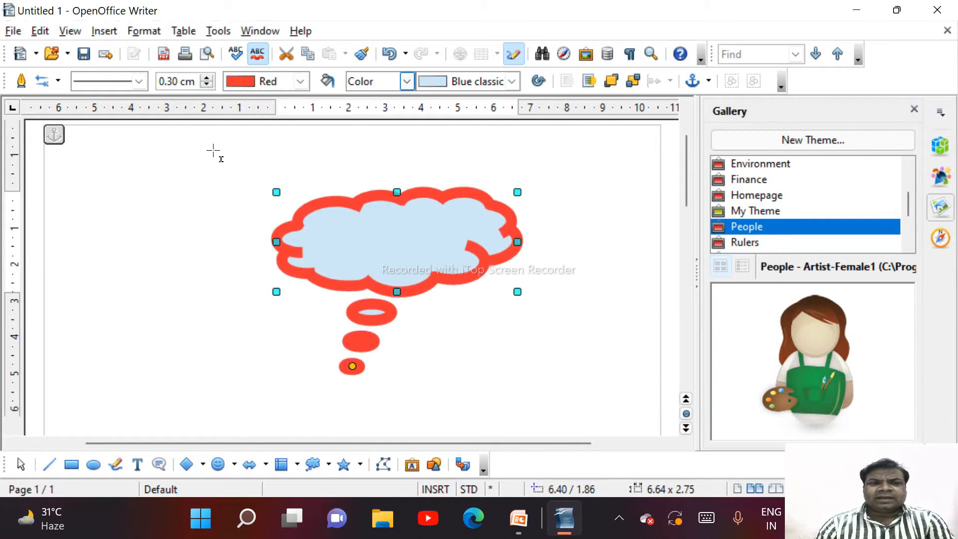
Try the Fine Dashed line style on the cloud callout's outline and change it to Line Style 9
{"action": "left_click", "coordinate": [139, 81]}
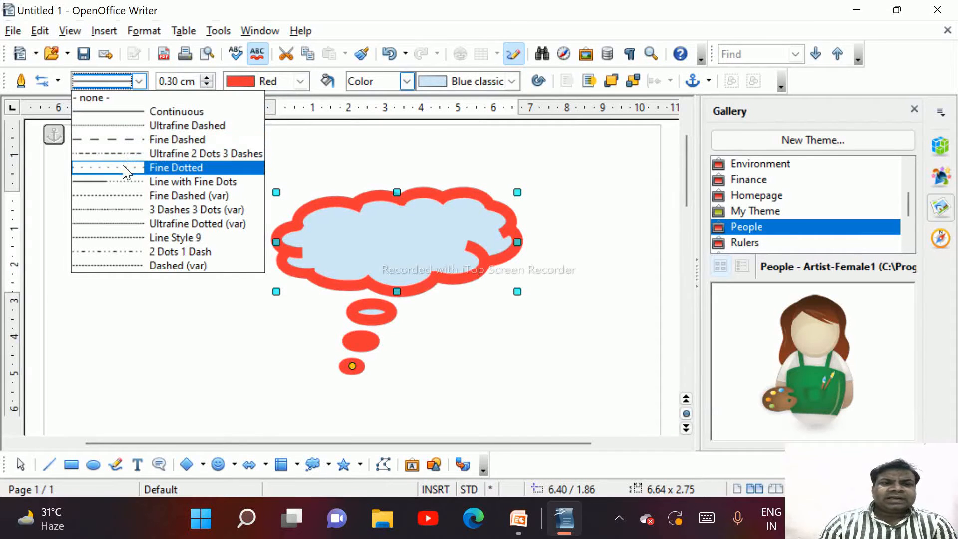
{"action": "left_click", "coordinate": [124, 146]}
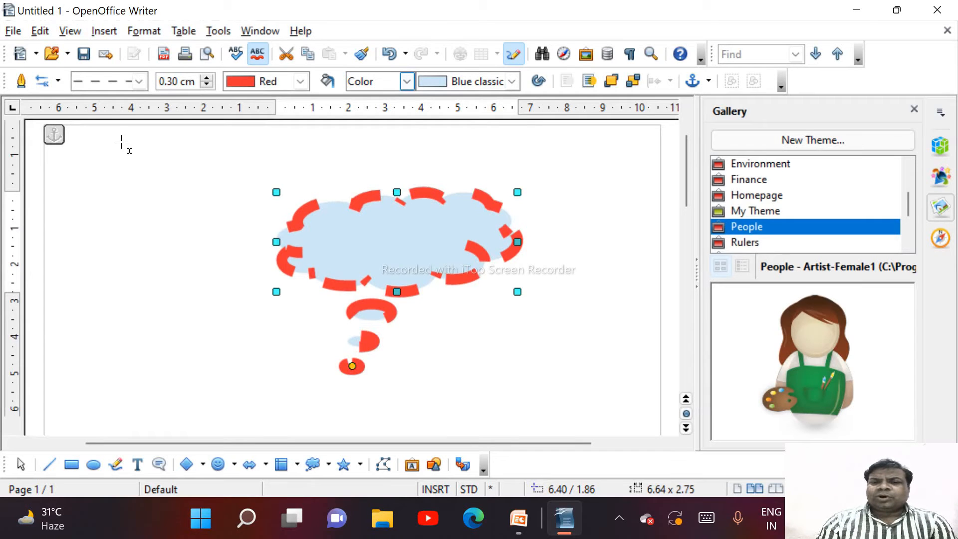
{"action": "left_click", "coordinate": [137, 82]}
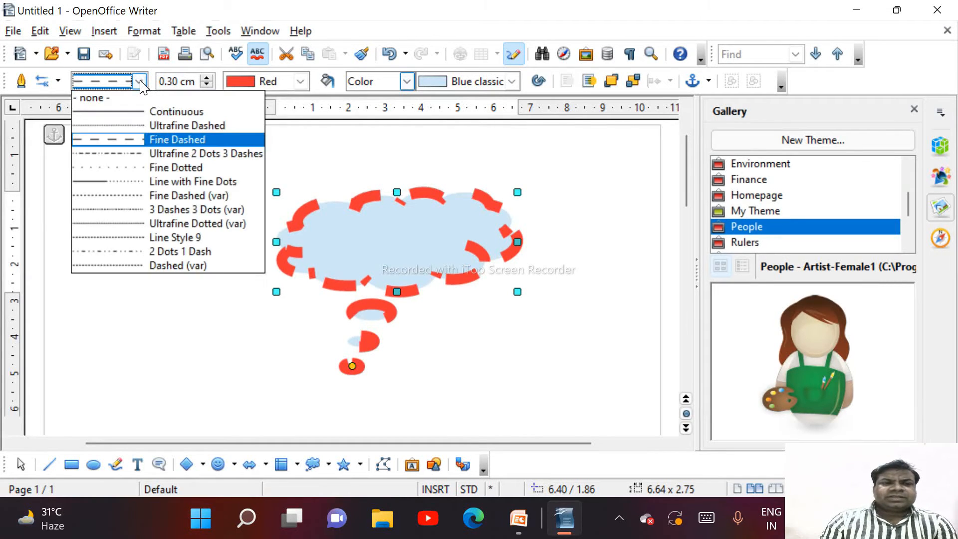
{"action": "left_click", "coordinate": [126, 237]}
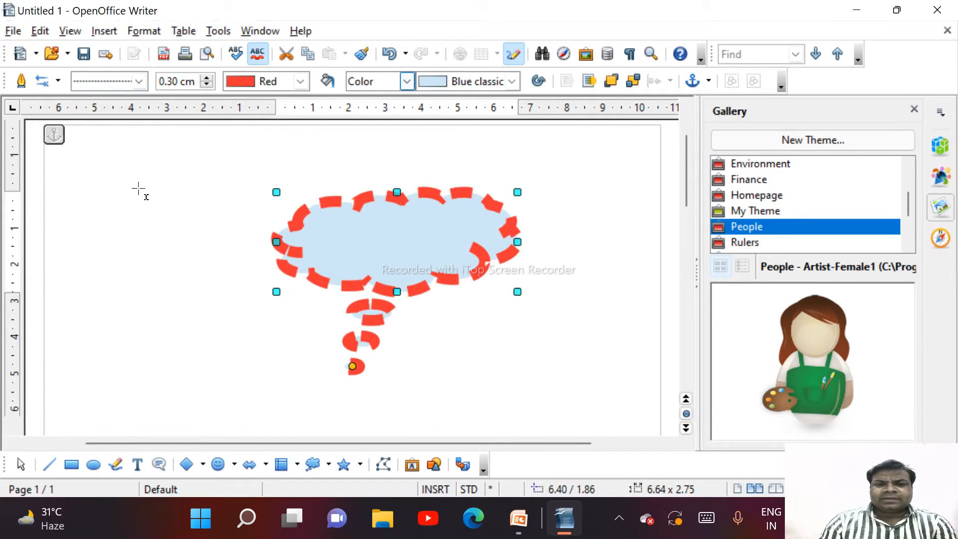
Change the cloud callout's outline to the Continuous line style with a width of 0.10 cm
{"action": "left_click", "coordinate": [140, 82]}
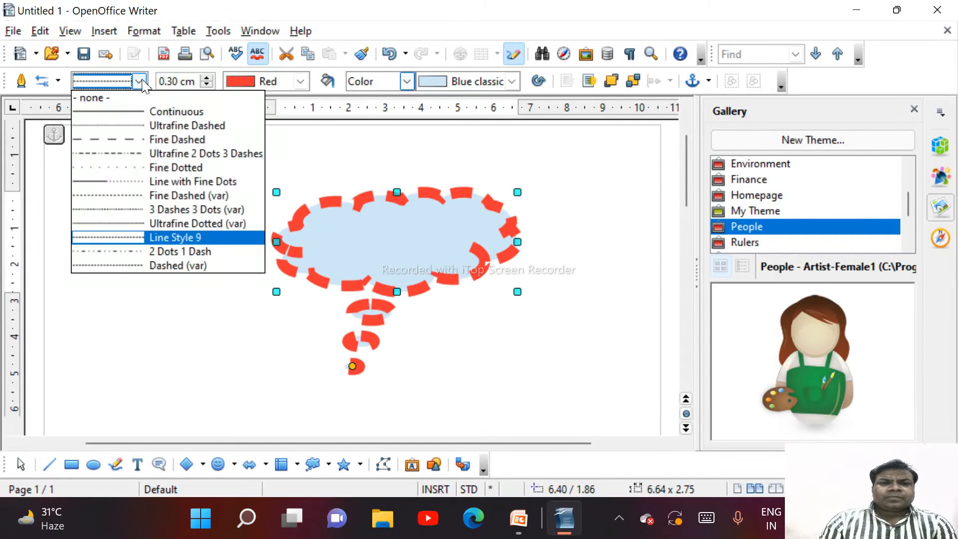
{"action": "left_click", "coordinate": [134, 118]}
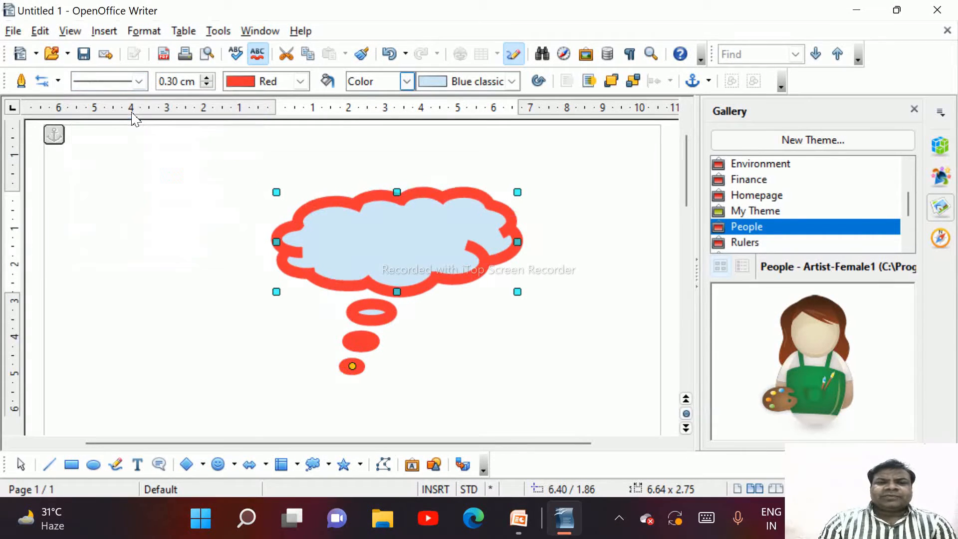
{"action": "left_click", "coordinate": [206, 85]}
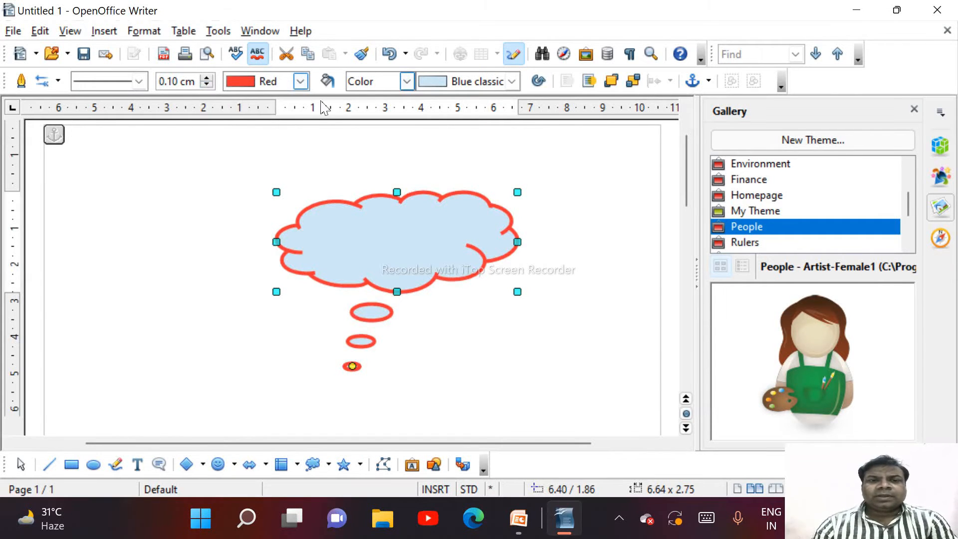
Try the Green 10 fill colour on the cloud callout and change it to Pale green
{"action": "left_click", "coordinate": [407, 82]}
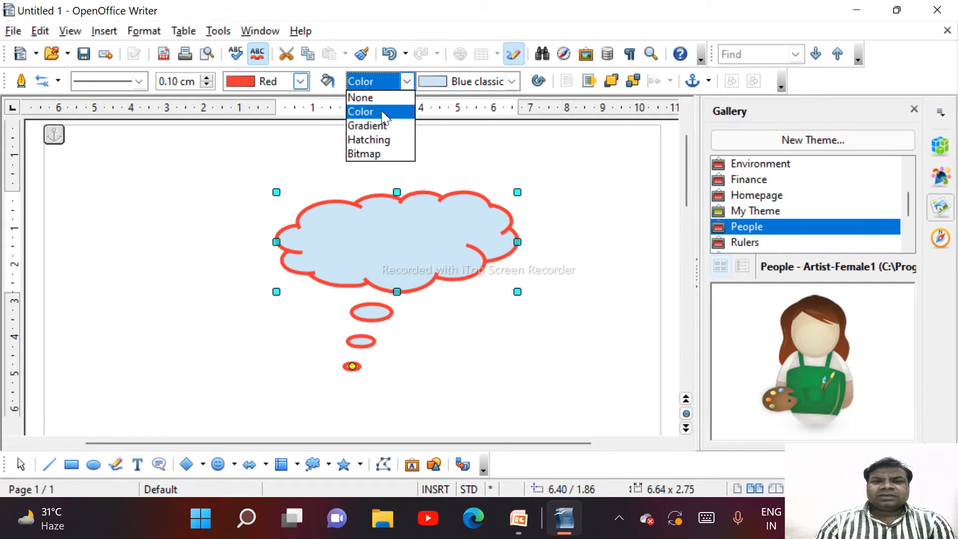
{"action": "left_click", "coordinate": [511, 84]}
{"action": "left_click", "coordinate": [511, 83]}
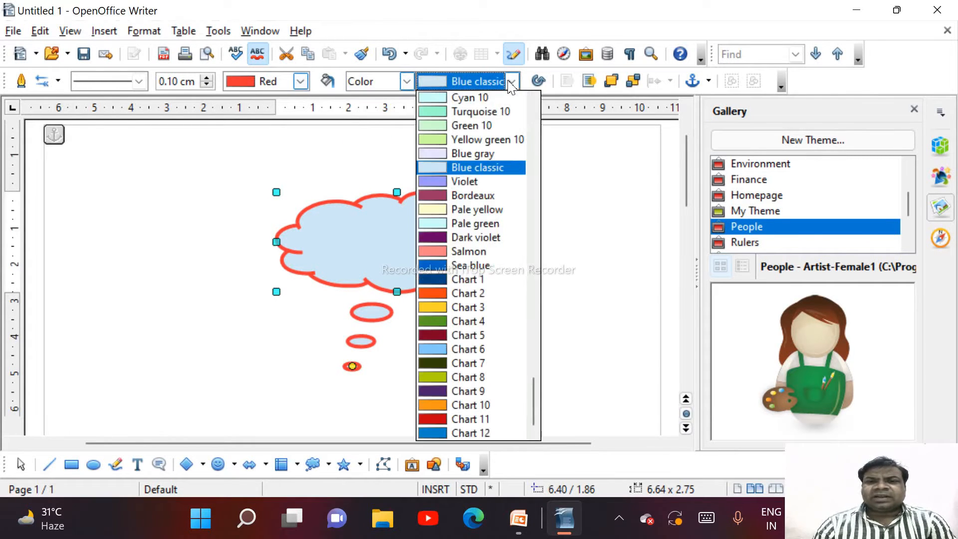
{"action": "left_click", "coordinate": [444, 126]}
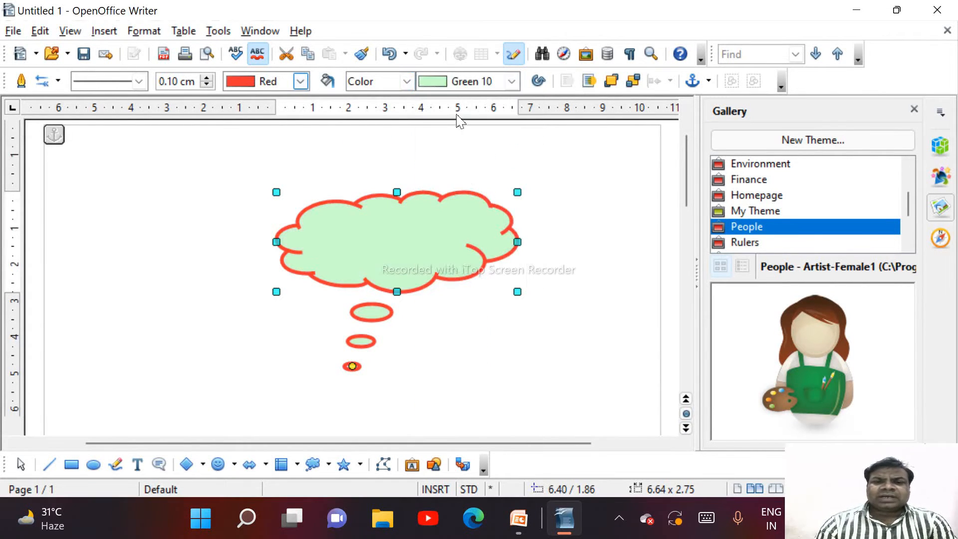
{"action": "left_click", "coordinate": [511, 83]}
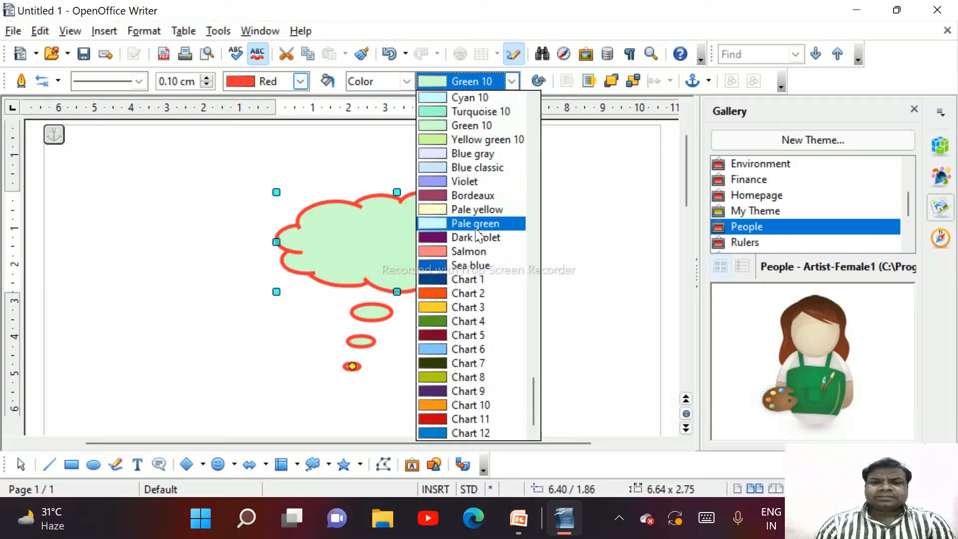
{"action": "left_click", "coordinate": [476, 224]}
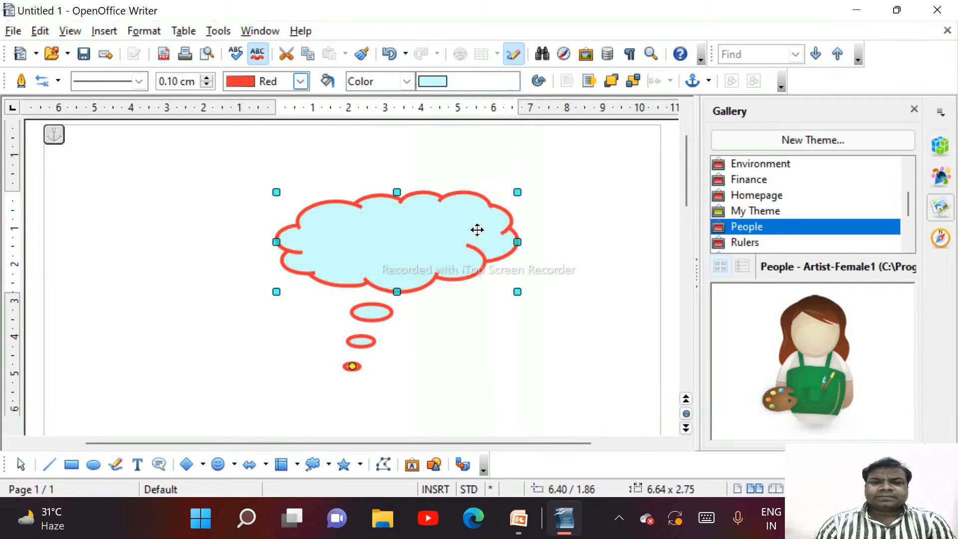
Give the cloud callout a gradient fill, trying Orange Gradient 1 and settling on Green Gradient 2
{"action": "left_click", "coordinate": [407, 81]}
{"action": "left_click", "coordinate": [384, 125]}
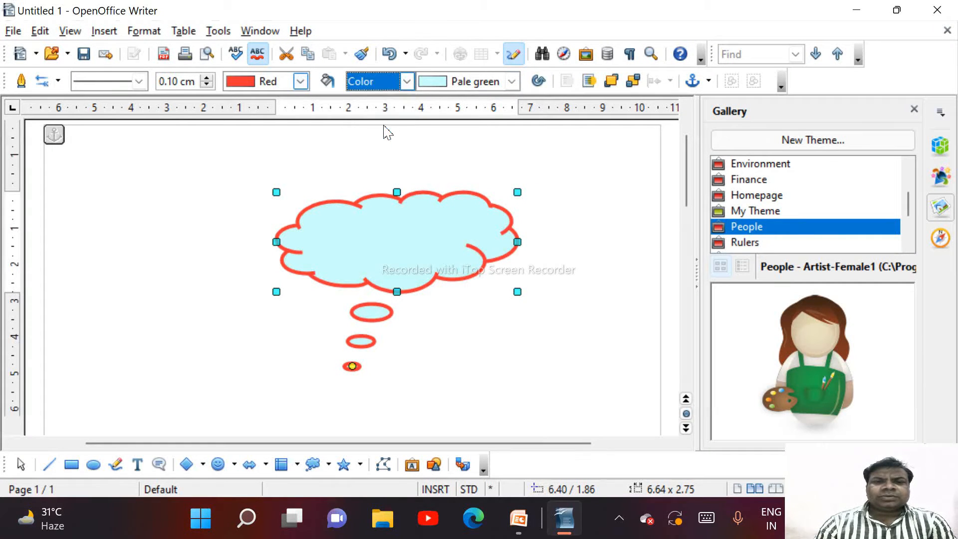
{"action": "left_click", "coordinate": [513, 81]}
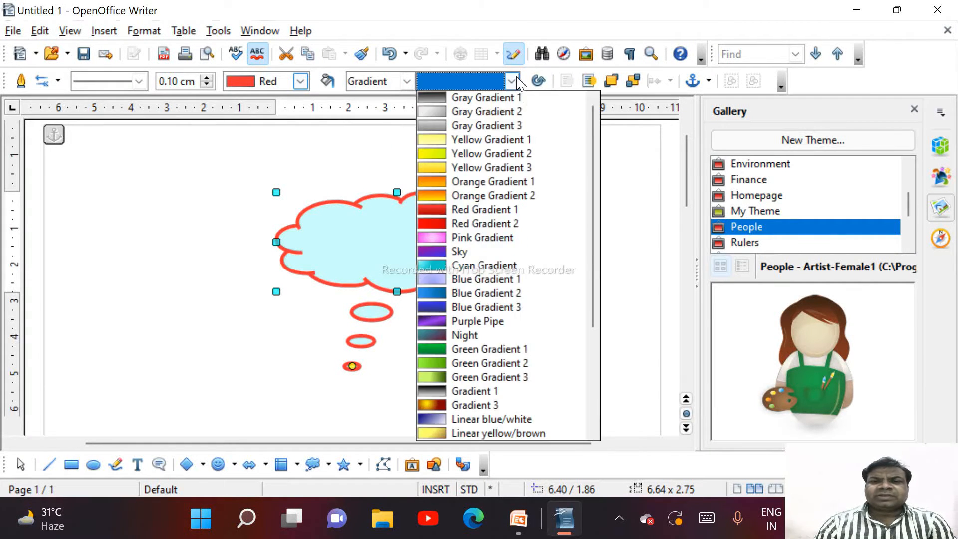
{"action": "left_click", "coordinate": [449, 183]}
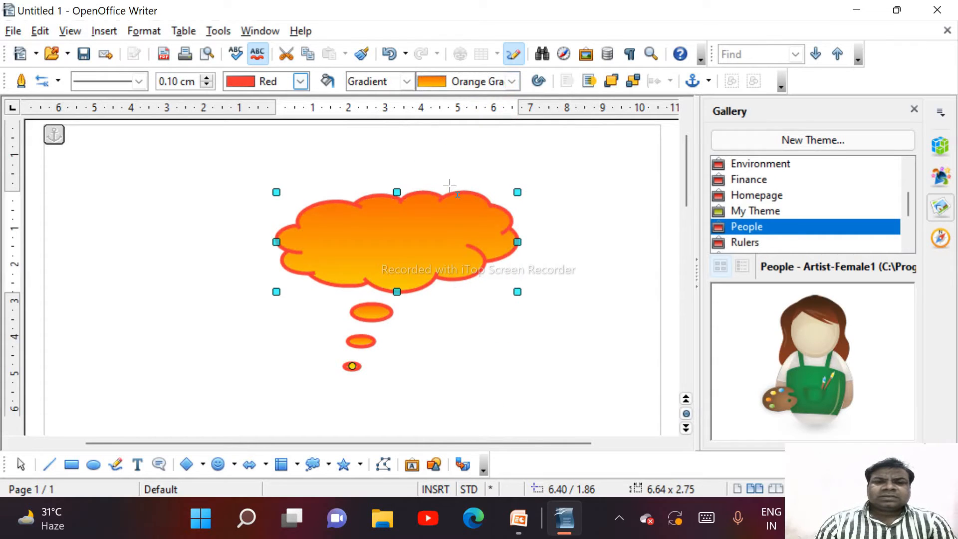
{"action": "left_click", "coordinate": [512, 81]}
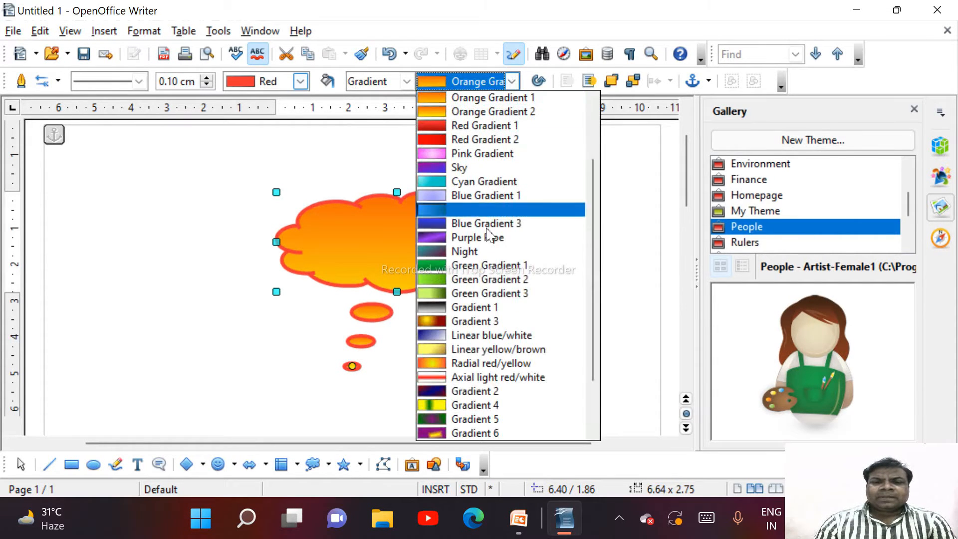
{"action": "left_click", "coordinate": [454, 281]}
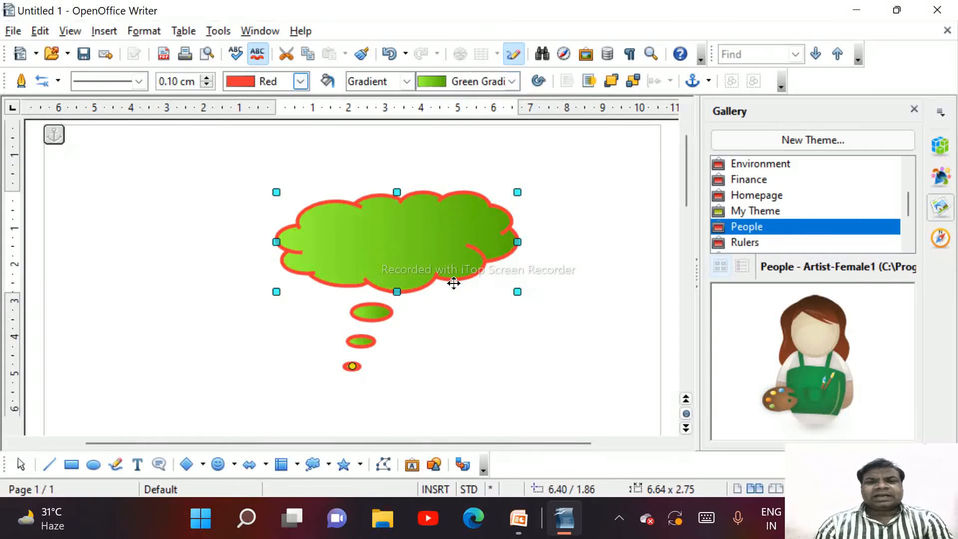
Try to rotate the cloud callout clockwise about its centre
{"action": "left_click", "coordinate": [539, 85]}
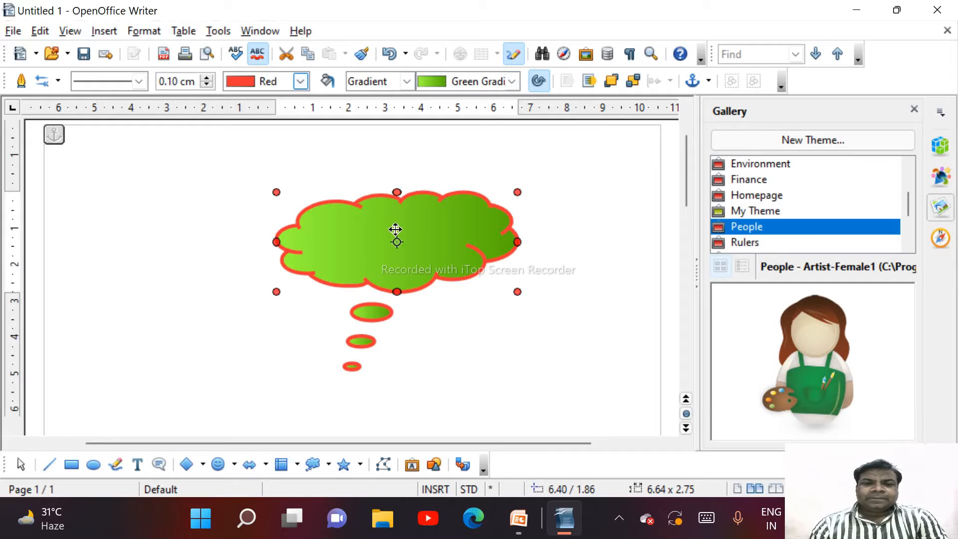
{"action": "mouse_move", "coordinate": [394, 249]}
{"action": "left_mouse_down"}
{"action": "mouse_move", "coordinate": [375, 250]}
{"action": "mouse_move", "coordinate": [398, 250]}
{"action": "left_mouse_up"}
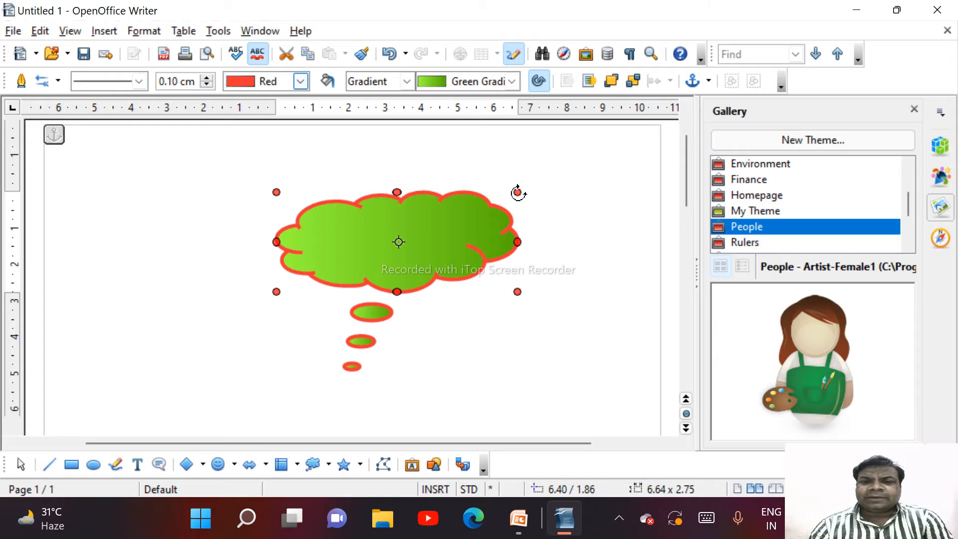
{"action": "left_click_drag", "start_coordinate": [518, 194], "coordinate": [553, 253]}
{"action": "right_click", "coordinate": [552, 259]}
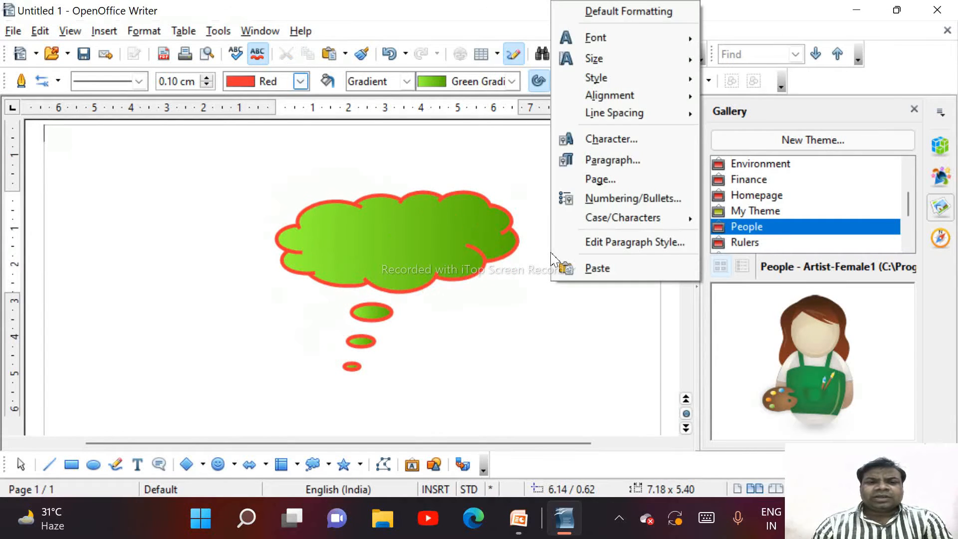
{"action": "left_click", "coordinate": [514, 288]}
Rotate the cloud callout clockwise about its centre so that its right end tilts downward, and reselect it
{"action": "left_click", "coordinate": [487, 246]}
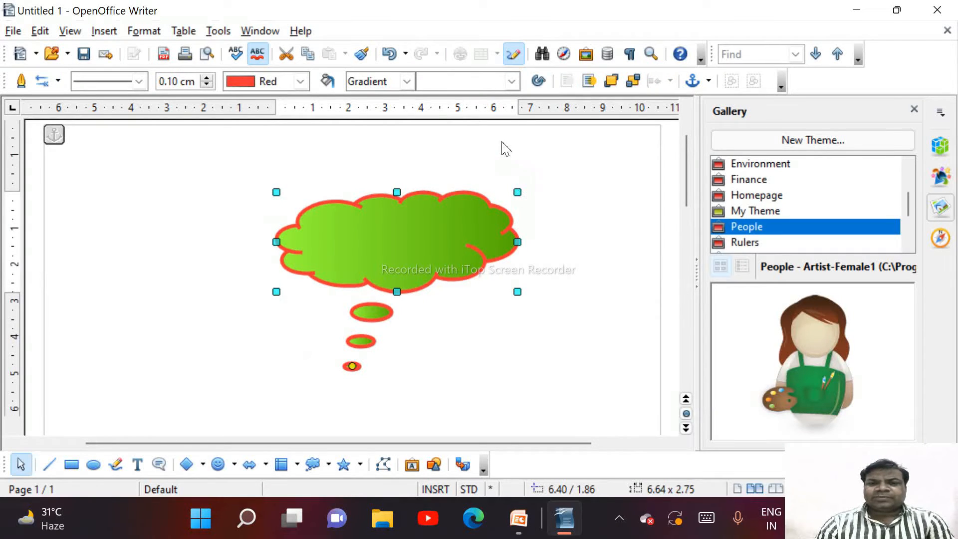
{"action": "left_click", "coordinate": [537, 82]}
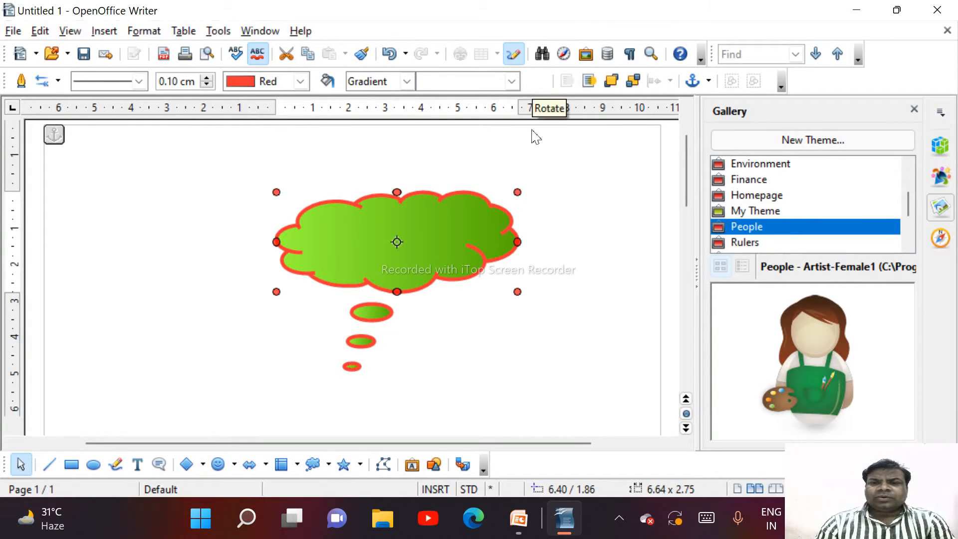
{"action": "left_click_drag", "start_coordinate": [517, 193], "coordinate": [555, 258]}
{"action": "left_click", "coordinate": [575, 266]}
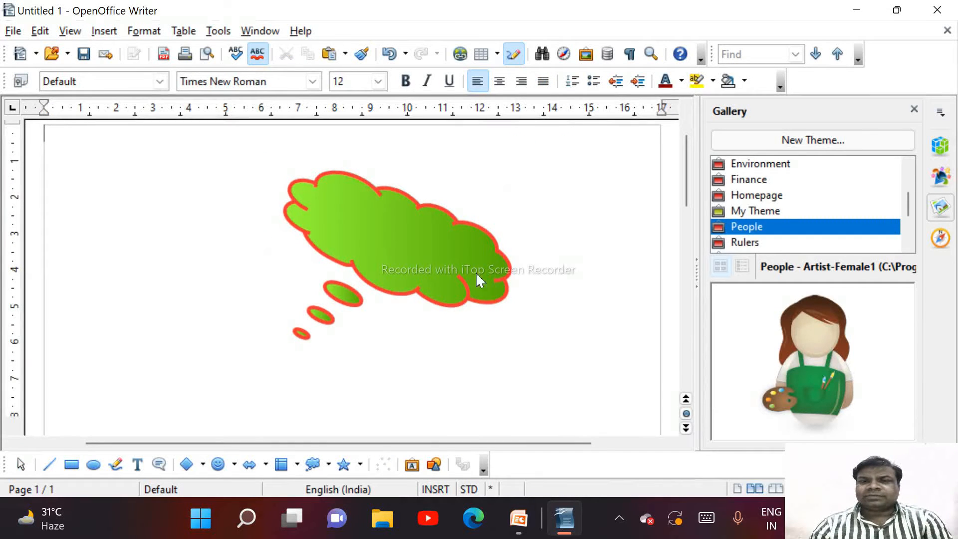
{"action": "left_click", "coordinate": [459, 268]}
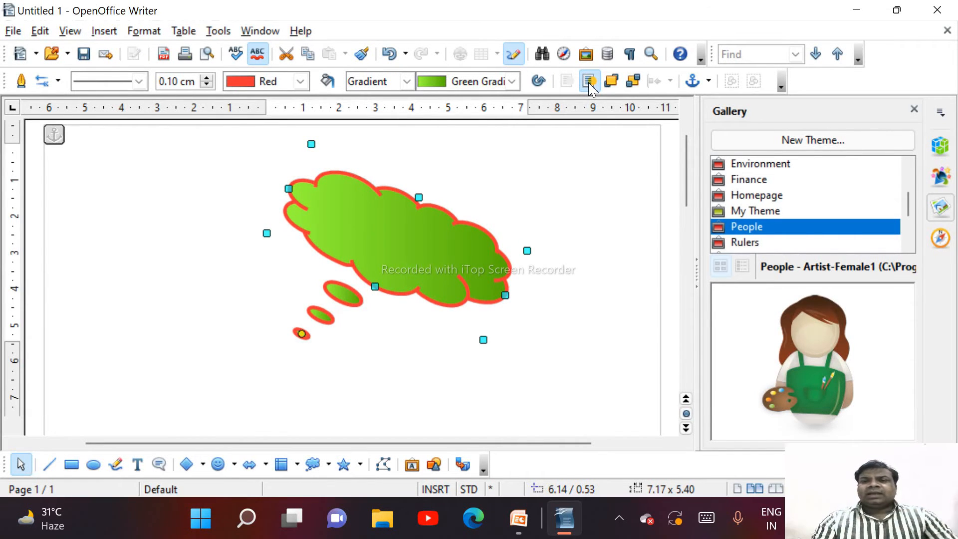
Switch to the PowerPoint presentation and check the unit's topic list on slide 1
{"action": "left_click", "coordinate": [519, 519]}
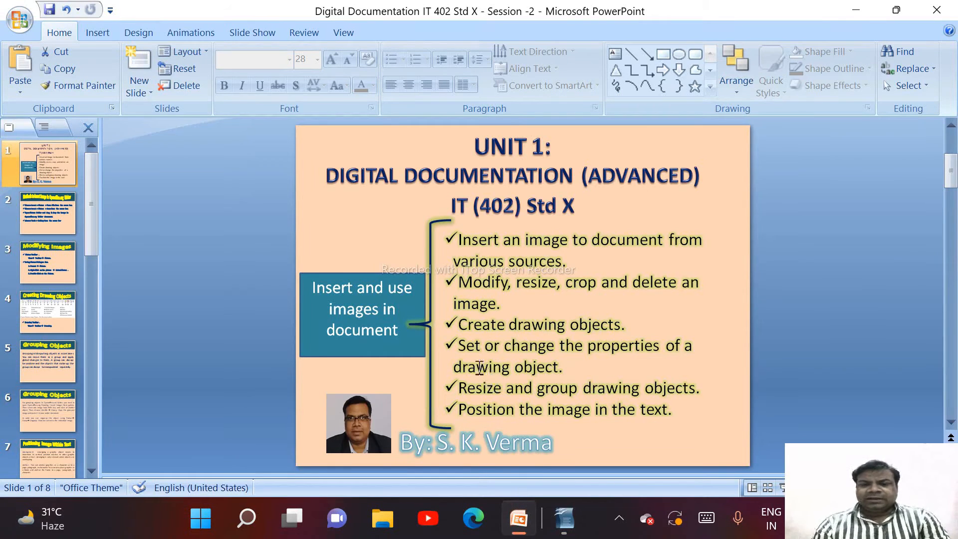
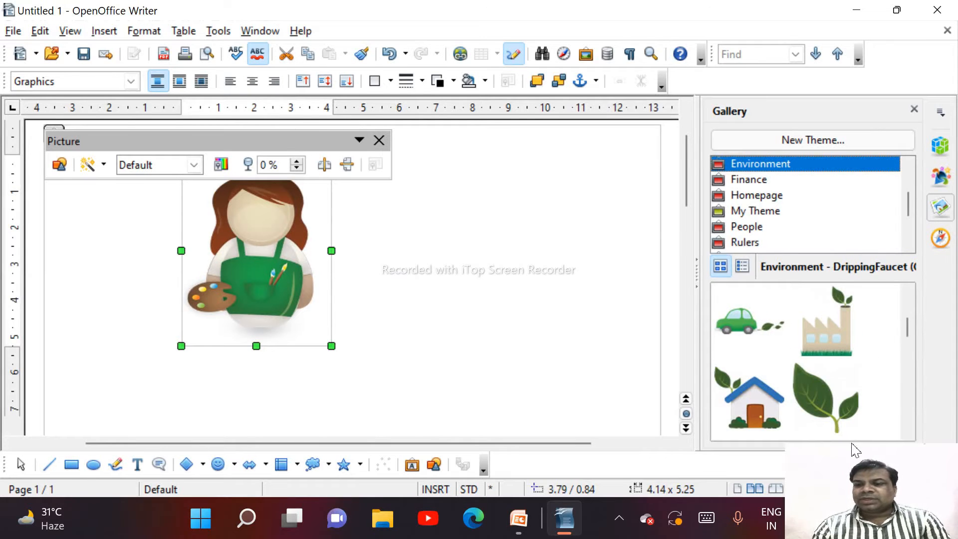
Insert the GreenHouse image from the Environment theme, shrink it to about 3.37 x 3.01 cm and place it right of the artist picture
{"action": "left_click_drag", "start_coordinate": [754, 394], "coordinate": [573, 349]}
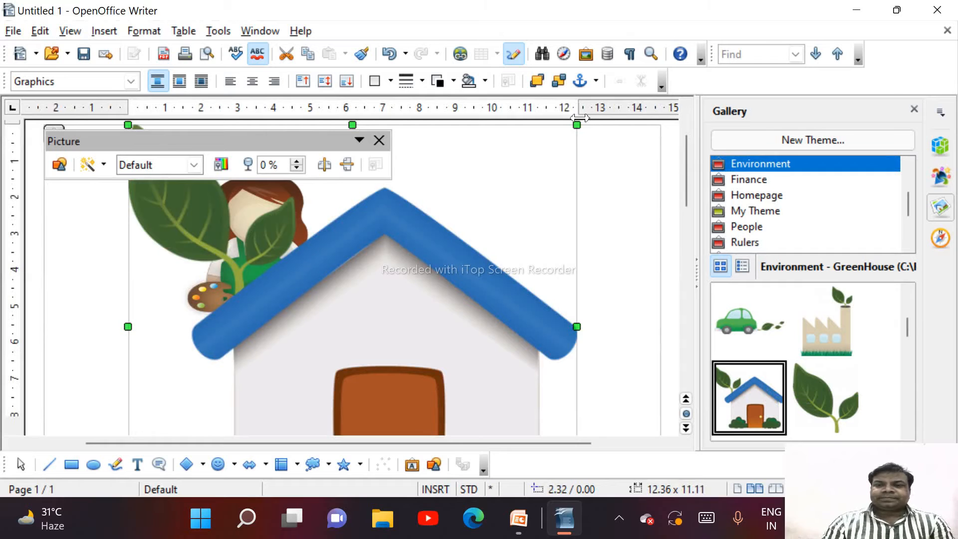
{"action": "left_click_drag", "start_coordinate": [576, 126], "coordinate": [325, 385]}
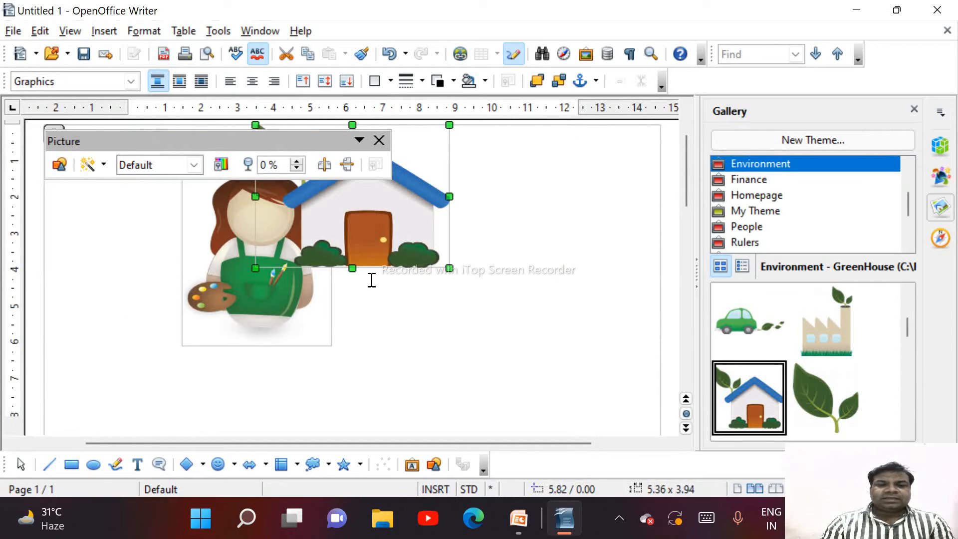
{"action": "left_click_drag", "start_coordinate": [449, 269], "coordinate": [467, 325]}
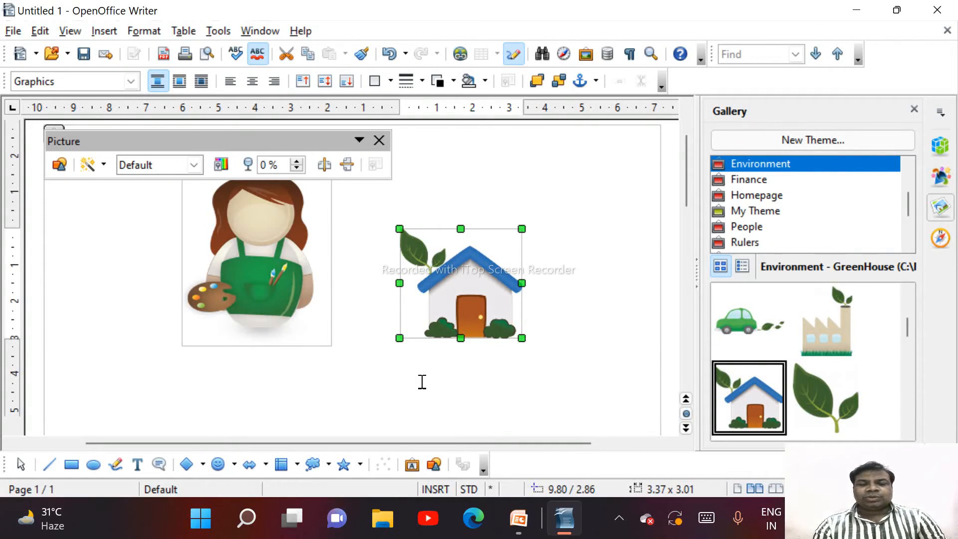
Cut the house image and the artist image from the Writer document
{"action": "left_click", "coordinate": [297, 318]}
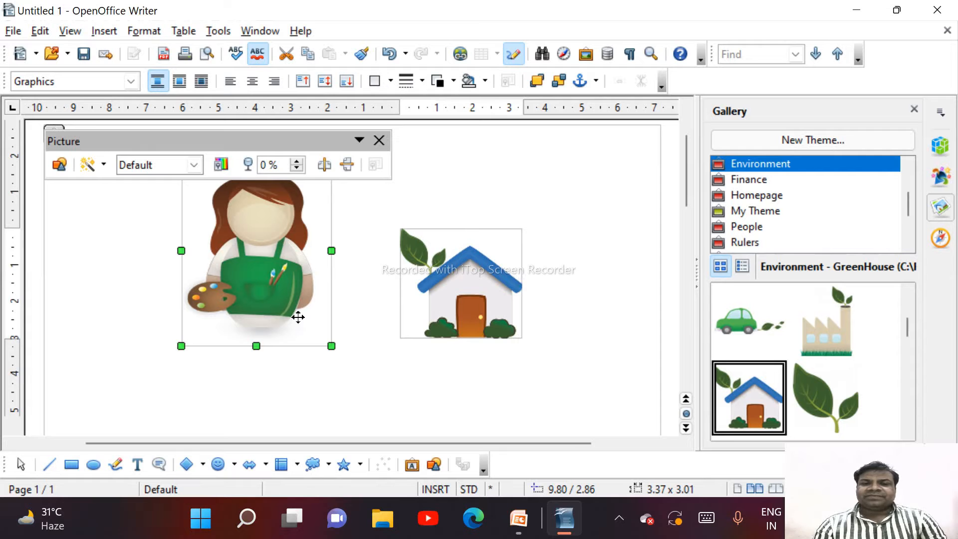
{"action": "left_click", "coordinate": [428, 318]}
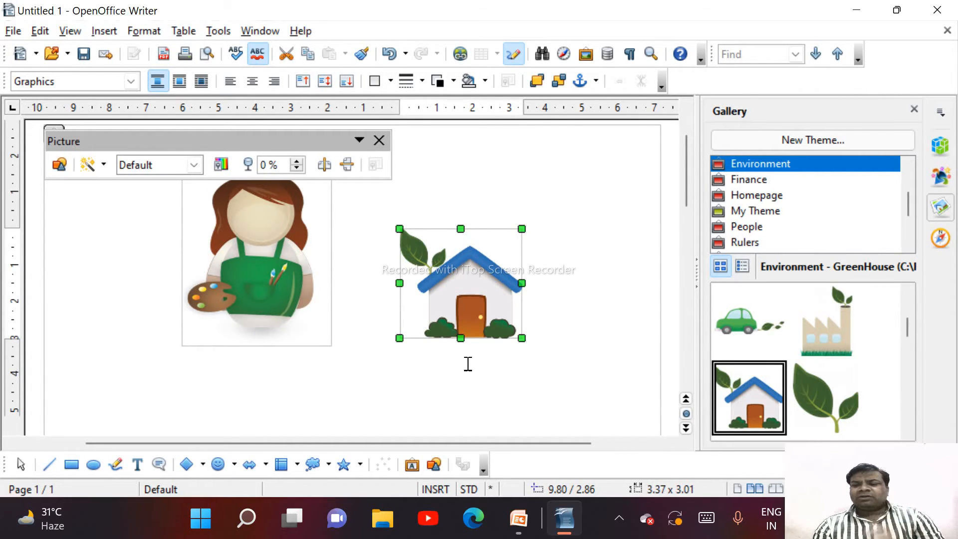
{"action": "key", "text": "ctrl+x"}
{"action": "left_click", "coordinate": [244, 256]}
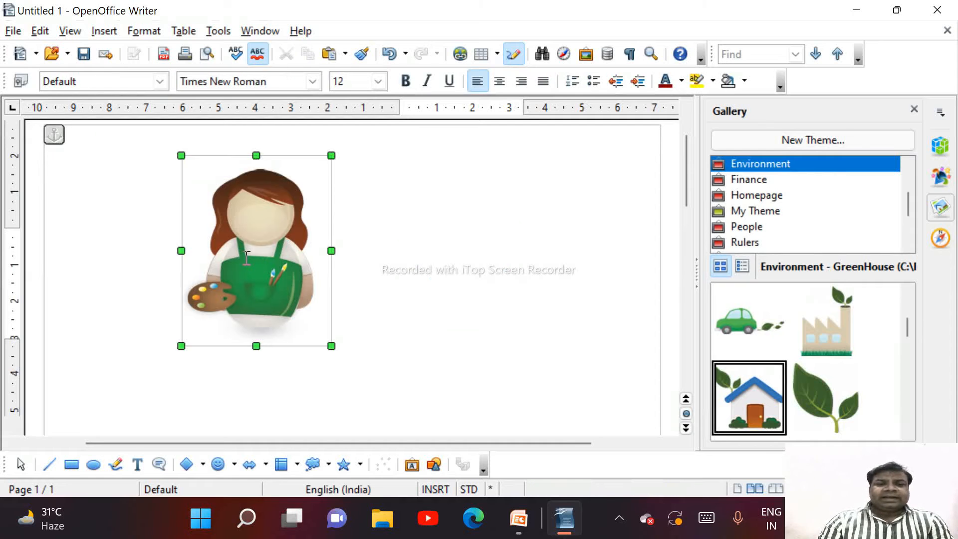
{"action": "key", "text": "ctrl+x"}
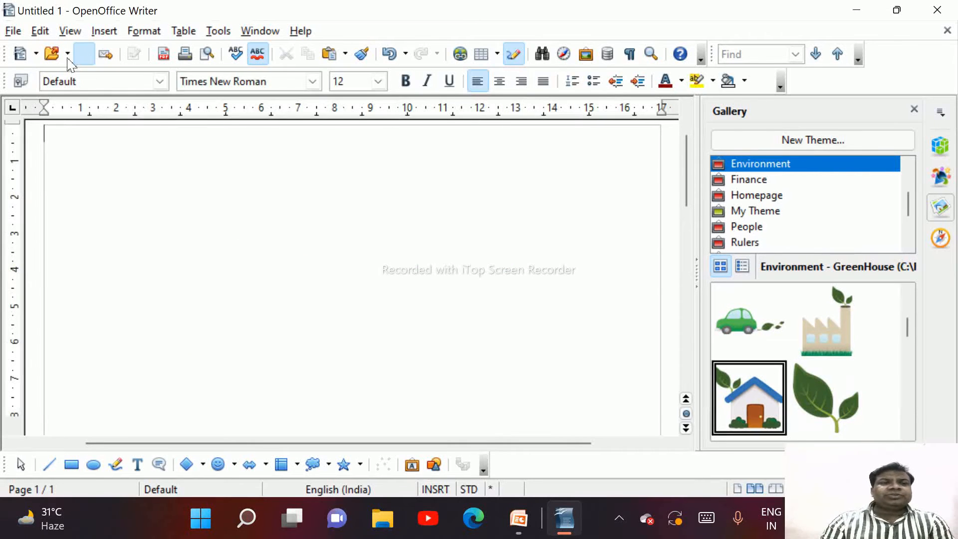
Create a new Drawing document, switching to OpenOffice Draw
{"action": "left_click", "coordinate": [15, 34]}
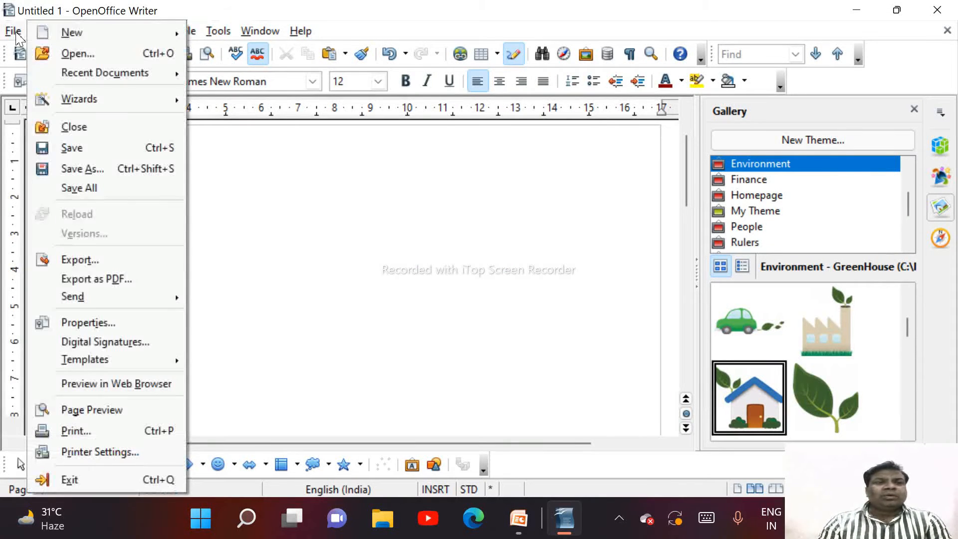
{"action": "mouse_move", "coordinate": [69, 36]}
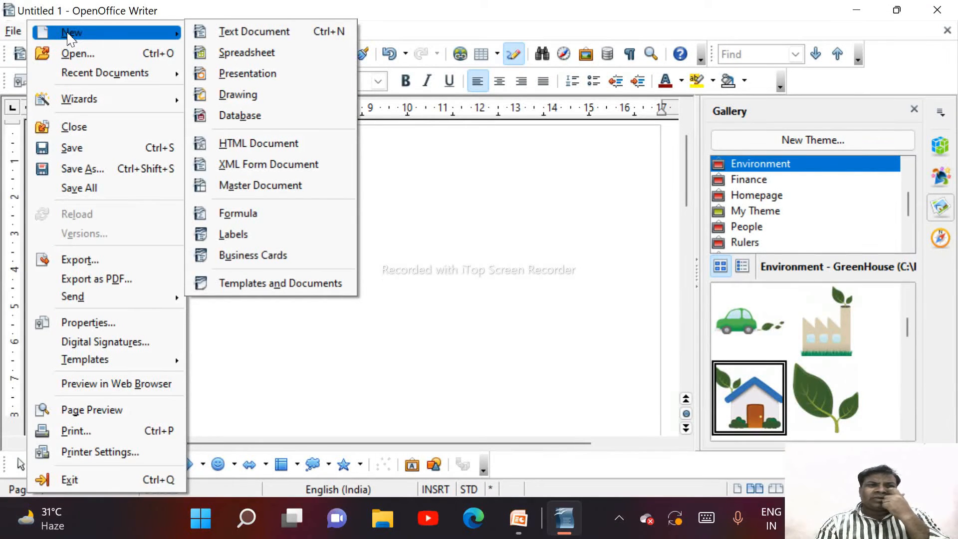
{"action": "left_click", "coordinate": [256, 95]}
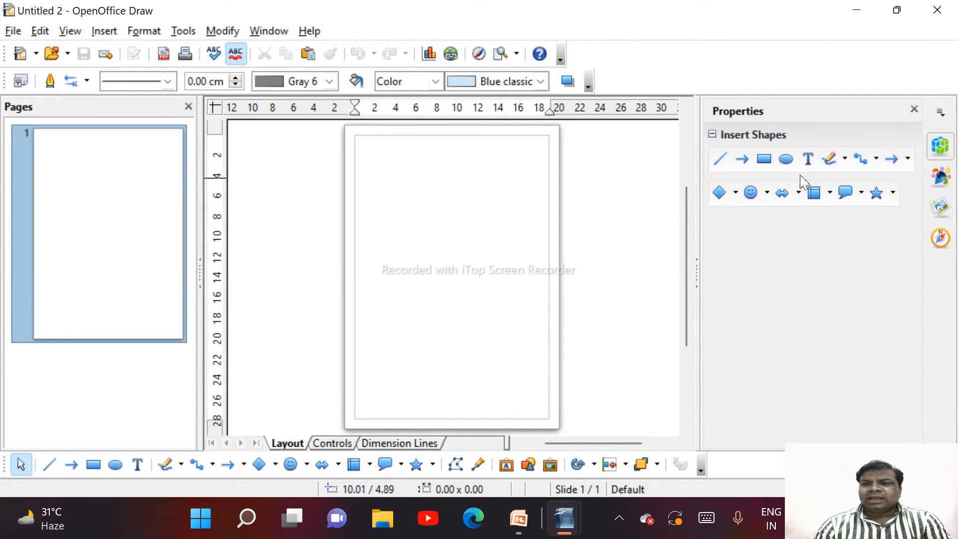
Insert the GreenHouse image from the gallery's Environment theme and place it in the upper-left area of the drawing page
{"action": "left_click", "coordinate": [941, 206]}
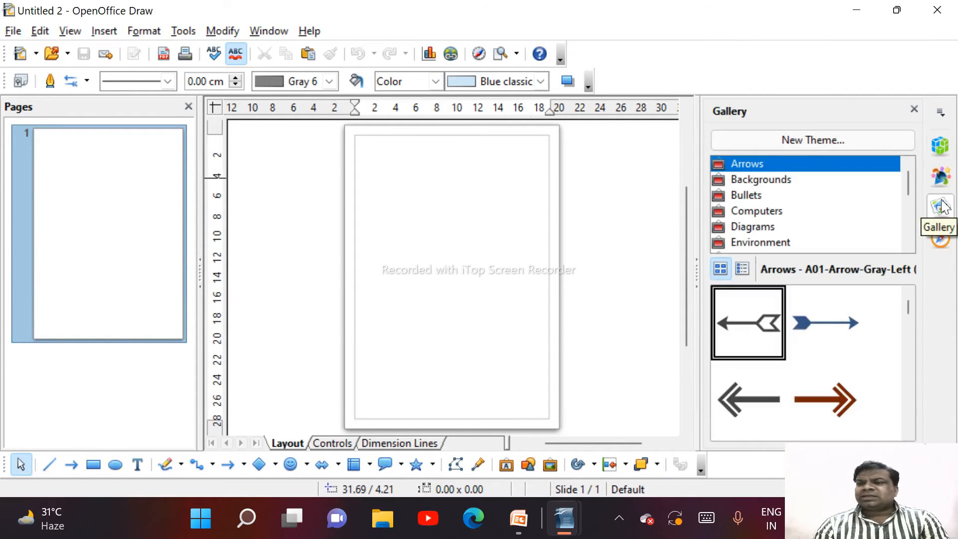
{"action": "left_click", "coordinate": [760, 243]}
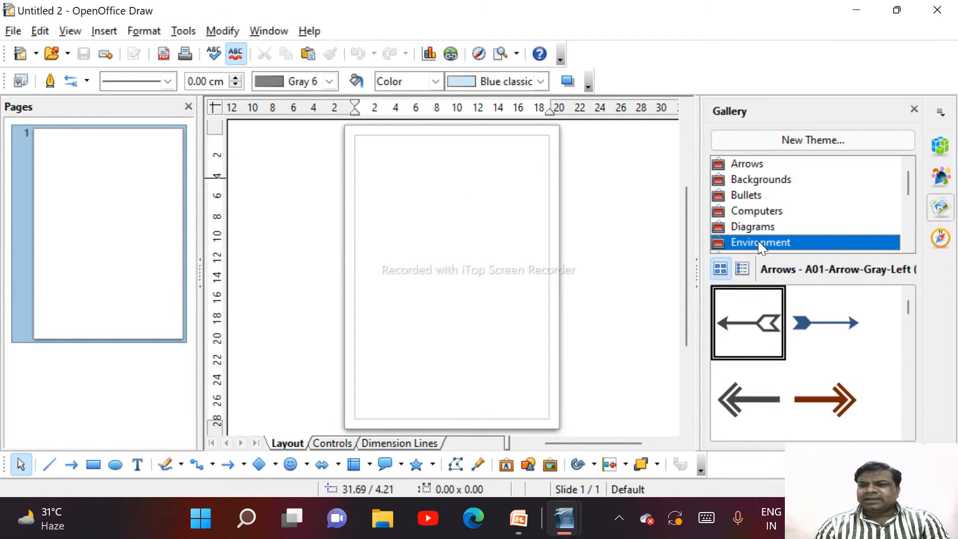
{"action": "scroll", "coordinate": [908, 192], "scroll_direction": "down", "scroll_amount": 3}
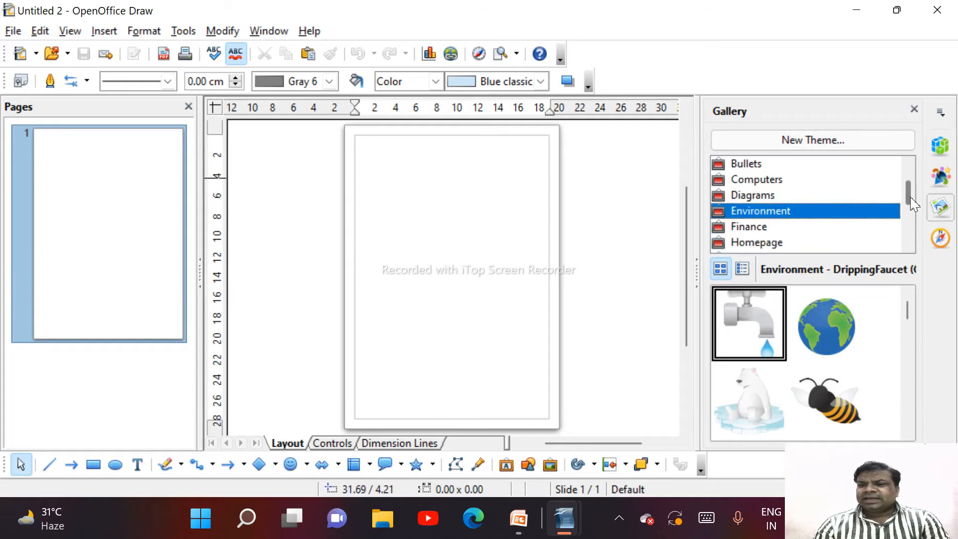
{"action": "left_click_drag", "start_coordinate": [909, 318], "coordinate": [913, 347]}
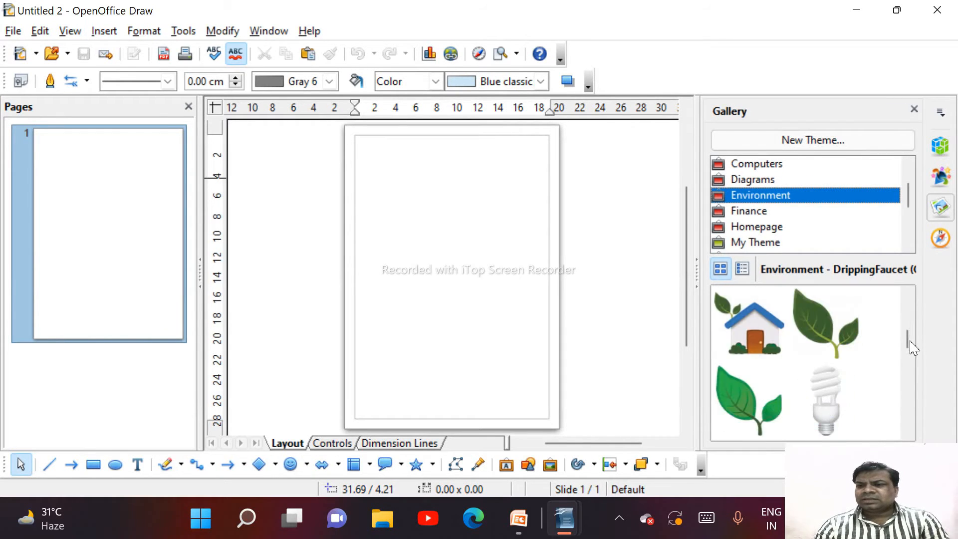
{"action": "left_click_drag", "start_coordinate": [754, 331], "coordinate": [507, 306]}
{"action": "left_click_drag", "start_coordinate": [566, 247], "coordinate": [414, 183]}
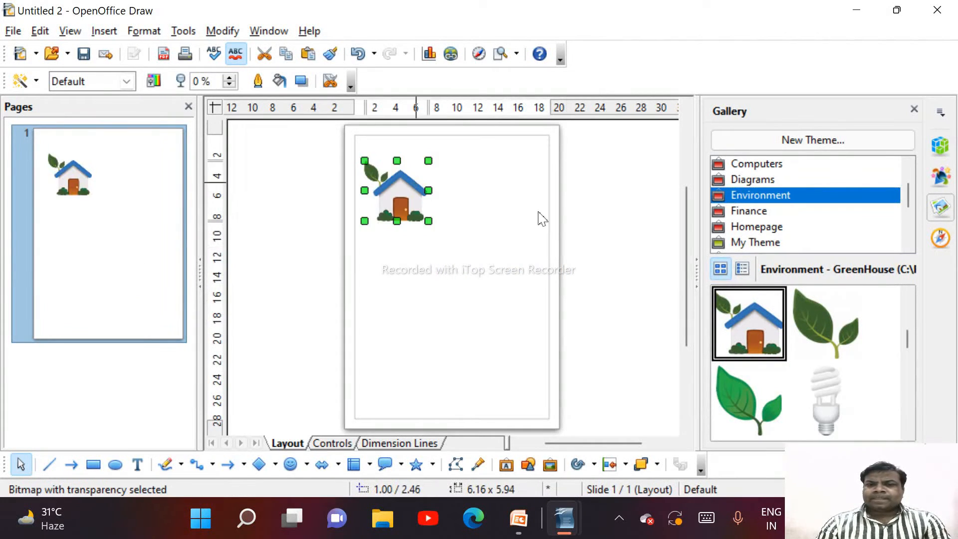
Insert the Artist-Female2 image from the gallery's People theme onto the drawing page, below and right of the house
{"action": "left_click", "coordinate": [856, 232]}
{"action": "left_click", "coordinate": [508, 261]}
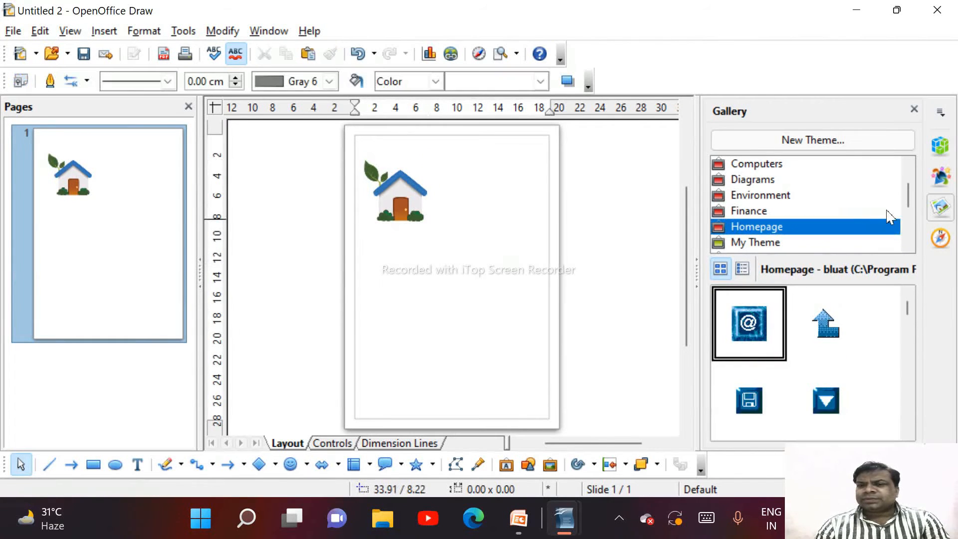
{"action": "left_click_drag", "start_coordinate": [907, 199], "coordinate": [906, 208]}
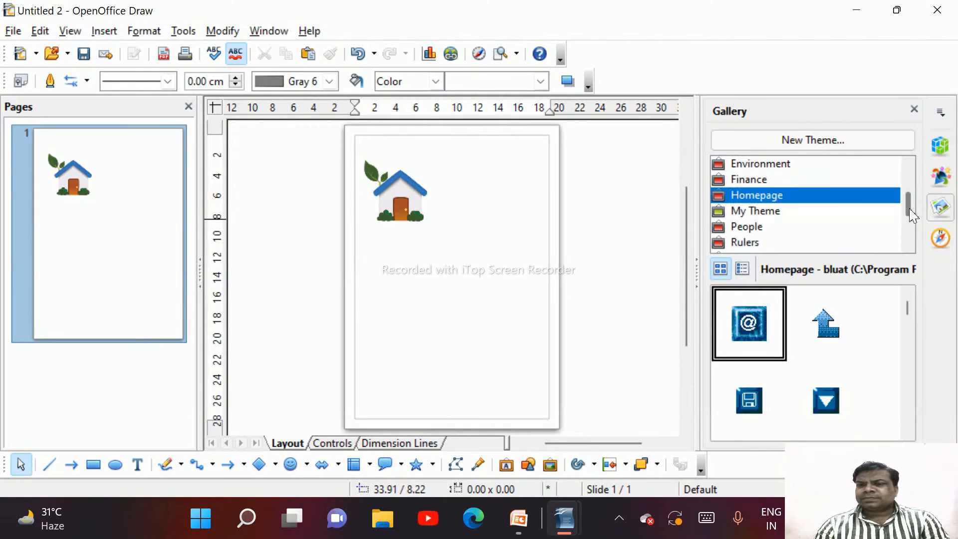
{"action": "left_click", "coordinate": [750, 228]}
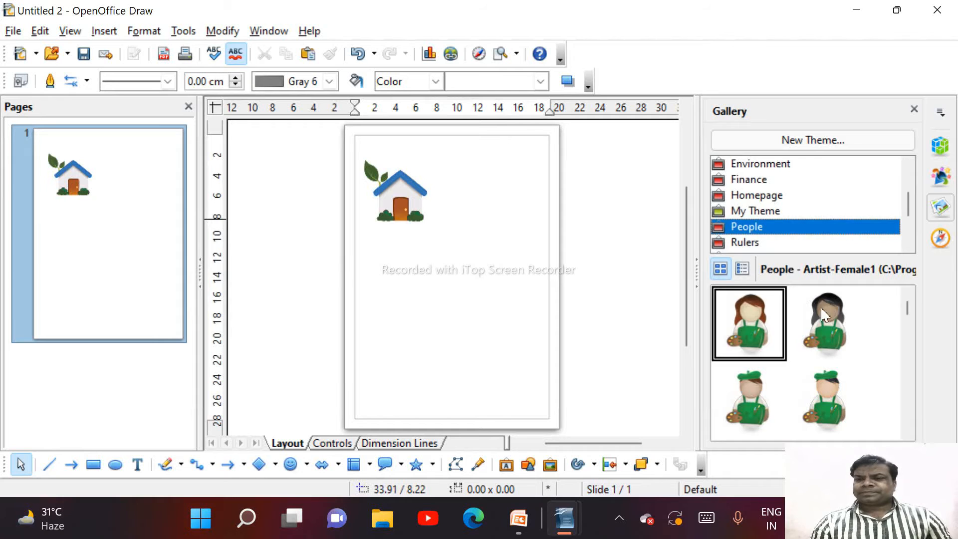
{"action": "left_click_drag", "start_coordinate": [828, 315], "coordinate": [527, 322]}
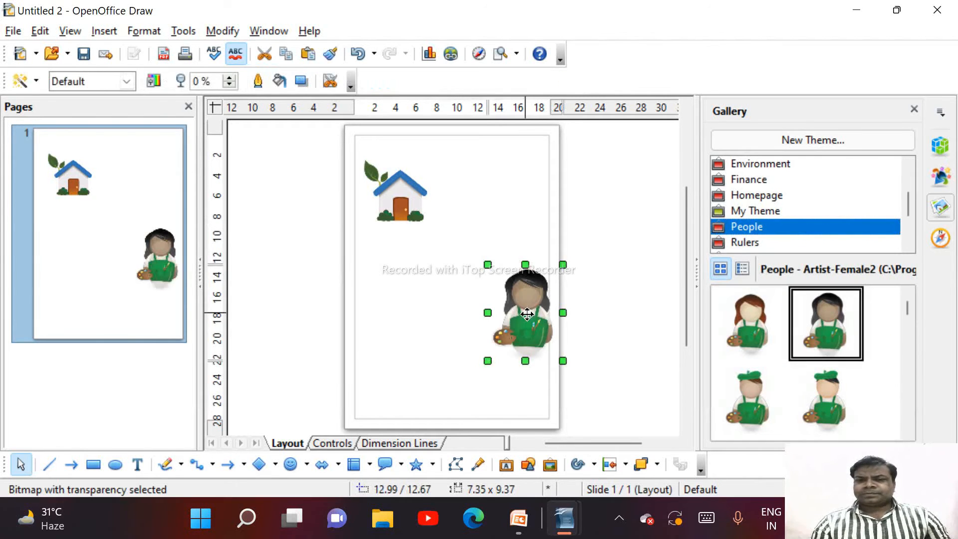
Shrink the artist image to about 4.71 x 7.23 cm and line it up beside the house image
{"action": "left_click_drag", "start_coordinate": [564, 265], "coordinate": [488, 198]}
{"action": "left_click_drag", "start_coordinate": [419, 209], "coordinate": [419, 231]}
{"action": "left_click_drag", "start_coordinate": [483, 219], "coordinate": [482, 235]}
{"action": "left_click", "coordinate": [485, 252]}
{"action": "left_click", "coordinate": [492, 294]}
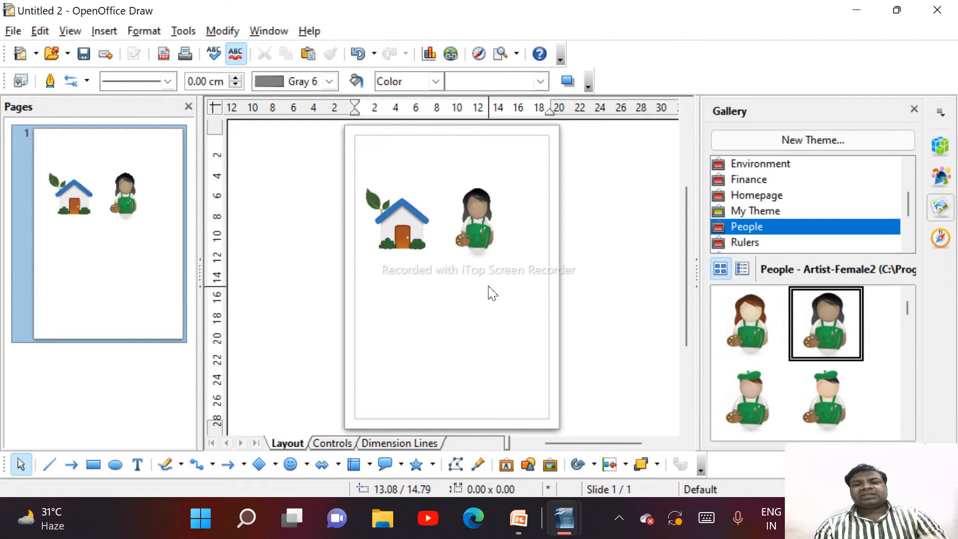
Copy the house and artist images together from the drawing and paste them into the Untitled 1 document, switching to OpenOffice Writer
{"action": "left_click", "coordinate": [482, 250]}
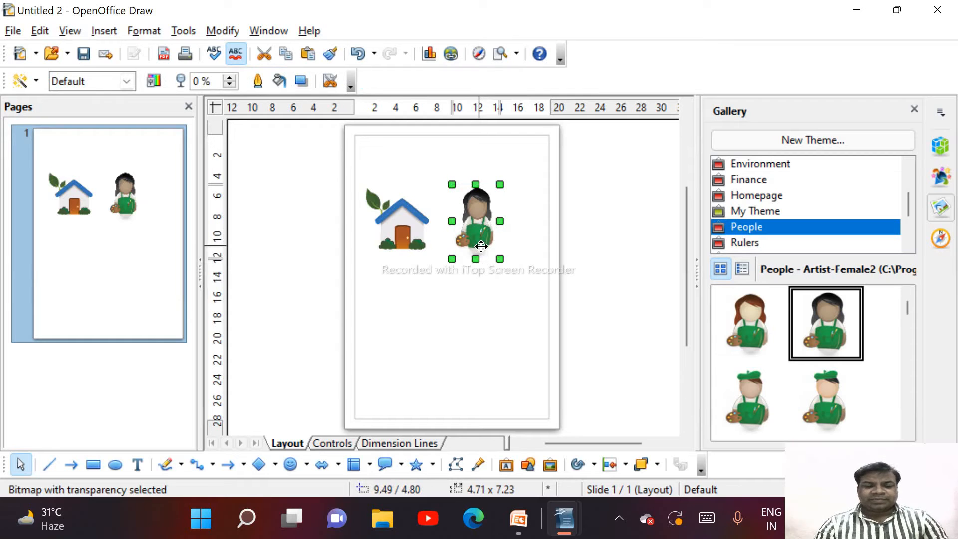
{"action": "left_click", "coordinate": [404, 232], "text": "shift"}
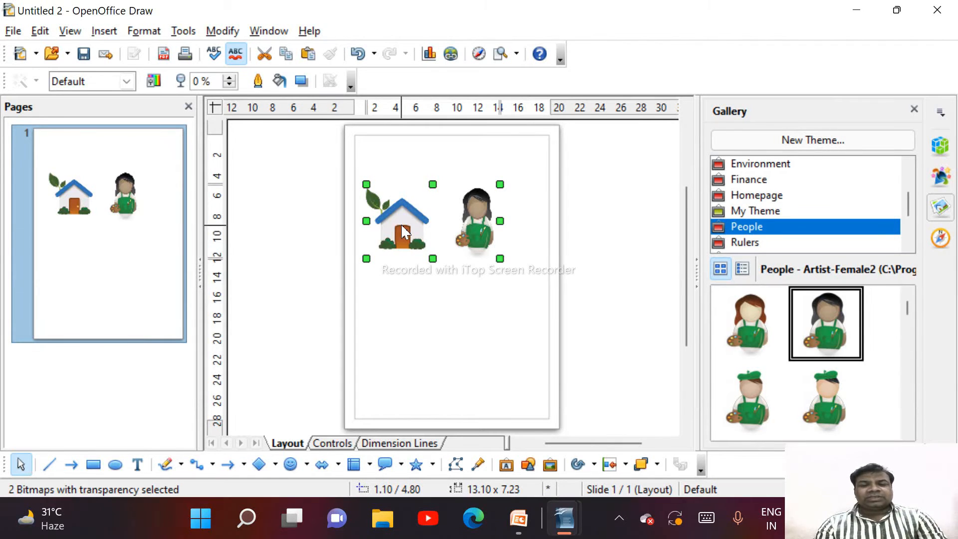
{"action": "left_click", "coordinate": [570, 521]}
{"action": "left_click", "coordinate": [483, 455]}
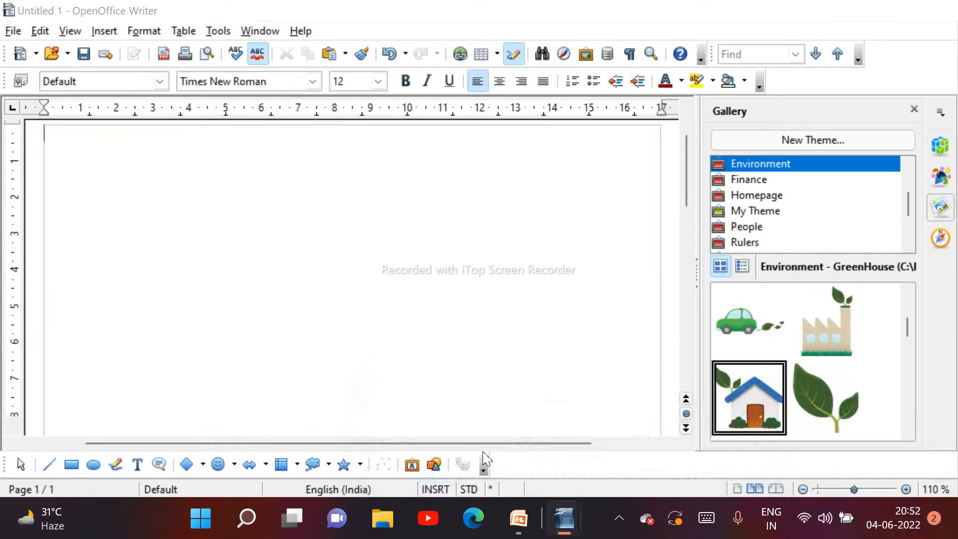
{"action": "key", "text": "ctrl+v"}
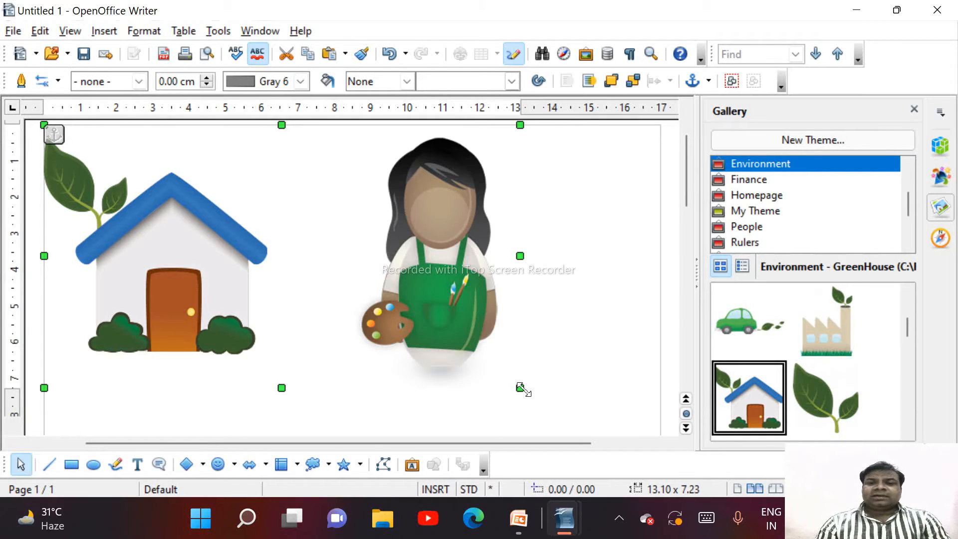
Shrink the pasted image group to about 8.06 x 4.07 cm and move it away from the page's upper-left corner
{"action": "left_click_drag", "start_coordinate": [520, 387], "coordinate": [475, 335]}
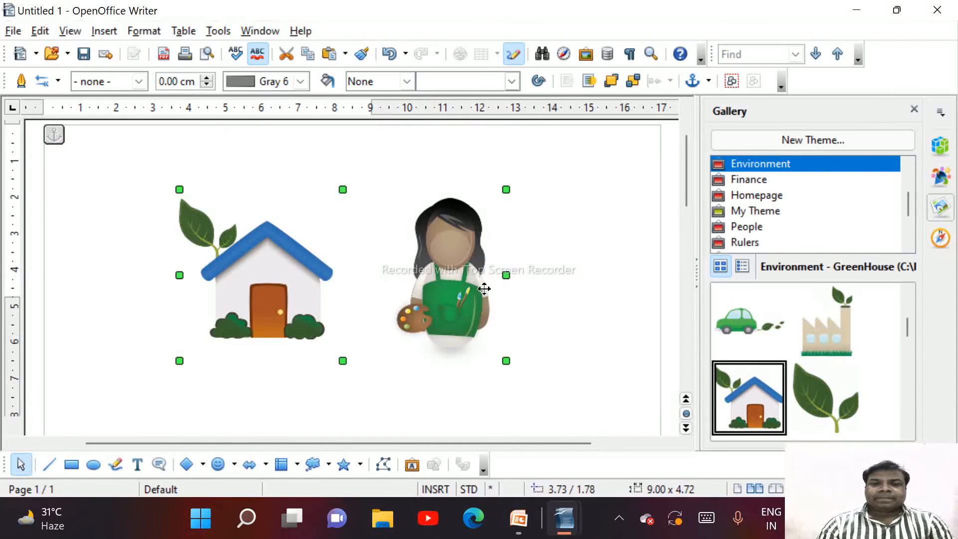
{"action": "left_click_drag", "start_coordinate": [507, 190], "coordinate": [473, 213]}
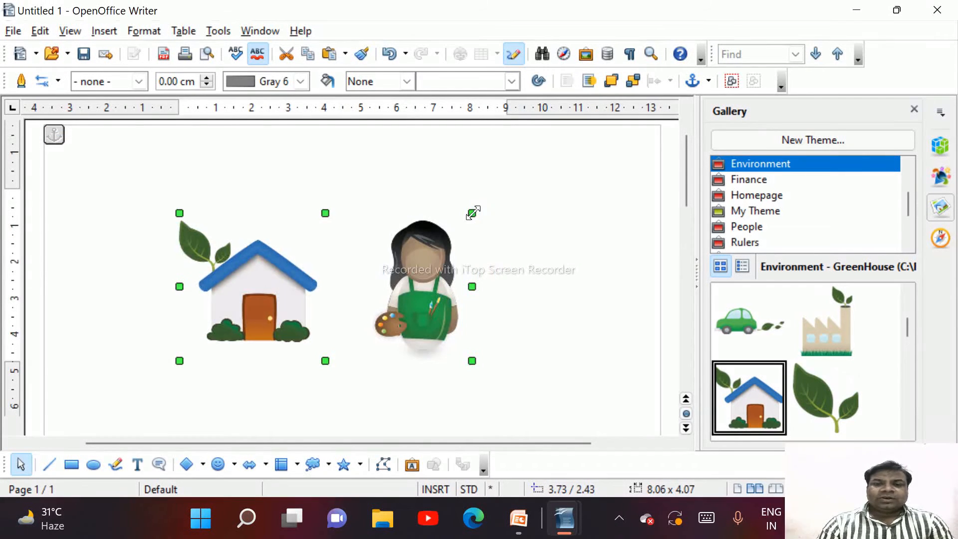
{"action": "double_click", "coordinate": [423, 263]}
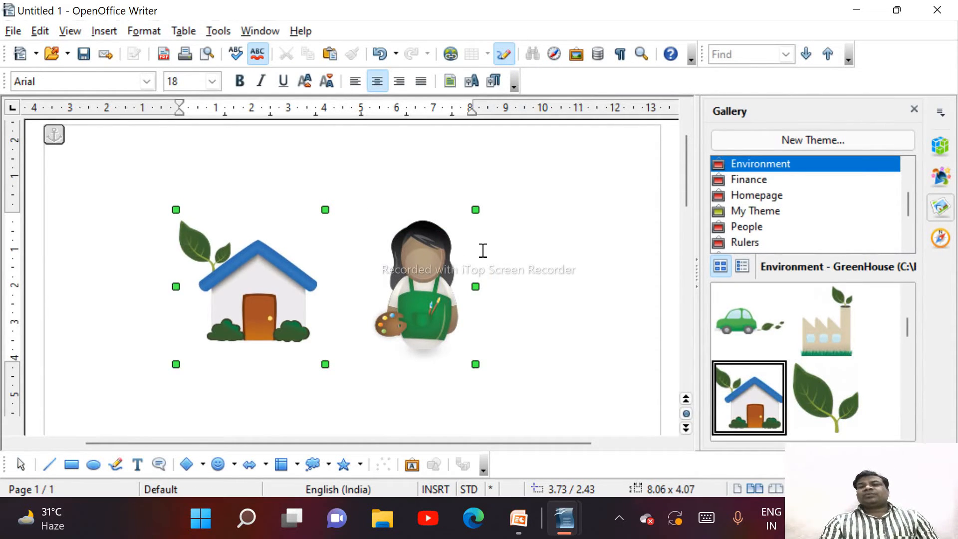
{"action": "left_click", "coordinate": [445, 242]}
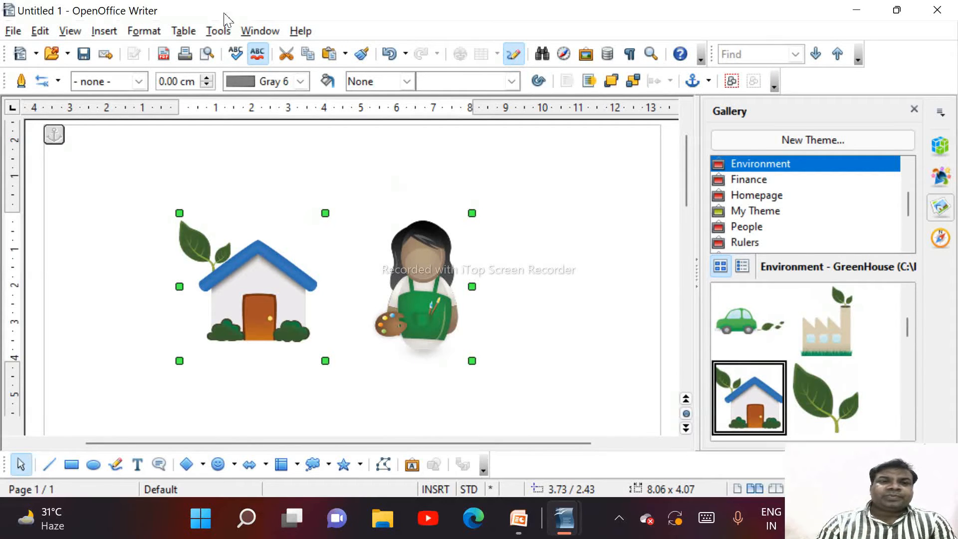
Ungroup the pasted images and check that the artist and the house can be selected separately
{"action": "left_click", "coordinate": [144, 33]}
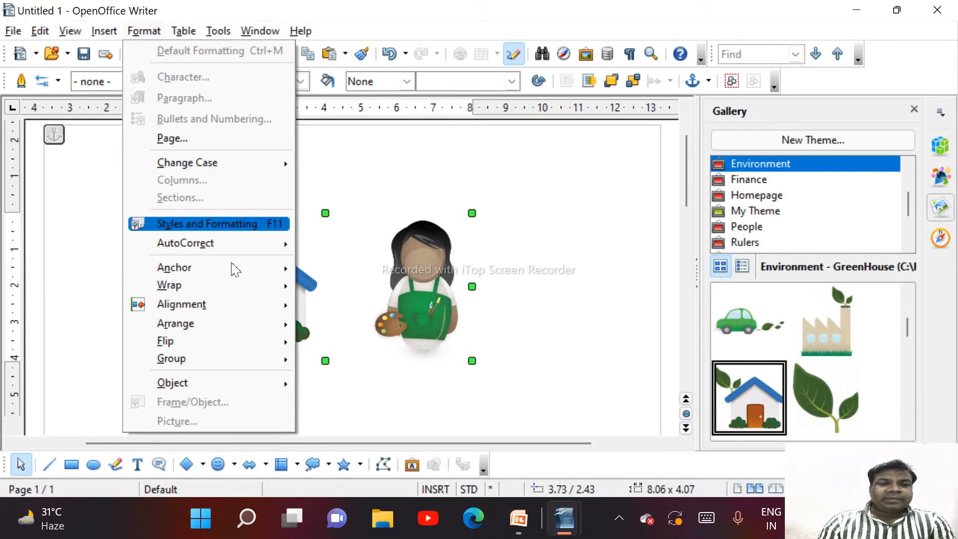
{"action": "mouse_move", "coordinate": [242, 365]}
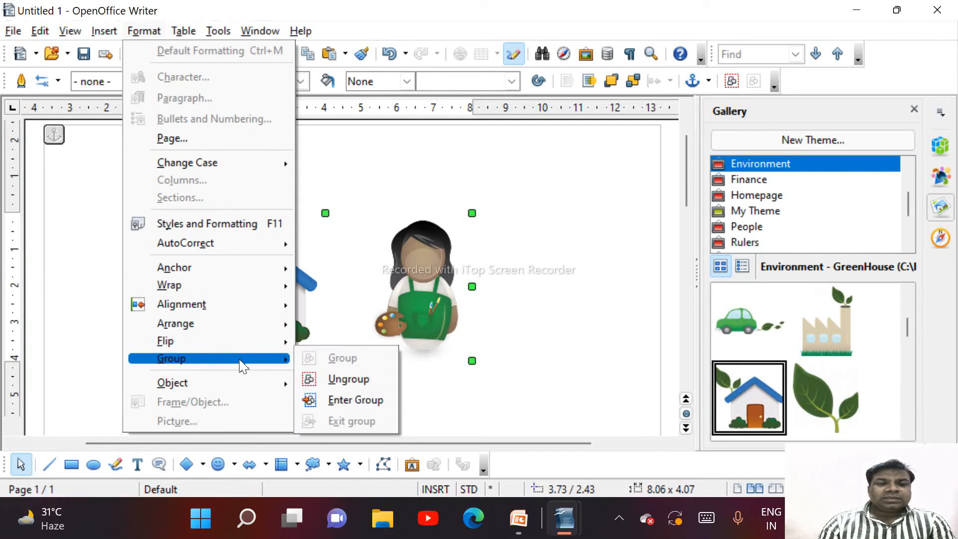
{"action": "left_click", "coordinate": [336, 380]}
{"action": "left_click", "coordinate": [567, 387]}
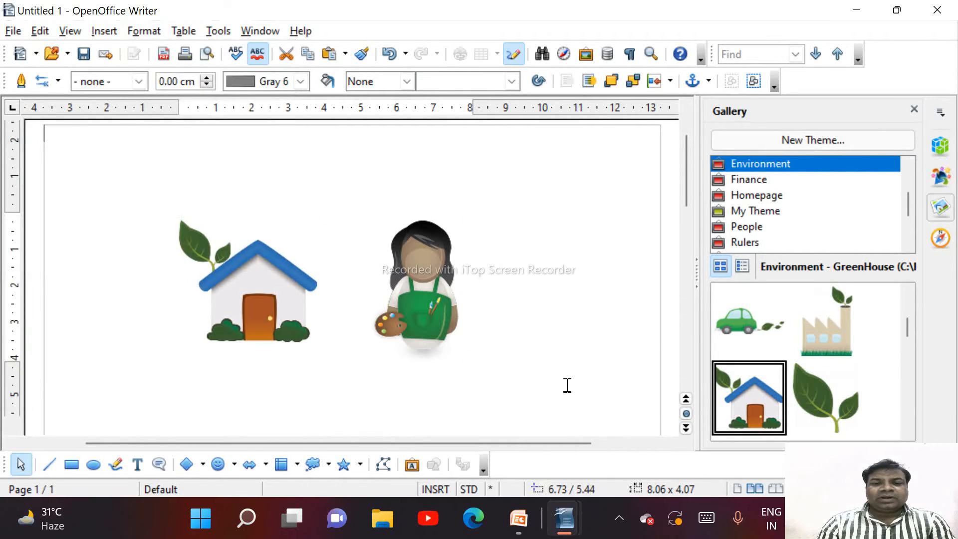
{"action": "left_click", "coordinate": [442, 329]}
{"action": "left_click", "coordinate": [290, 319]}
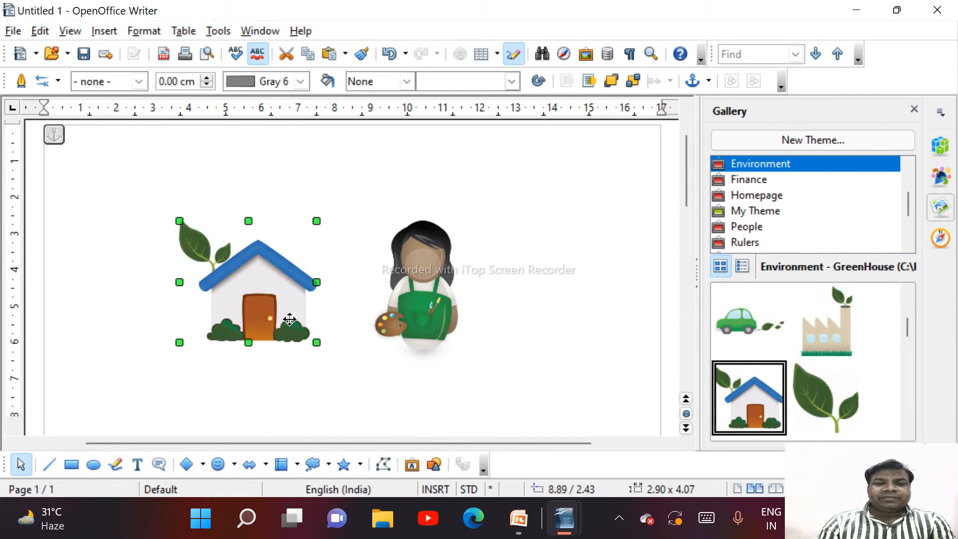
Shrink the artist image to about 2.35 x 2.60 cm and place it on top of the house roof
{"action": "left_click", "coordinate": [444, 286]}
{"action": "left_click_drag", "start_coordinate": [472, 213], "coordinate": [452, 266]}
{"action": "mouse_move", "coordinate": [421, 307]}
{"action": "left_mouse_down"}
{"action": "mouse_move", "coordinate": [303, 207]}
{"action": "mouse_move", "coordinate": [270, 201]}
{"action": "mouse_move", "coordinate": [287, 203]}
{"action": "left_mouse_up"}
{"action": "left_click", "coordinate": [384, 263]}
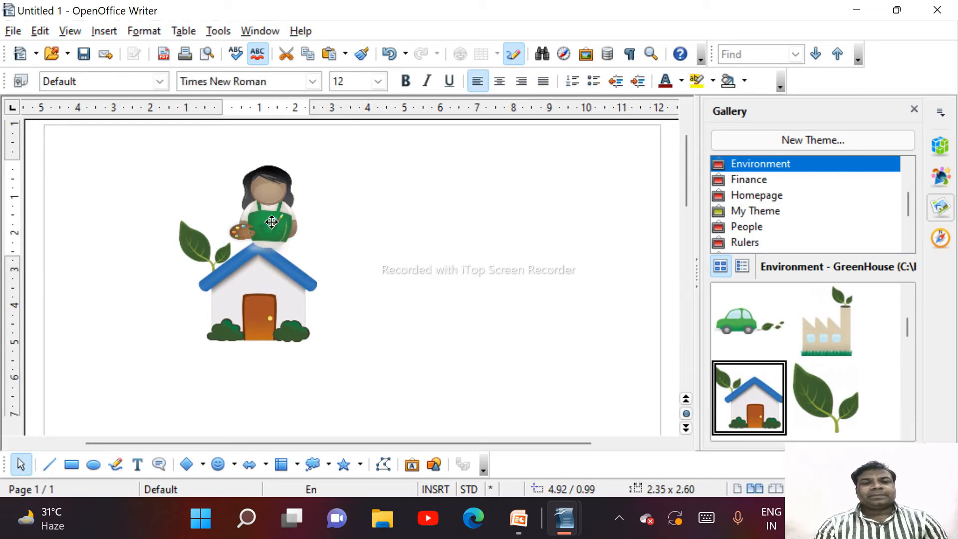
Group the house image and the artist image into one object
{"action": "left_click", "coordinate": [275, 282]}
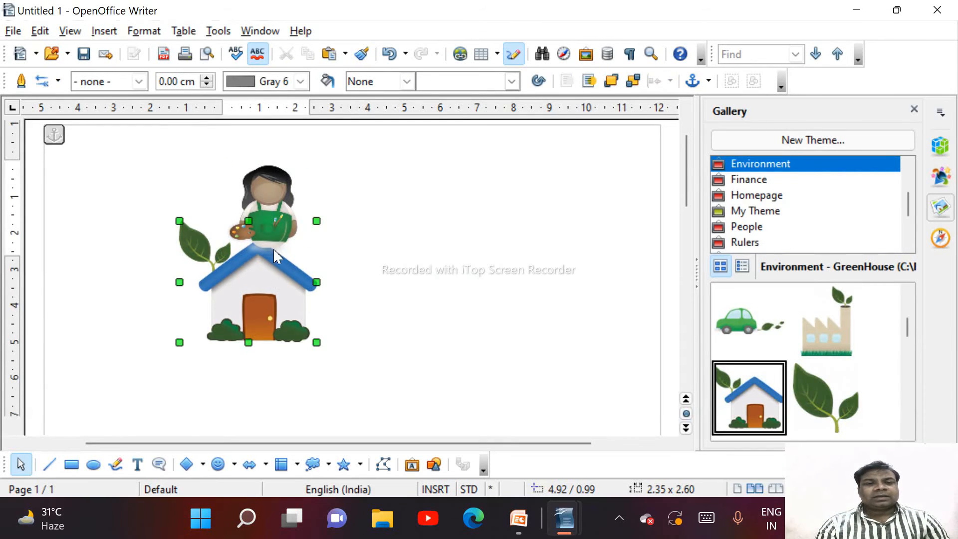
{"action": "left_click", "coordinate": [275, 217], "text": "shift"}
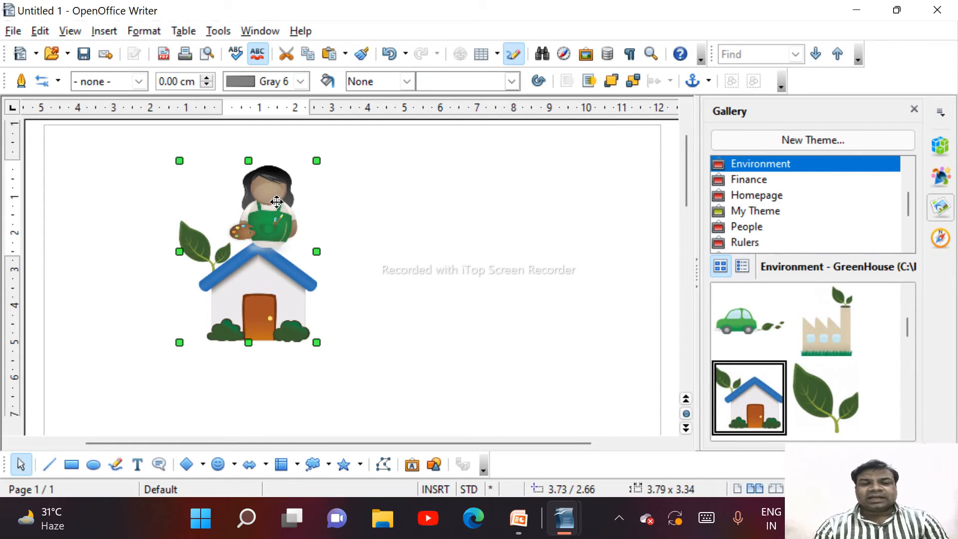
{"action": "left_click", "coordinate": [144, 31]}
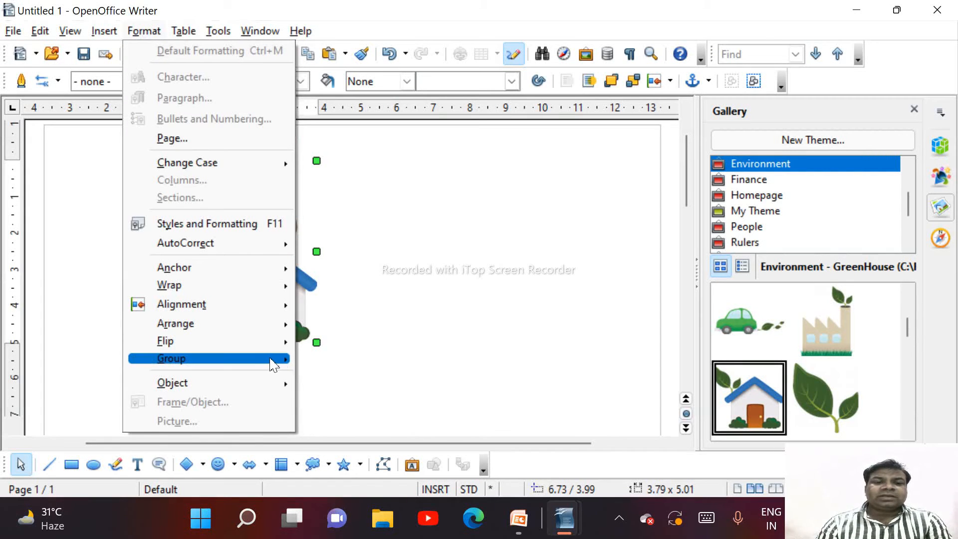
{"action": "mouse_move", "coordinate": [270, 360]}
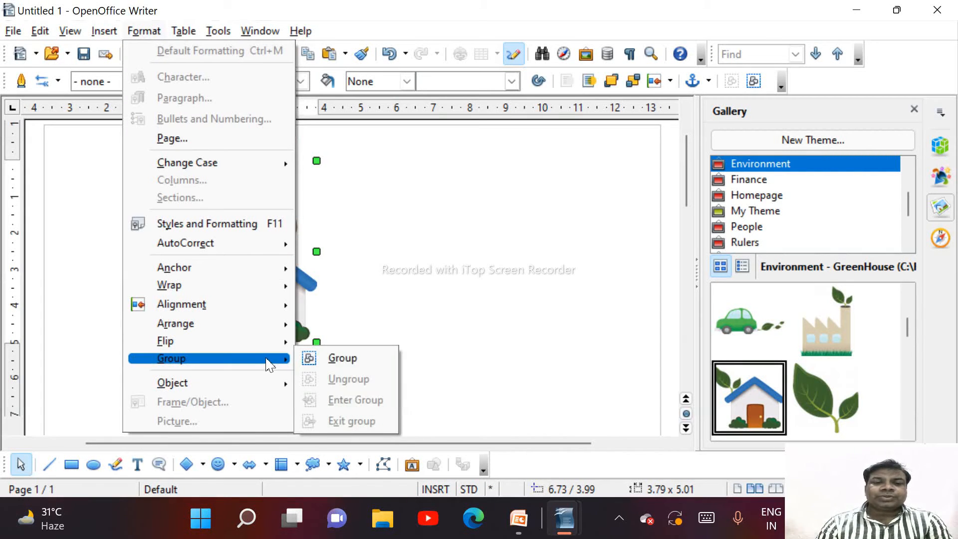
{"action": "left_click", "coordinate": [330, 358]}
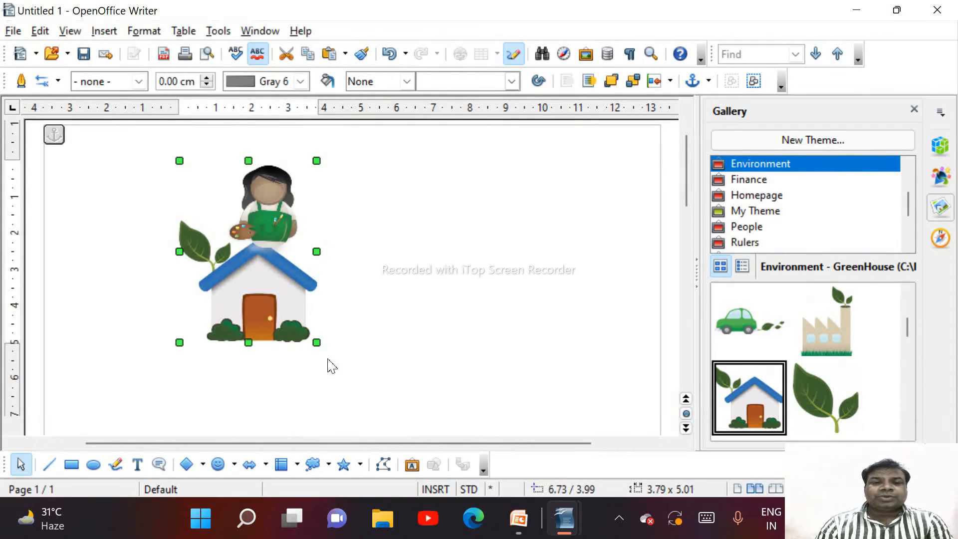
Enlarge the grouped house and artist object to about 5.95 x 5.87 cm
{"action": "left_click", "coordinate": [382, 314]}
{"action": "left_click", "coordinate": [281, 286]}
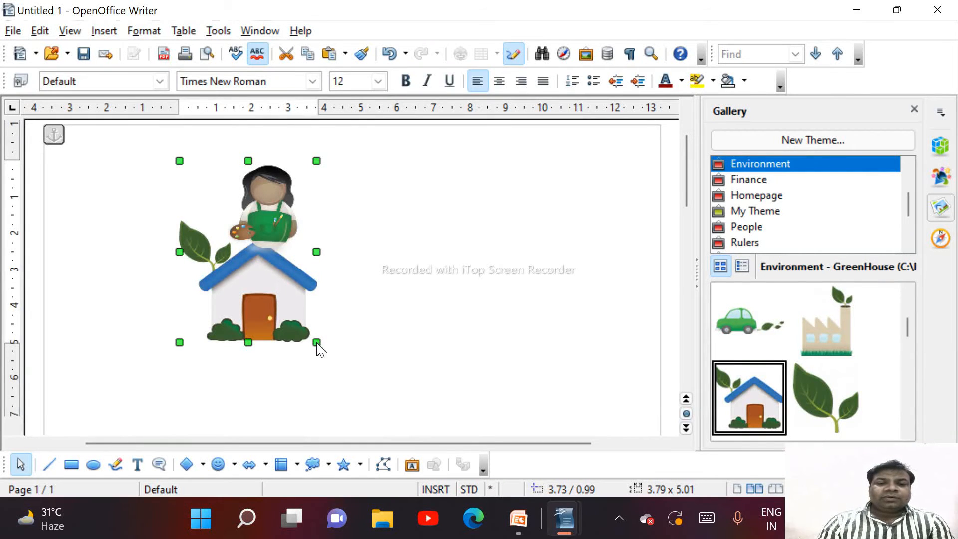
{"action": "left_click_drag", "start_coordinate": [317, 344], "coordinate": [395, 374]}
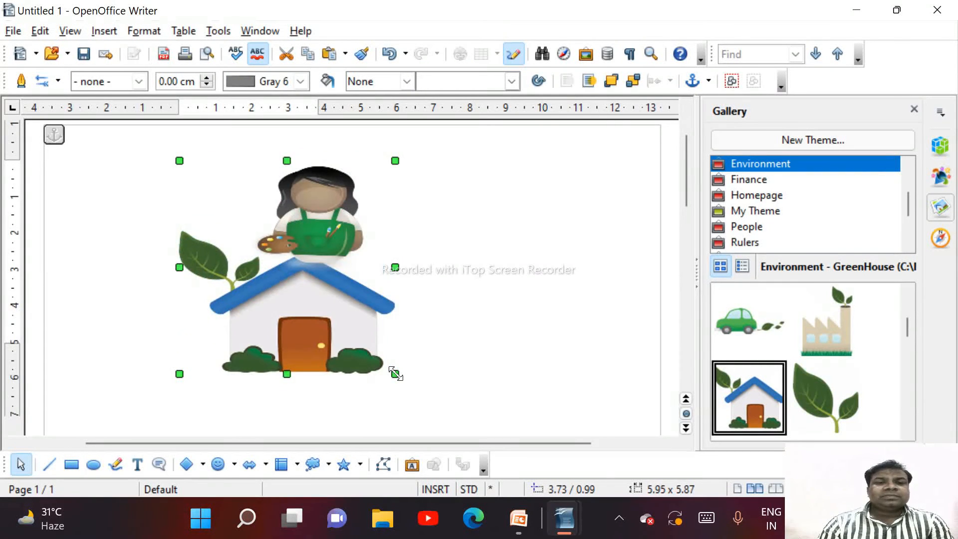
{"action": "left_click", "coordinate": [435, 356]}
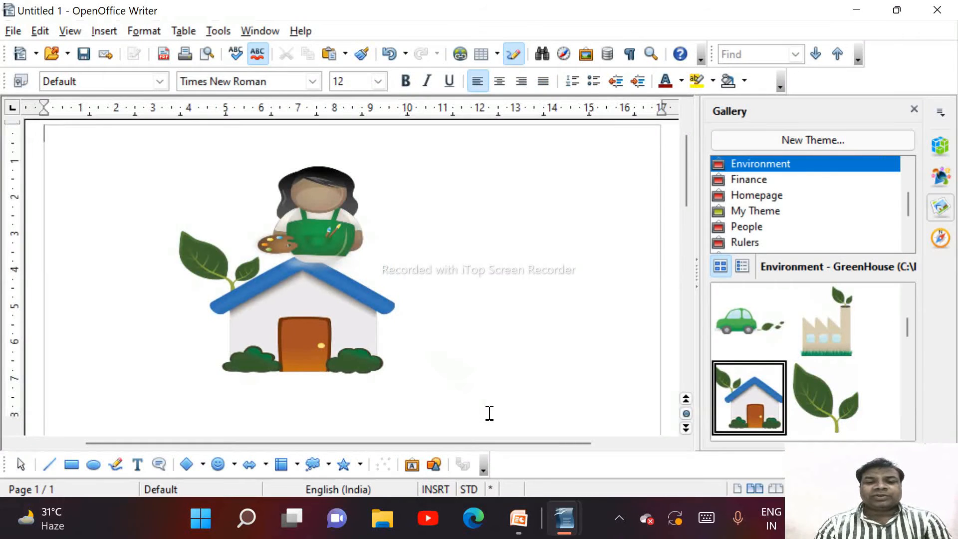
Switch to the PowerPoint presentation and review the list of unit topics on slide 1
{"action": "left_click", "coordinate": [513, 436]}
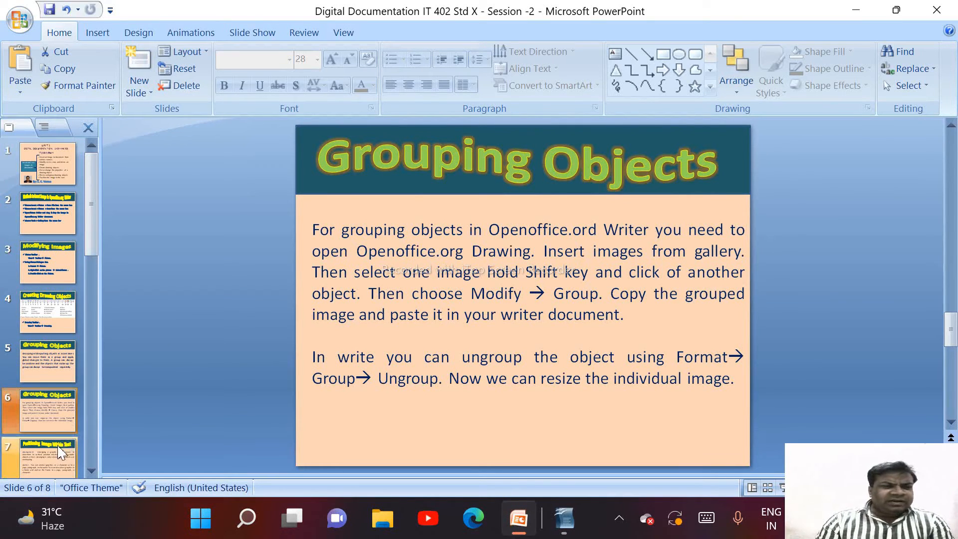
{"action": "left_click", "coordinate": [43, 164]}
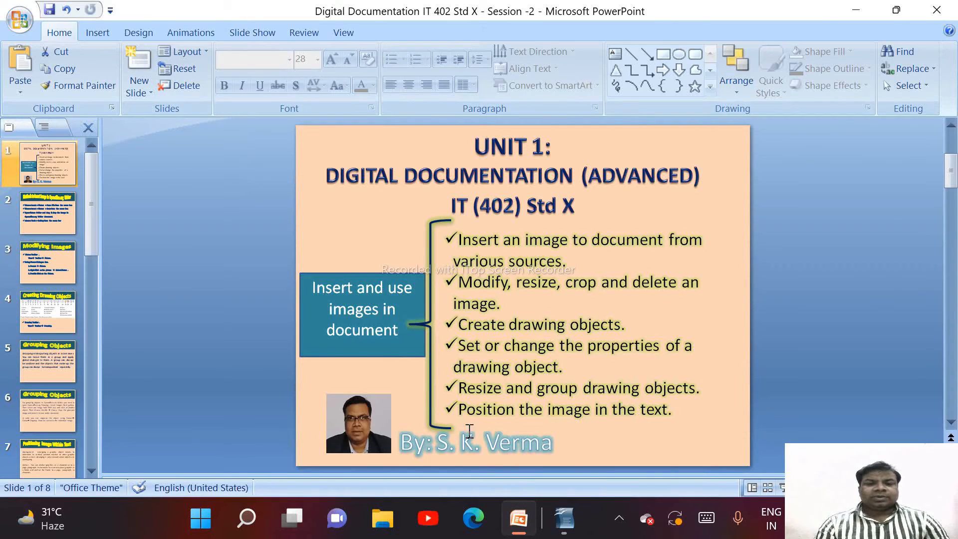
Delete the grouped house and artist object from the Writer document and return to the presentation's Positioning Image Within Text slide
{"action": "left_click", "coordinate": [520, 520]}
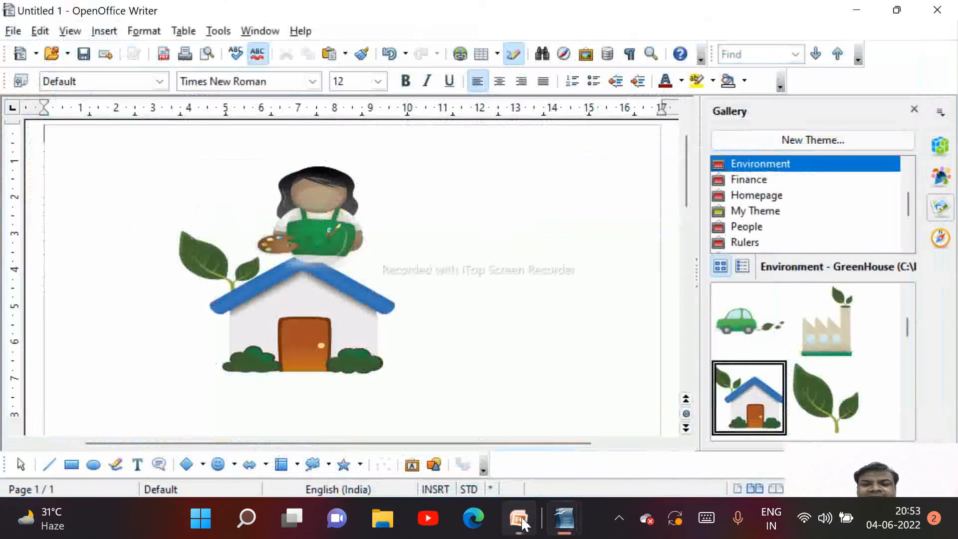
{"action": "left_click", "coordinate": [263, 277]}
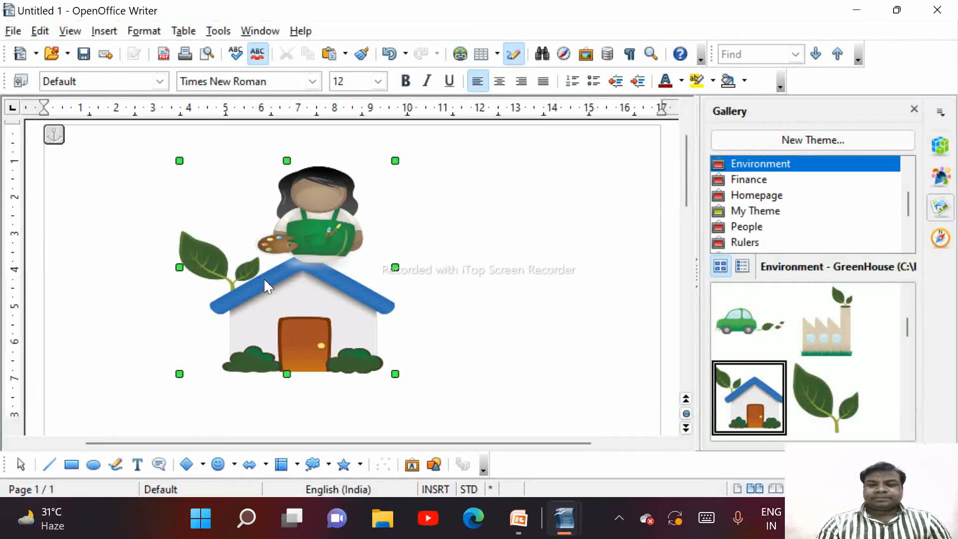
{"action": "key", "text": "Delete"}
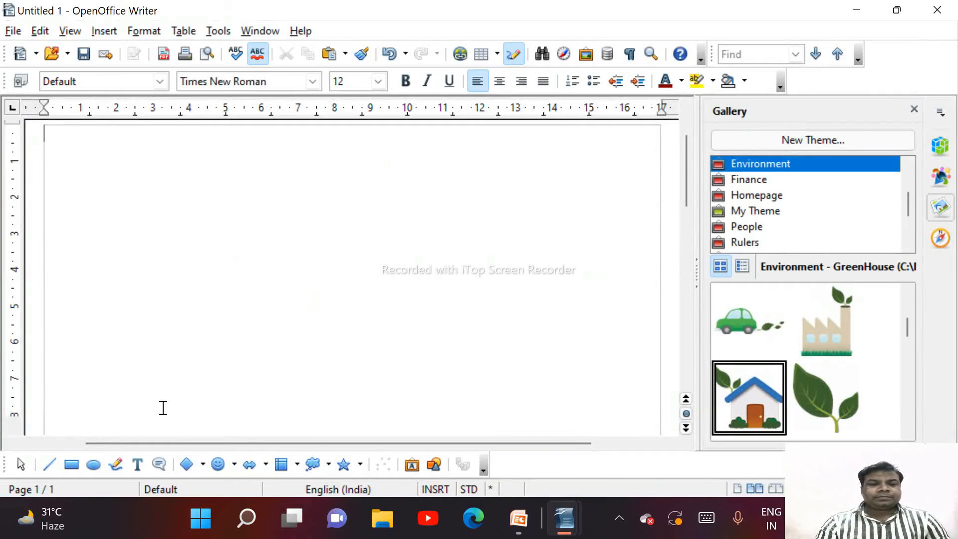
{"action": "key", "text": "alt+Tab"}
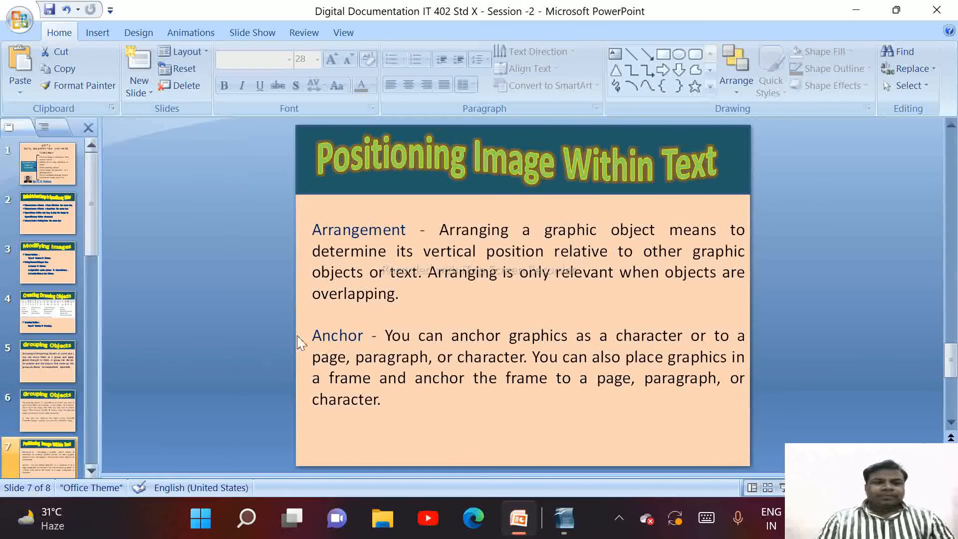
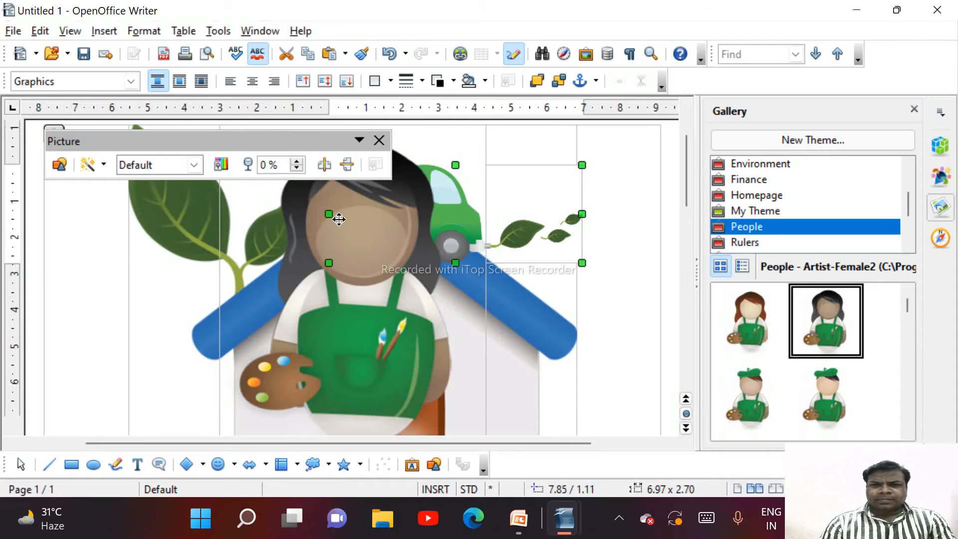
Narrow the car image to about 6.04 x 2.70 cm and shrink the house to about 8.34 x 8.68 cm, shifting it toward the car
{"action": "left_click_drag", "start_coordinate": [329, 213], "coordinate": [363, 233]}
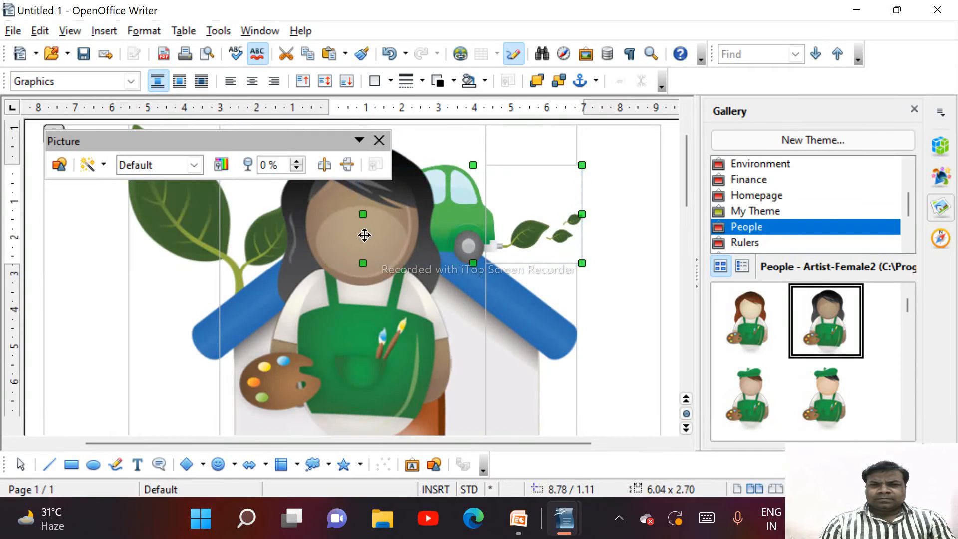
{"action": "left_click", "coordinate": [509, 360]}
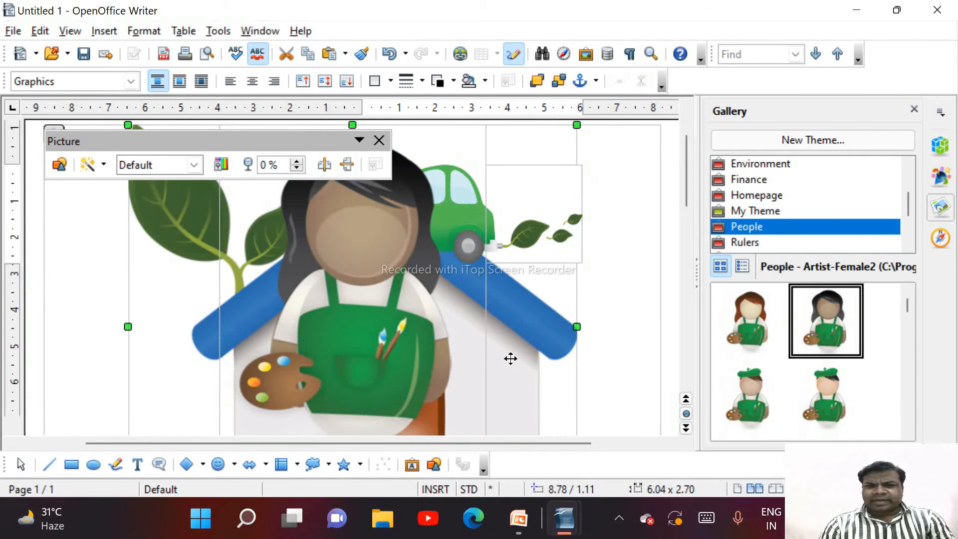
{"action": "left_click", "coordinate": [379, 140]}
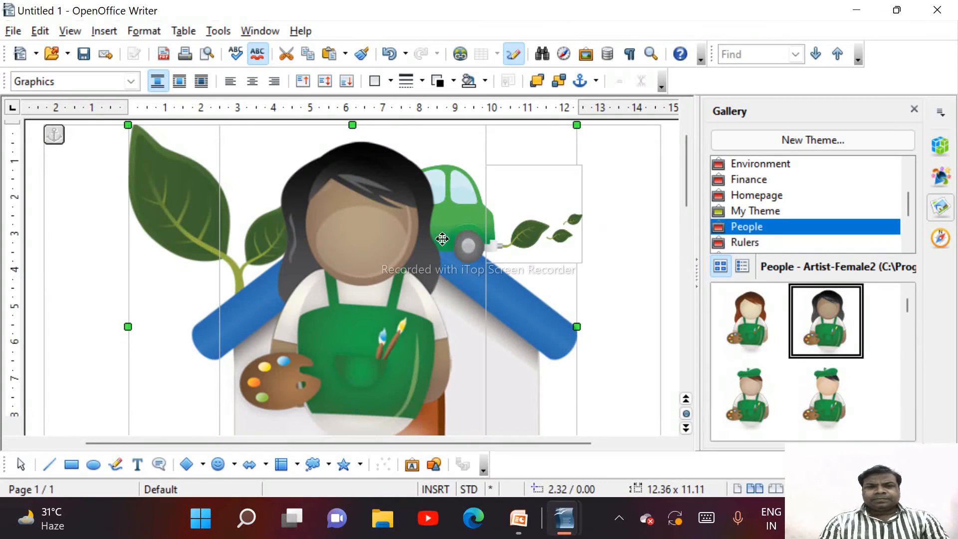
{"action": "left_click_drag", "start_coordinate": [576, 125], "coordinate": [430, 211]}
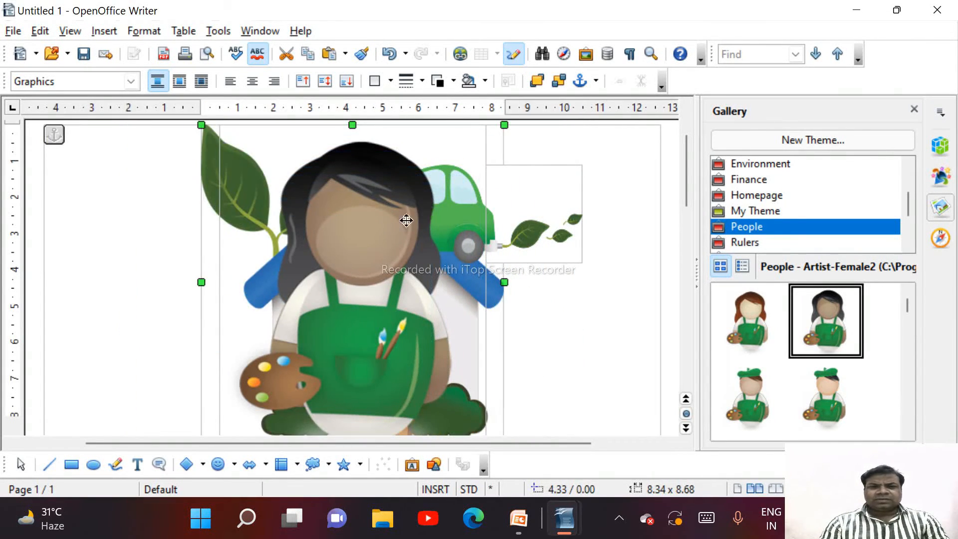
{"action": "left_click_drag", "start_coordinate": [359, 233], "coordinate": [456, 242]}
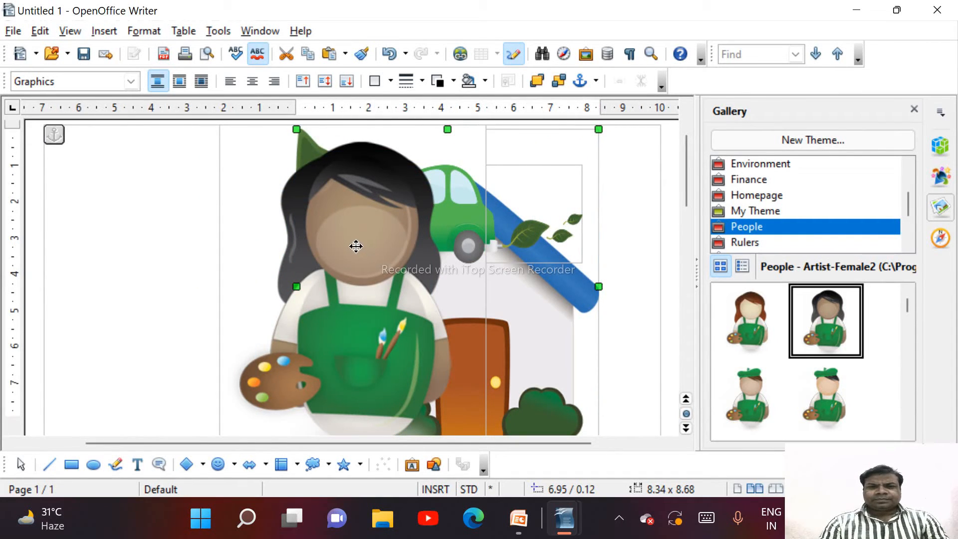
Shrink the artist image to about 3.87 x 5.35 cm and the house image to about 6.55 x 5.06 cm
{"action": "left_click", "coordinate": [265, 255]}
{"action": "left_click_drag", "start_coordinate": [487, 124], "coordinate": [330, 297]}
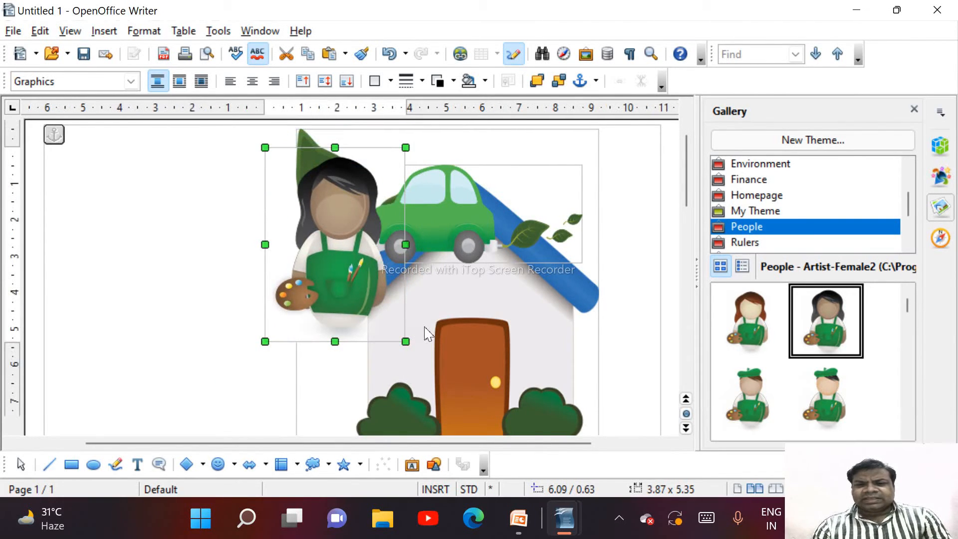
{"action": "left_click", "coordinate": [600, 433]}
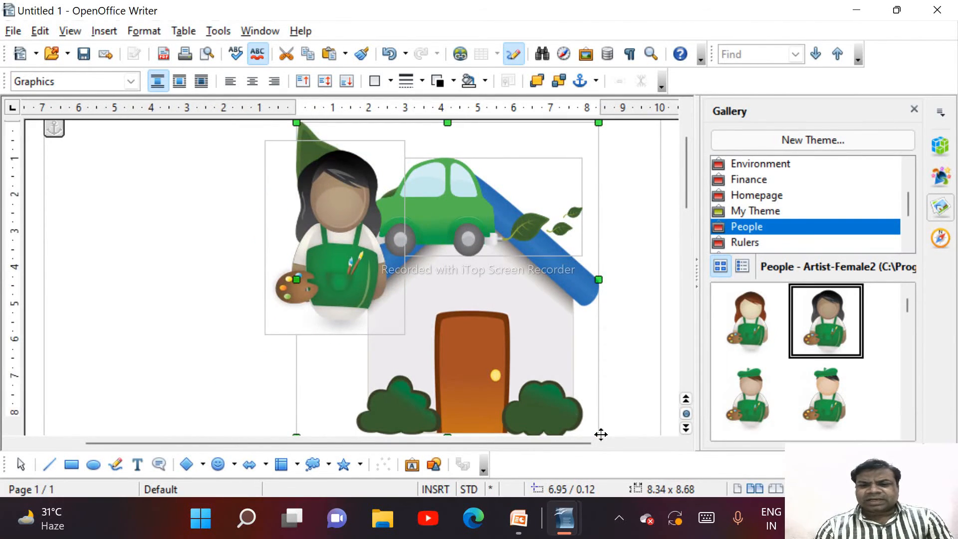
{"action": "left_click_drag", "start_coordinate": [600, 433], "coordinate": [534, 305]}
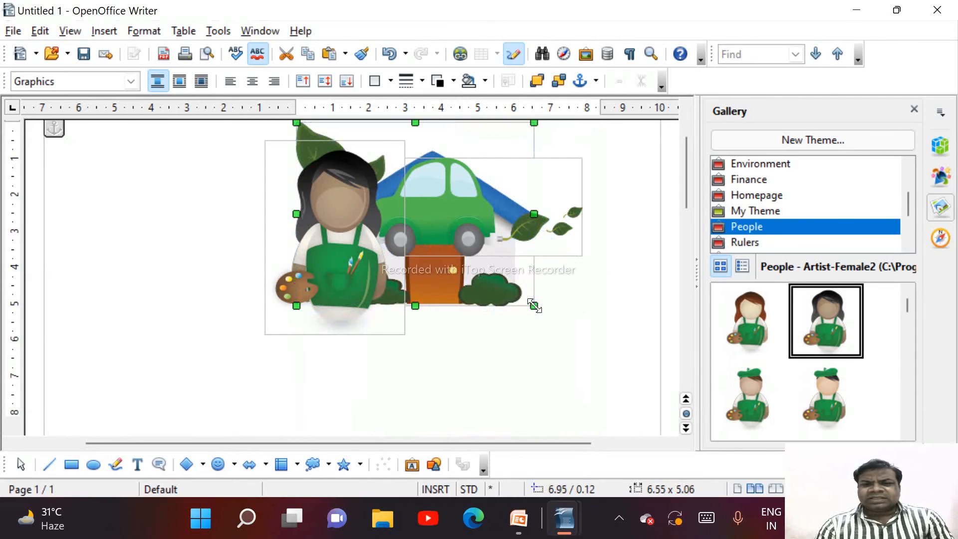
{"action": "left_click", "coordinate": [523, 348]}
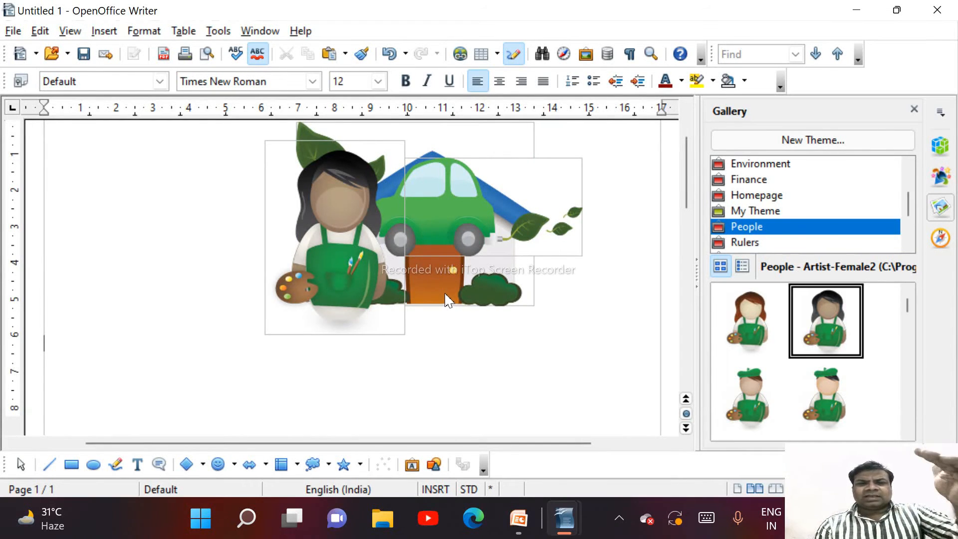
Move the artist and car images so that both overlap the lower front of the house
{"action": "left_click_drag", "start_coordinate": [371, 294], "coordinate": [426, 329]}
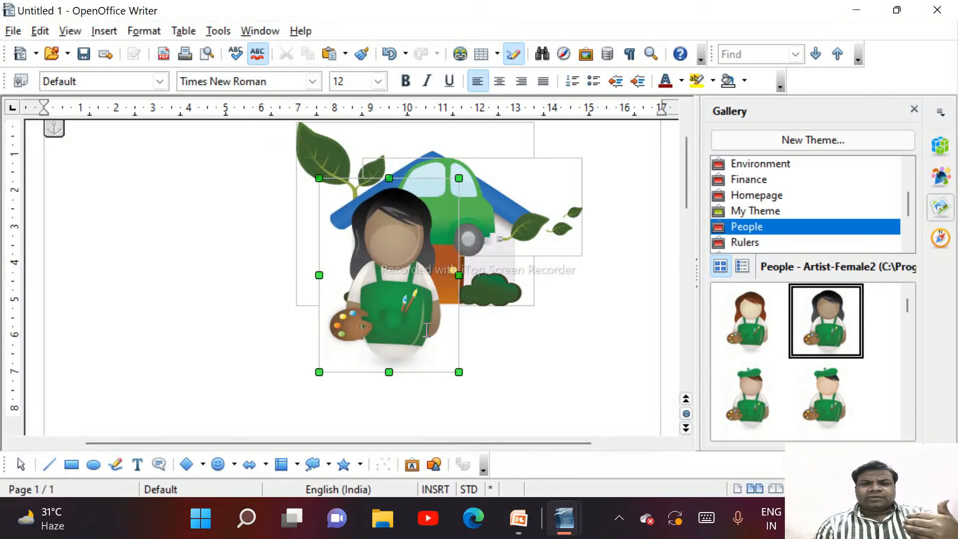
{"action": "left_click_drag", "start_coordinate": [483, 219], "coordinate": [540, 270]}
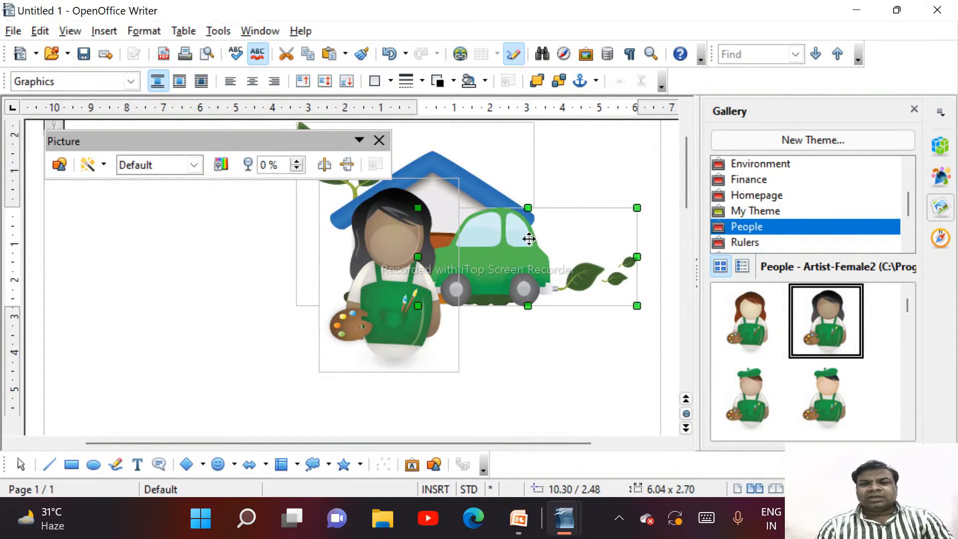
{"action": "left_click", "coordinate": [528, 325]}
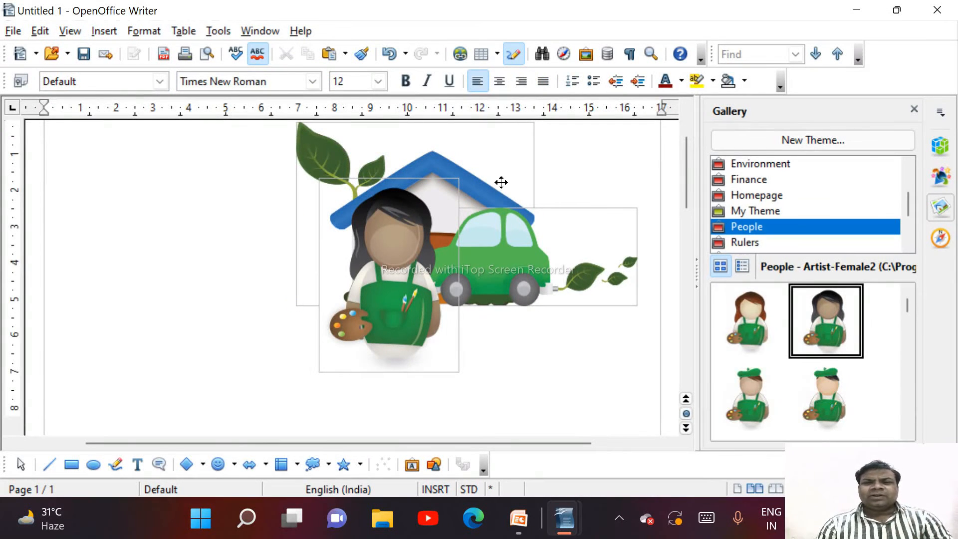
Bring the house image to the front of the overlapping artist and car images
{"action": "left_click", "coordinate": [501, 183]}
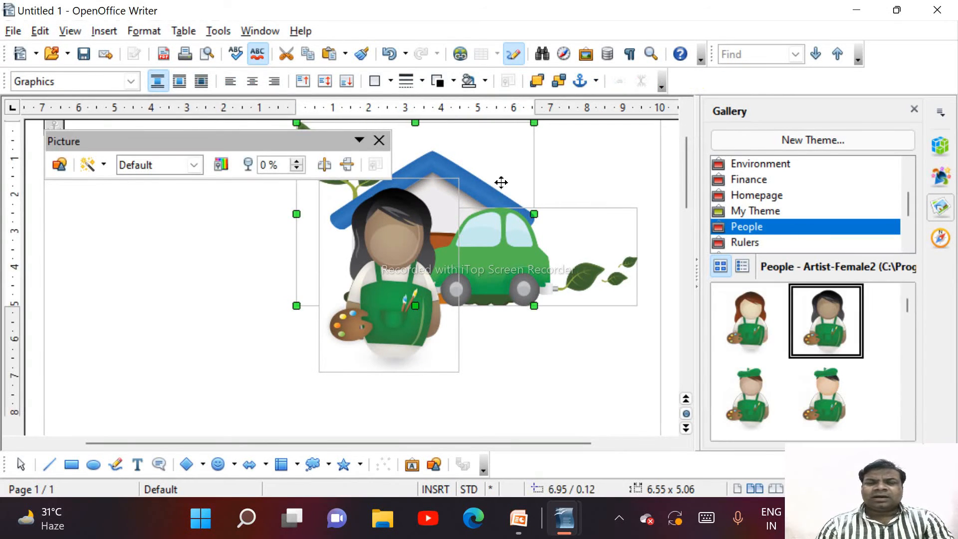
{"action": "left_click", "coordinate": [145, 31]}
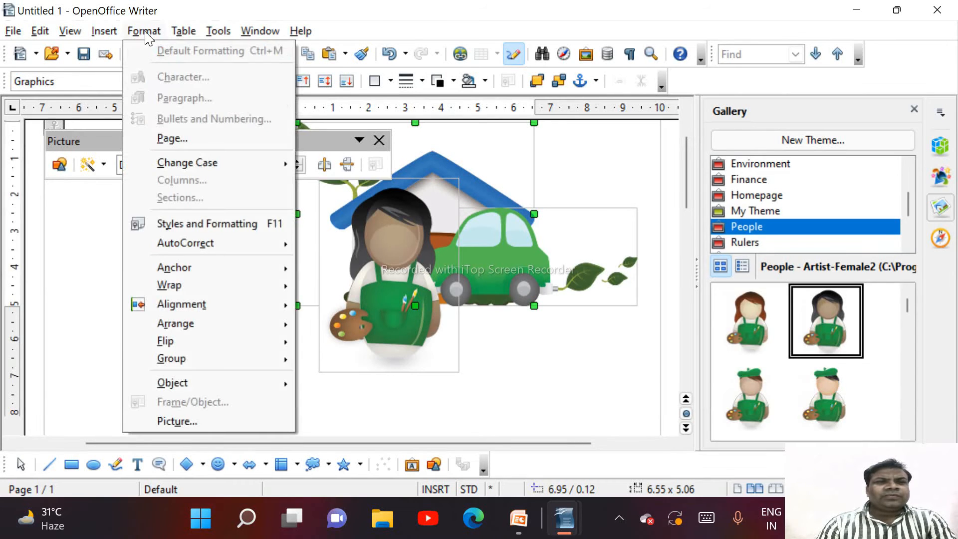
{"action": "mouse_move", "coordinate": [243, 334]}
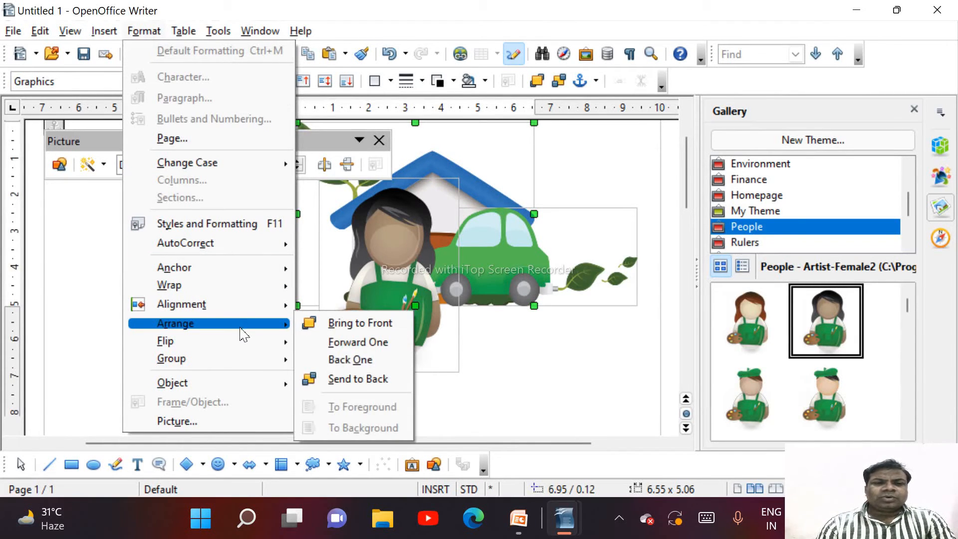
{"action": "left_click", "coordinate": [347, 325]}
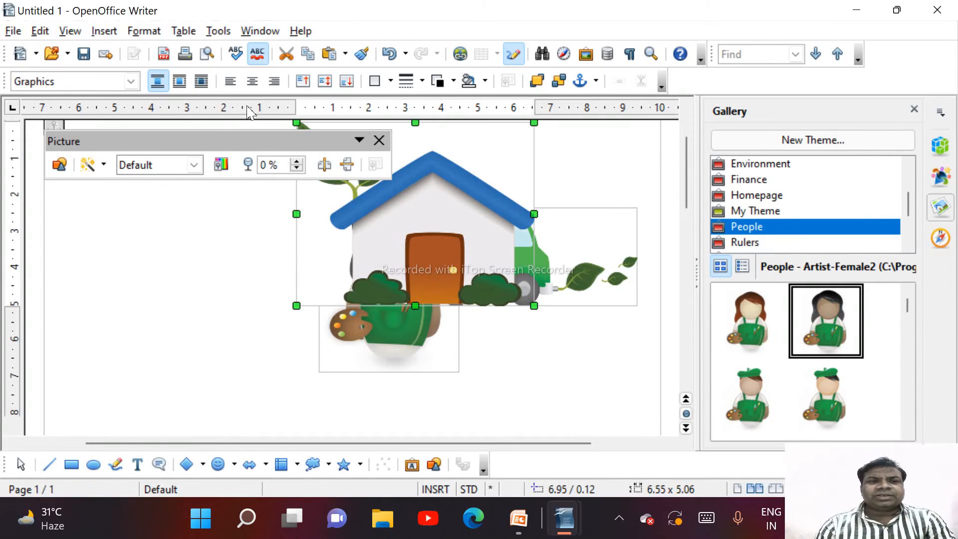
Move the house image back one level in the stacking order
{"action": "left_click", "coordinate": [144, 35]}
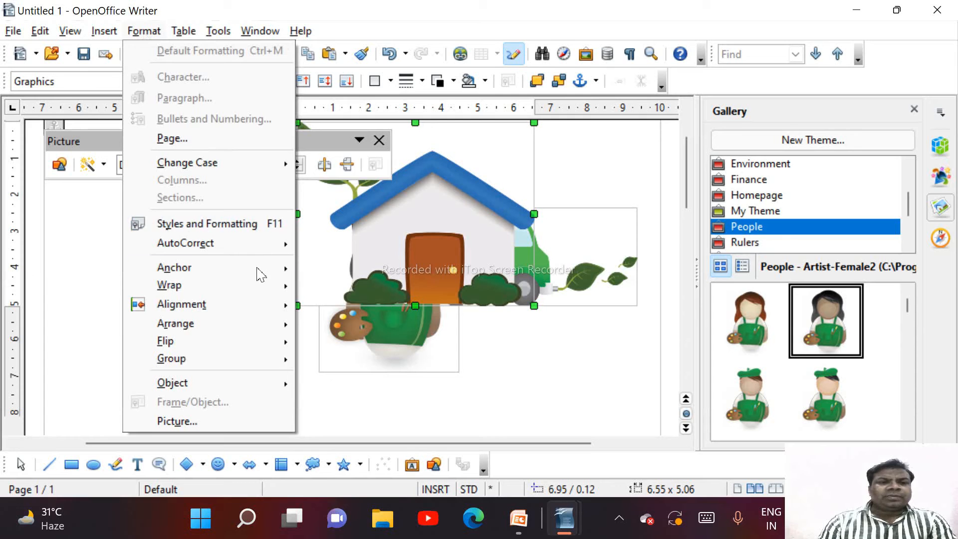
{"action": "mouse_move", "coordinate": [265, 329]}
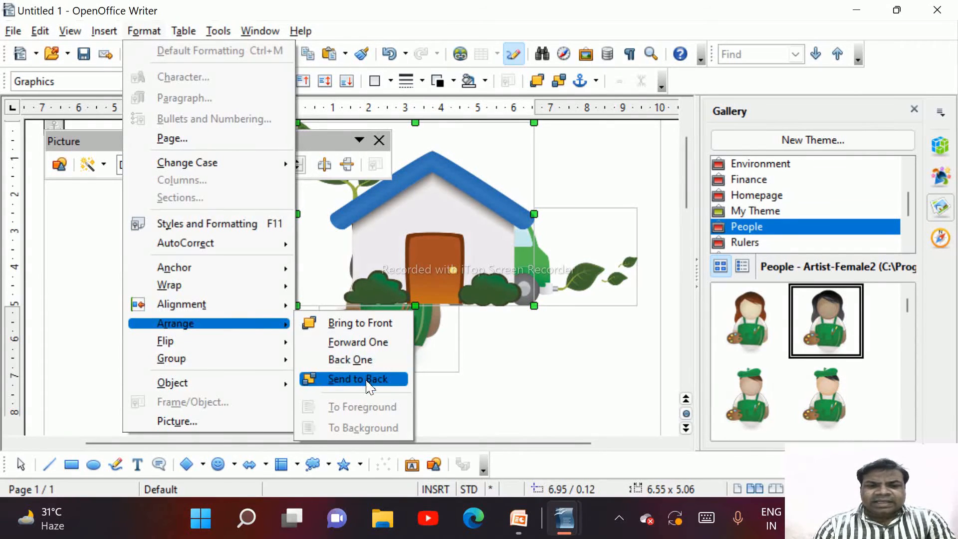
{"action": "left_click", "coordinate": [350, 360]}
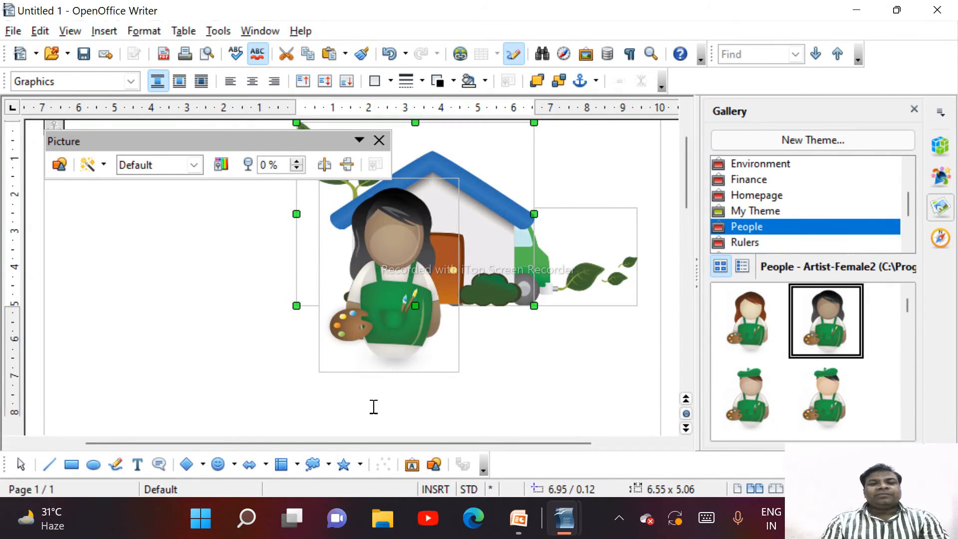
Switch to the PowerPoint presentation and review the alignment and text wrapping definitions on slide 8
{"action": "mouse_move", "coordinate": [520, 524]}
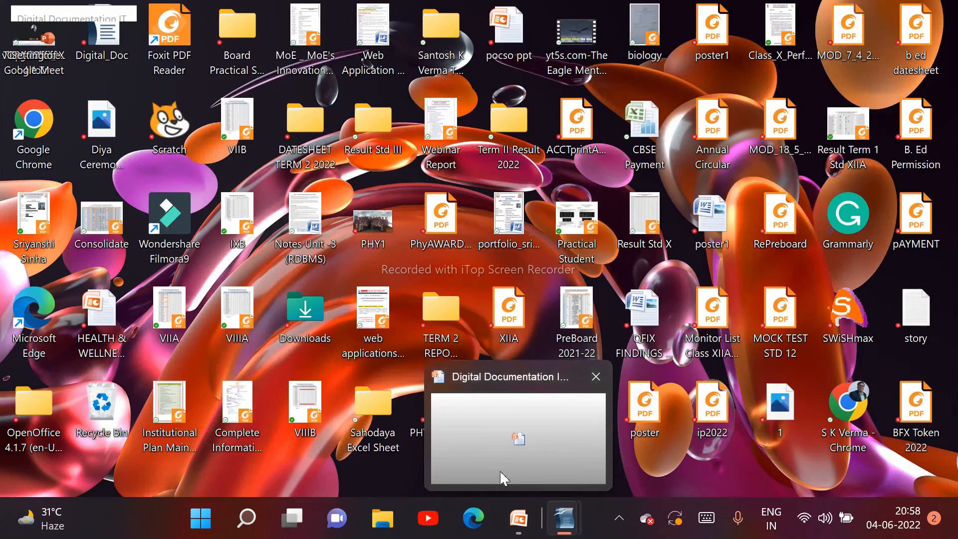
{"action": "left_click", "coordinate": [502, 474]}
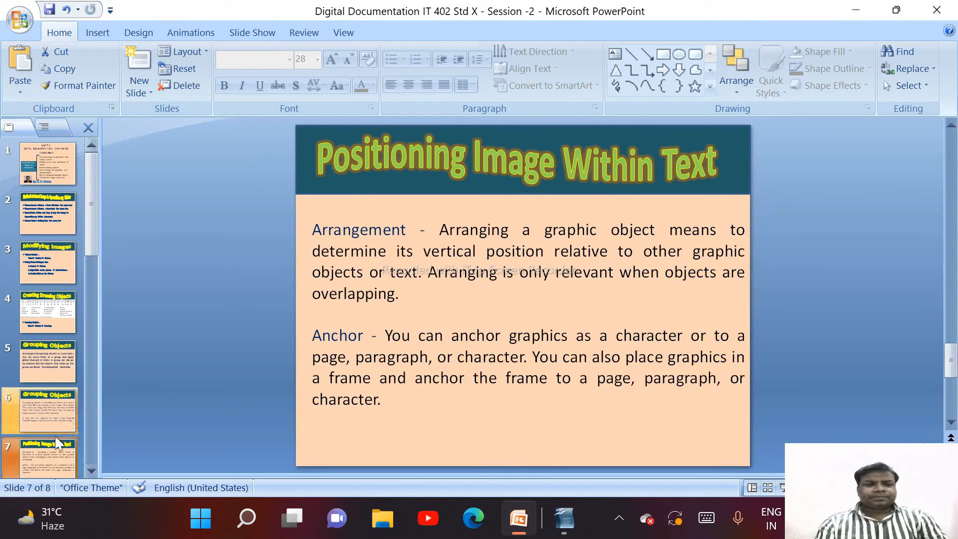
{"action": "left_click", "coordinate": [91, 471]}
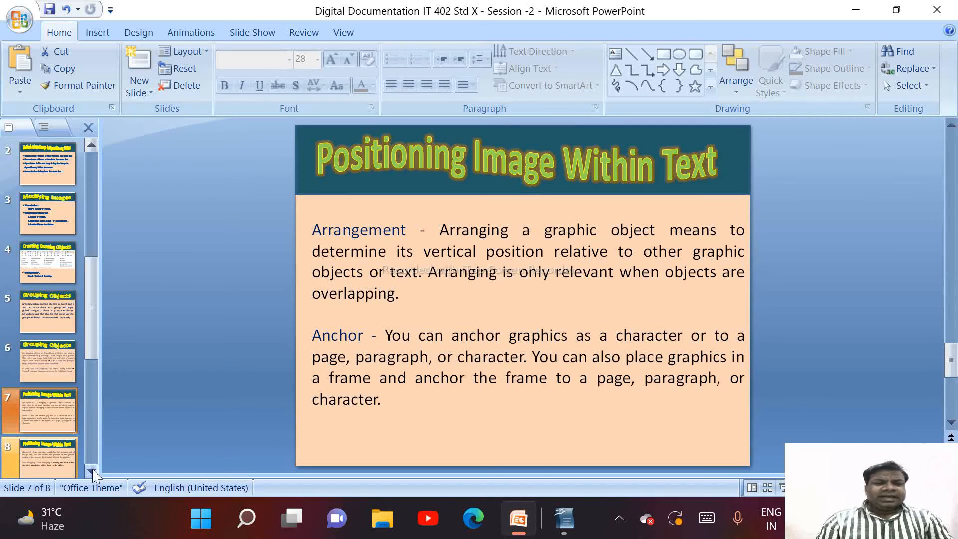
{"action": "left_click", "coordinate": [58, 457]}
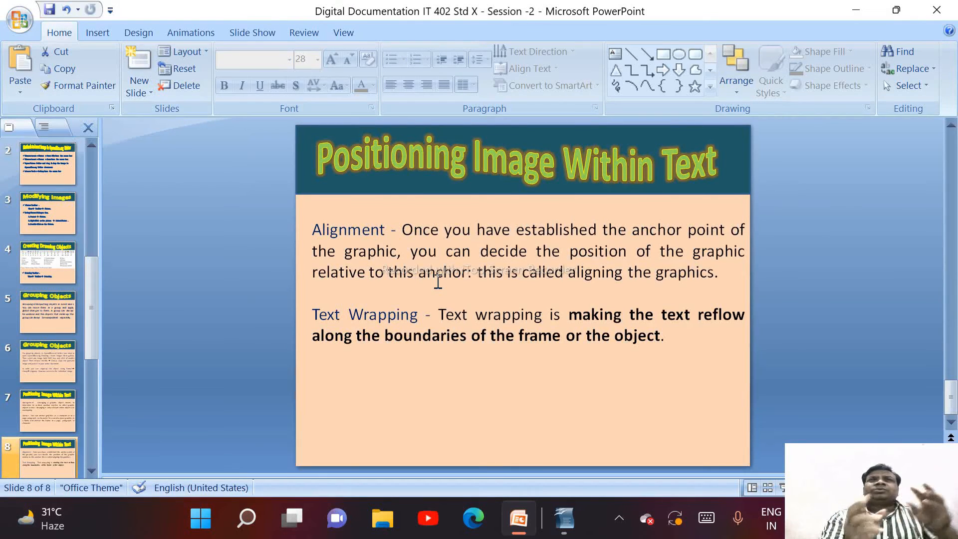
{"action": "mouse_move", "coordinate": [403, 229]}
{"action": "left_mouse_down"}
{"action": "mouse_move", "coordinate": [602, 231]}
{"action": "mouse_move", "coordinate": [560, 248]}
{"action": "left_mouse_up"}
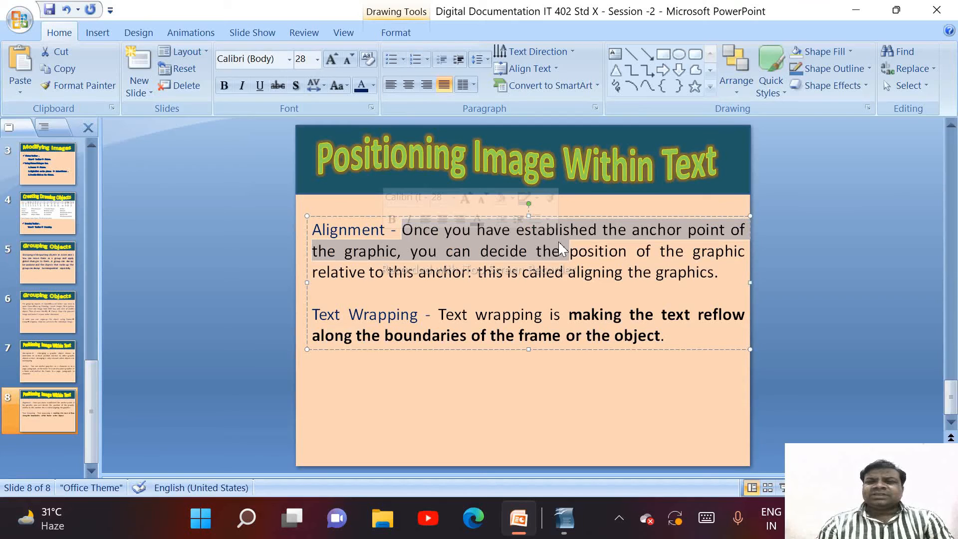
{"action": "left_click", "coordinate": [502, 259]}
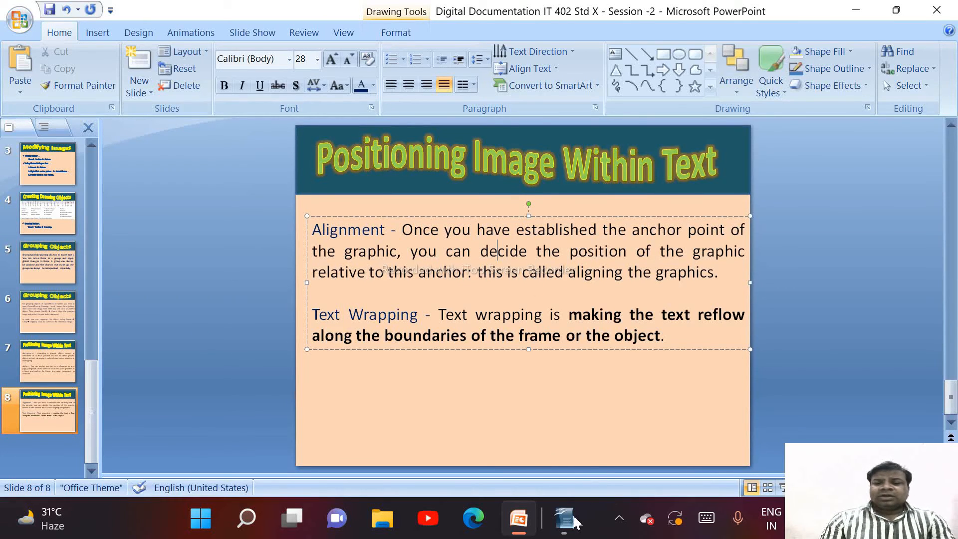
Switch to the Writer document and delete the house, artist and car images
{"action": "mouse_move", "coordinate": [565, 519]}
{"action": "left_click", "coordinate": [469, 463]}
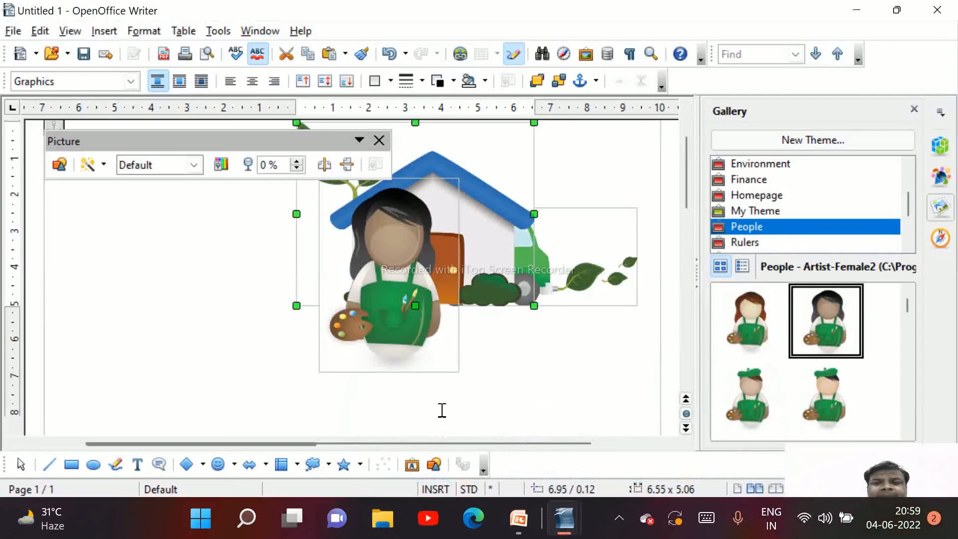
{"action": "key", "text": "Delete"}
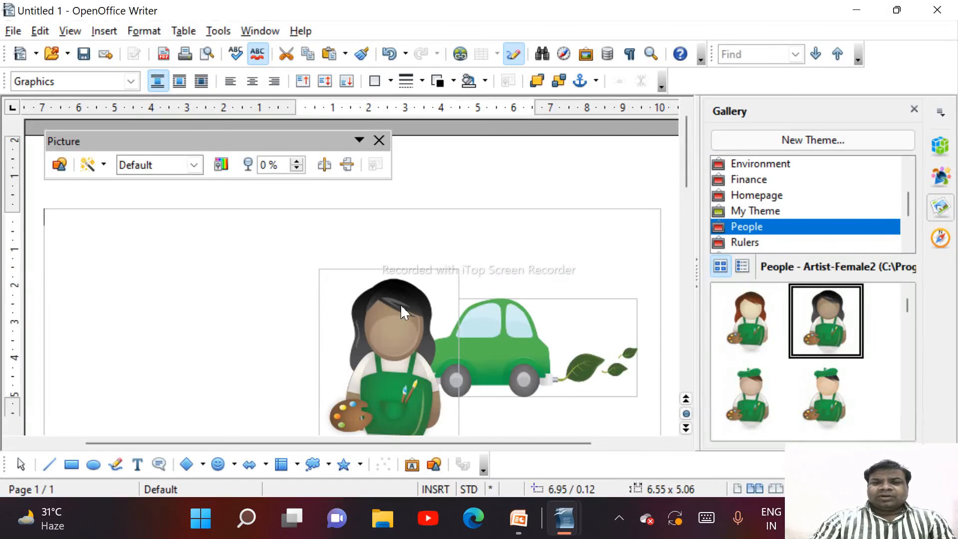
{"action": "left_click", "coordinate": [403, 306]}
{"action": "key", "text": "Delete"}
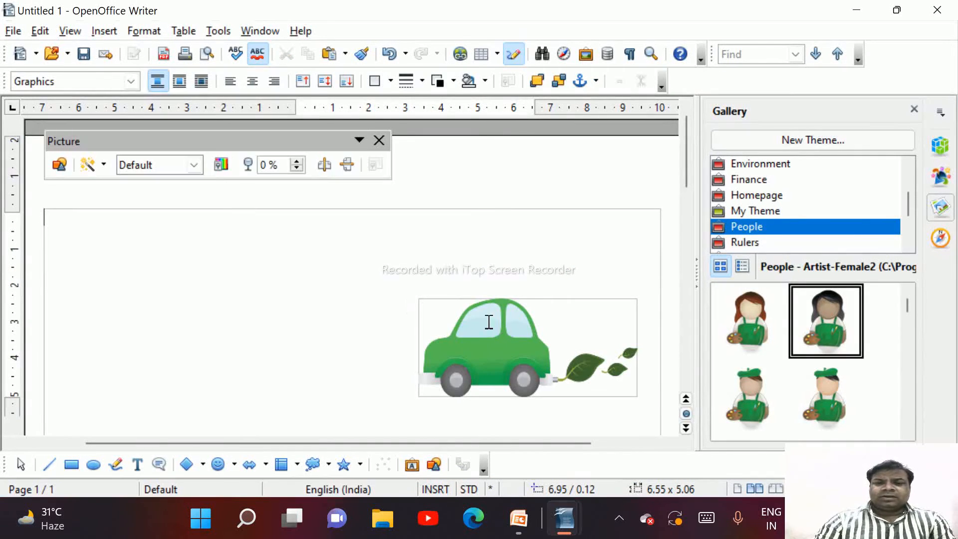
{"action": "left_click", "coordinate": [489, 320]}
{"action": "key", "text": "Delete"}
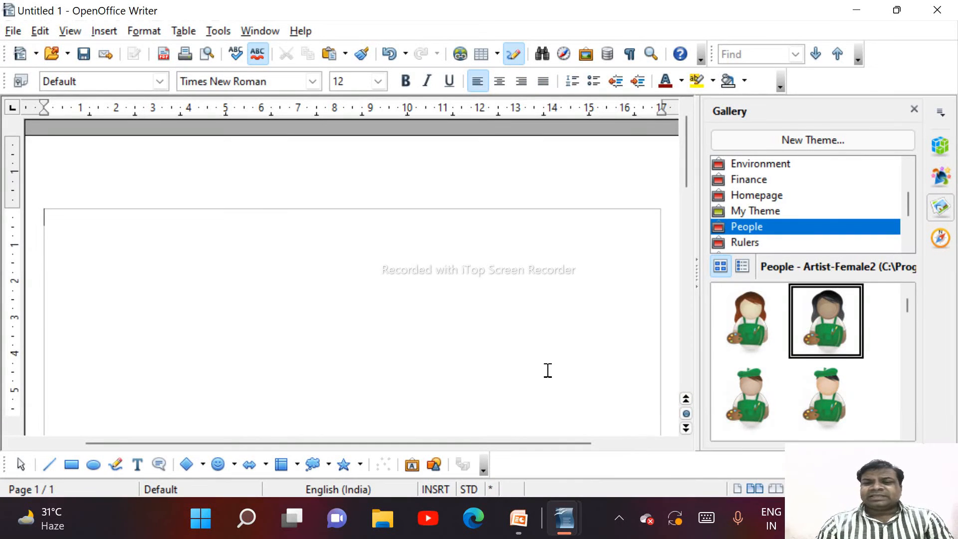
Fill the empty document with dummy text using the "dt" AutoText entry
{"action": "type", "text": "dt"}
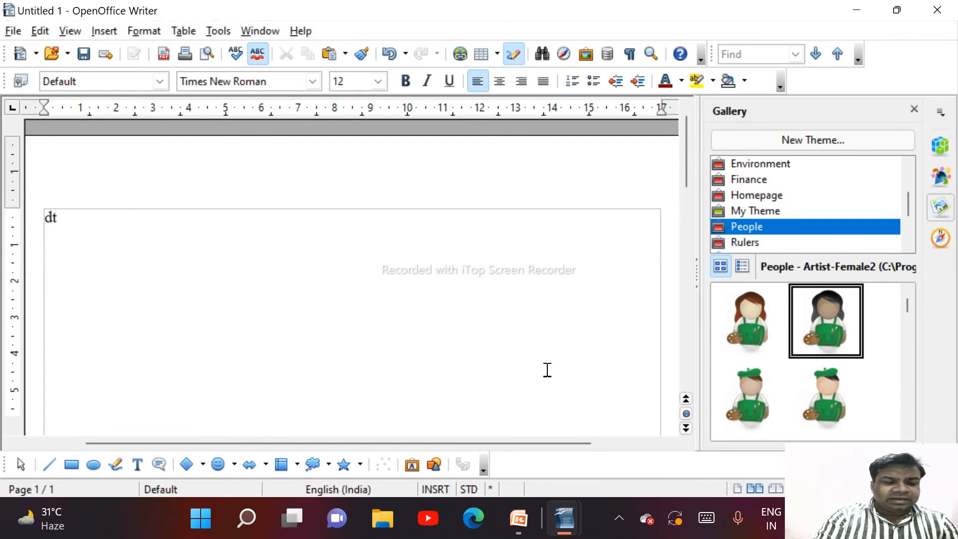
{"action": "key", "text": "F3"}
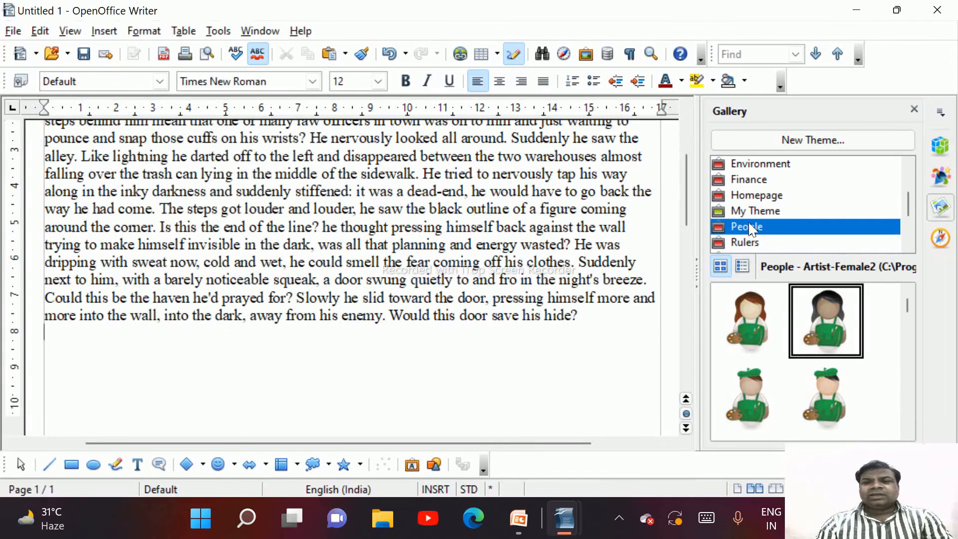
Split the dummy text into three paragraphs with blank lines before "Was there another crook" and "He tried to nervously tap"
{"action": "left_click_drag", "start_coordinate": [686, 225], "coordinate": [689, 192]}
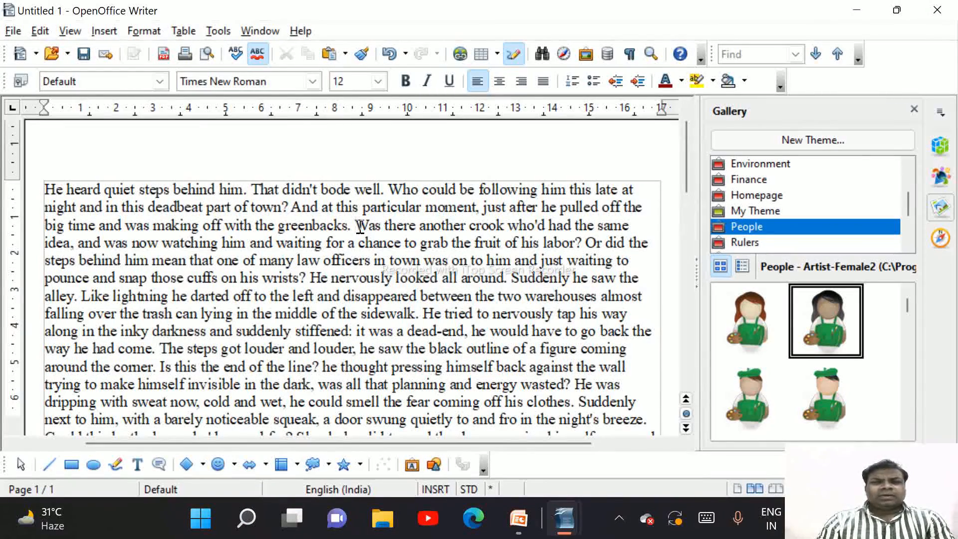
{"action": "key", "text": "Return"}
{"action": "key", "text": "Return"}
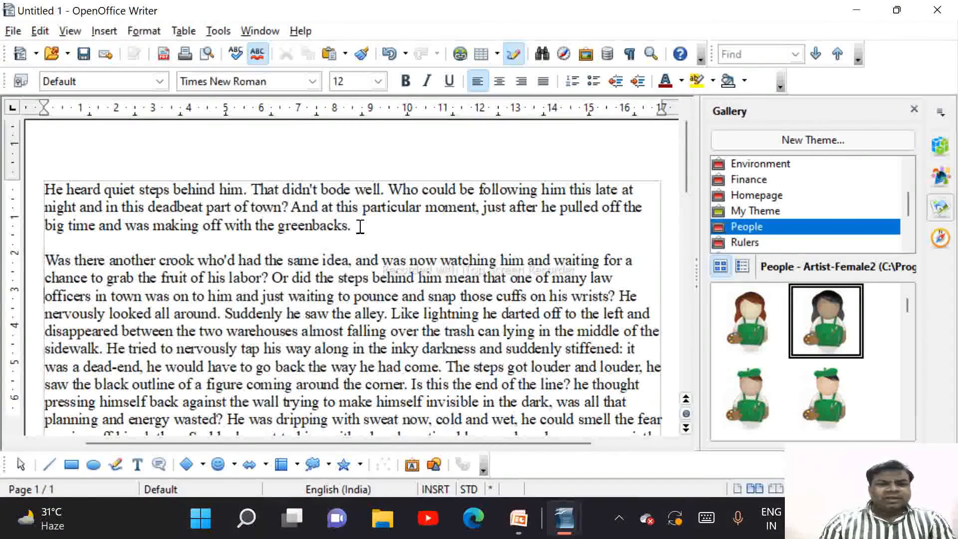
{"action": "key", "text": "Right"}
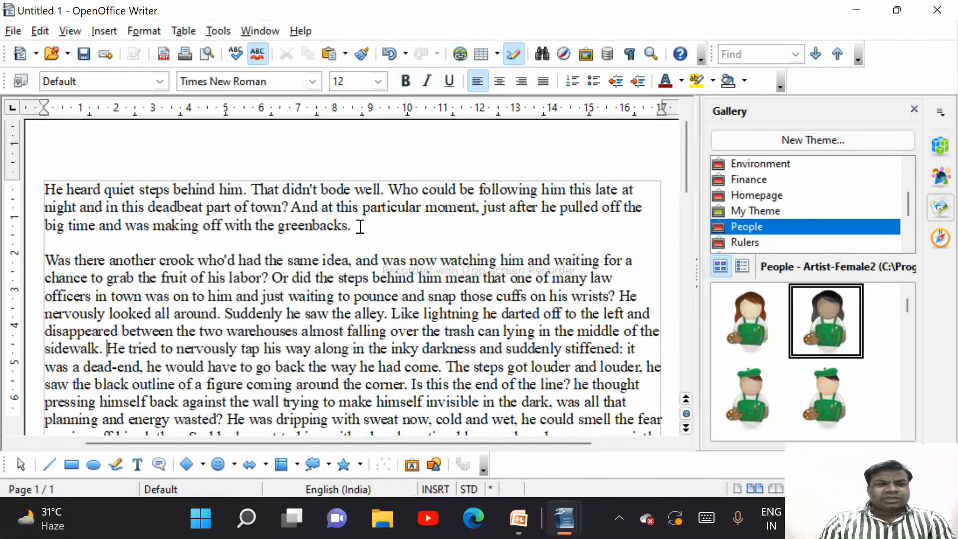
{"action": "key", "text": "Return"}
{"action": "key", "text": "Return"}
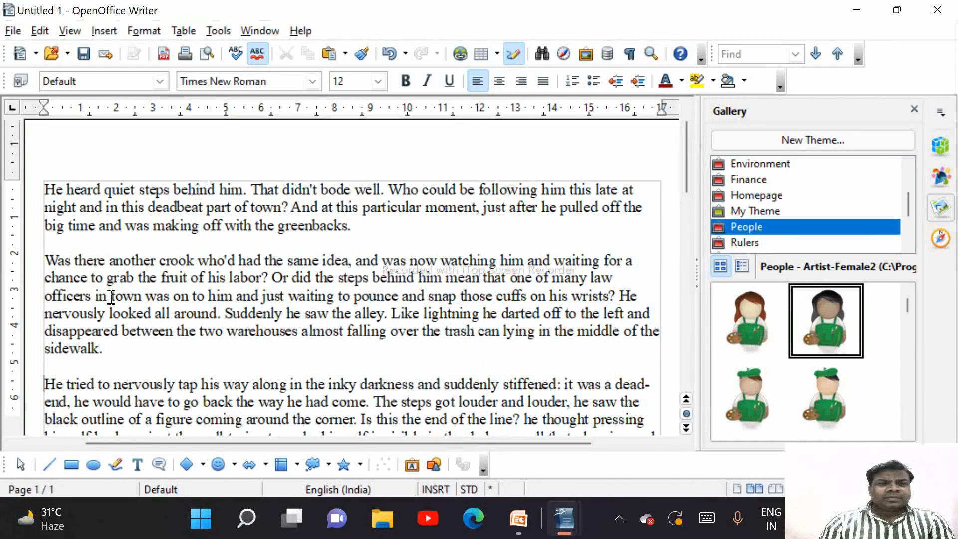
Indent the middle paragraph about 4.8 cm from its left margin
{"action": "left_click_drag", "start_coordinate": [106, 349], "coordinate": [45, 259]}
{"action": "left_click_drag", "start_coordinate": [43, 113], "coordinate": [218, 145]}
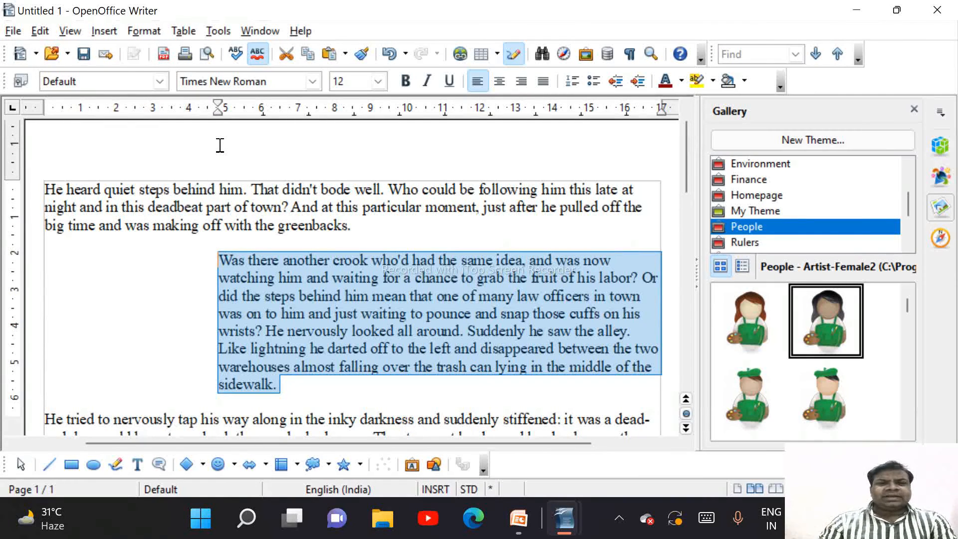
Insert the Artist-Female2 image from the People theme at the middle paragraph and shrink it to about 4.11 x 2.50 cm
{"action": "left_click", "coordinate": [502, 278]}
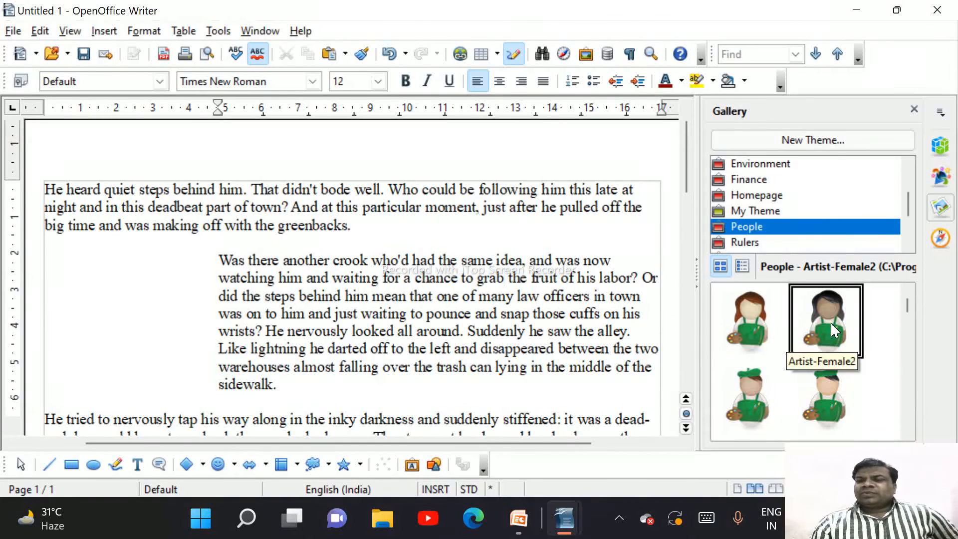
{"action": "left_click_drag", "start_coordinate": [830, 322], "coordinate": [564, 345]}
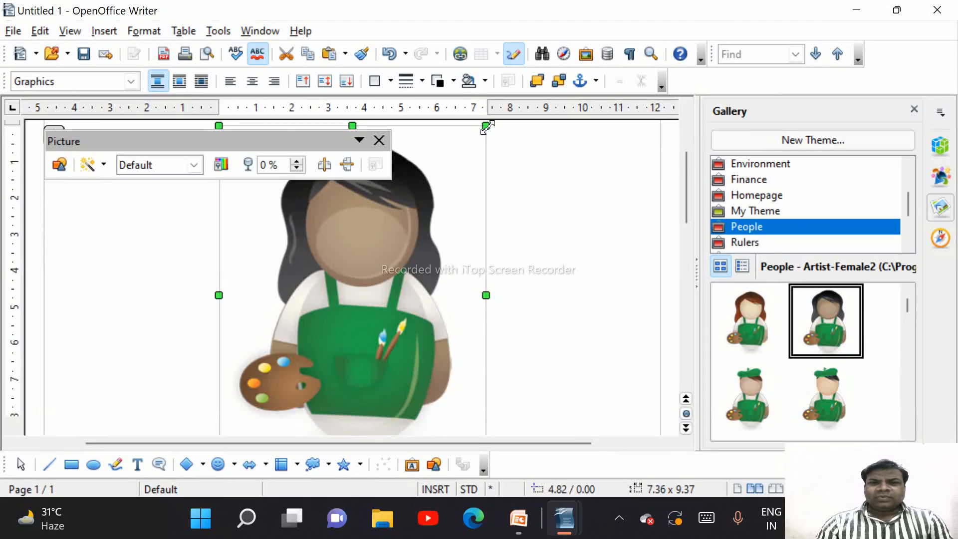
{"action": "left_click_drag", "start_coordinate": [486, 125], "coordinate": [369, 375]}
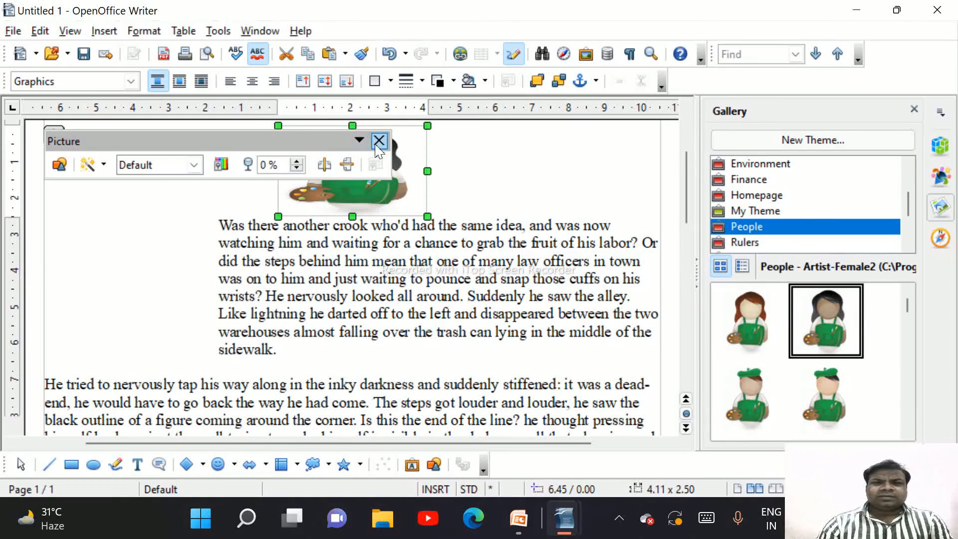
{"action": "left_click", "coordinate": [379, 141]}
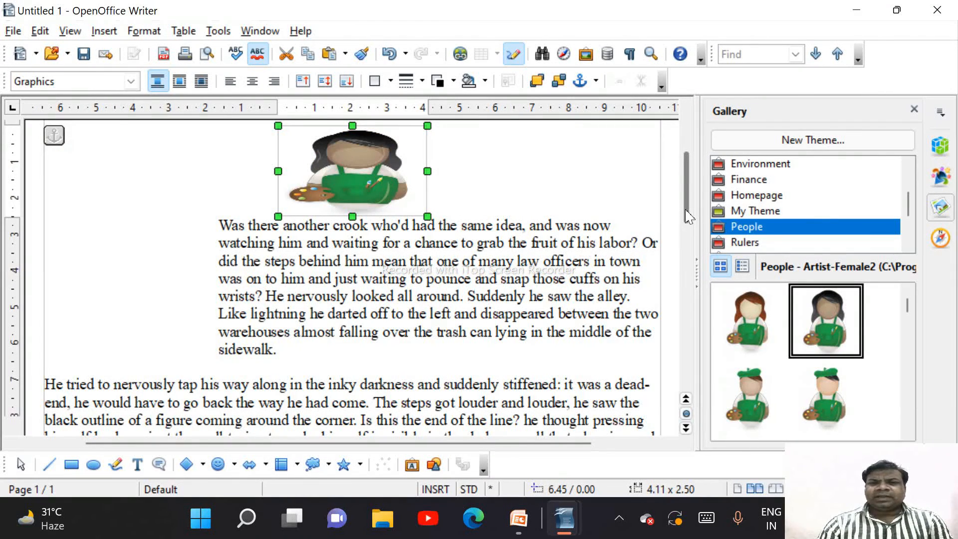
{"action": "scroll", "coordinate": [688, 216], "scroll_direction": "up", "scroll_amount": 2}
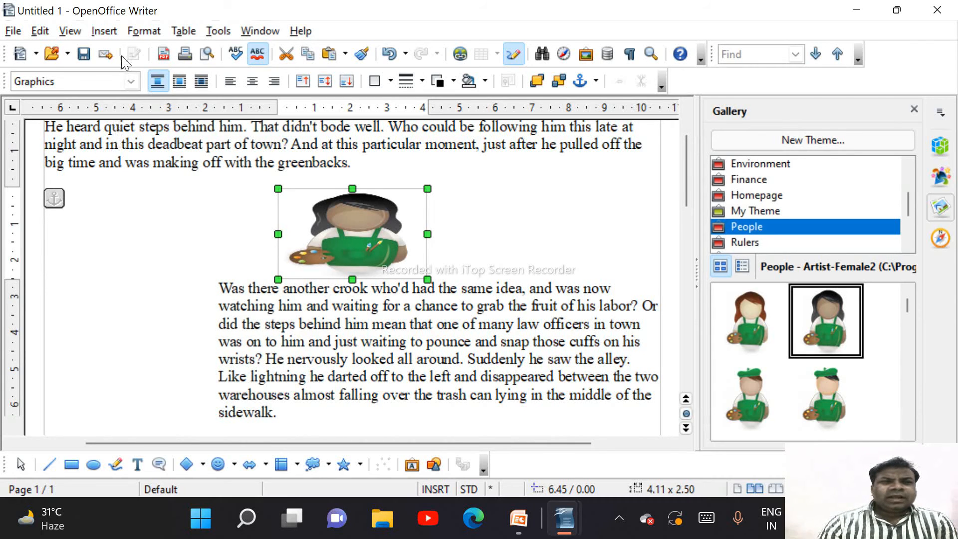
Align the artist image to the top of its anchor paragraph
{"action": "left_click", "coordinate": [144, 32]}
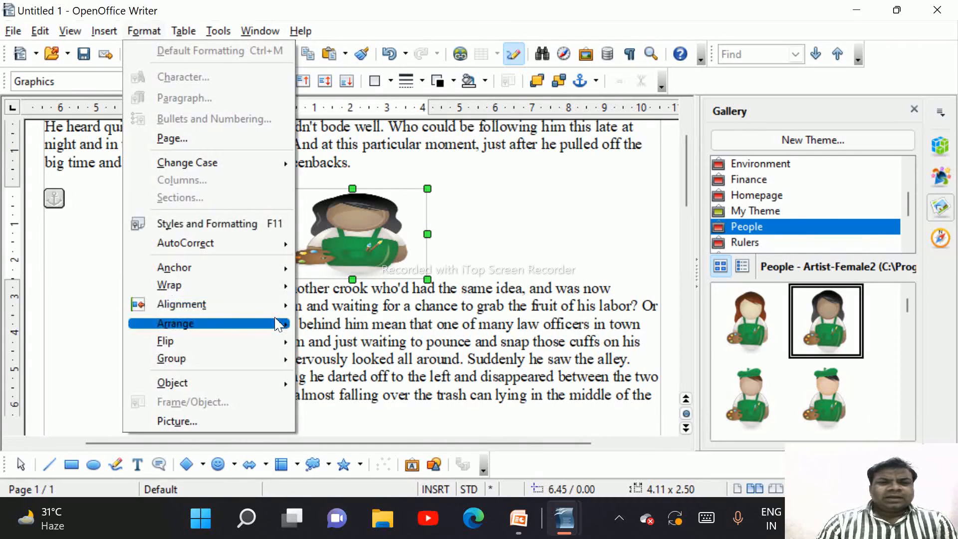
{"action": "mouse_move", "coordinate": [270, 307]}
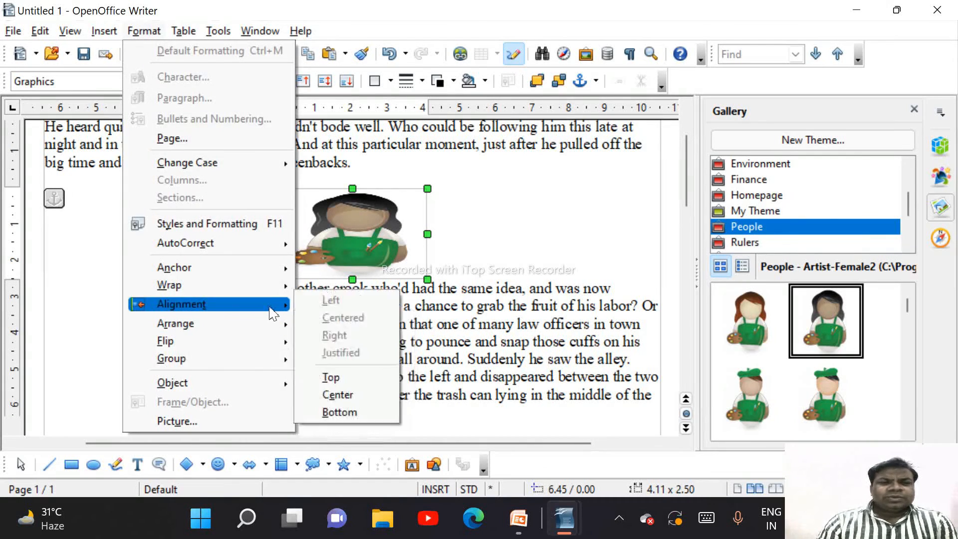
{"action": "left_click", "coordinate": [351, 380]}
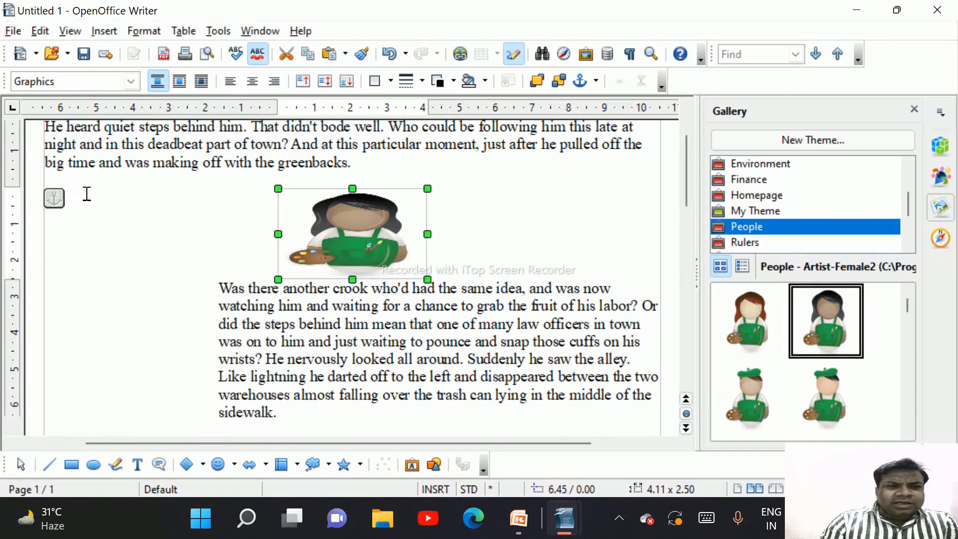
Align the artist image to the bottom of its anchor paragraph
{"action": "left_click", "coordinate": [140, 33]}
{"action": "mouse_move", "coordinate": [272, 306]}
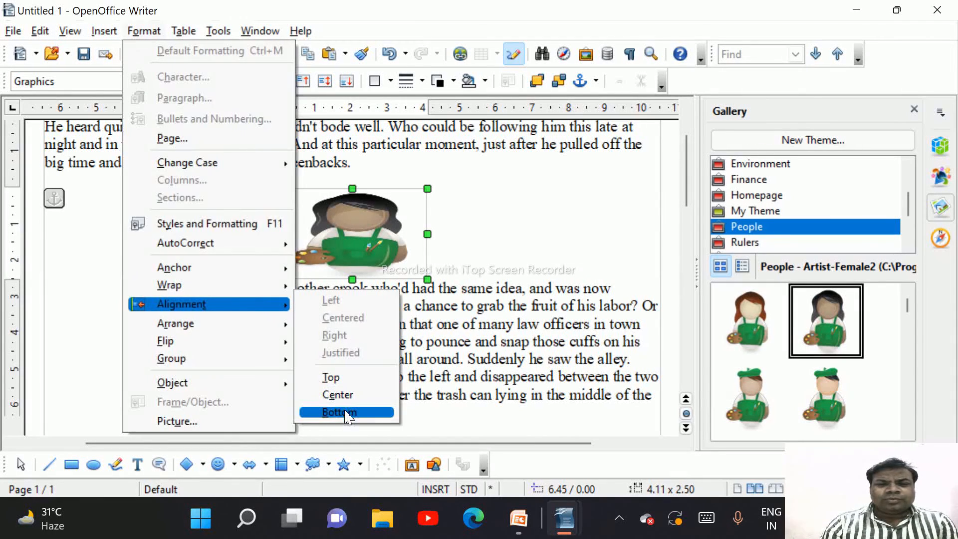
{"action": "left_click", "coordinate": [348, 413]}
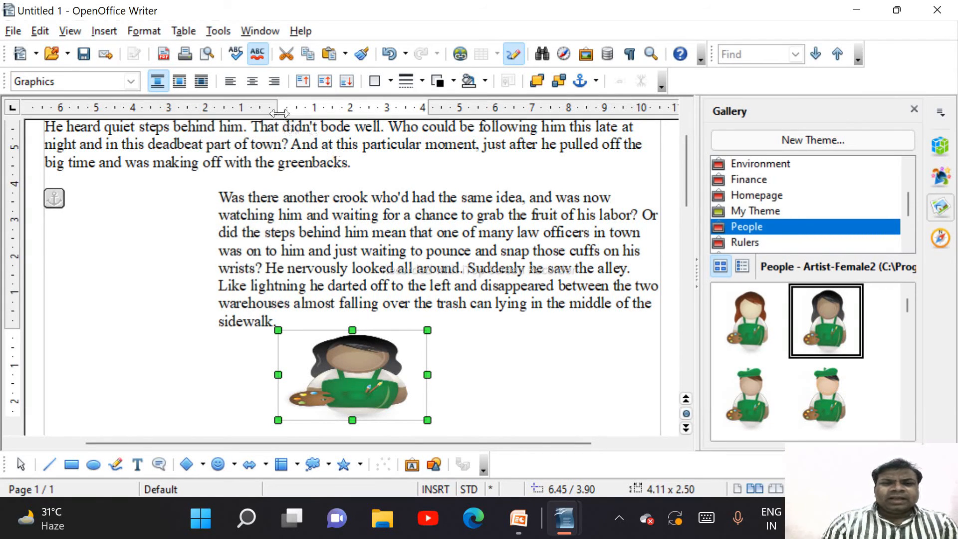
Anchor the artist image to the page and check its anchor mark and position on the page
{"action": "left_click", "coordinate": [146, 31]}
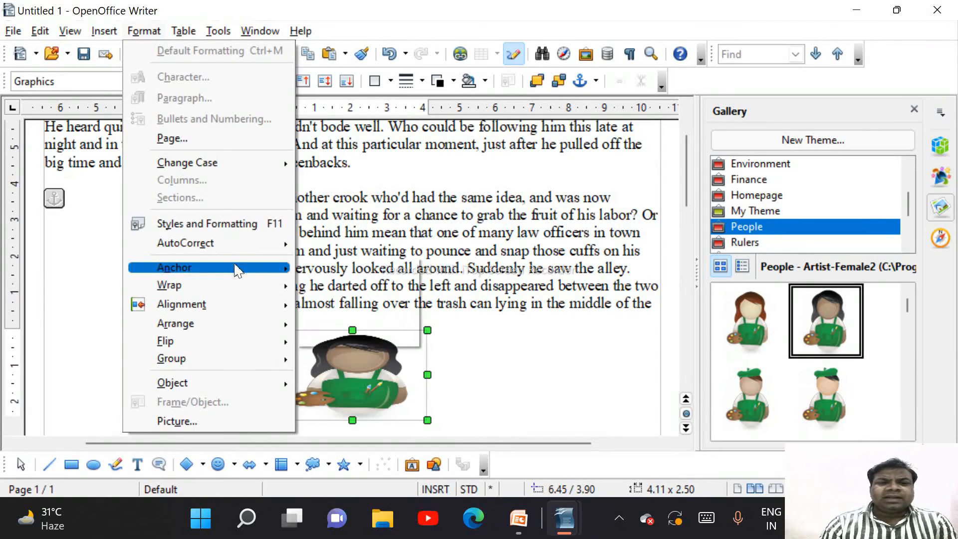
{"action": "mouse_move", "coordinate": [248, 269]}
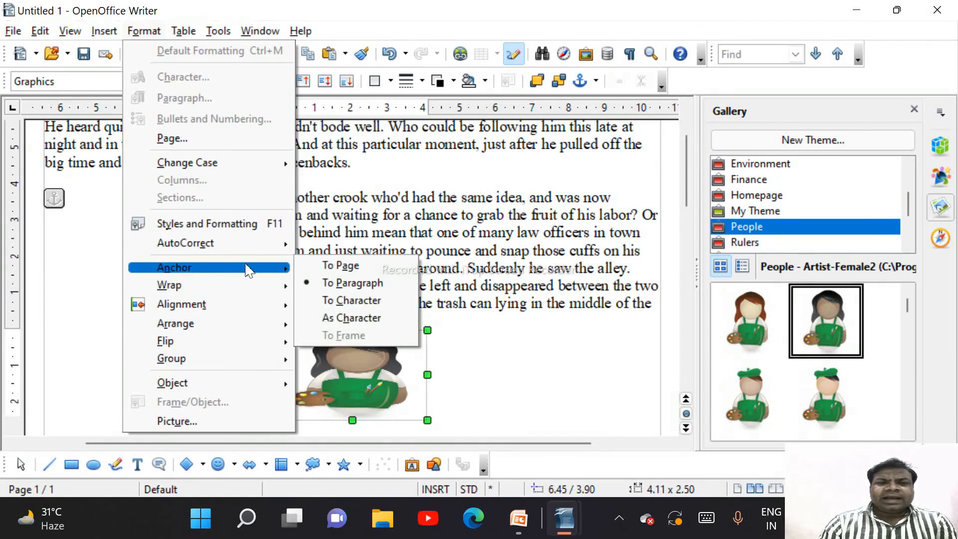
{"action": "left_click", "coordinate": [339, 266]}
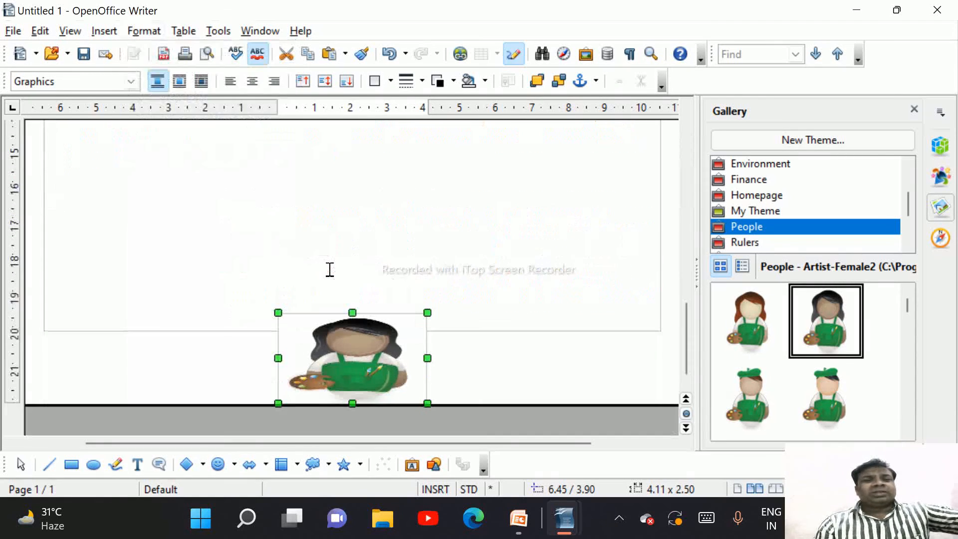
{"action": "left_click_drag", "start_coordinate": [689, 350], "coordinate": [689, 153]}
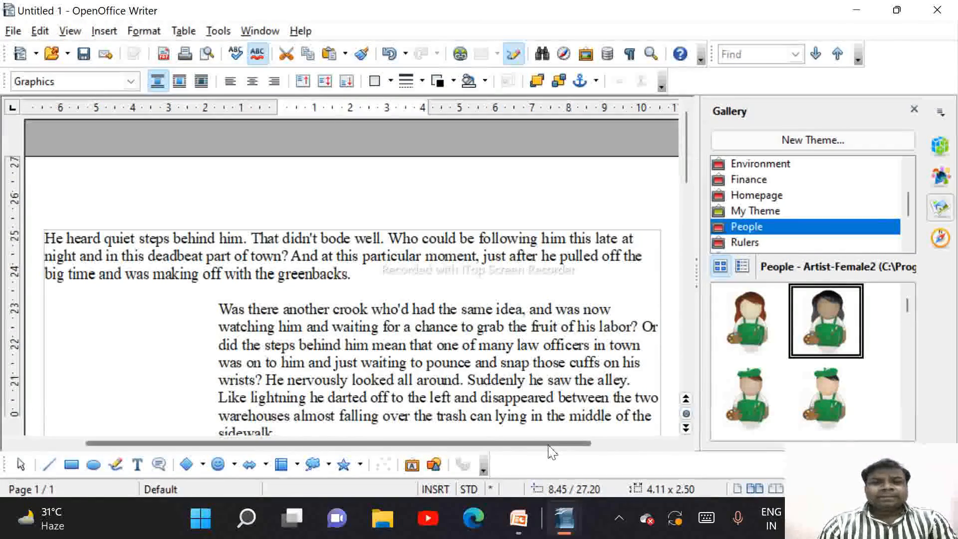
{"action": "left_click_drag", "start_coordinate": [496, 449], "coordinate": [416, 454]}
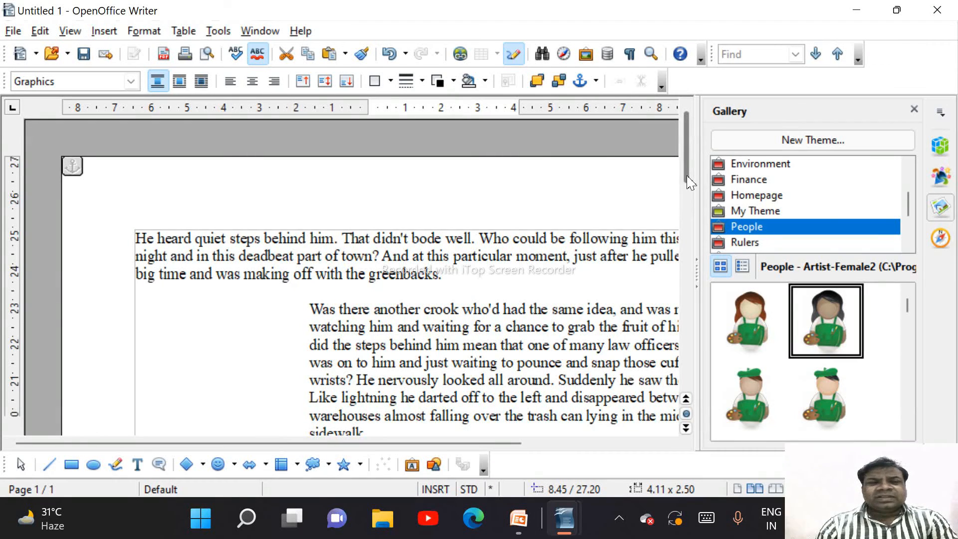
{"action": "left_click_drag", "start_coordinate": [688, 182], "coordinate": [691, 358]}
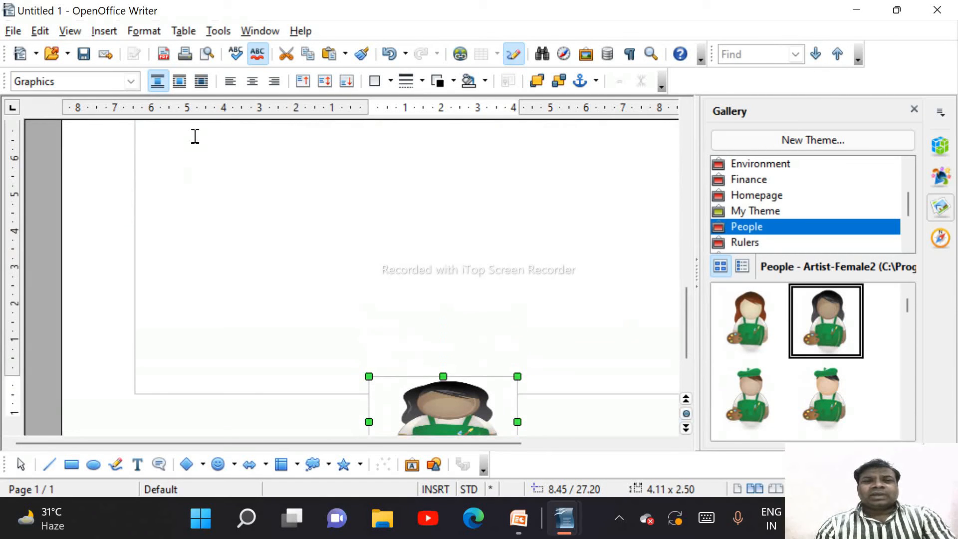
Align the page-anchored artist image to the vertical center of the page
{"action": "left_click", "coordinate": [146, 31]}
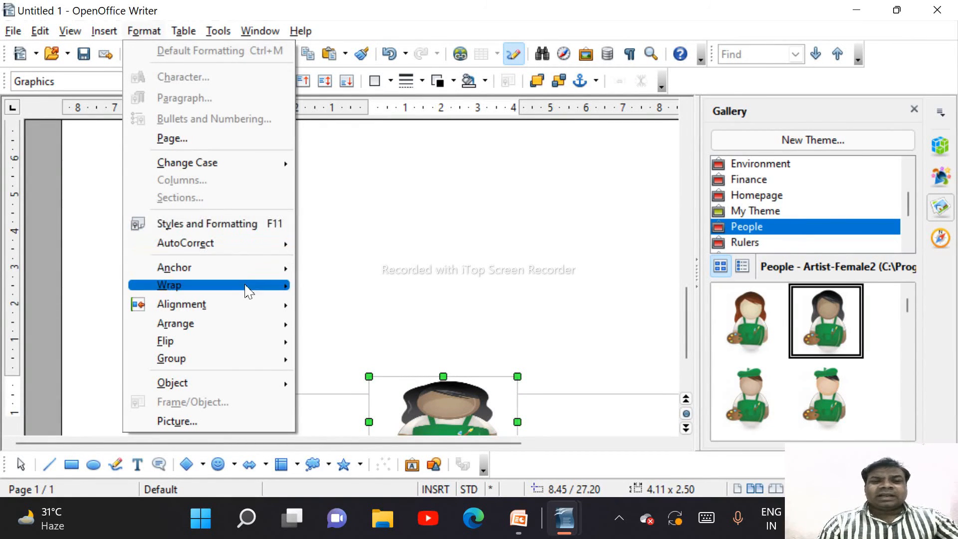
{"action": "mouse_move", "coordinate": [250, 305]}
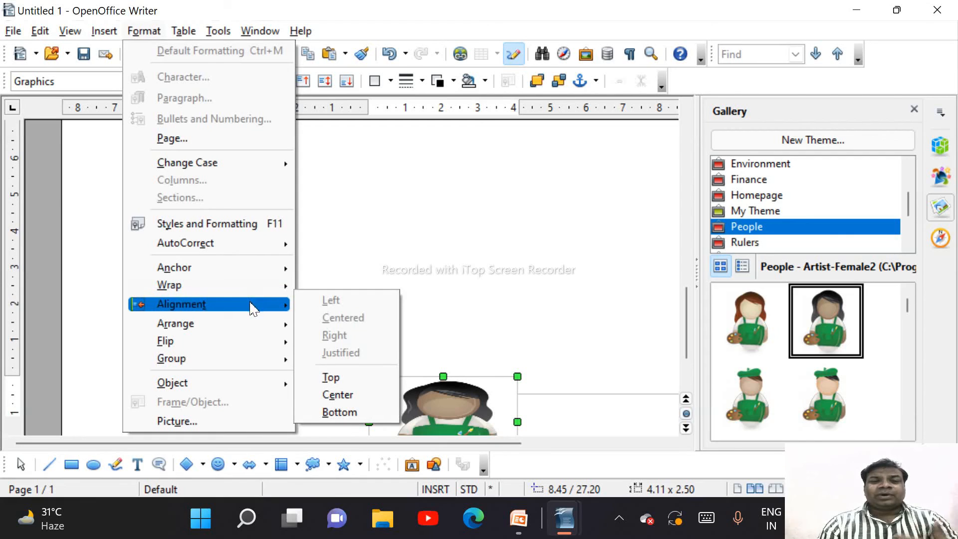
{"action": "left_click", "coordinate": [336, 395]}
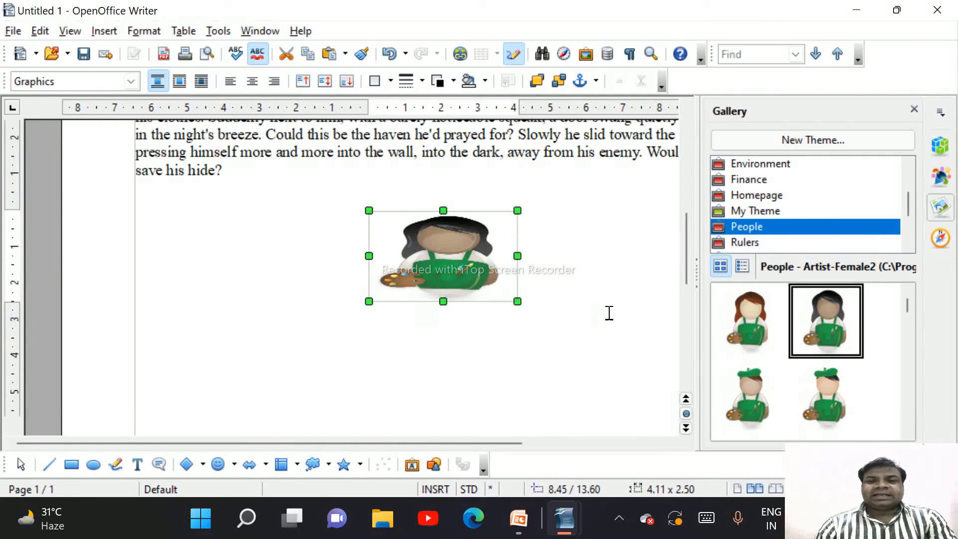
Align the page-anchored artist image to the top of the page
{"action": "left_click_drag", "start_coordinate": [688, 270], "coordinate": [693, 235]}
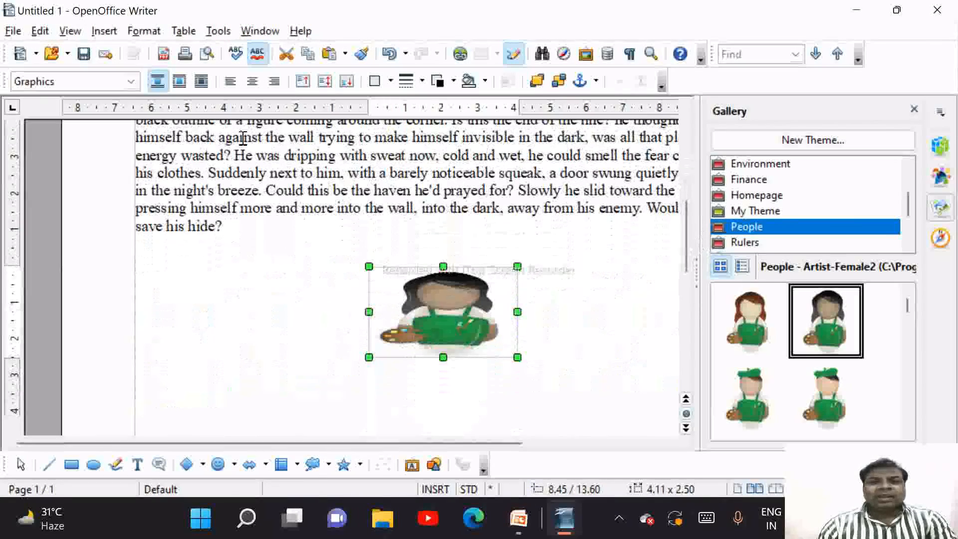
{"action": "left_click", "coordinate": [144, 30]}
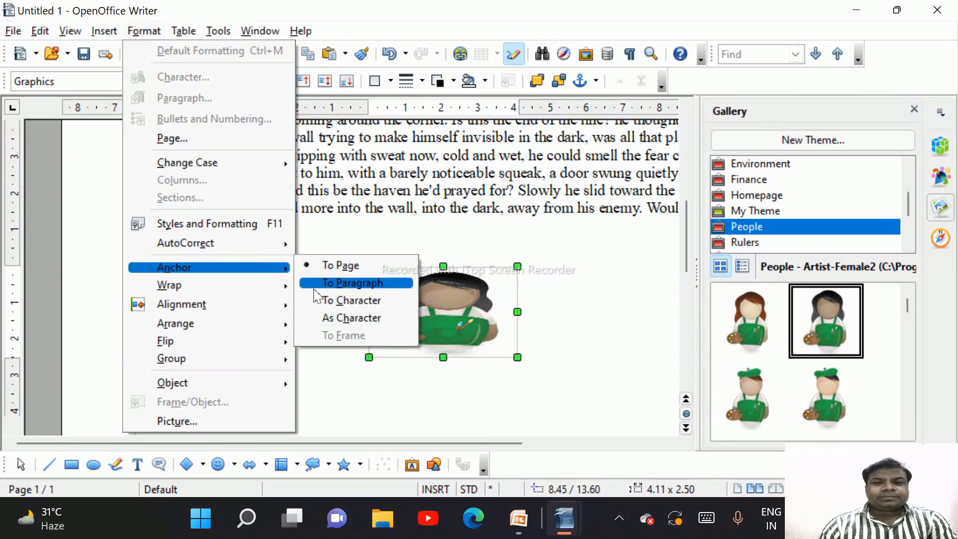
{"action": "mouse_move", "coordinate": [263, 316]}
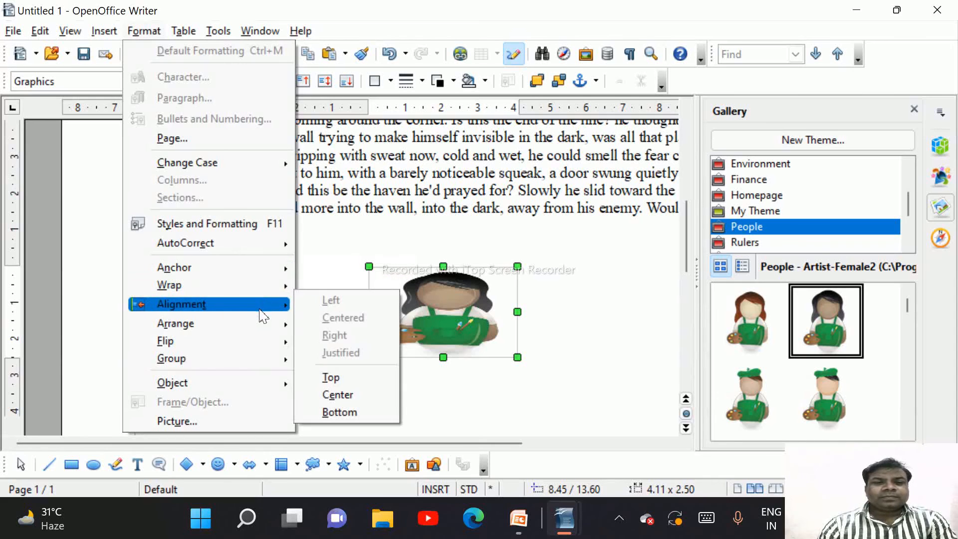
{"action": "left_click", "coordinate": [331, 378]}
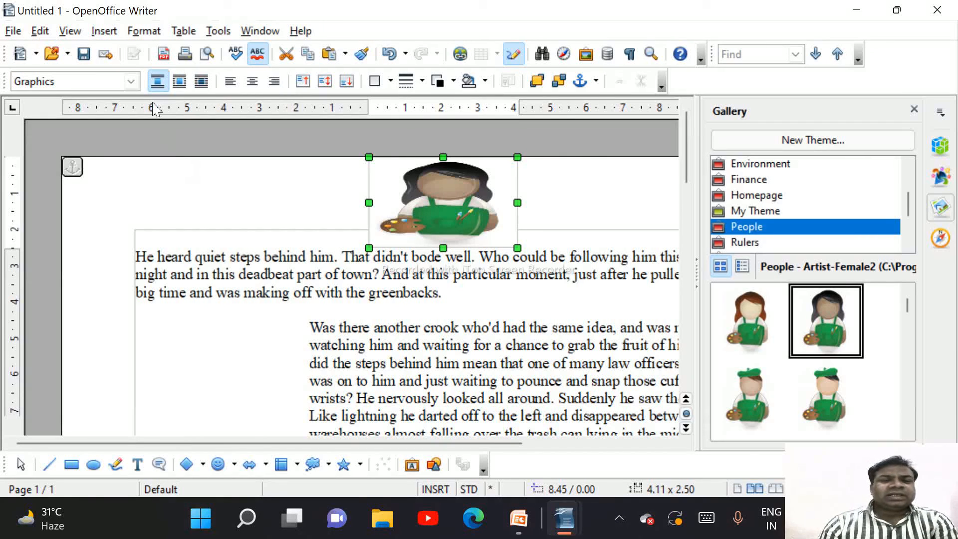
Move the artist image down to just above the first paragraph's text, about 2.24 cm below the page top, and anchor it to the paragraph
{"action": "left_click_drag", "start_coordinate": [407, 200], "coordinate": [433, 281]}
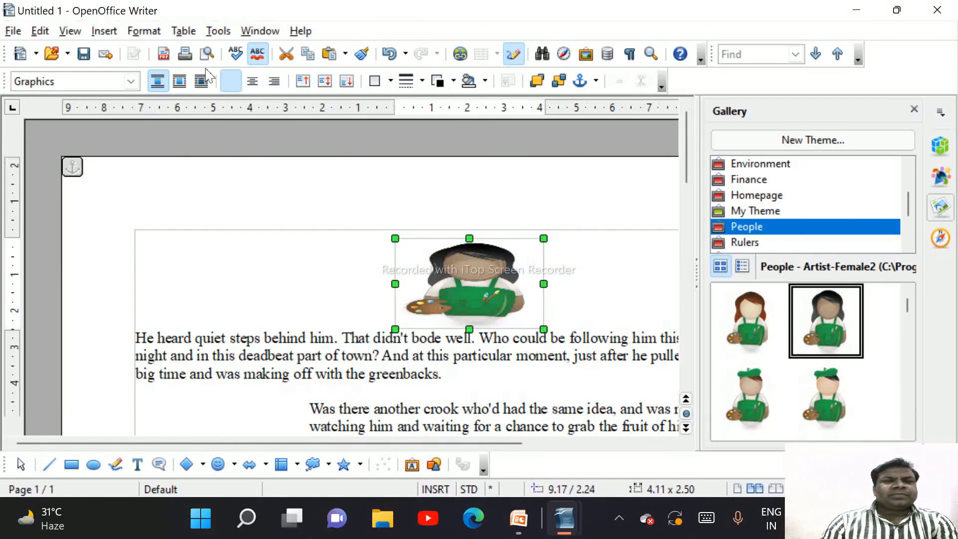
{"action": "left_click", "coordinate": [147, 31]}
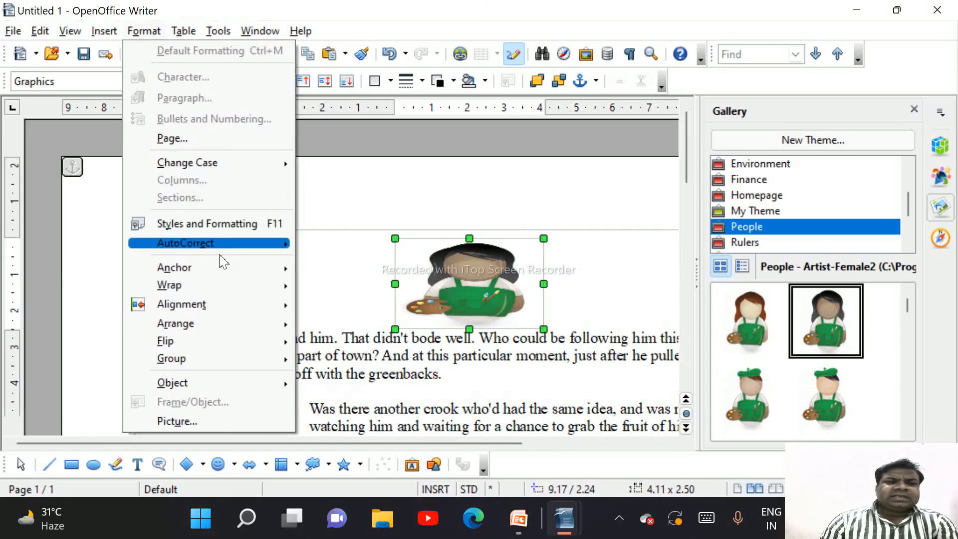
{"action": "mouse_move", "coordinate": [223, 272]}
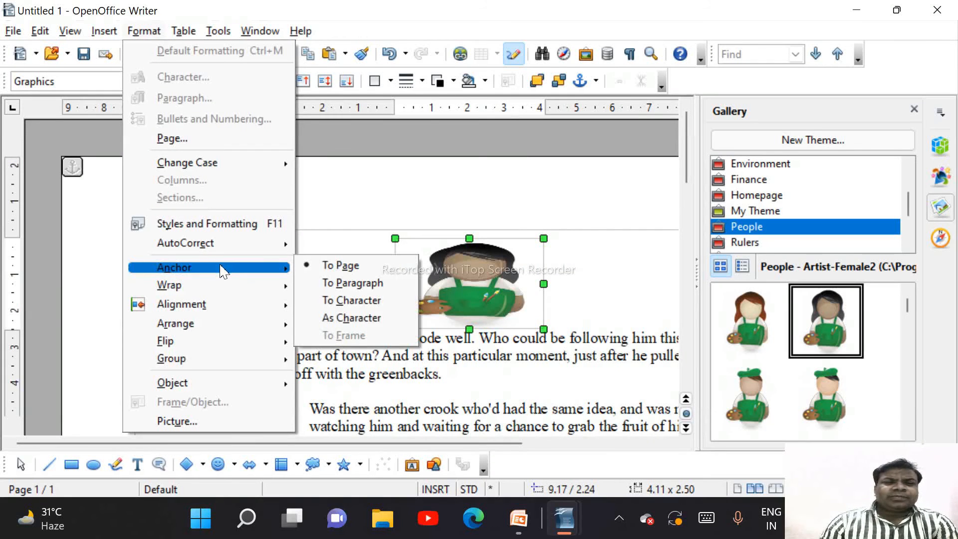
{"action": "left_click", "coordinate": [344, 283]}
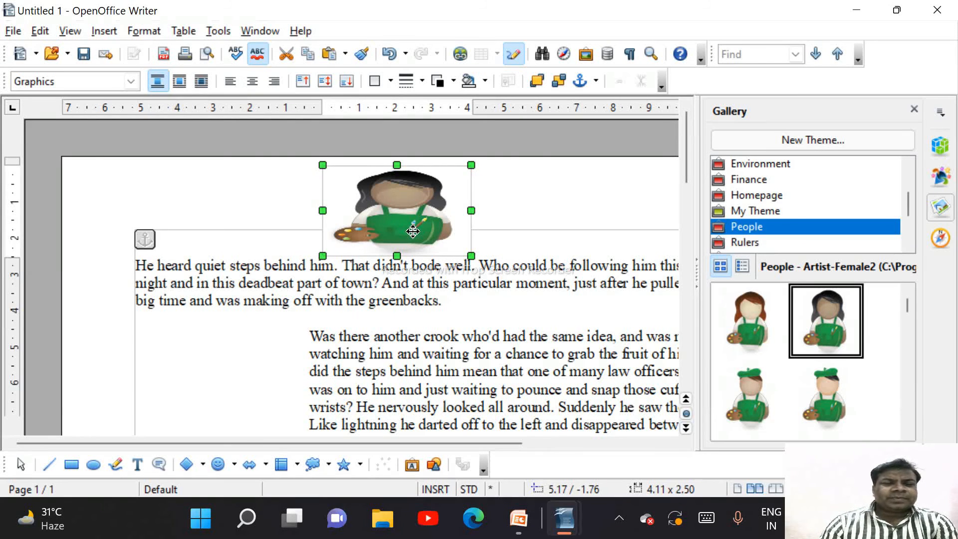
Switch to the PowerPoint presentation to review the text wrapping definition on slide 8
{"action": "left_click", "coordinate": [519, 521]}
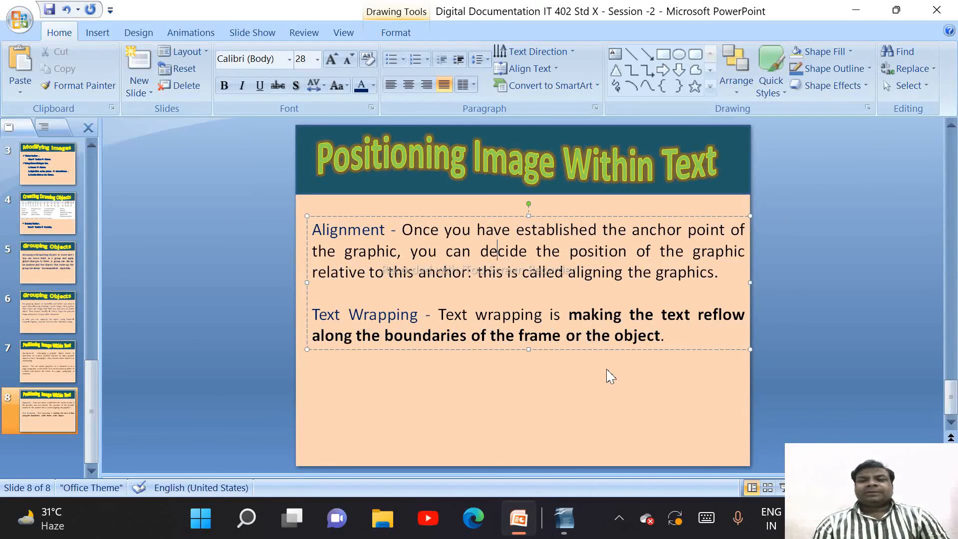
Switch to the Writer document and move the artist image below the first paragraph, to position about 7.14 / 0.68
{"action": "mouse_move", "coordinate": [564, 529]}
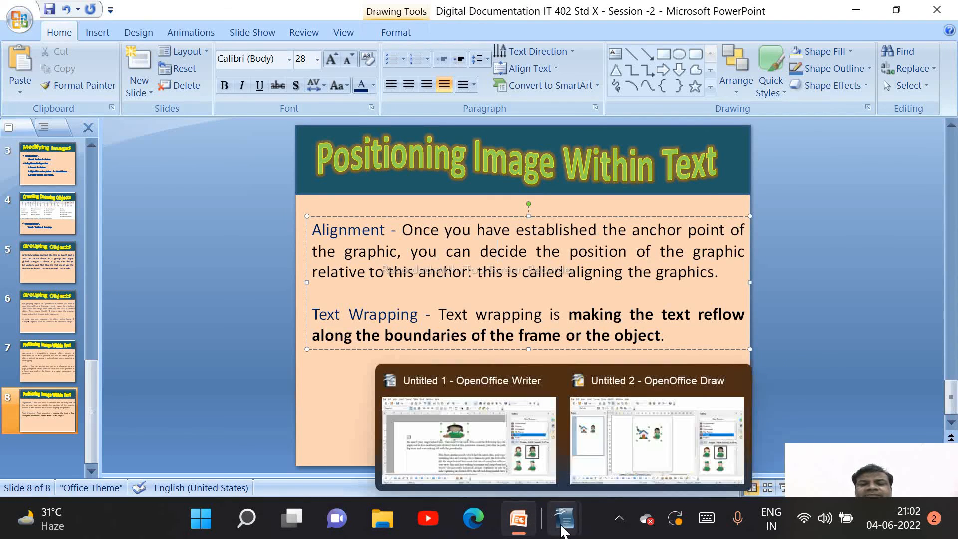
{"action": "left_click", "coordinate": [461, 467]}
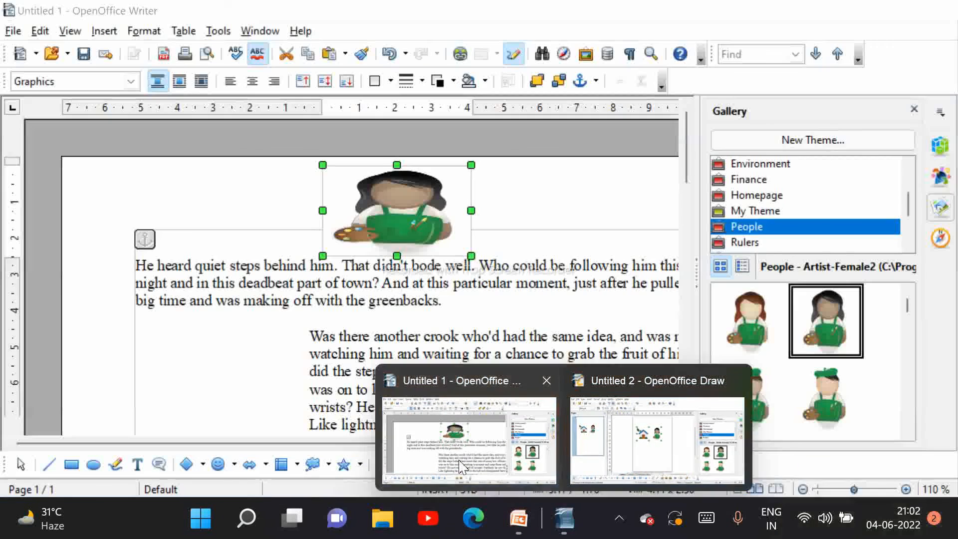
{"action": "left_click_drag", "start_coordinate": [402, 222], "coordinate": [474, 384]}
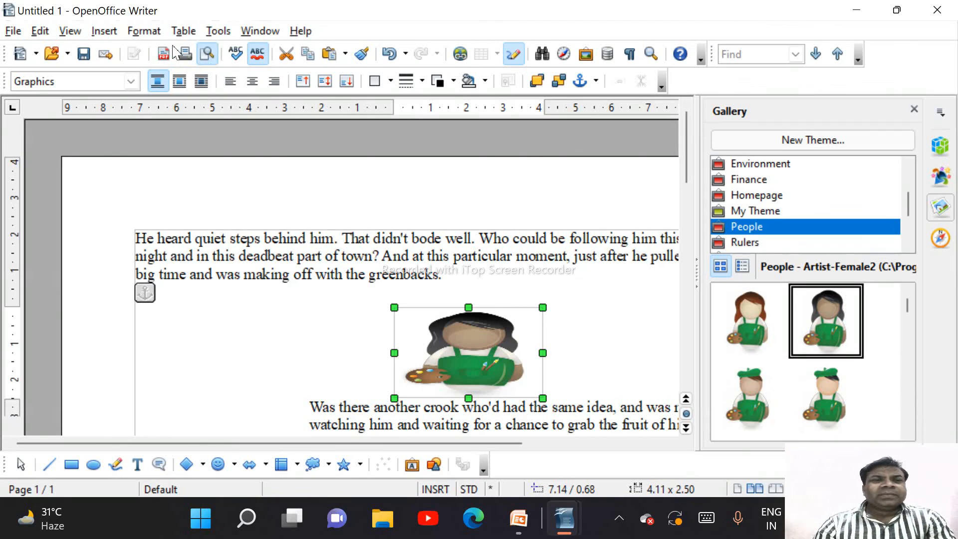
Apply Page Wrap to the artist image and move it into the second paragraph's text, to position about 8.11 / 1.08
{"action": "left_click", "coordinate": [143, 32]}
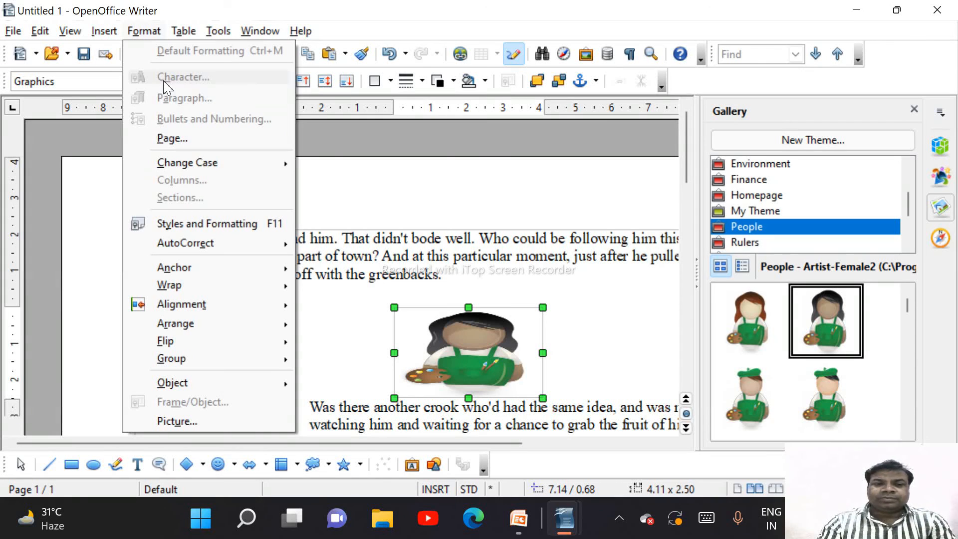
{"action": "mouse_move", "coordinate": [246, 289]}
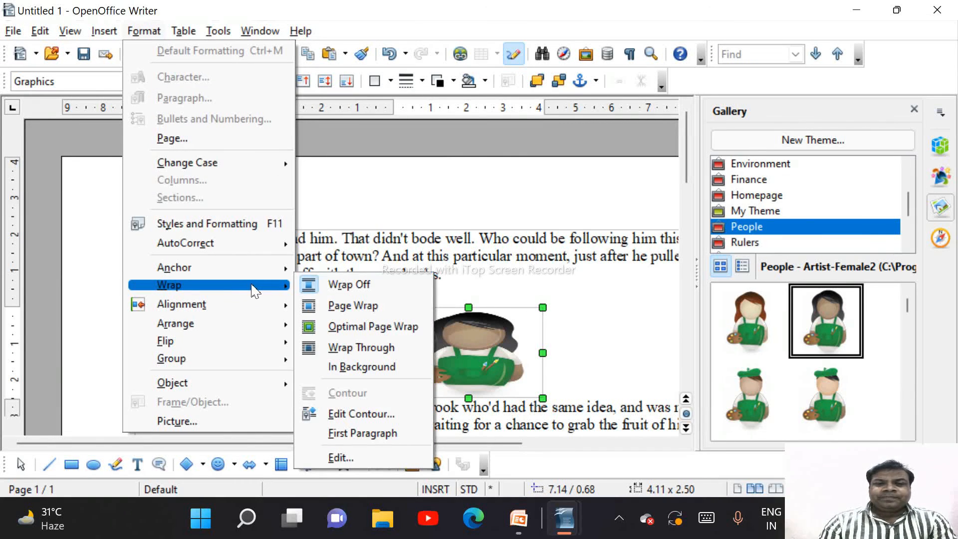
{"action": "left_click", "coordinate": [358, 312]}
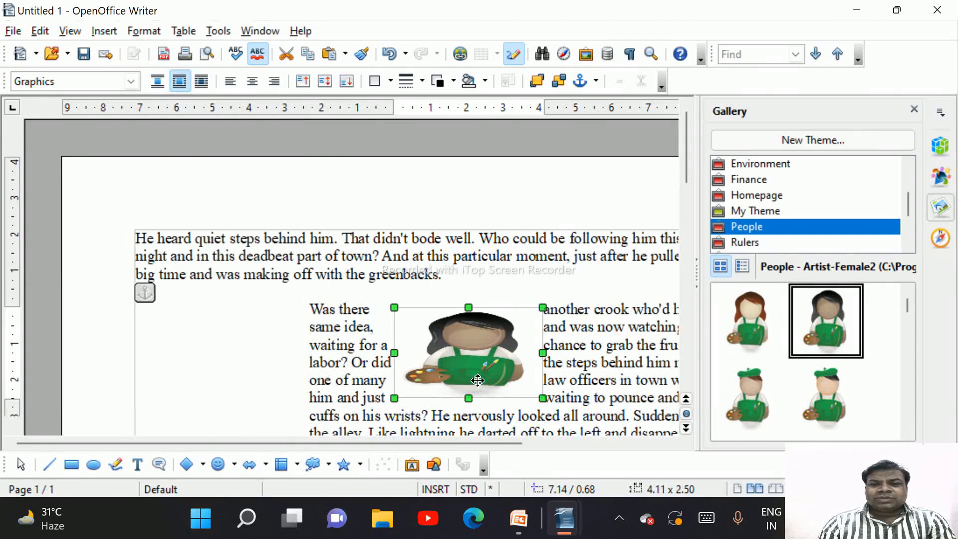
{"action": "left_click_drag", "start_coordinate": [475, 377], "coordinate": [511, 409]}
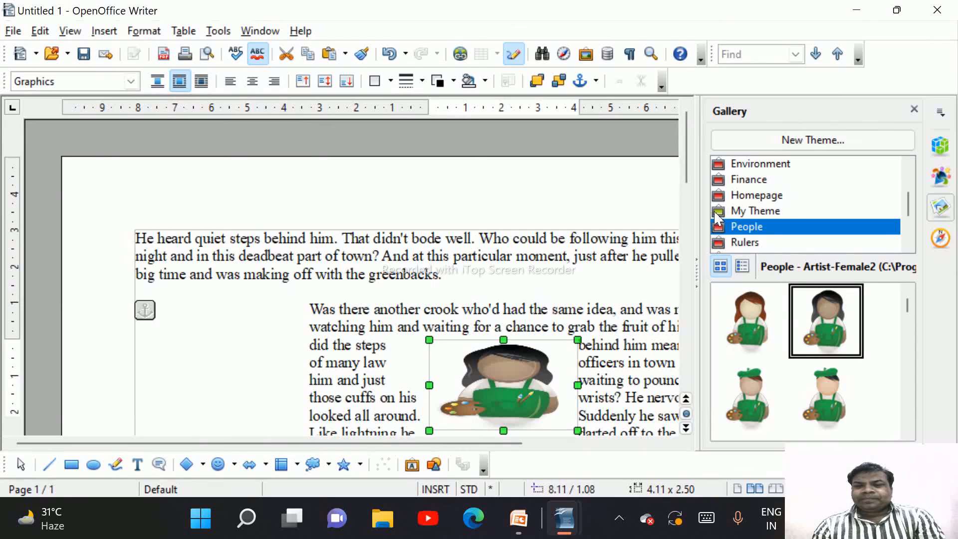
Try placing the artist image behind the text with the In Background wrap, and undo that change
{"action": "scroll", "coordinate": [690, 184], "scroll_direction": "down", "scroll_amount": 3}
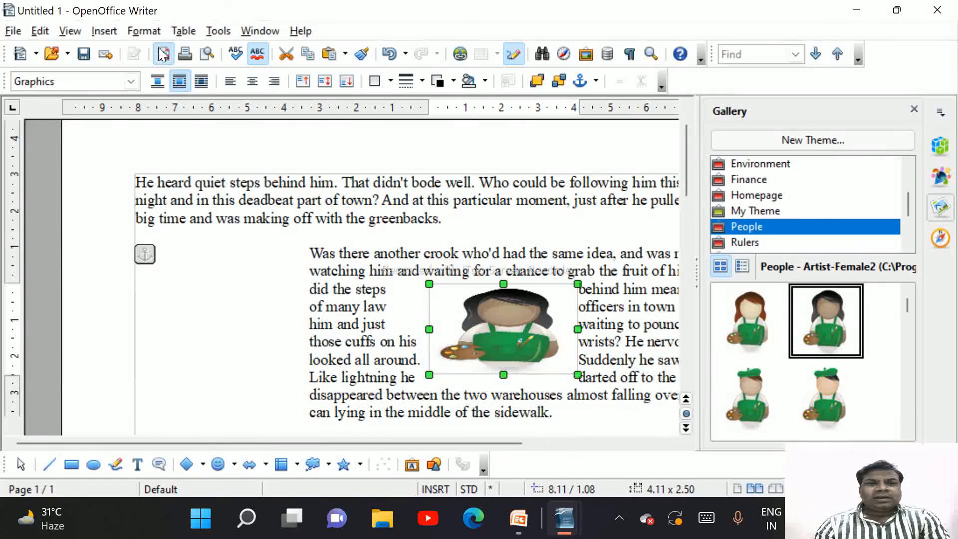
{"action": "left_click", "coordinate": [146, 33]}
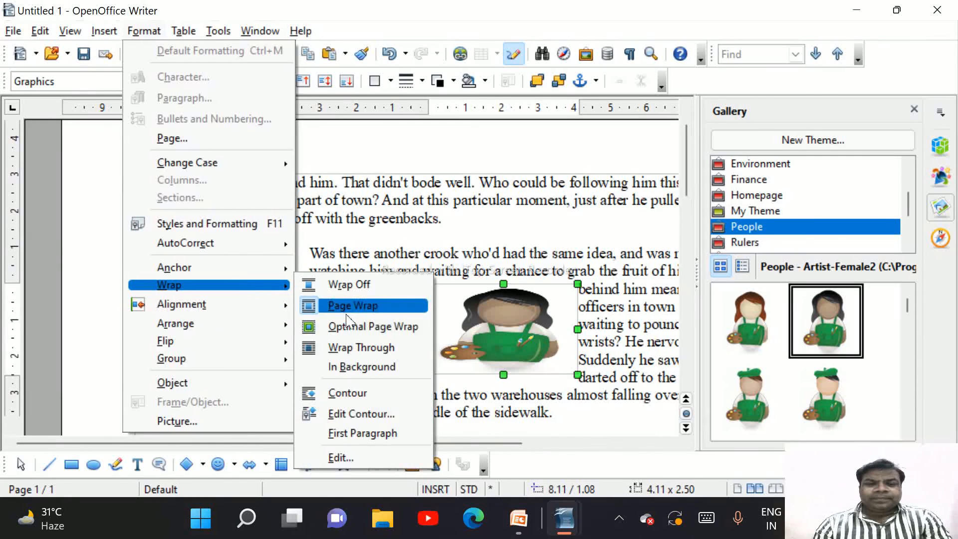
{"action": "left_click", "coordinate": [363, 369]}
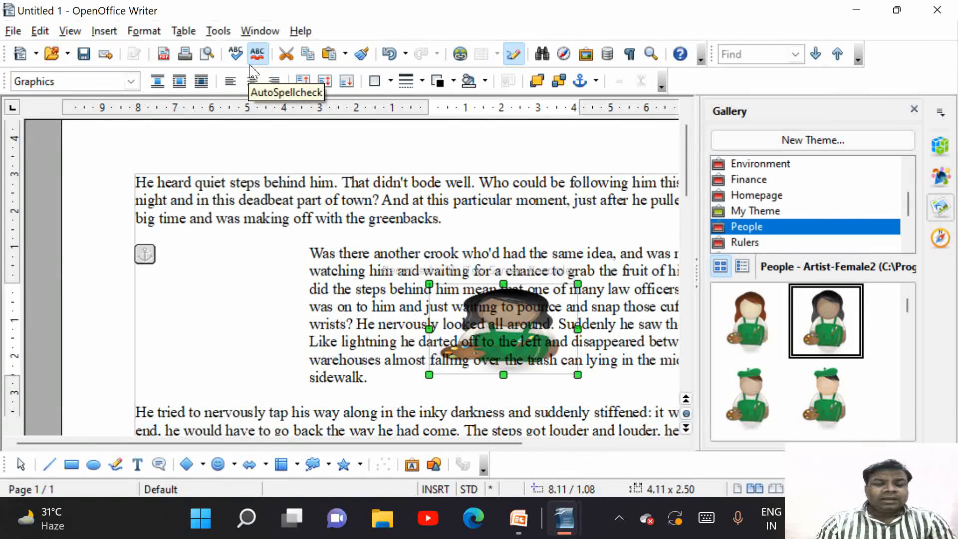
{"action": "key", "text": "ctrl+z"}
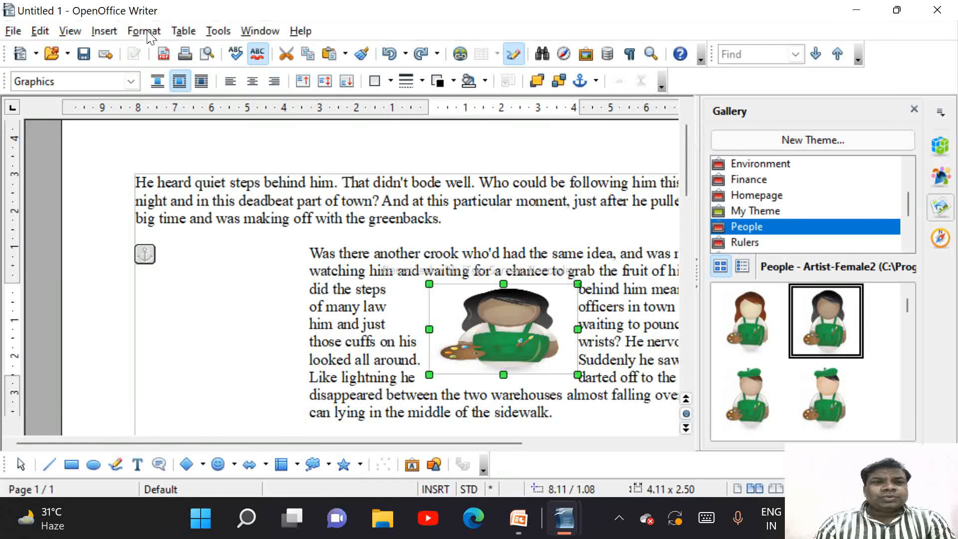
Apply Wrap Through to the artist image and move it slightly over the second paragraph, to position about 7.84 / 0.60
{"action": "left_click", "coordinate": [147, 33]}
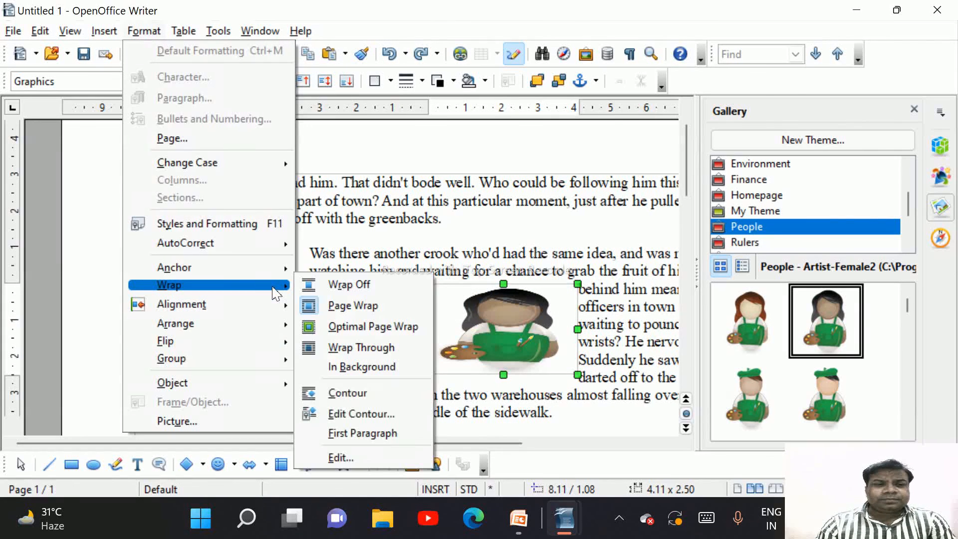
{"action": "left_click", "coordinate": [359, 347]}
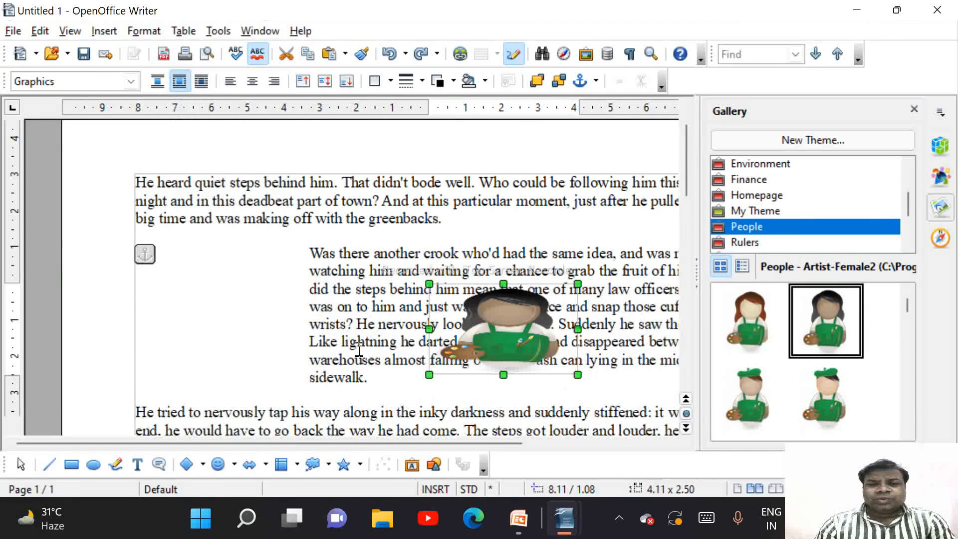
{"action": "mouse_move", "coordinate": [503, 344]}
{"action": "left_mouse_down"}
{"action": "mouse_move", "coordinate": [509, 312]}
{"action": "mouse_move", "coordinate": [482, 334]}
{"action": "mouse_move", "coordinate": [493, 333]}
{"action": "left_mouse_up"}
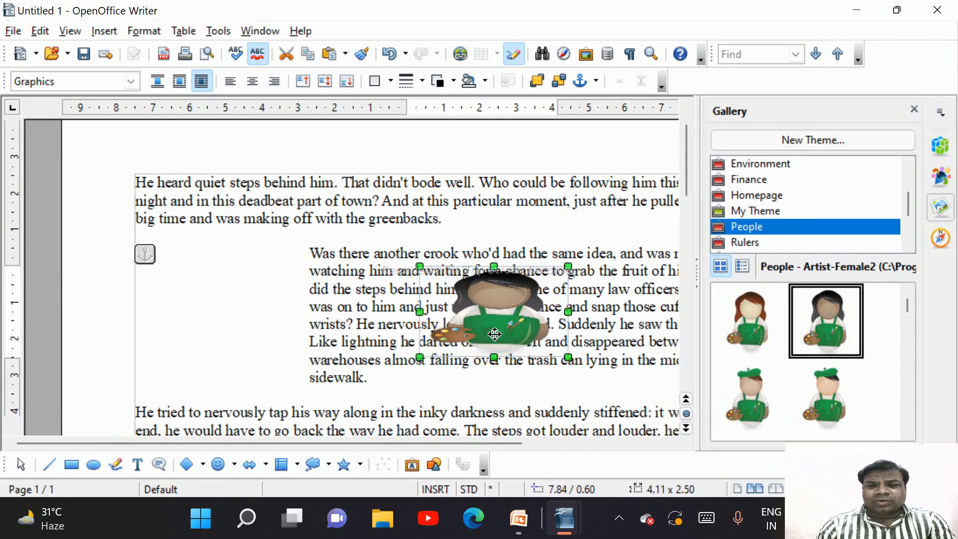
Apply Optimal Page Wrap to the artist image and reposition it within the second paragraph, at about 8.44 / 1.54
{"action": "left_click", "coordinate": [148, 34]}
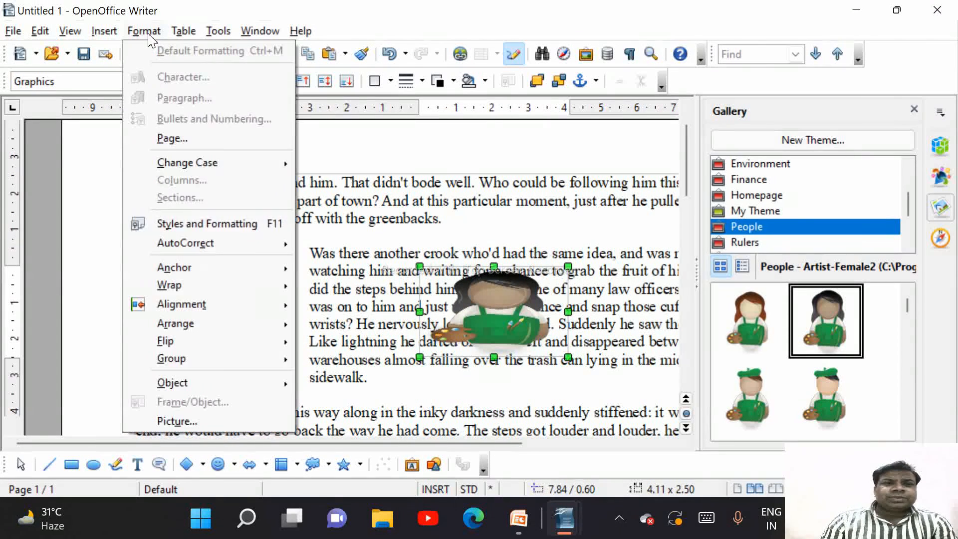
{"action": "mouse_move", "coordinate": [268, 292]}
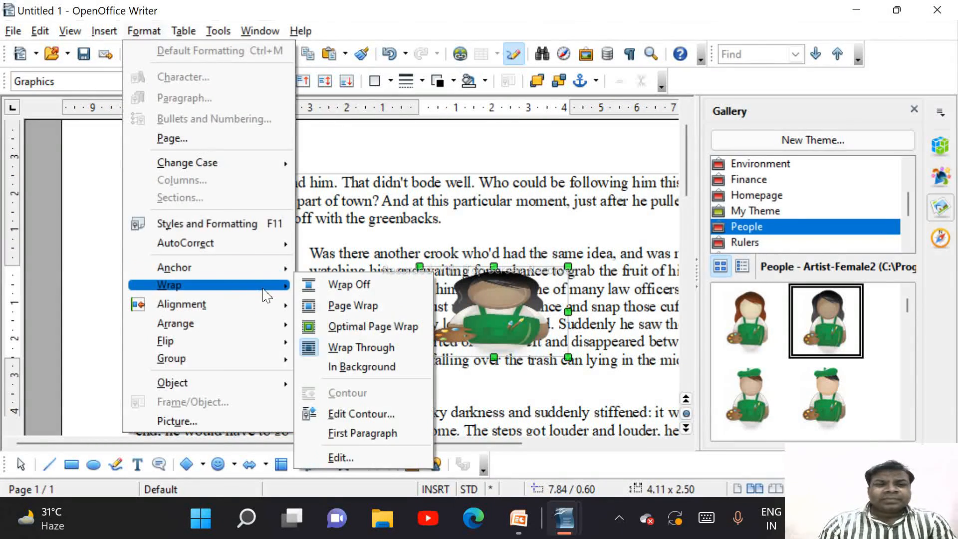
{"action": "left_click", "coordinate": [348, 331]}
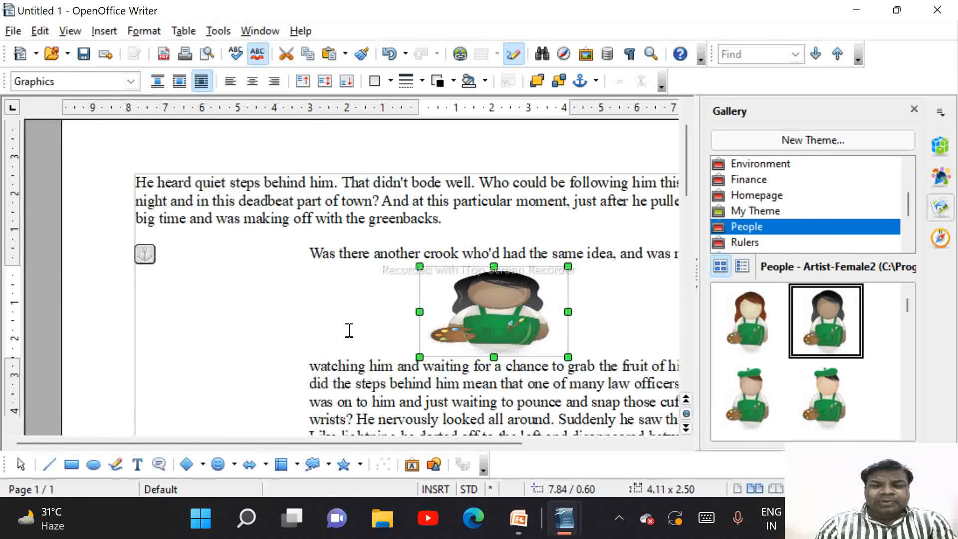
{"action": "left_click_drag", "start_coordinate": [521, 349], "coordinate": [542, 398]}
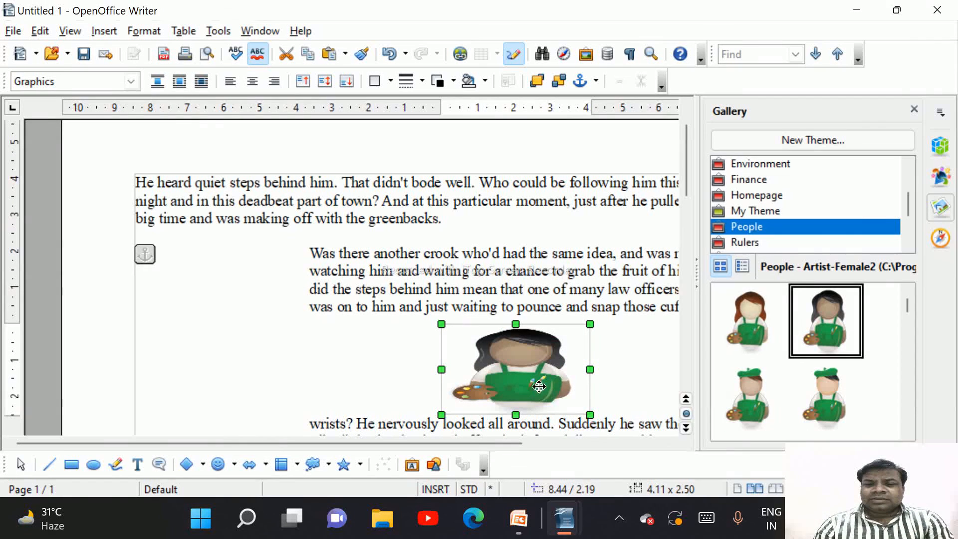
{"action": "left_click_drag", "start_coordinate": [542, 398], "coordinate": [540, 374]}
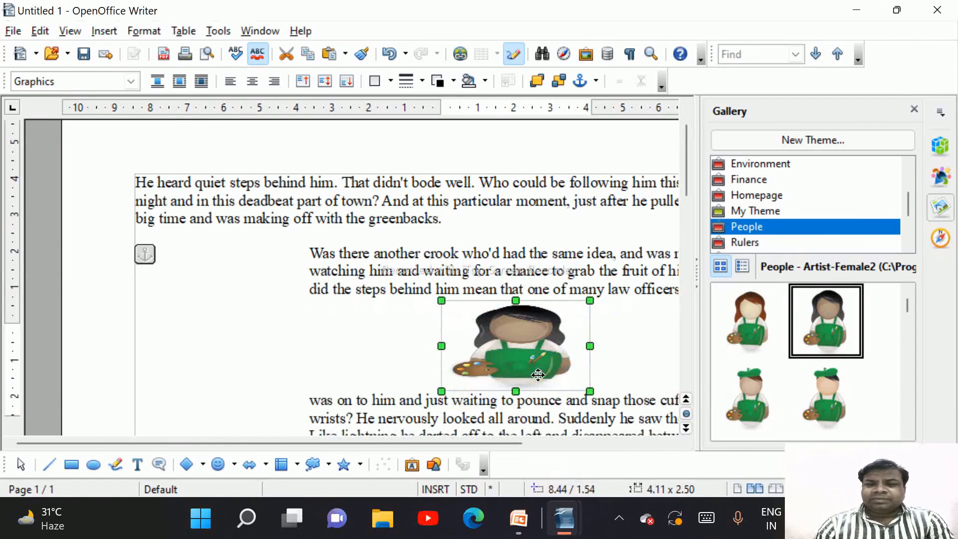
Set the artist image's wrapping to Page Wrap and move it slightly up, to position about 8.44 / 1.32
{"action": "left_click", "coordinate": [144, 30]}
{"action": "mouse_move", "coordinate": [248, 284]}
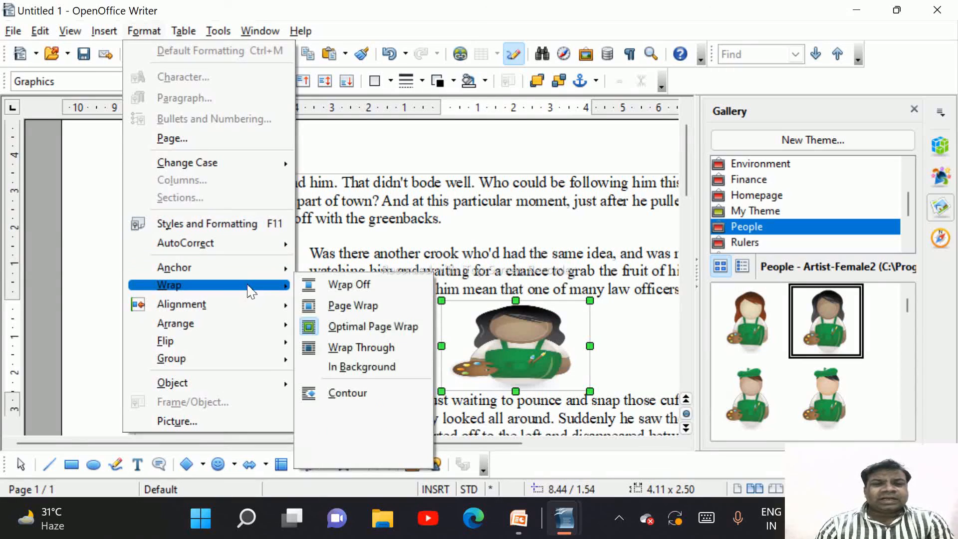
{"action": "left_click", "coordinate": [358, 314]}
{"action": "left_click_drag", "start_coordinate": [477, 335], "coordinate": [477, 327]}
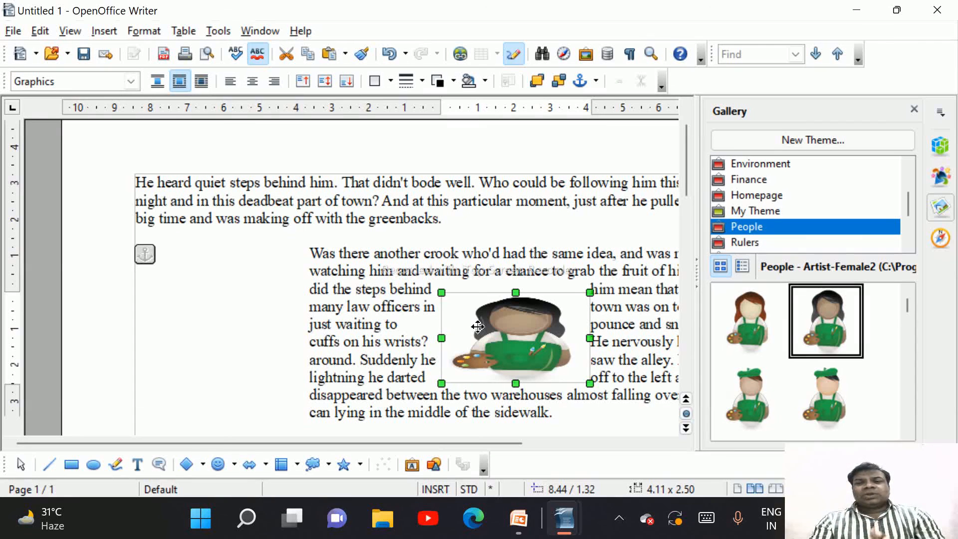
Switch to the PowerPoint presentation and show slide 1 to review the list of session topics
{"action": "left_click", "coordinate": [519, 523]}
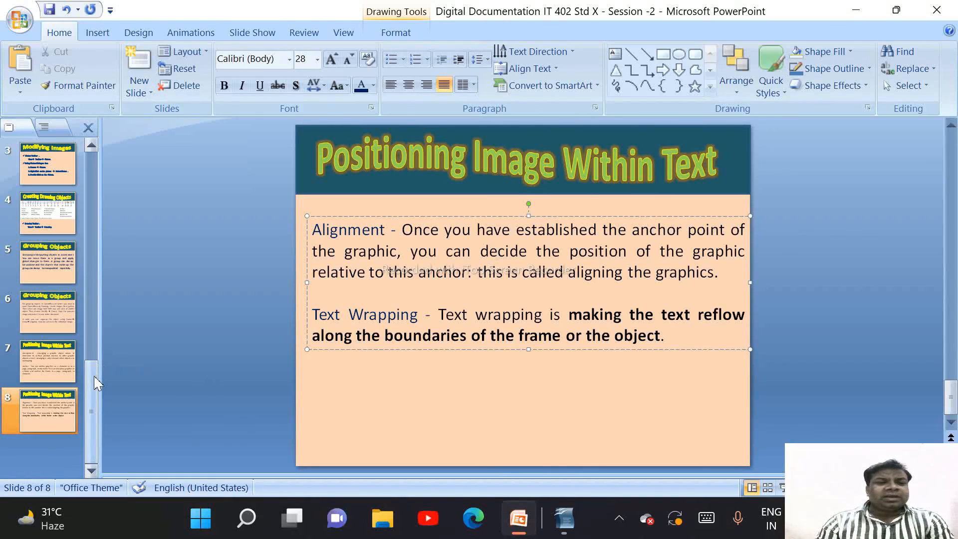
{"action": "left_click_drag", "start_coordinate": [93, 377], "coordinate": [95, 160]}
{"action": "left_click", "coordinate": [63, 175]}
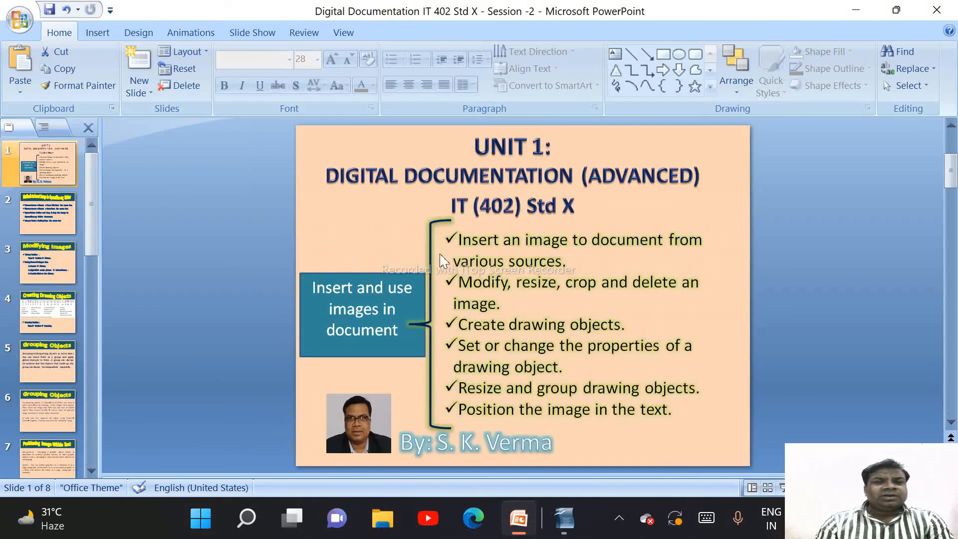